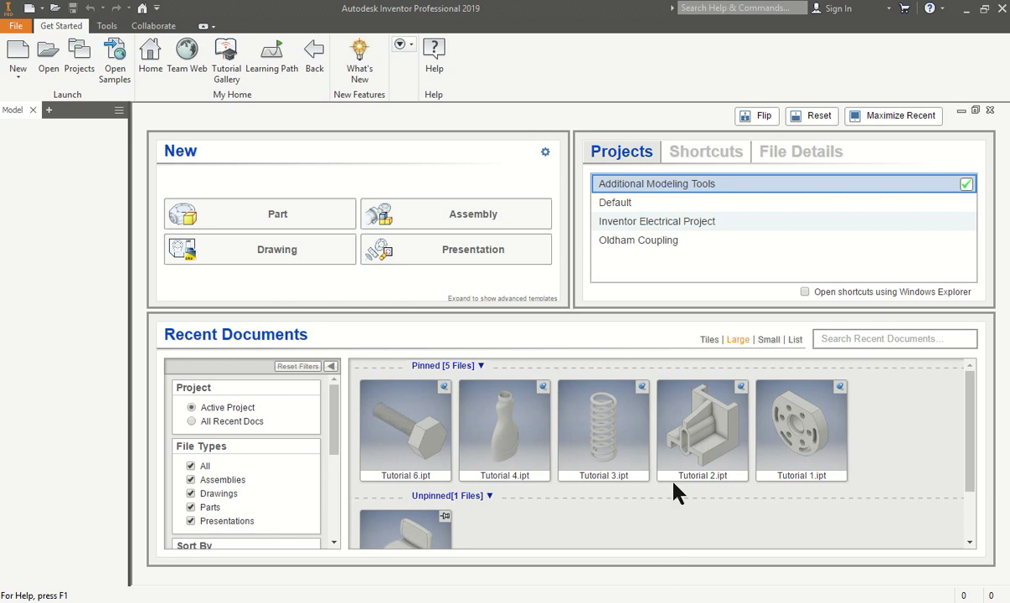
- Create a new part and start a 2D sketch on the XZ plane
{"action": "left_click", "coordinate": [219, 221]}
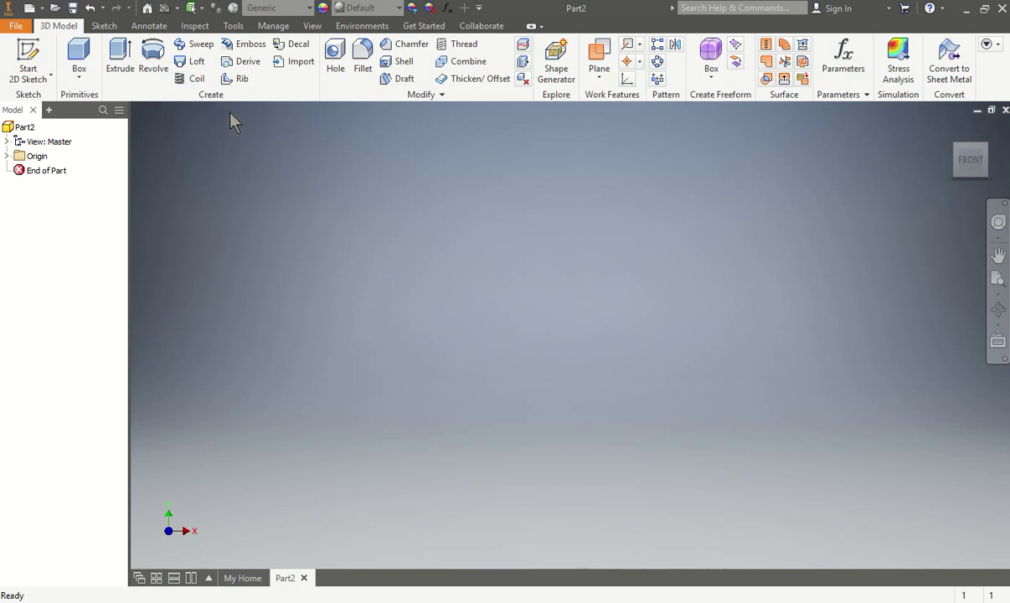
{"action": "left_click", "coordinate": [30, 52]}
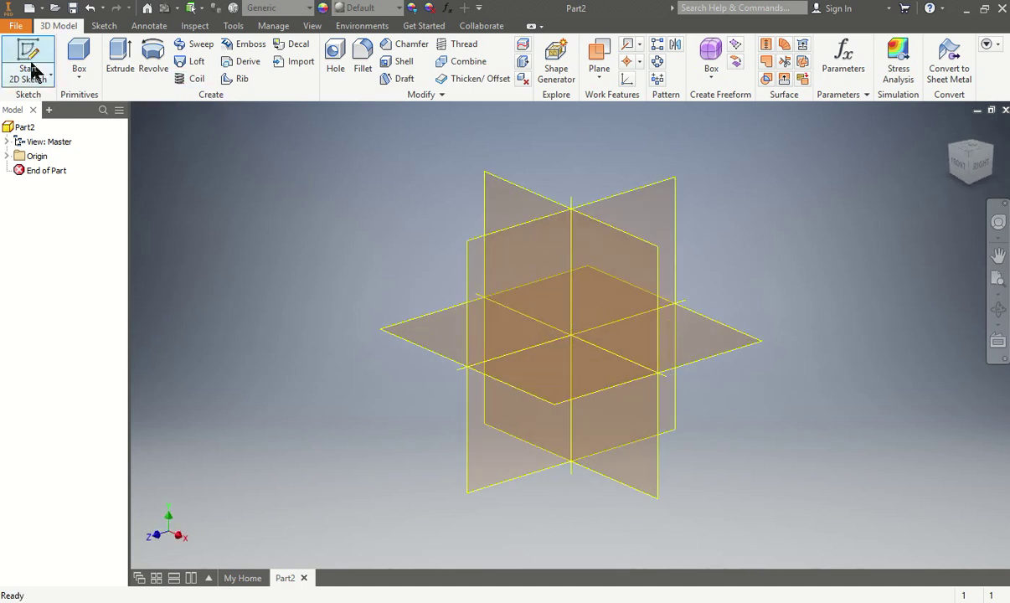
{"action": "left_click", "coordinate": [7, 156]}
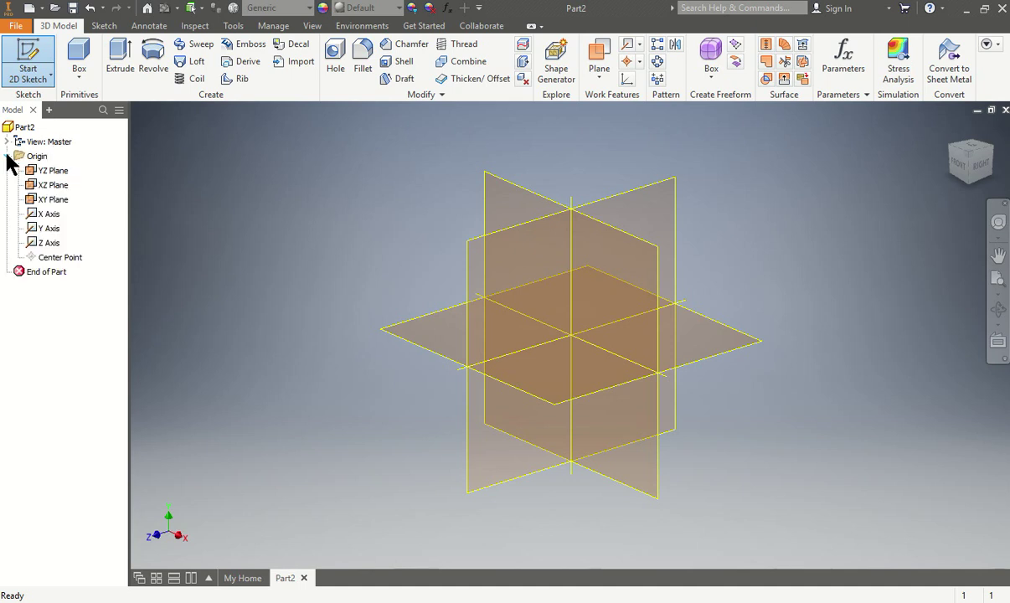
{"action": "left_click", "coordinate": [59, 193]}
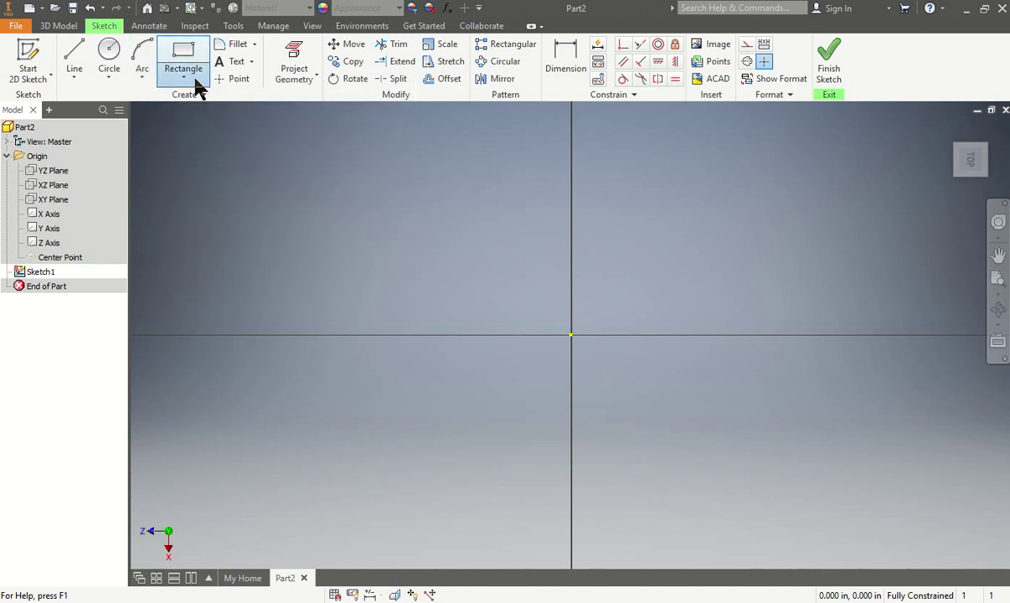
- Draw a two-point center rectangle centered on the origin, 20 in high and 14 in wide
{"action": "left_click", "coordinate": [195, 81]}
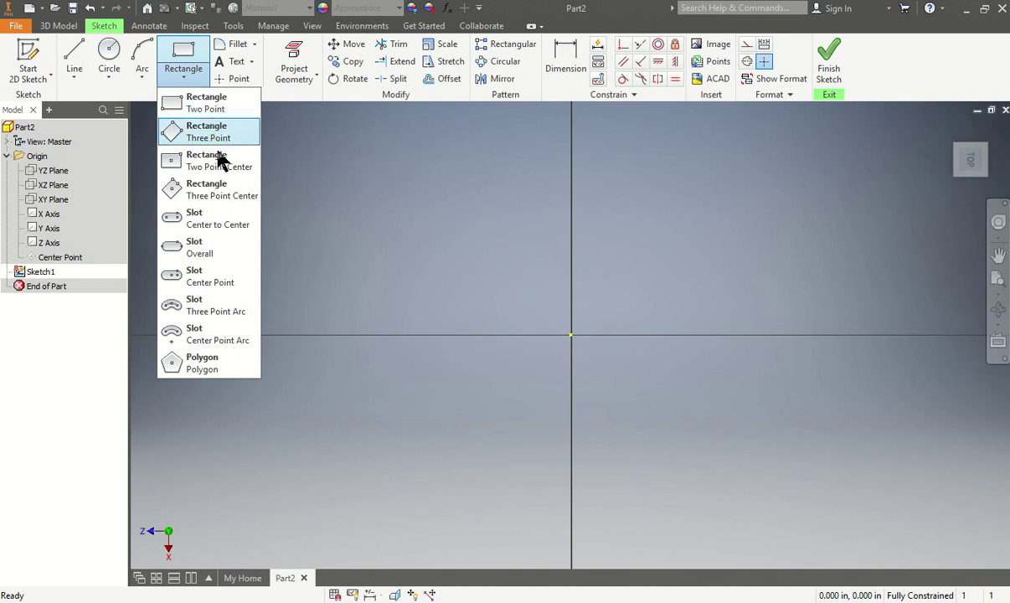
{"action": "left_click", "coordinate": [216, 157]}
{"action": "left_click", "coordinate": [570, 335]}
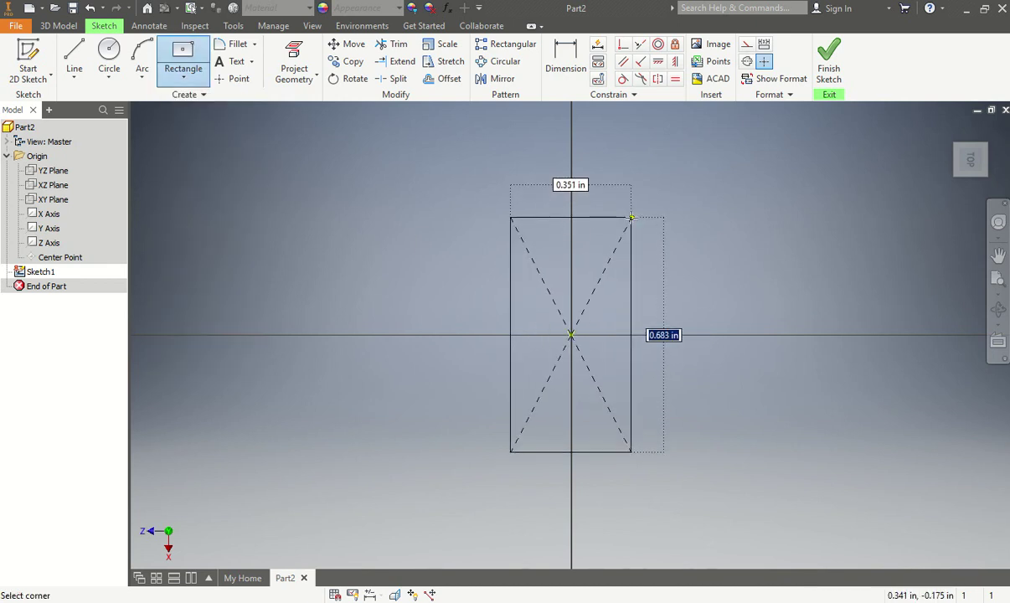
{"action": "type", "text": "14"}
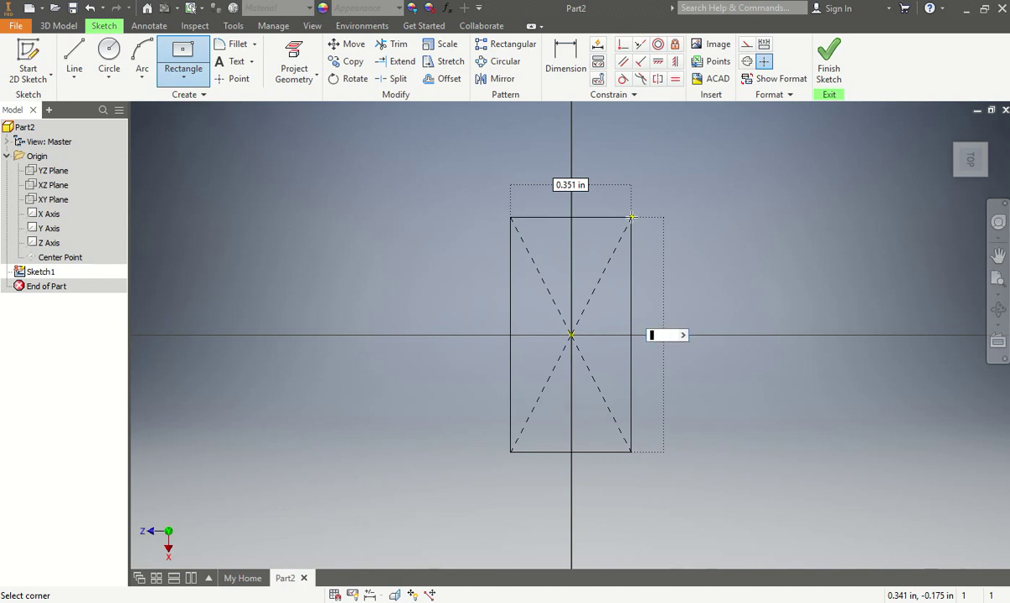
{"action": "key", "text": "Tab"}
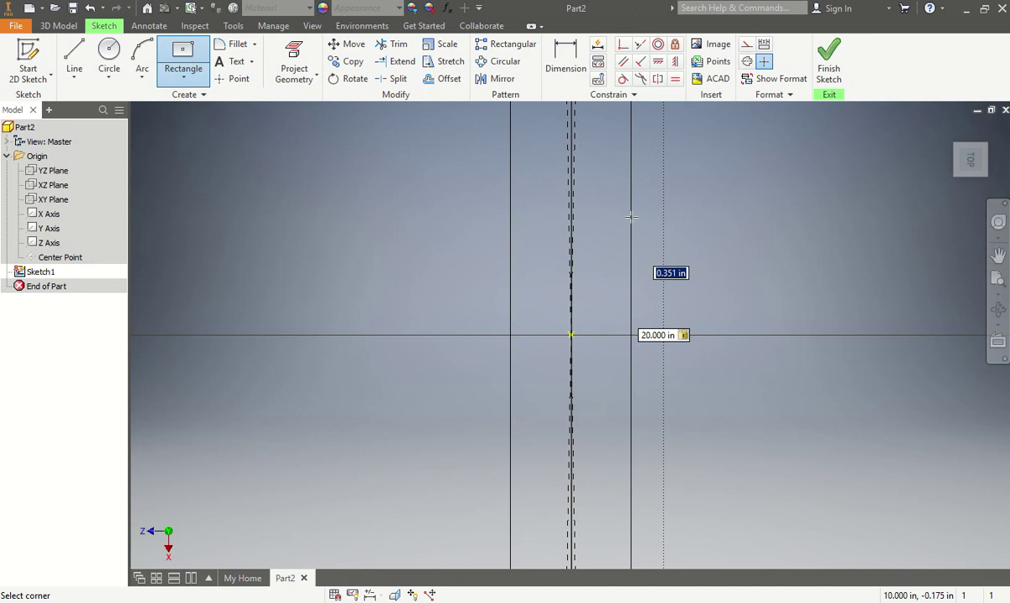
{"action": "type", "text": "14"}
{"action": "key", "text": "Tab"}
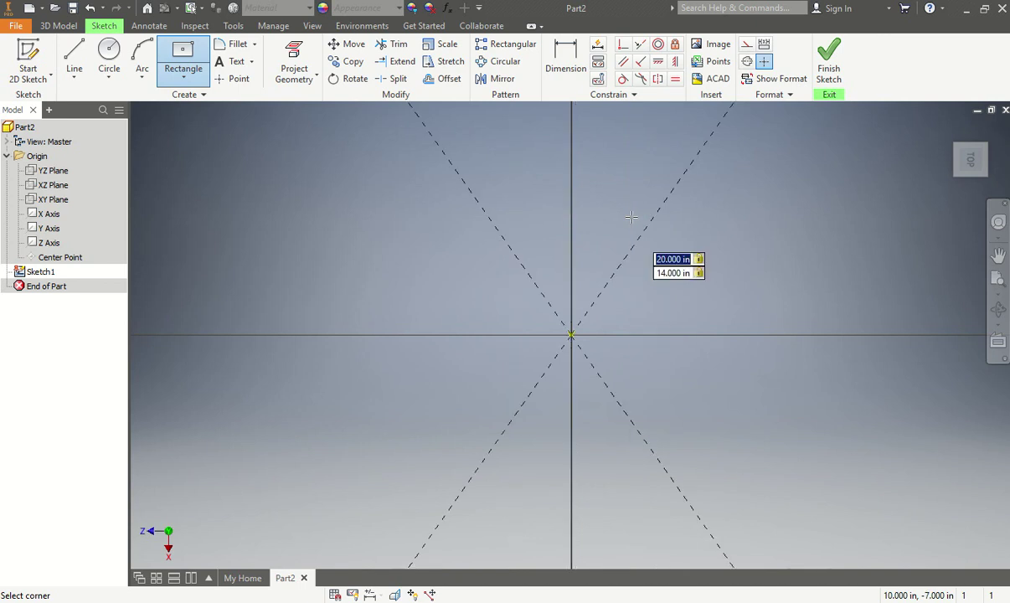
{"action": "scroll", "coordinate": [630, 226], "scroll_direction": "up", "scroll_amount": 5}
{"action": "scroll", "coordinate": [624, 237], "scroll_direction": "up", "scroll_amount": 5}
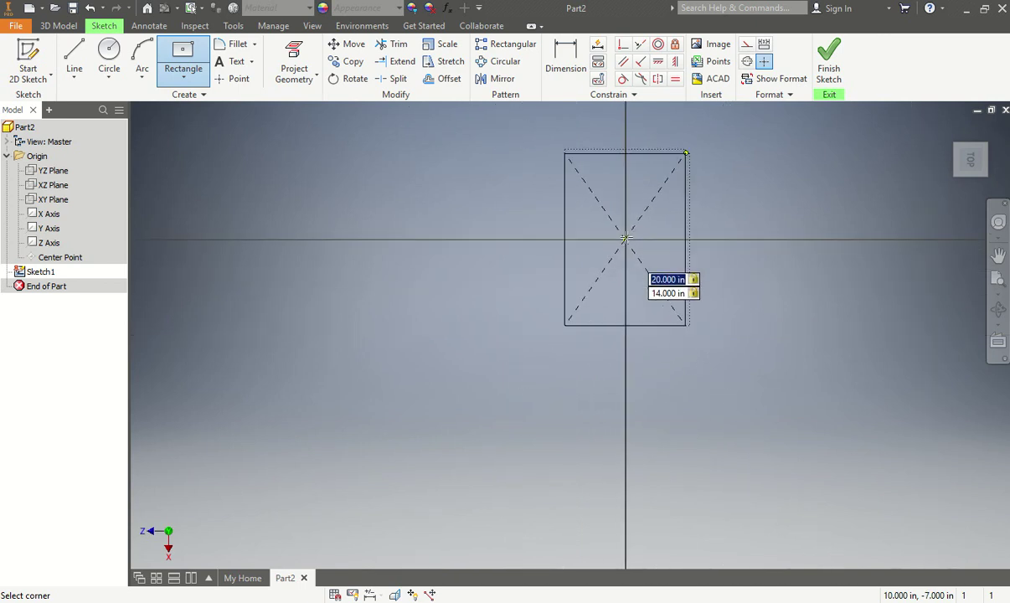
{"action": "left_click", "coordinate": [682, 151]}
{"action": "scroll", "coordinate": [682, 344], "scroll_direction": "up", "scroll_amount": 2}
{"action": "scroll", "coordinate": [662, 314], "scroll_direction": "down", "scroll_amount": 2}
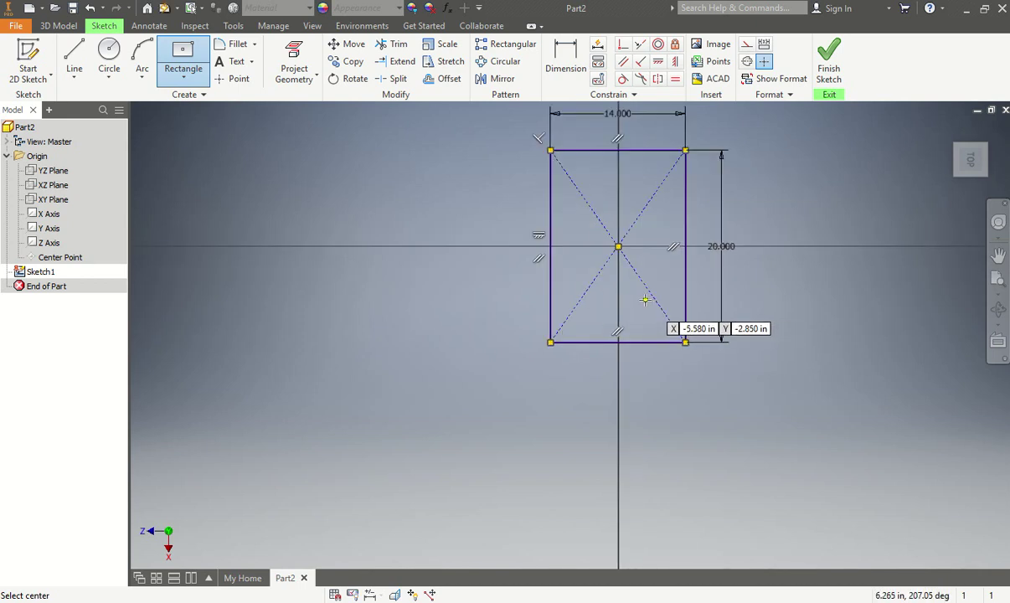
{"action": "key", "text": "Escape"}
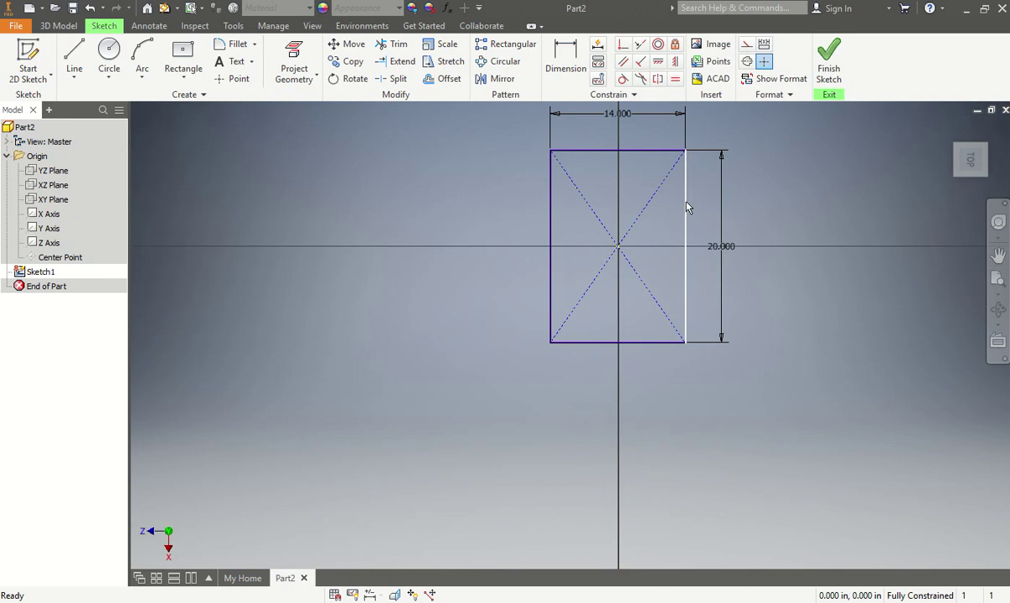
- Delete the rectangle's two 20 in sides and undo both deletions
{"action": "left_click", "coordinate": [687, 208]}
{"action": "key", "text": "Delete"}
{"action": "left_click", "coordinate": [550, 207]}
{"action": "key", "text": "Delete"}
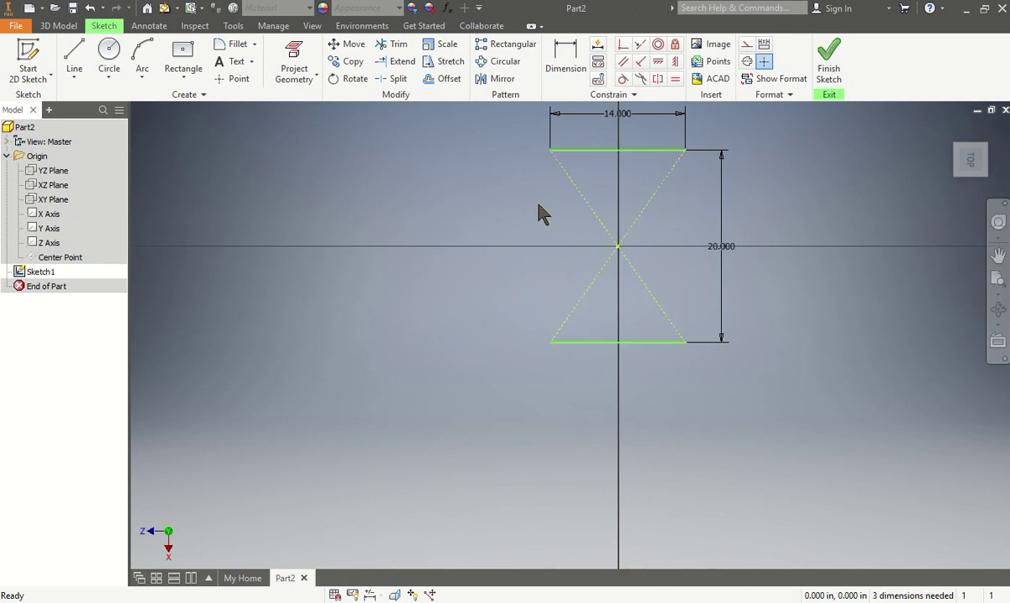
{"action": "key", "text": "ctrl+z"}
{"action": "key", "text": "ctrl+z"}
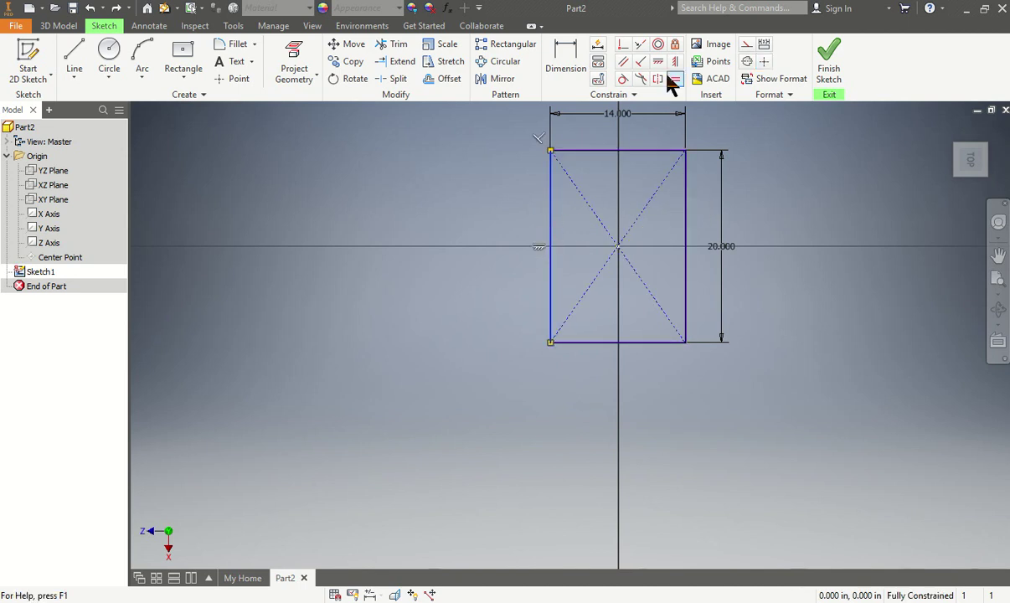
- Convert the rectangle's two 20 in sides to construction lines
{"action": "left_click", "coordinate": [747, 50]}
{"action": "left_click_drag", "start_coordinate": [685, 205], "coordinate": [710, 180]}
{"action": "left_click", "coordinate": [747, 43]}
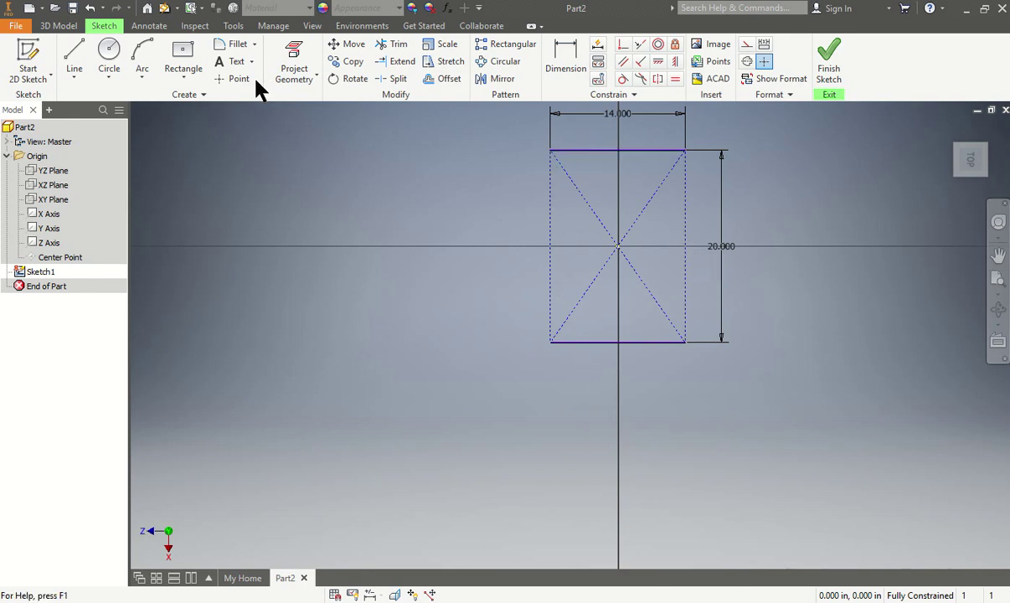
- Draw a three-point arc with a 30 in radius between the left construction side's endpoints, bulging outward
{"action": "left_click", "coordinate": [143, 78]}
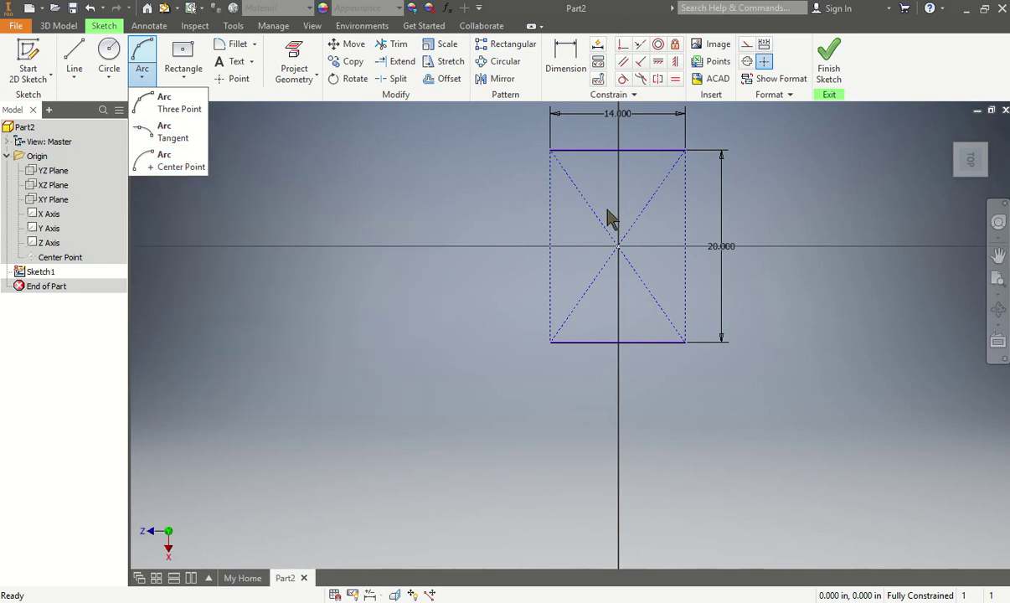
{"action": "left_click", "coordinate": [184, 107]}
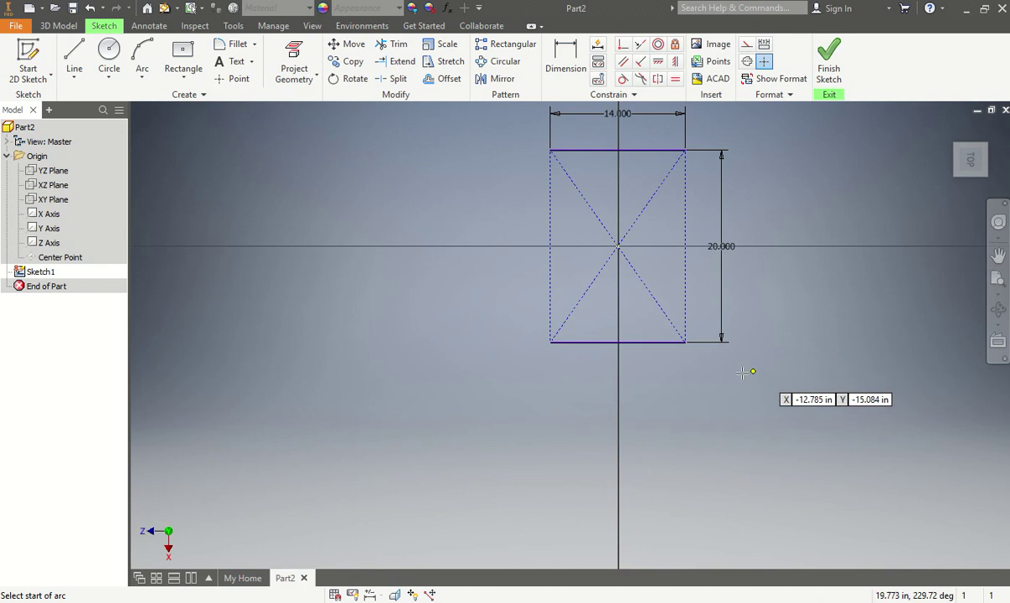
{"action": "left_click", "coordinate": [550, 342]}
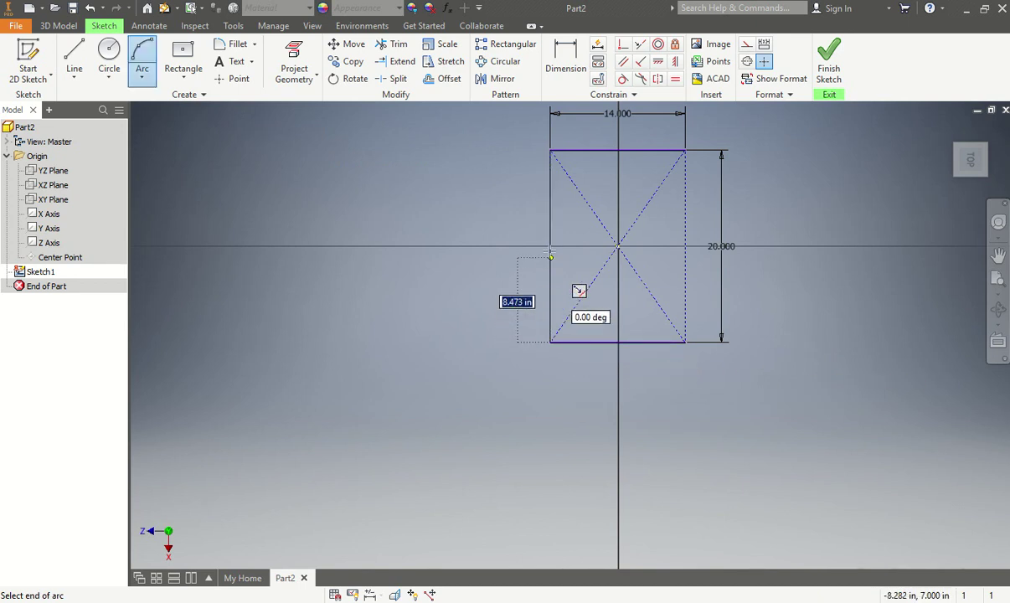
{"action": "left_click", "coordinate": [550, 150]}
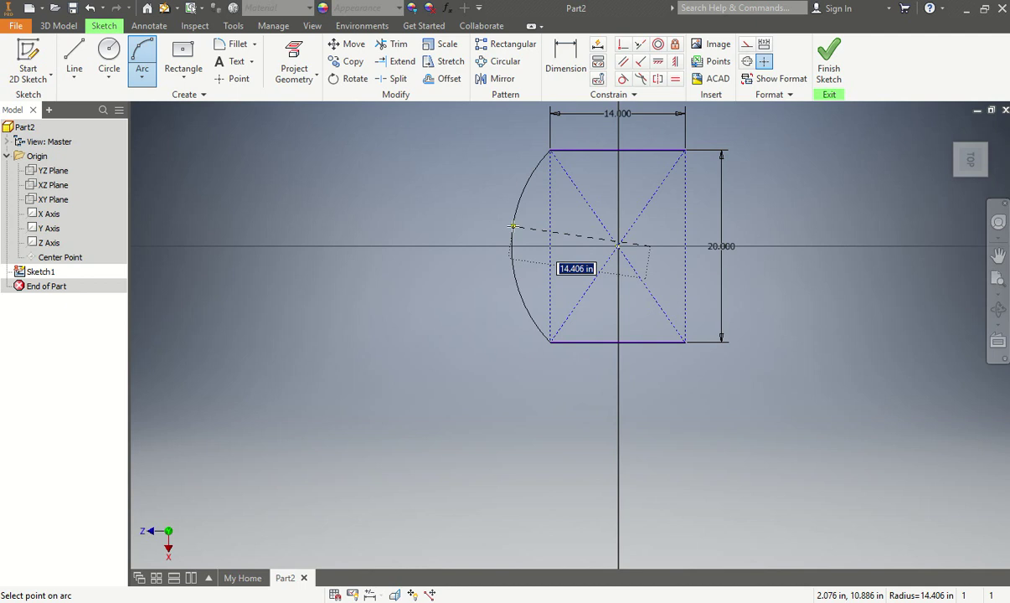
{"action": "left_click", "coordinate": [534, 248]}
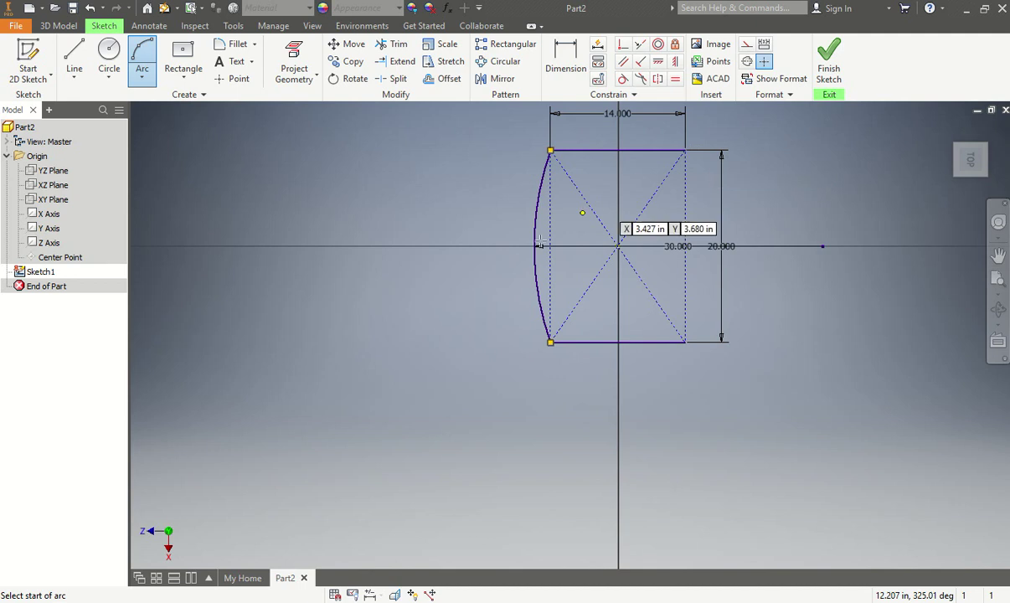
{"action": "key", "text": "Escape"}
{"action": "left_click", "coordinate": [537, 211]}
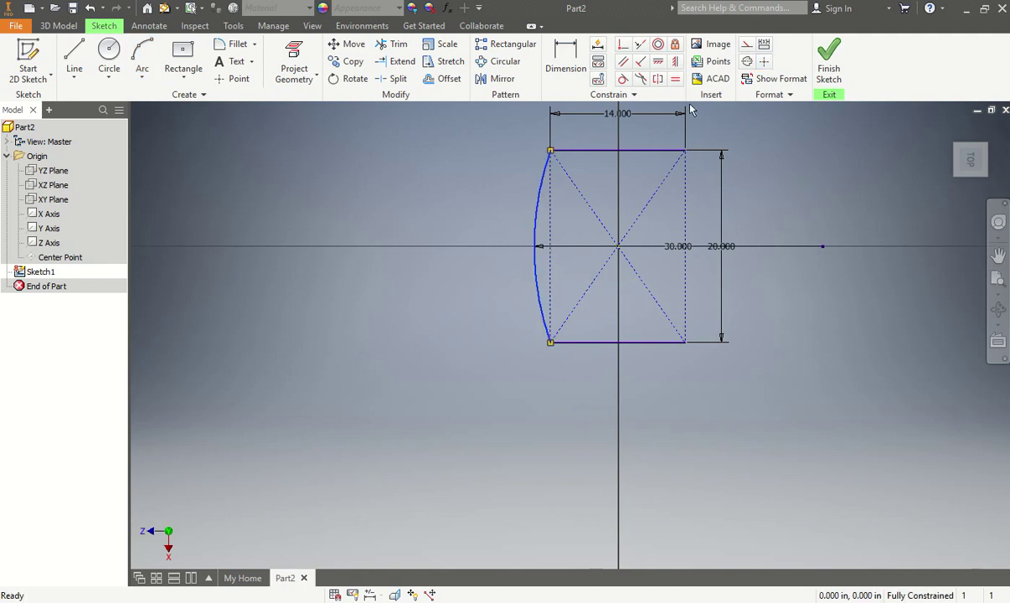
{"action": "left_click", "coordinate": [496, 79]}
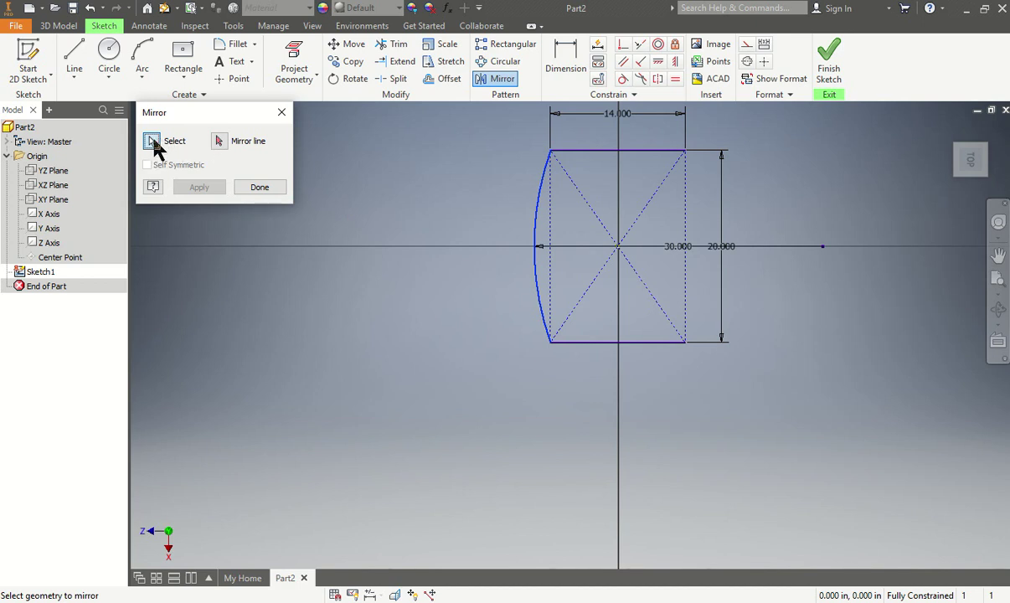
{"action": "left_click", "coordinate": [541, 222]}
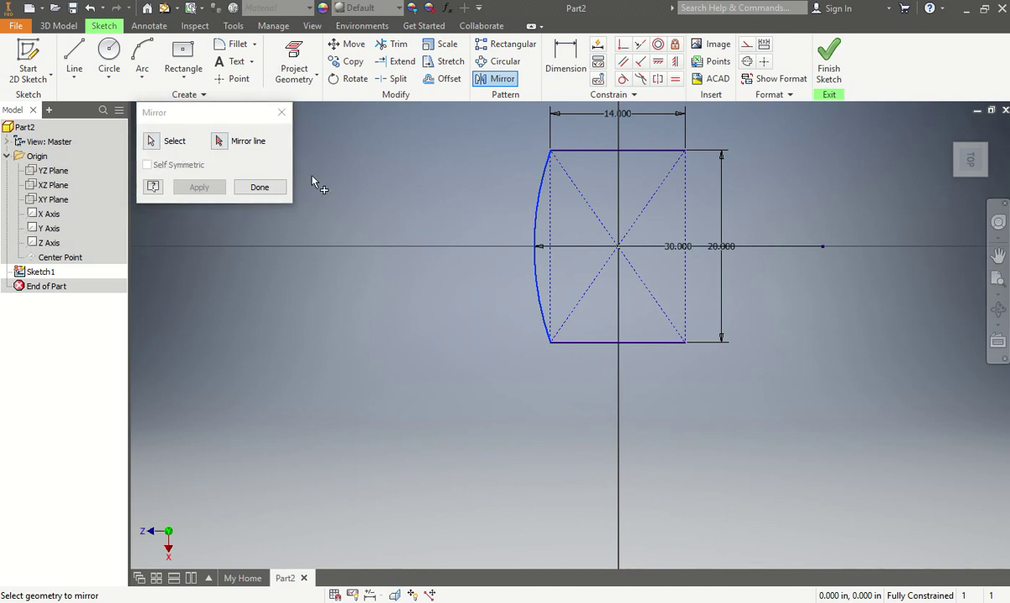
{"action": "left_click", "coordinate": [218, 141]}
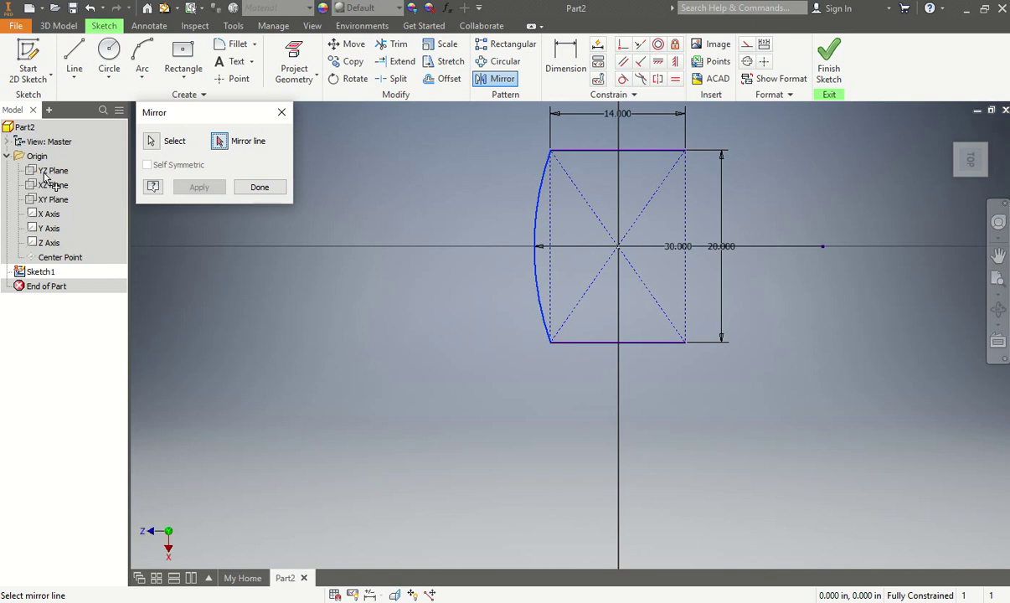
{"action": "key", "text": "Escape"}
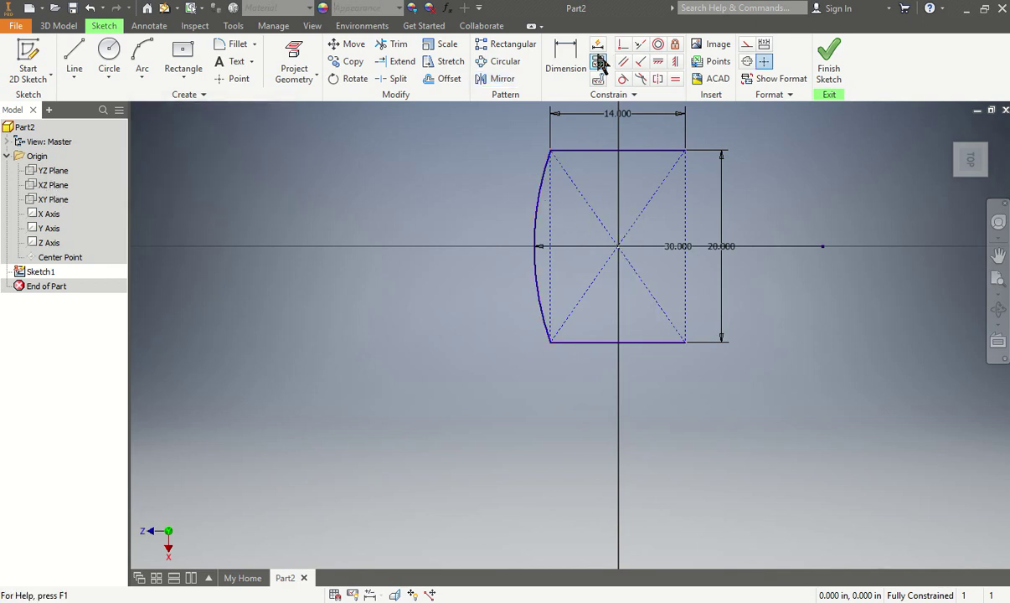
- Draw a vertical line from the origin down past the rectangle's lower edge and convert it to a centerline
{"action": "left_click", "coordinate": [75, 52]}
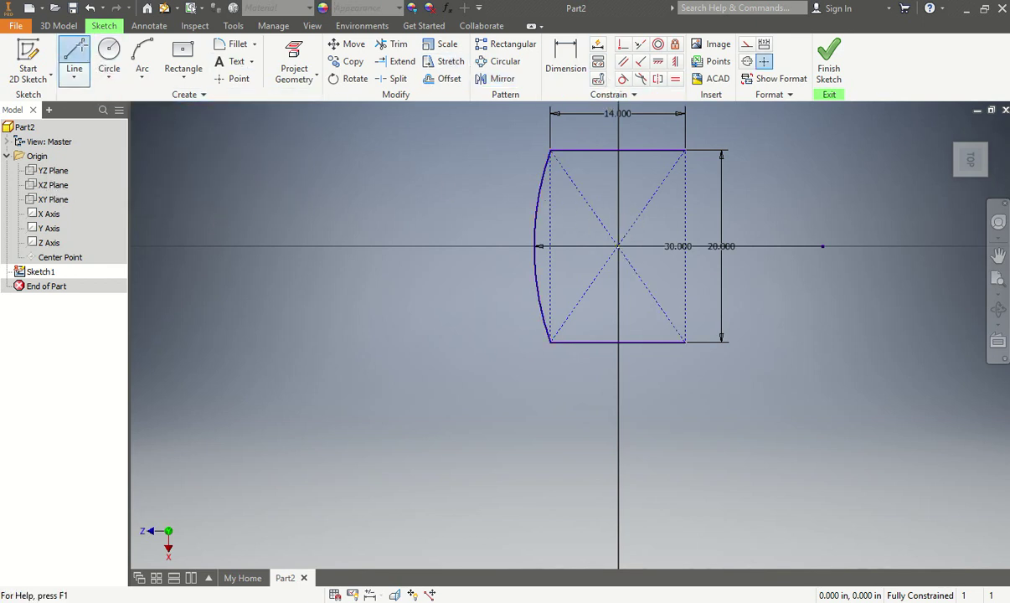
{"action": "left_click", "coordinate": [618, 246]}
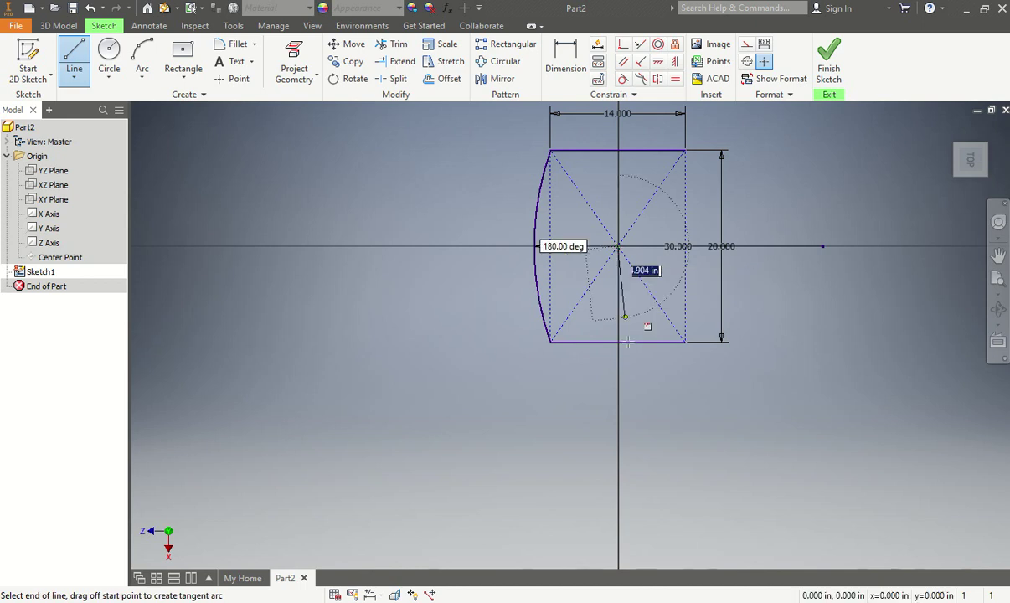
{"action": "double_click", "coordinate": [624, 475]}
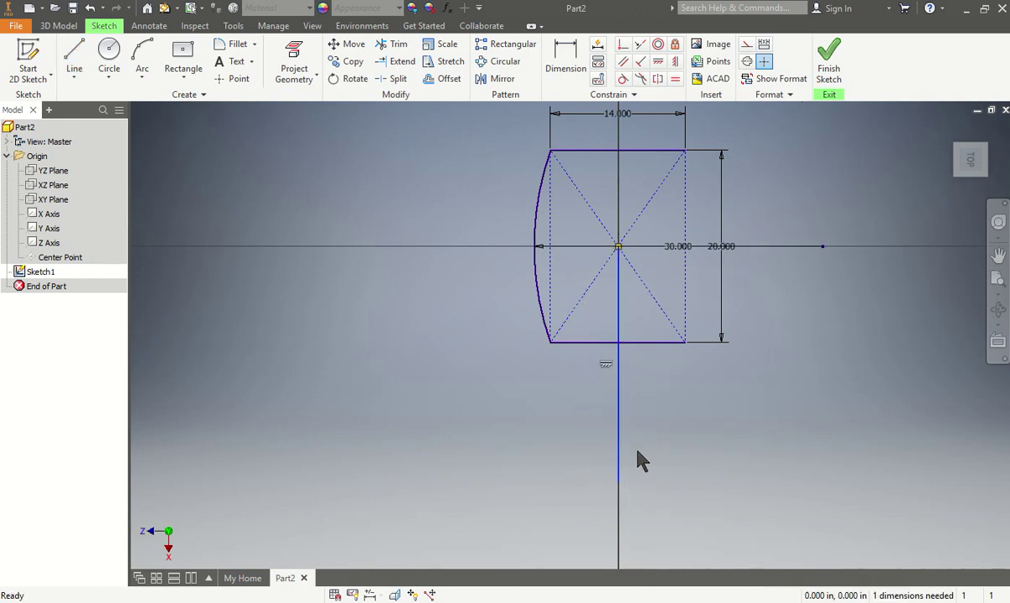
{"action": "left_click", "coordinate": [746, 61]}
- Mirror the left arc about the vertical centerline to the rectangle's opposite side
{"action": "left_click", "coordinate": [541, 199]}
{"action": "left_click", "coordinate": [496, 80]}
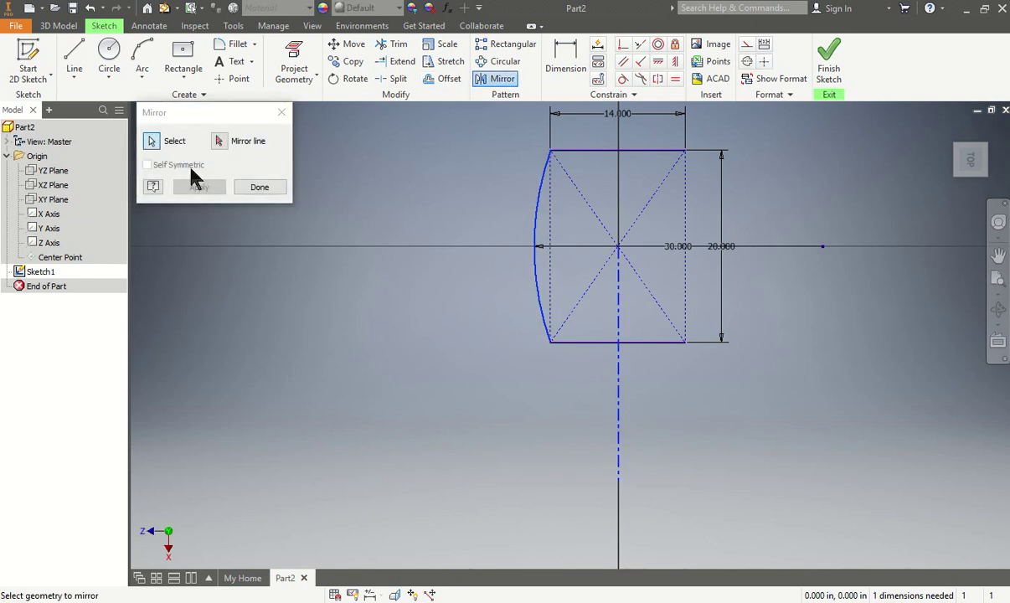
{"action": "key", "text": "Escape"}
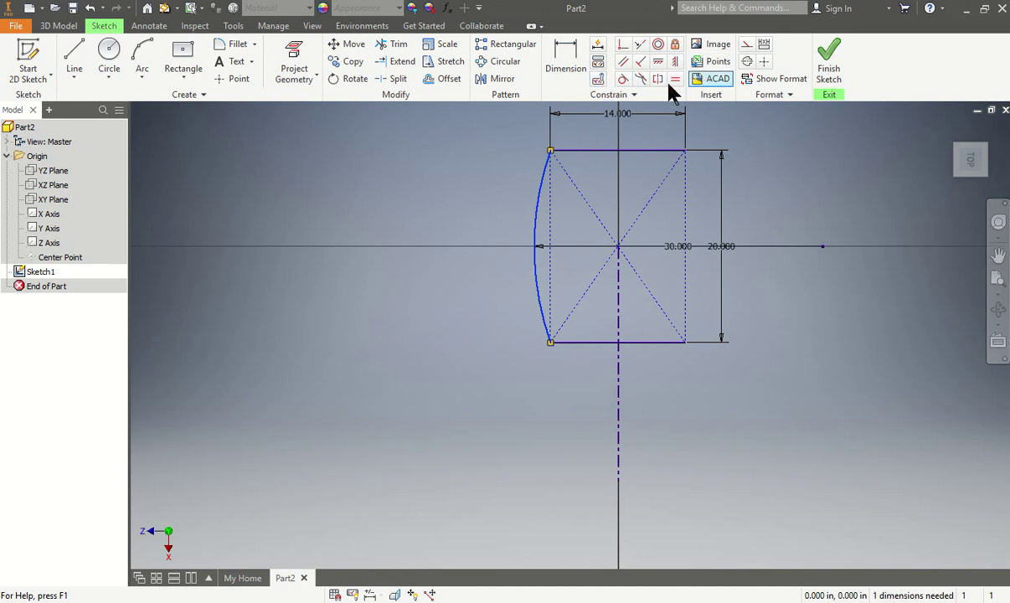
{"action": "left_click", "coordinate": [501, 80]}
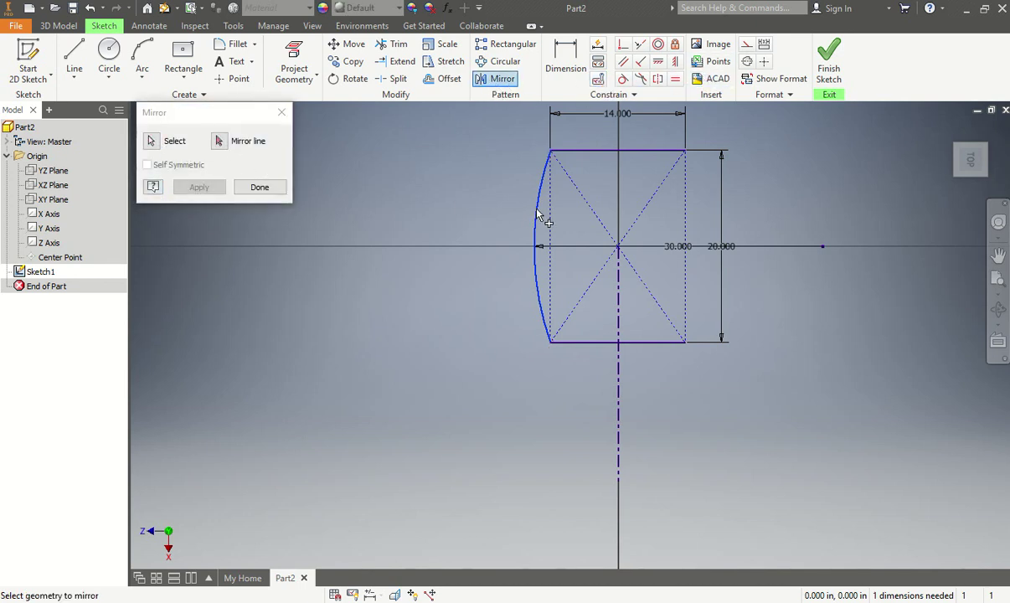
{"action": "left_click", "coordinate": [220, 141]}
{"action": "left_click", "coordinate": [624, 378]}
{"action": "left_click", "coordinate": [214, 191]}
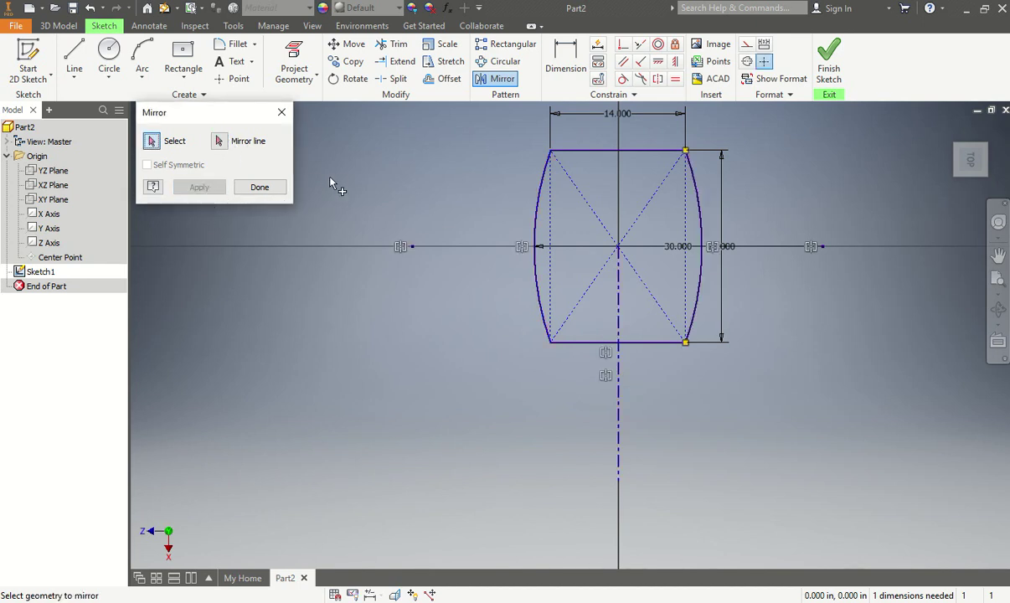
{"action": "left_click", "coordinate": [256, 187]}
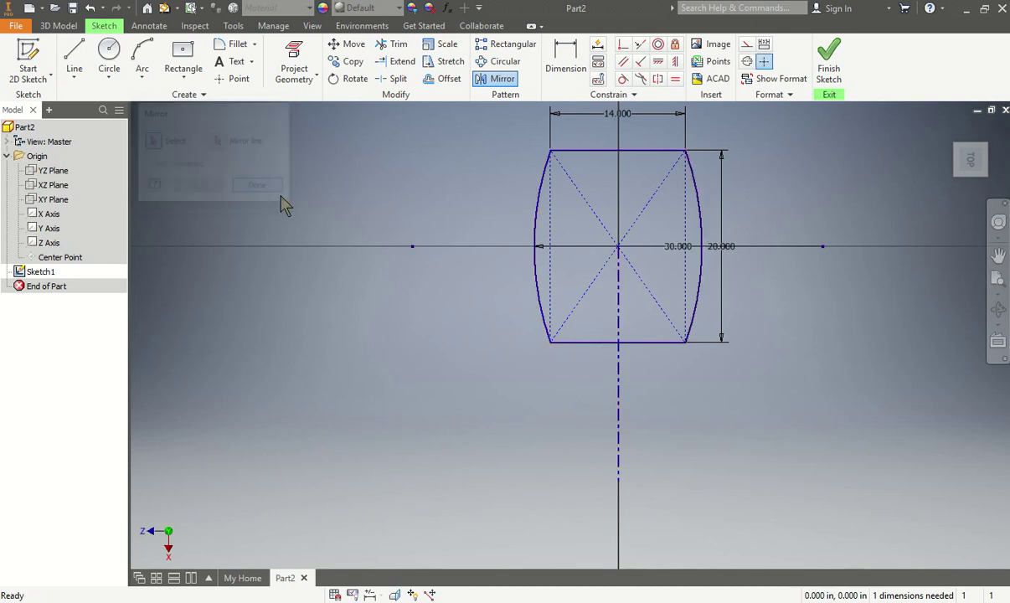
{"action": "left_click", "coordinate": [620, 389]}
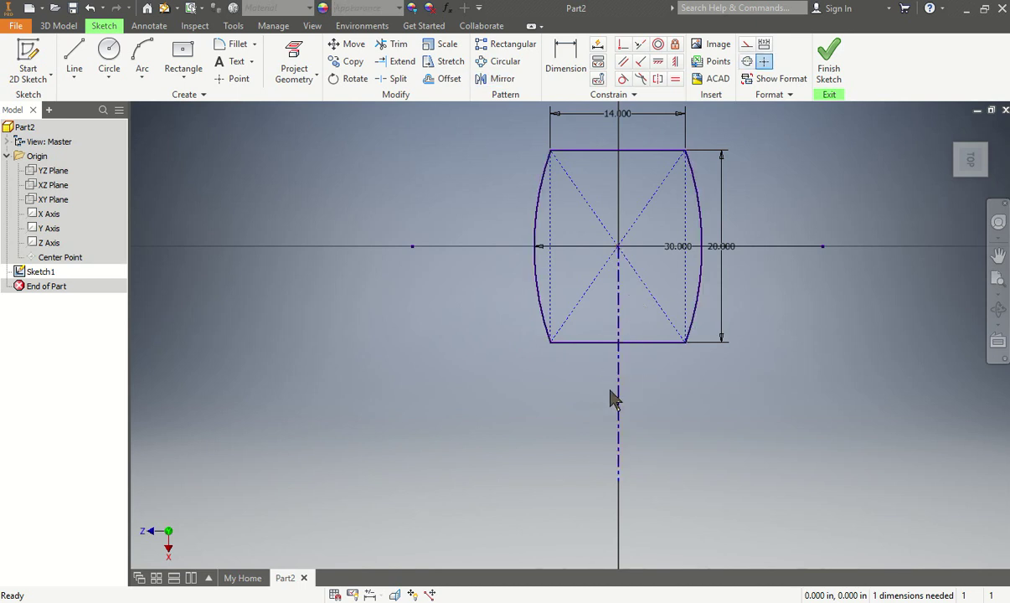
{"action": "left_click", "coordinate": [618, 246]}
{"action": "left_click_drag", "start_coordinate": [606, 259], "coordinate": [586, 205]}
{"action": "scroll", "coordinate": [674, 402], "scroll_direction": "down", "scroll_amount": 4}
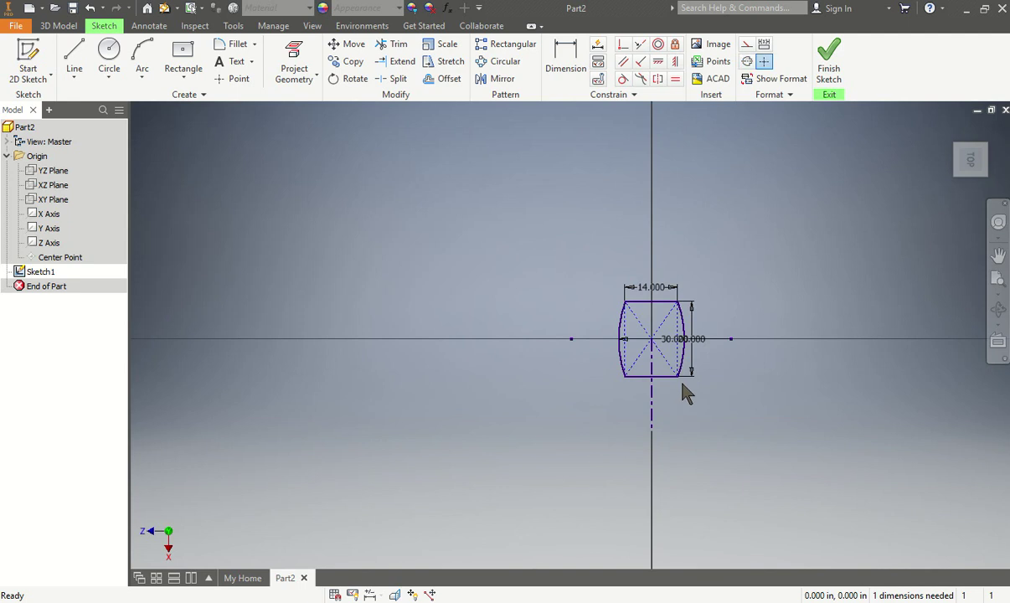
- Finish the sketch and extrude the closed profile 3.15 in upward with a -10 degree taper
{"action": "scroll", "coordinate": [680, 394], "scroll_direction": "up", "scroll_amount": 3}
{"action": "scroll", "coordinate": [719, 356], "scroll_direction": "up", "scroll_amount": 3}
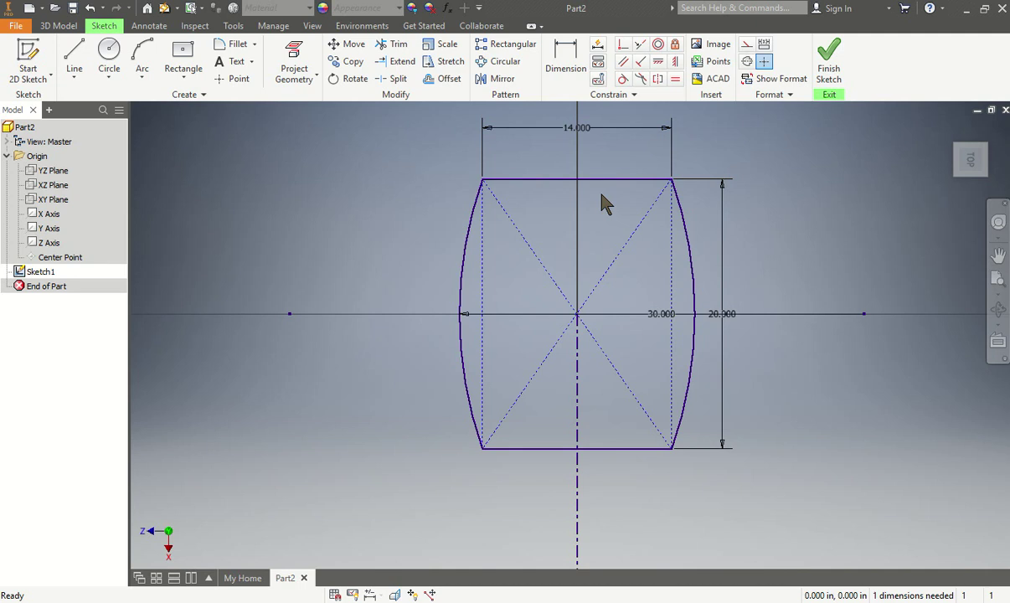
{"action": "left_click", "coordinate": [831, 61]}
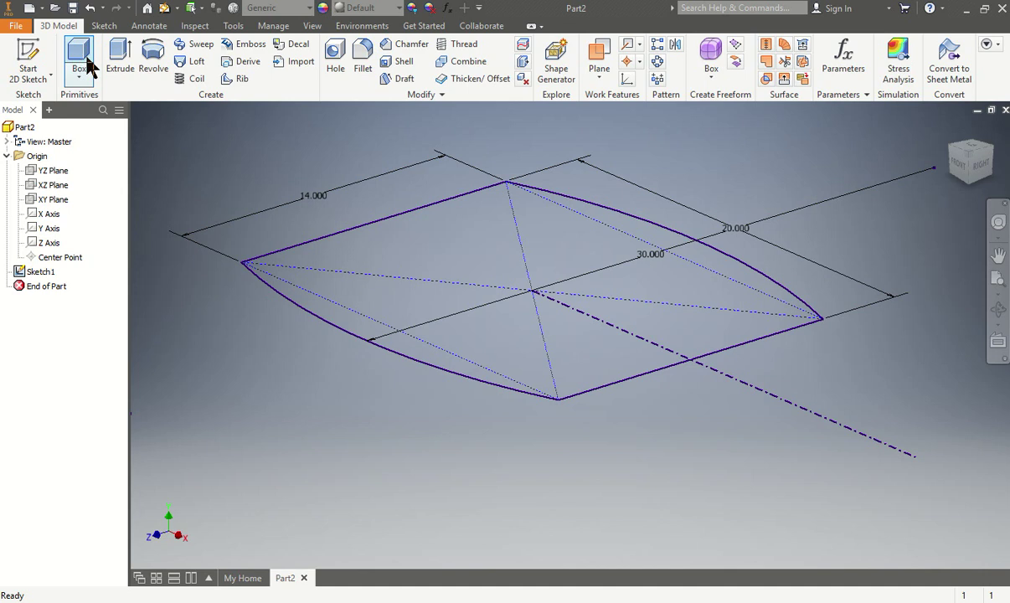
{"action": "left_click", "coordinate": [119, 57]}
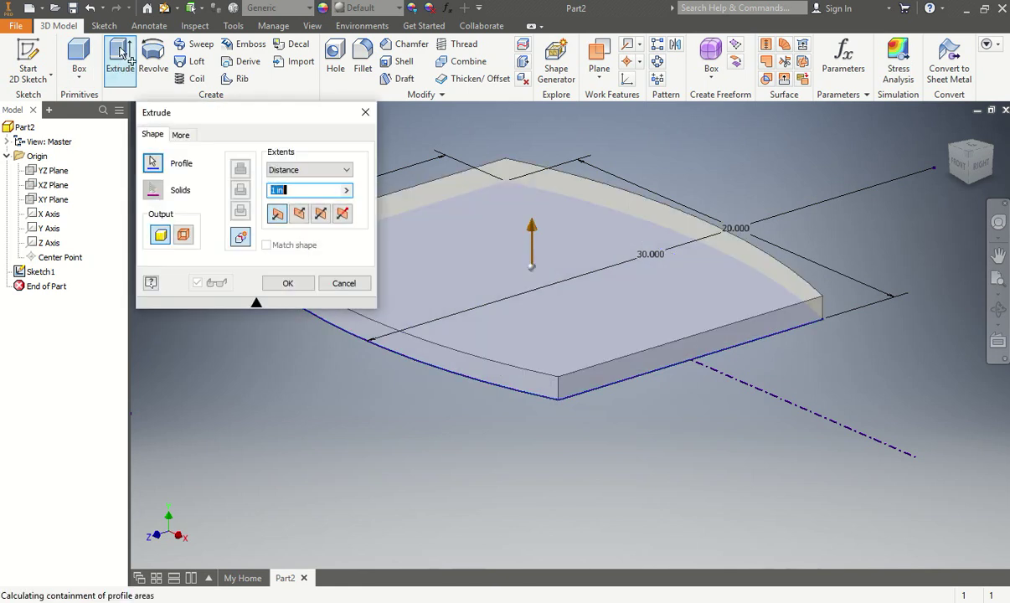
{"action": "type", "text": "3.15"}
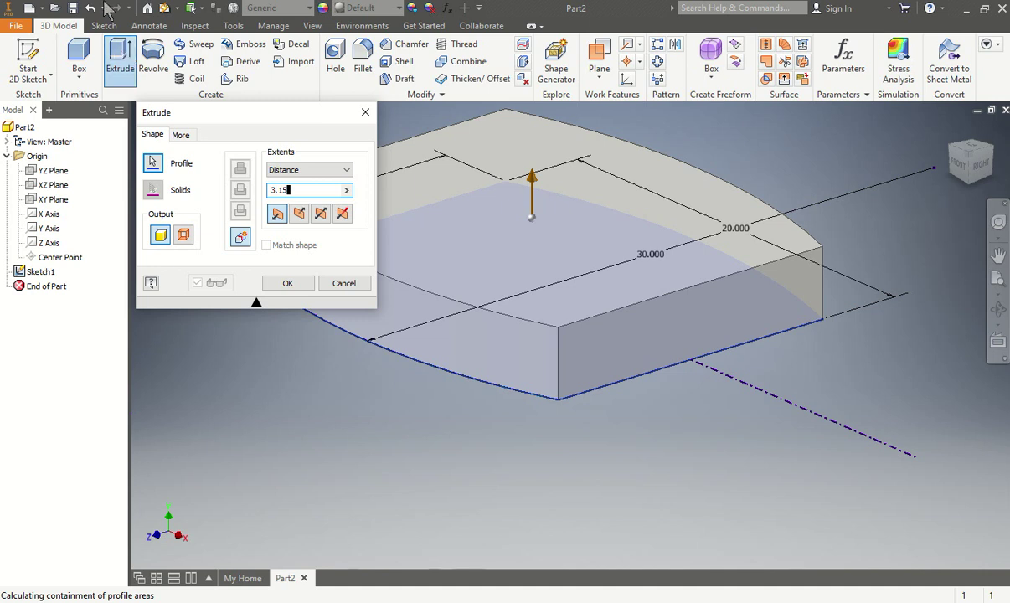
{"action": "left_click", "coordinate": [180, 136]}
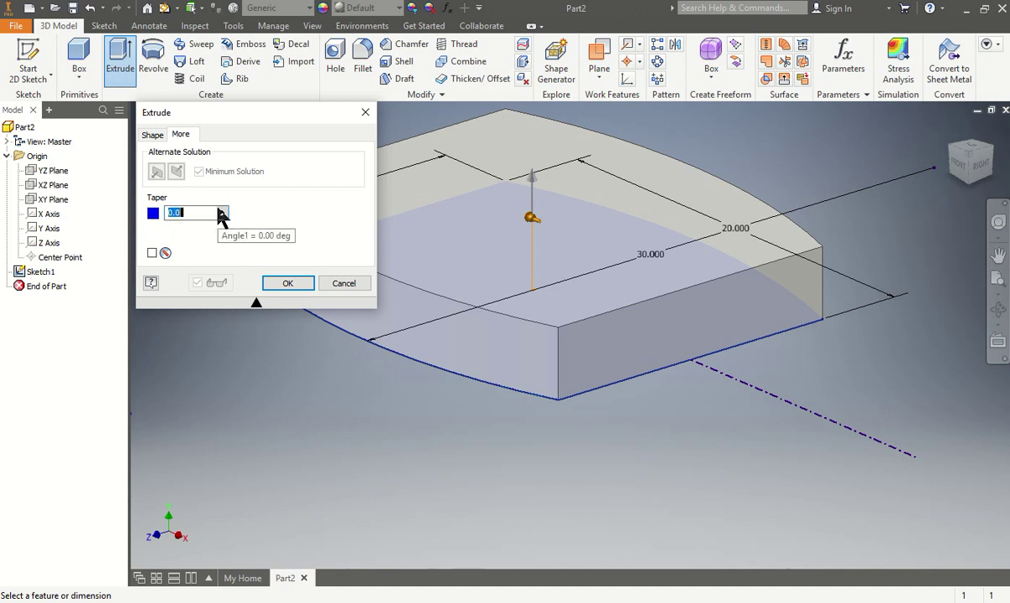
{"action": "type", "text": "-"}
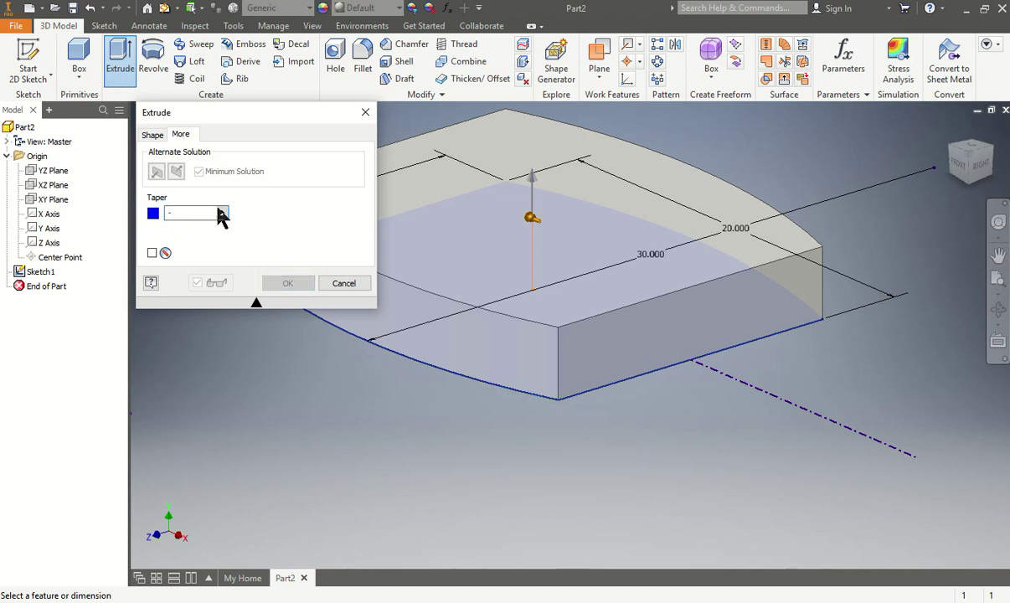
{"action": "type", "text": "10"}
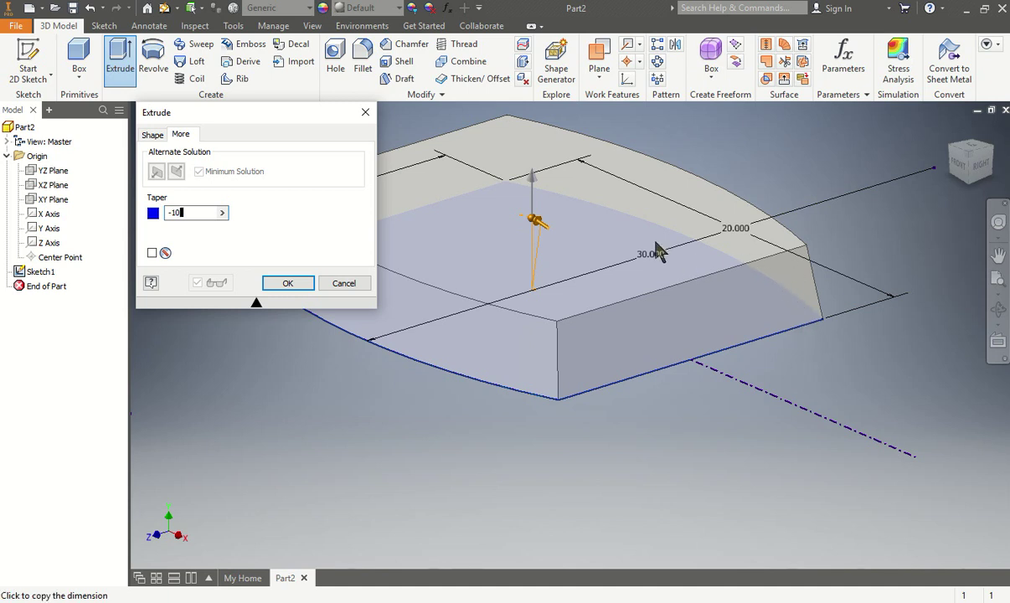
{"action": "left_click", "coordinate": [288, 285]}
- Start a new 2D sketch on the XY plane through the middle of the tapered body
{"action": "middle_click_drag", "start_coordinate": [578, 478], "coordinate": [712, 385]}
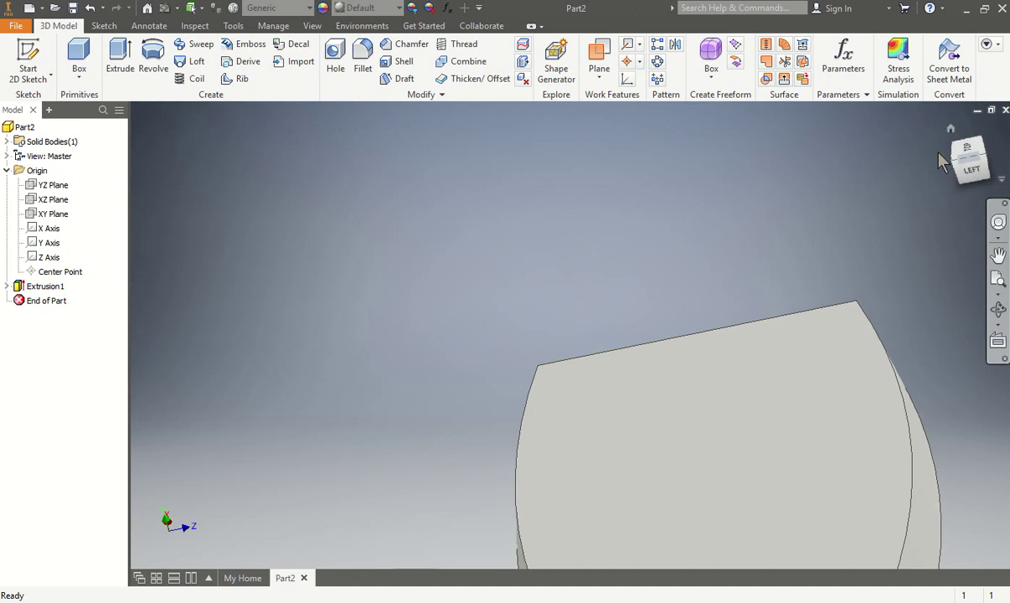
{"action": "left_click", "coordinate": [965, 147]}
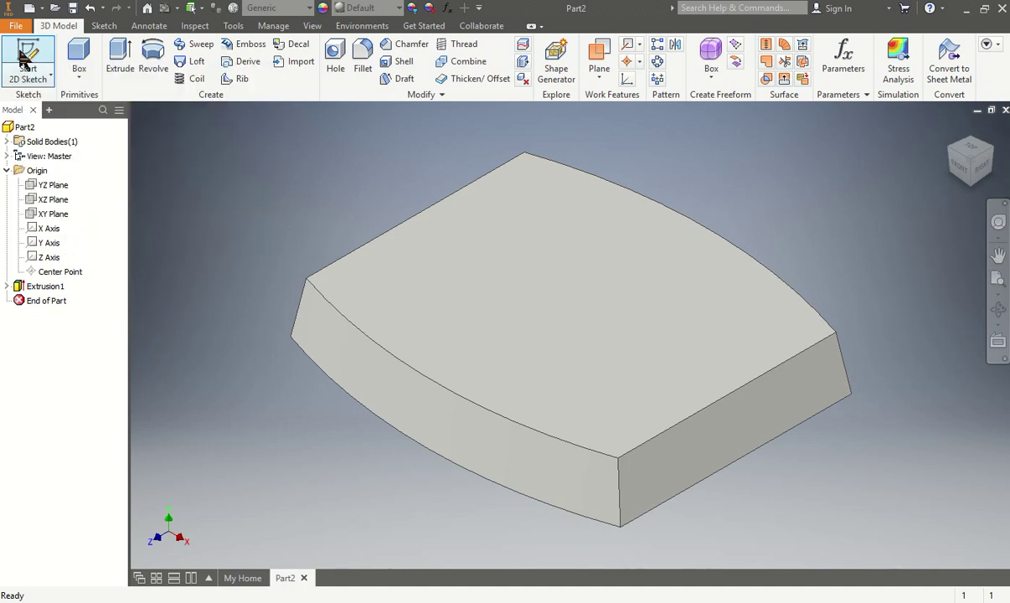
{"action": "left_click", "coordinate": [25, 54]}
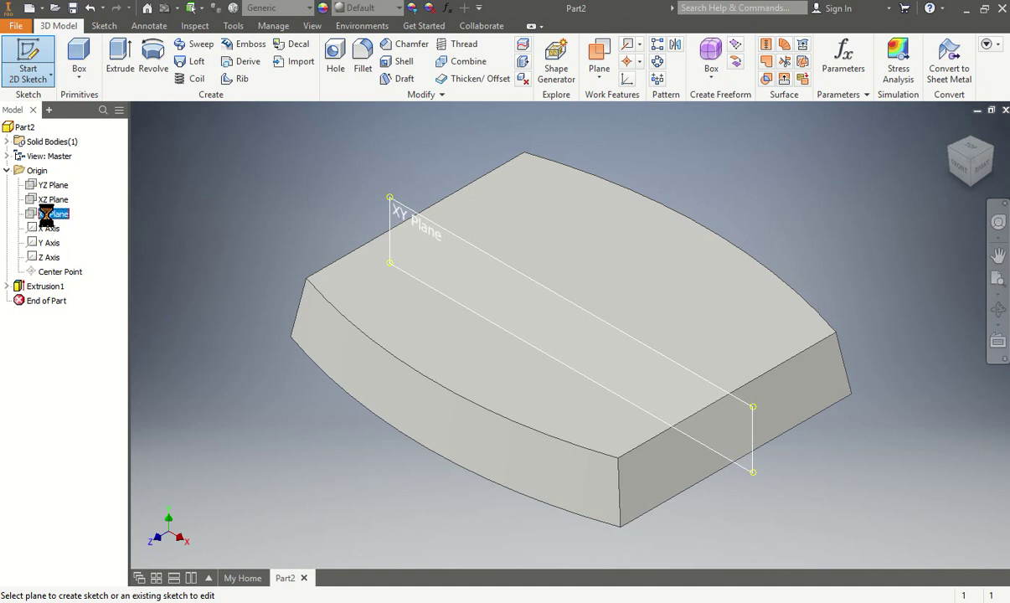
{"action": "left_click", "coordinate": [50, 215]}
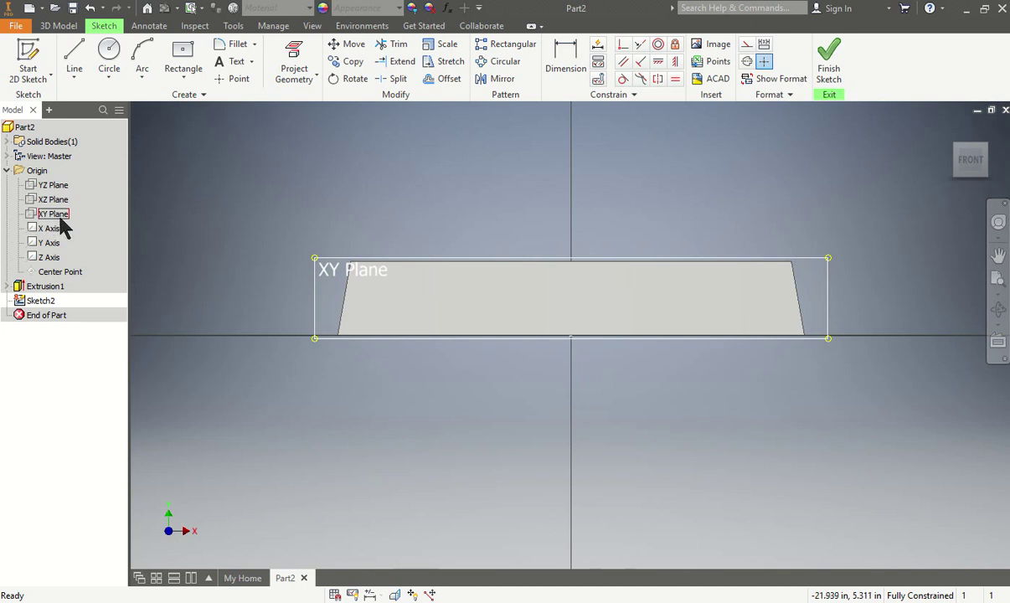
- Draw a wavy six-point interpolation spline about 20.7 in wide across the body's upper part, and slice the graphics at the sketch plane
{"action": "left_click", "coordinate": [72, 76]}
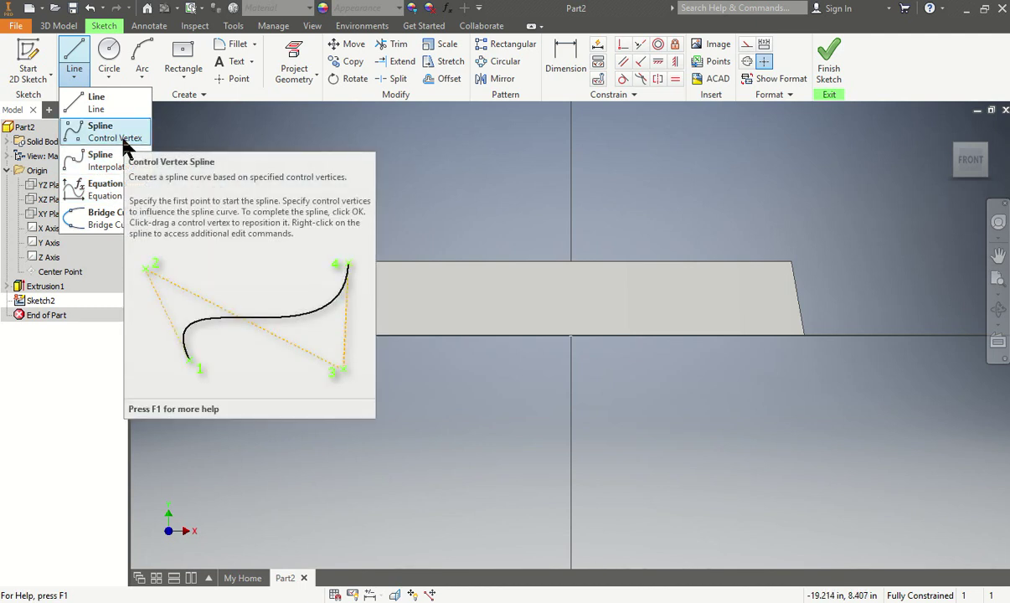
{"action": "left_click", "coordinate": [120, 163]}
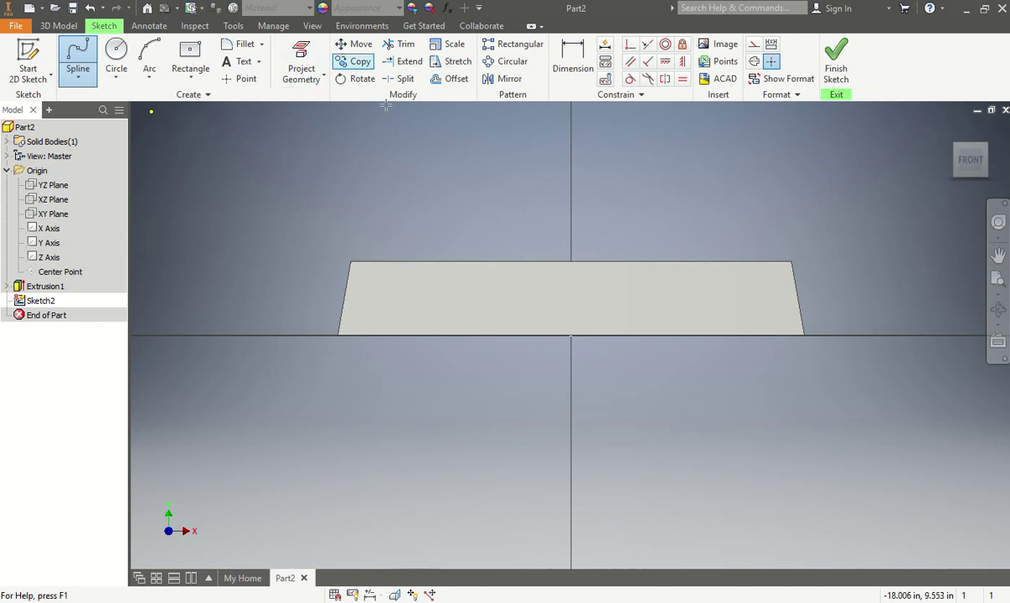
{"action": "left_click", "coordinate": [334, 305]}
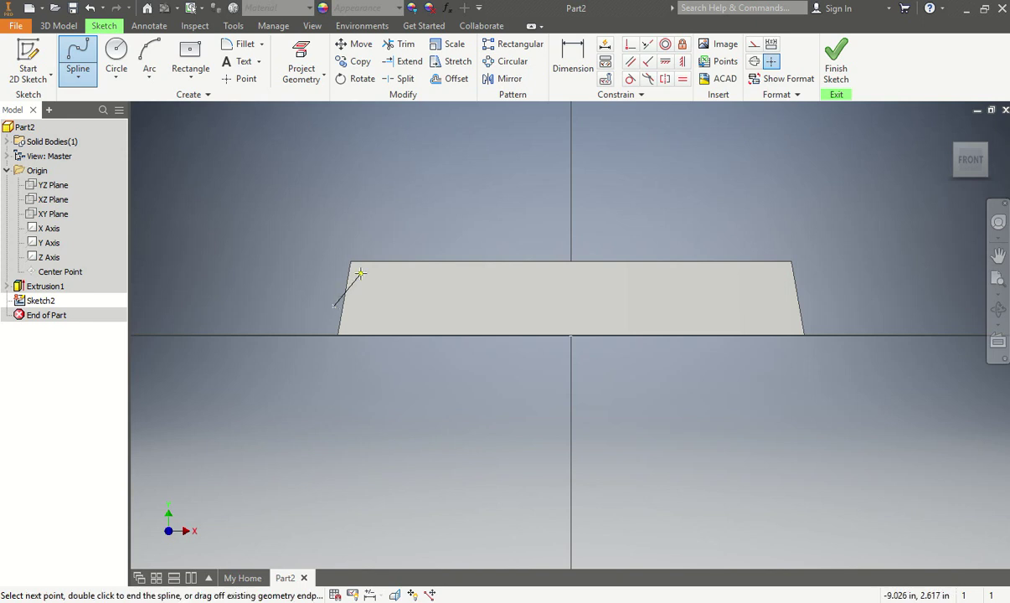
{"action": "left_click", "coordinate": [386, 253]}
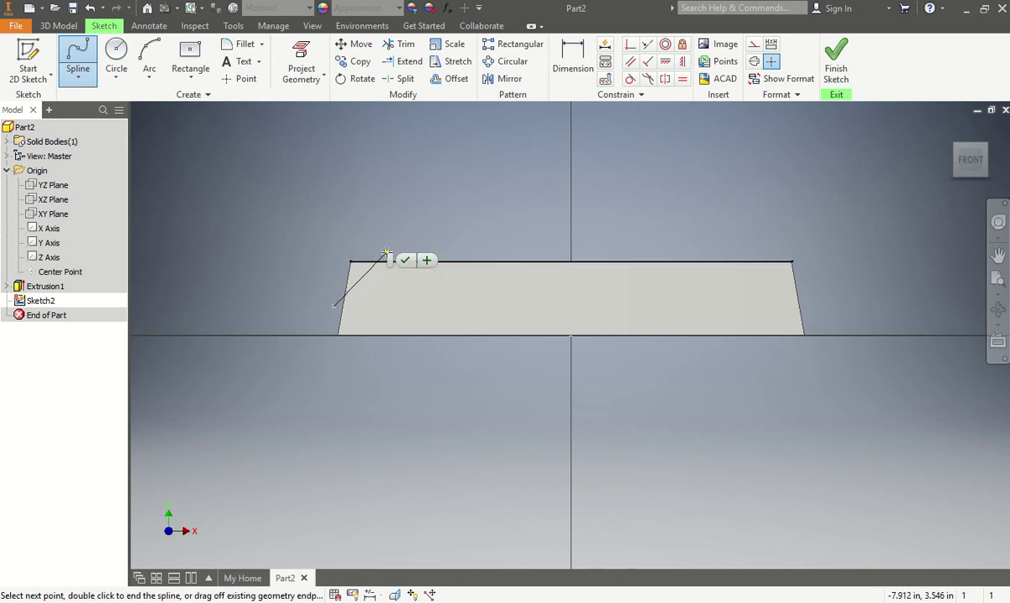
{"action": "left_click", "coordinate": [519, 289]}
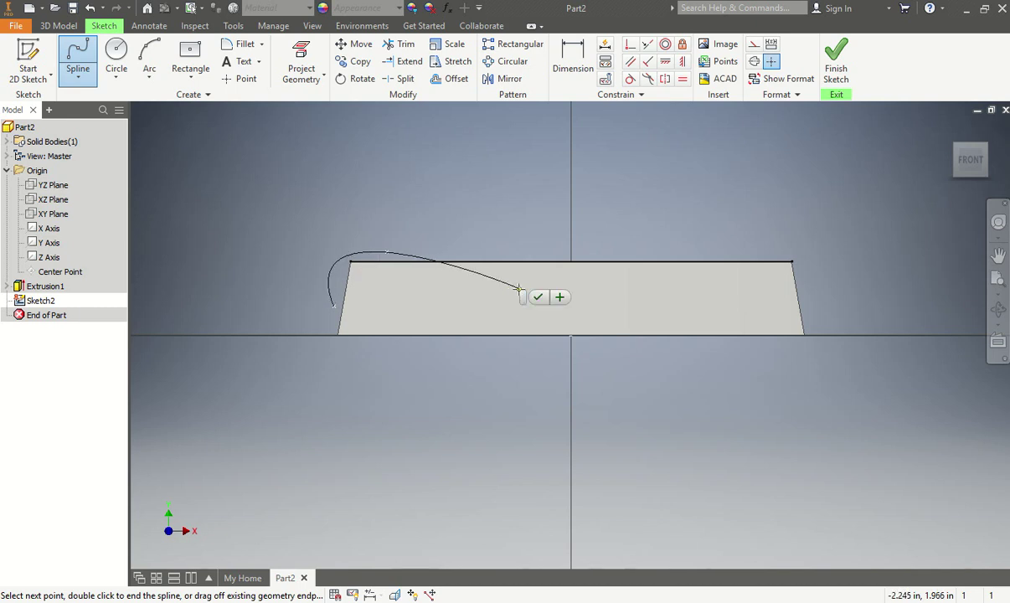
{"action": "left_click", "coordinate": [647, 277]}
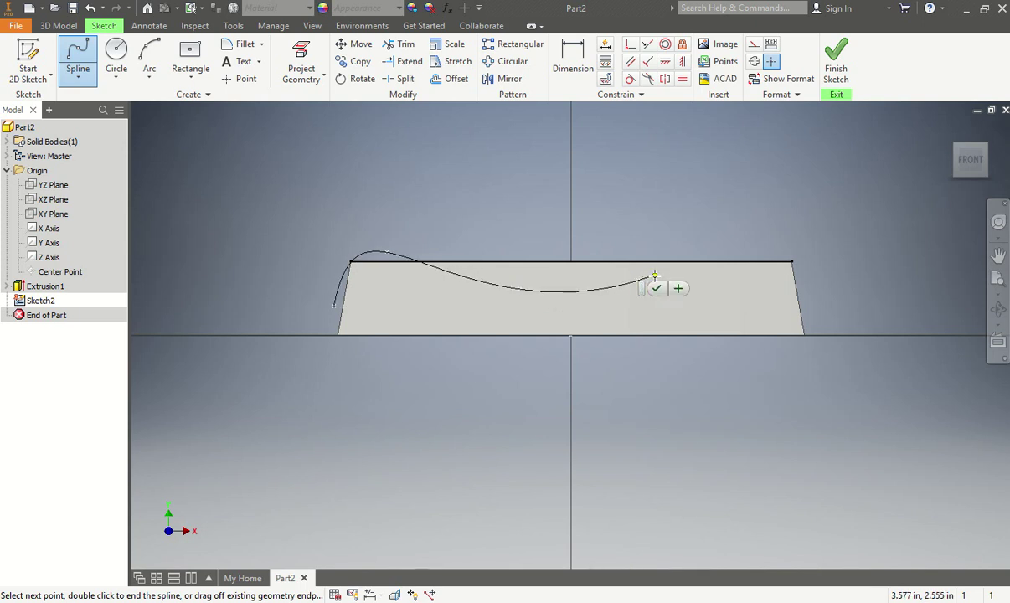
{"action": "left_click", "coordinate": [757, 273]}
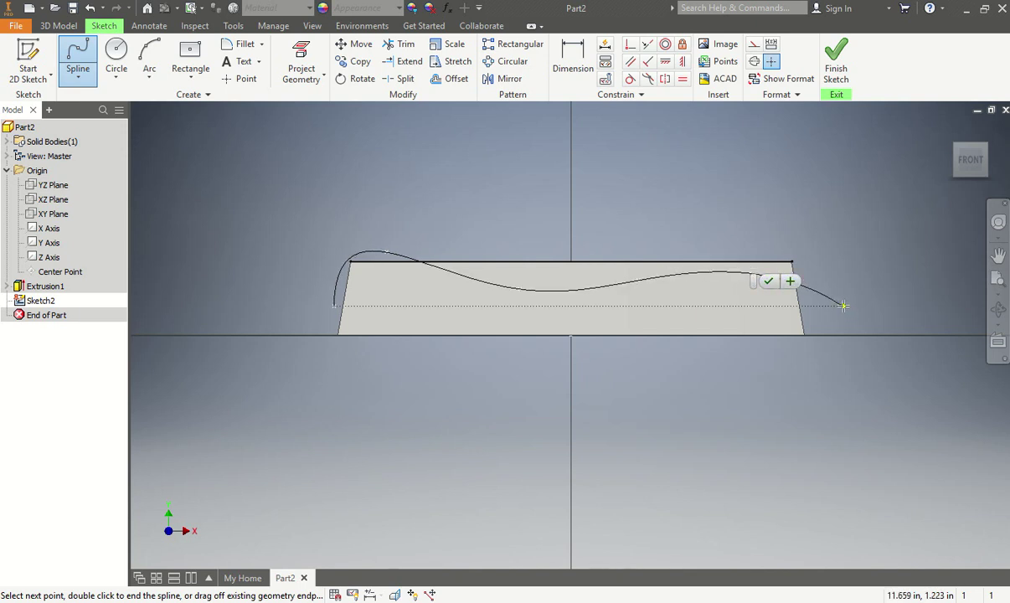
{"action": "key", "text": "Escape"}
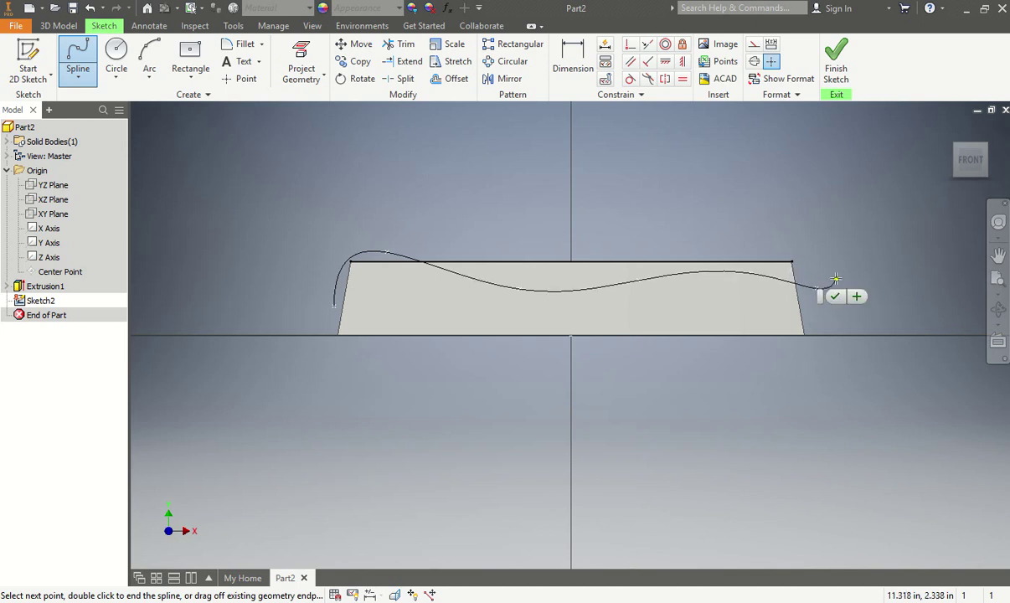
{"action": "right_click", "coordinate": [838, 283]}
{"action": "left_click", "coordinate": [892, 270]}
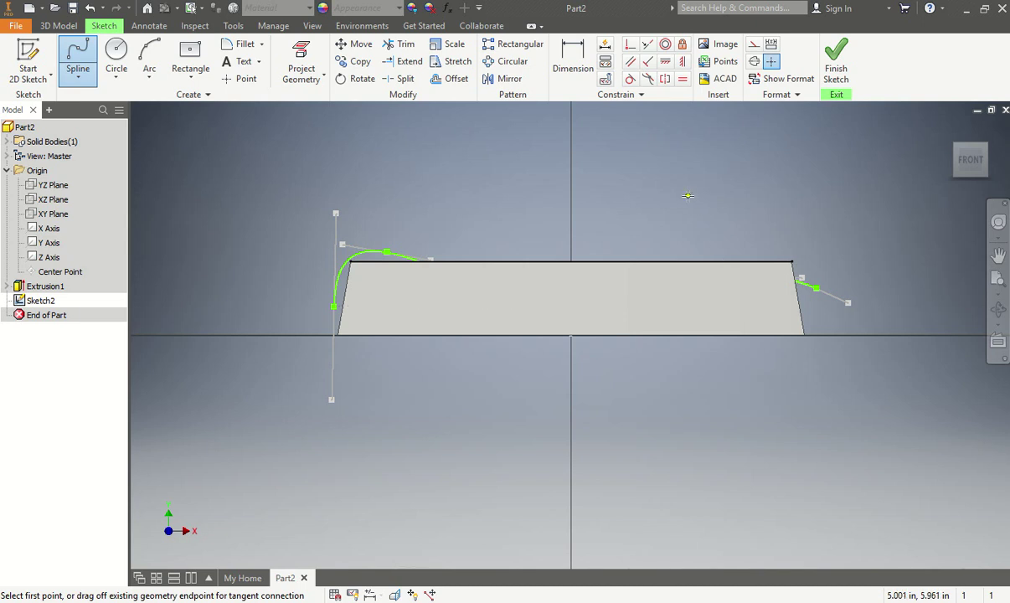
{"action": "left_click", "coordinate": [395, 594]}
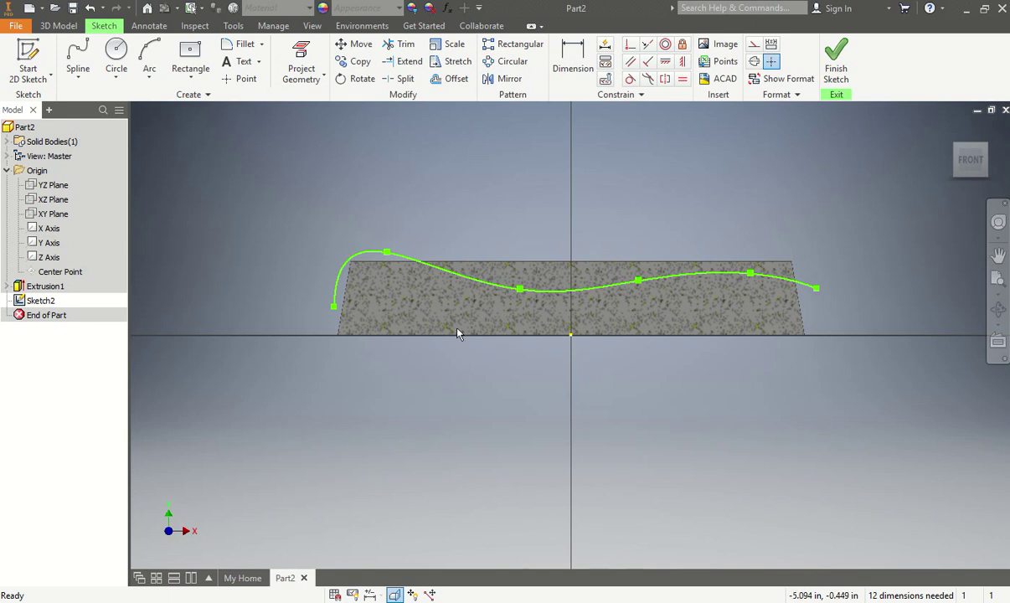
- Dimension the spline's left endpoint at 10.5 in horizontally from the origin
{"action": "left_click", "coordinate": [573, 67]}
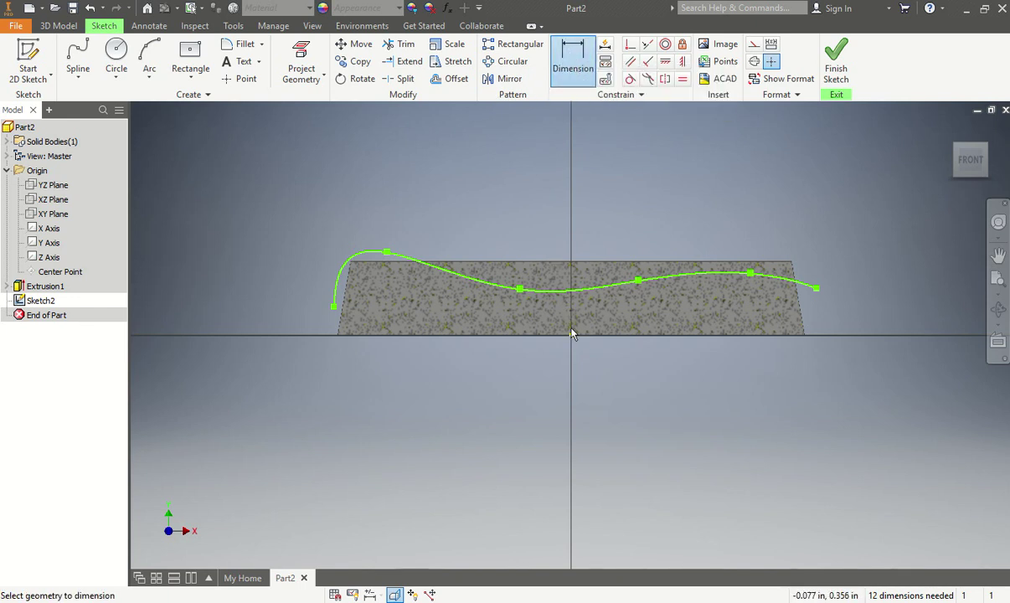
{"action": "left_click", "coordinate": [335, 309]}
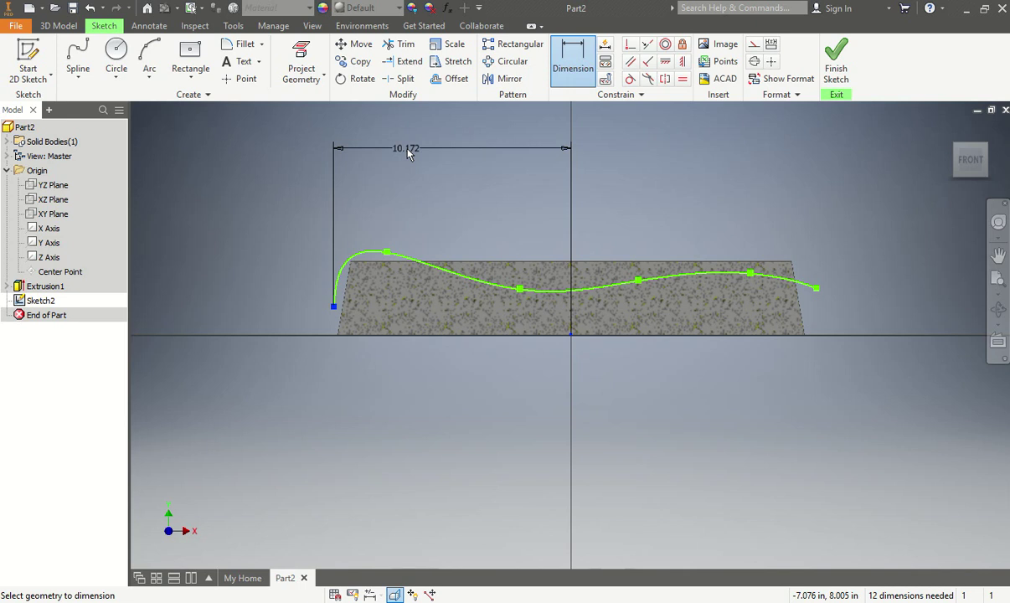
{"action": "left_click", "coordinate": [428, 172]}
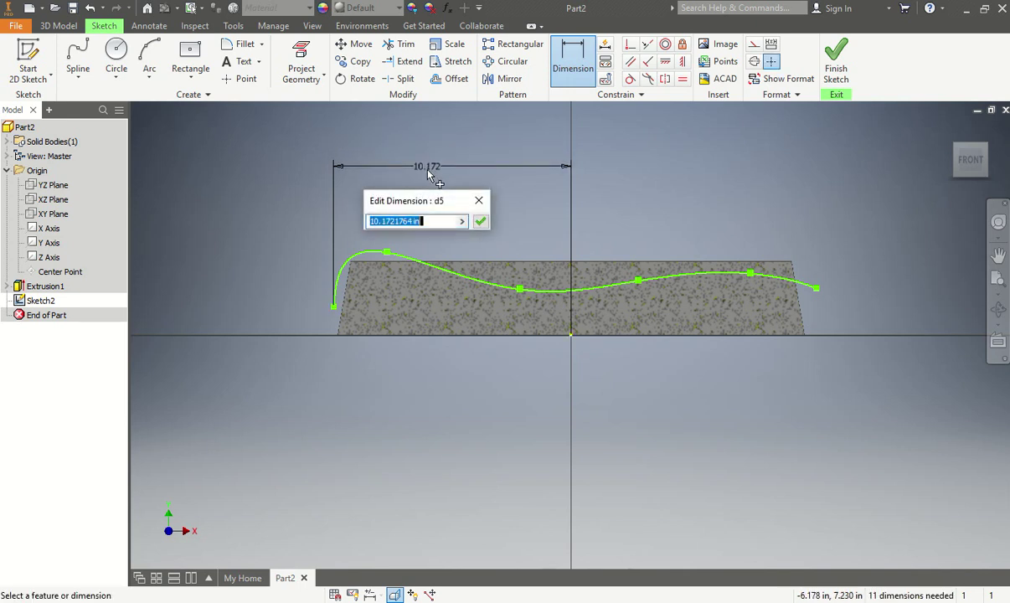
{"action": "type", "text": "10.5"}
{"action": "key", "text": "Return"}
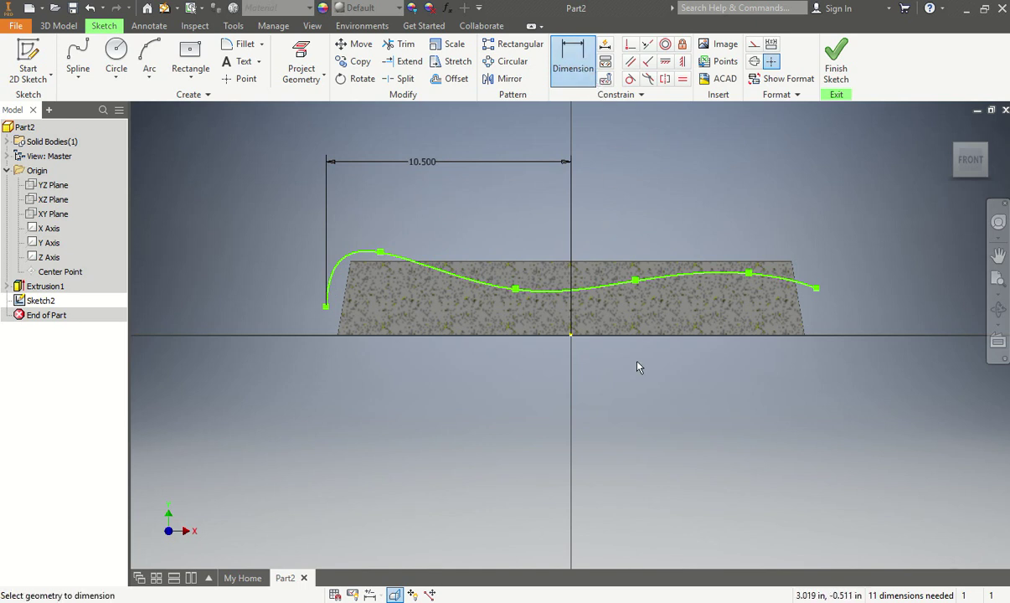
- Dimension the spline's right endpoint at 10 in horizontally from the origin
{"action": "left_click", "coordinate": [570, 337]}
{"action": "left_click", "coordinate": [816, 287]}
{"action": "left_click", "coordinate": [699, 170]}
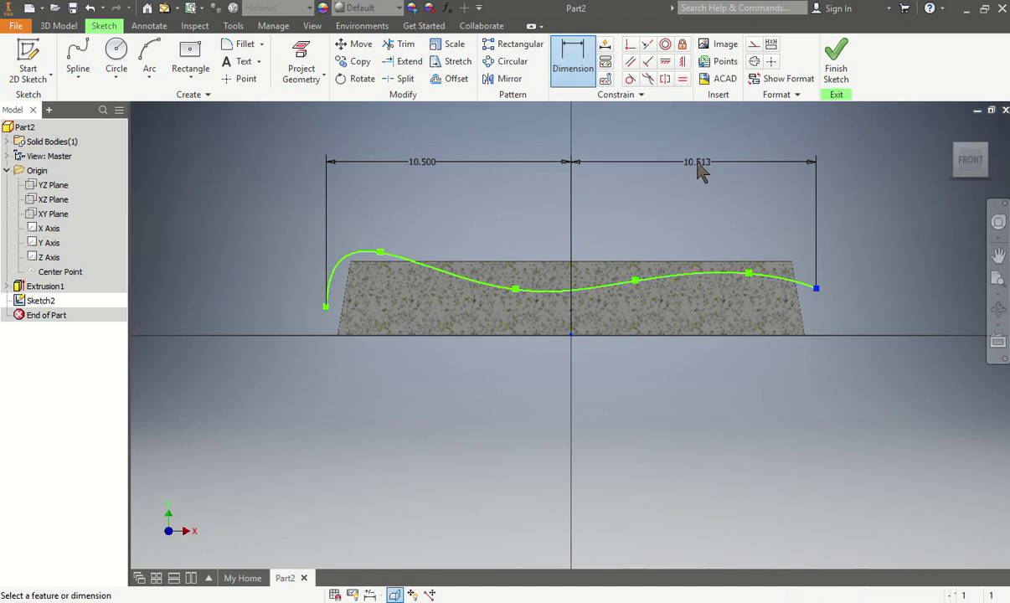
{"action": "type", "text": "10"}
{"action": "key", "text": "Return"}
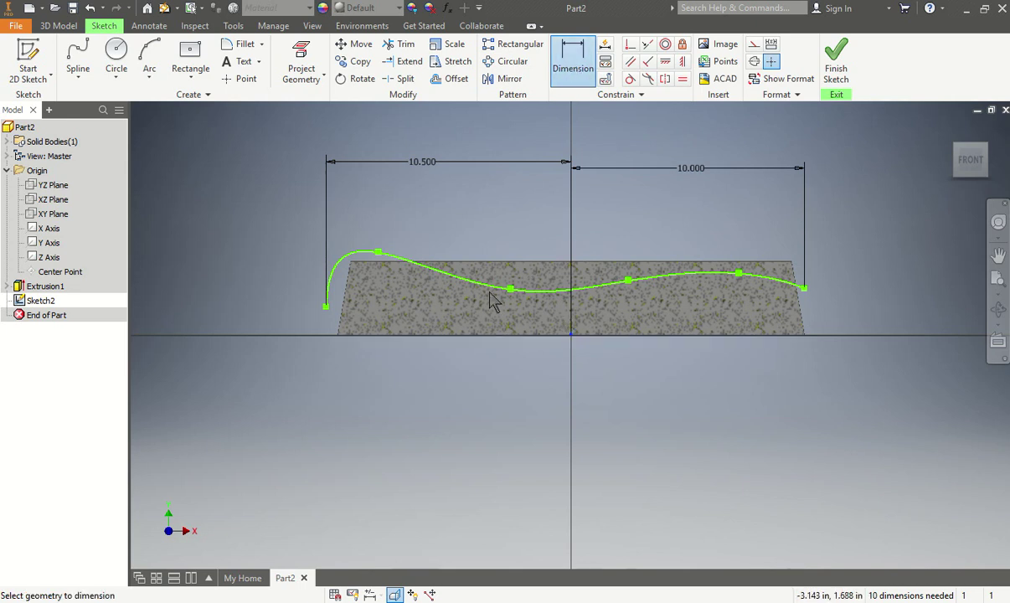
- Dimension the spline's second point from the left at 6.3 in horizontally from the origin
{"action": "left_click", "coordinate": [378, 252]}
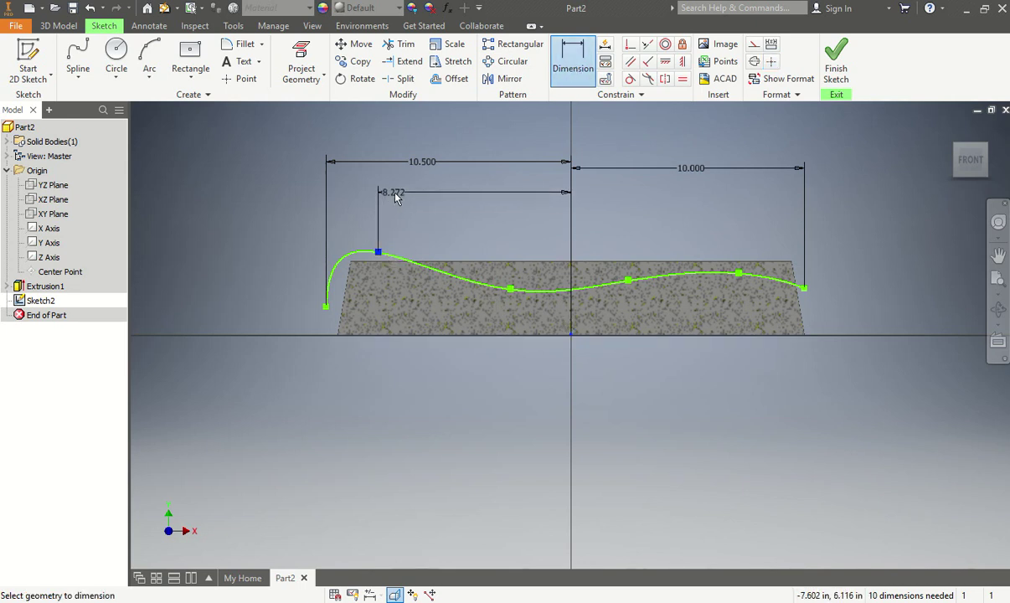
{"action": "left_click", "coordinate": [395, 196]}
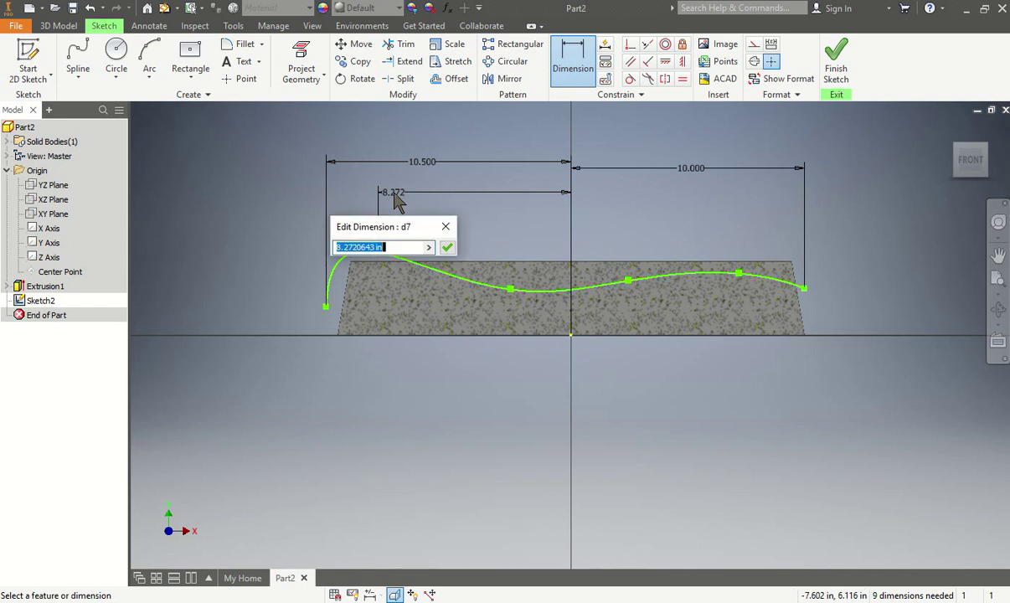
{"action": "type", "text": "6."}
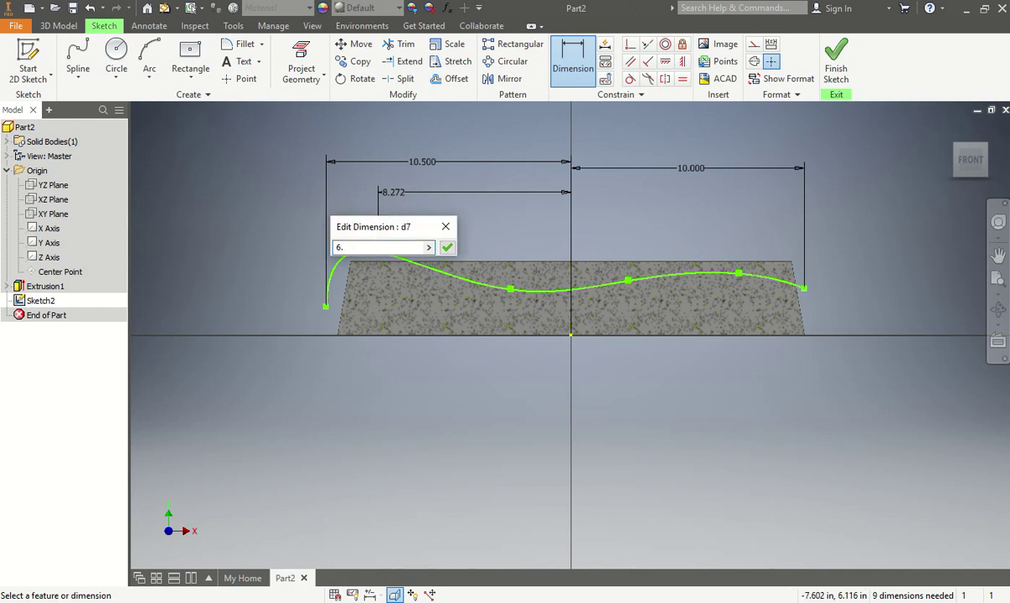
{"action": "type", "text": "3"}
{"action": "key", "text": "Return"}
- Set the horizontal distance between the spline's second point and the origin to 6.5 in
{"action": "double_click", "coordinate": [440, 211]}
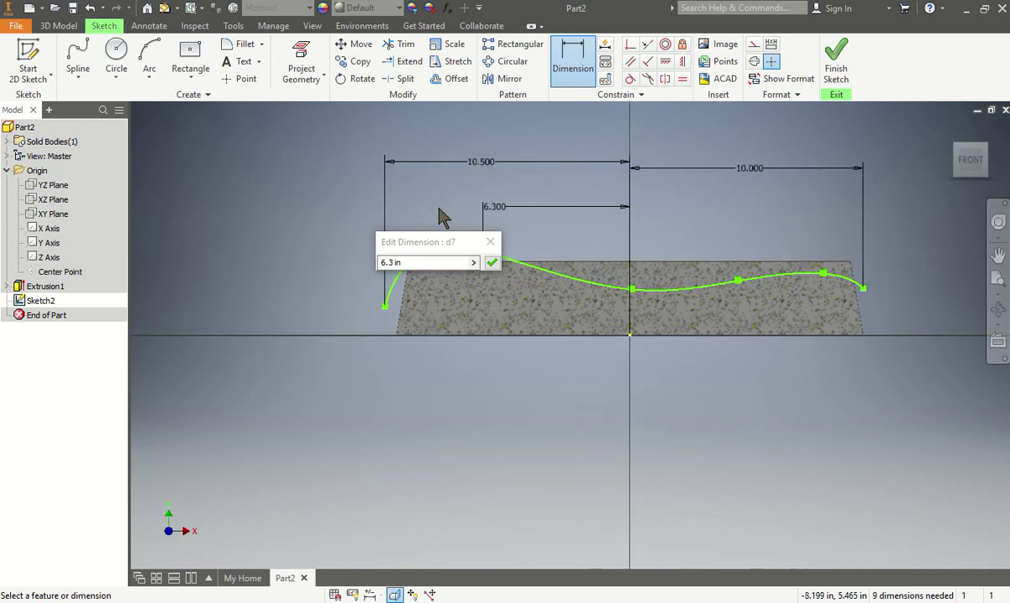
{"action": "left_click", "coordinate": [391, 262]}
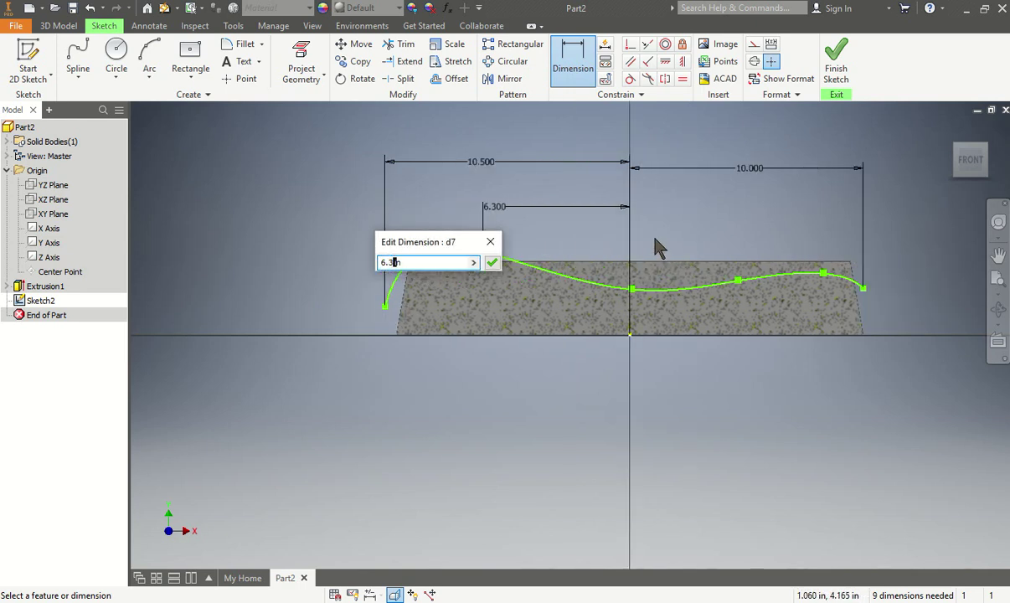
{"action": "type", "text": "5"}
{"action": "key", "text": "Return"}
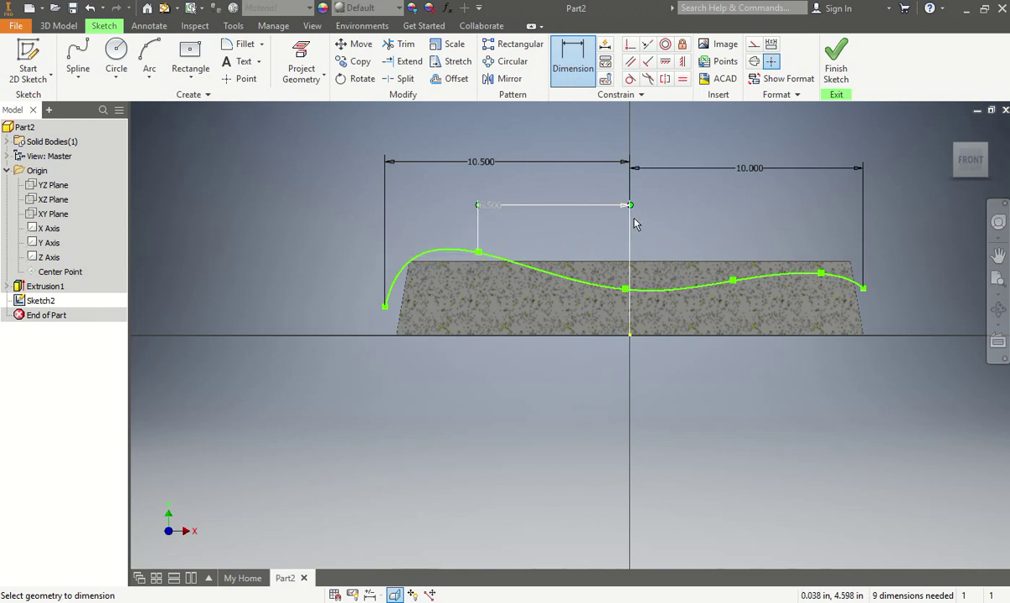
{"action": "left_click", "coordinate": [578, 50]}
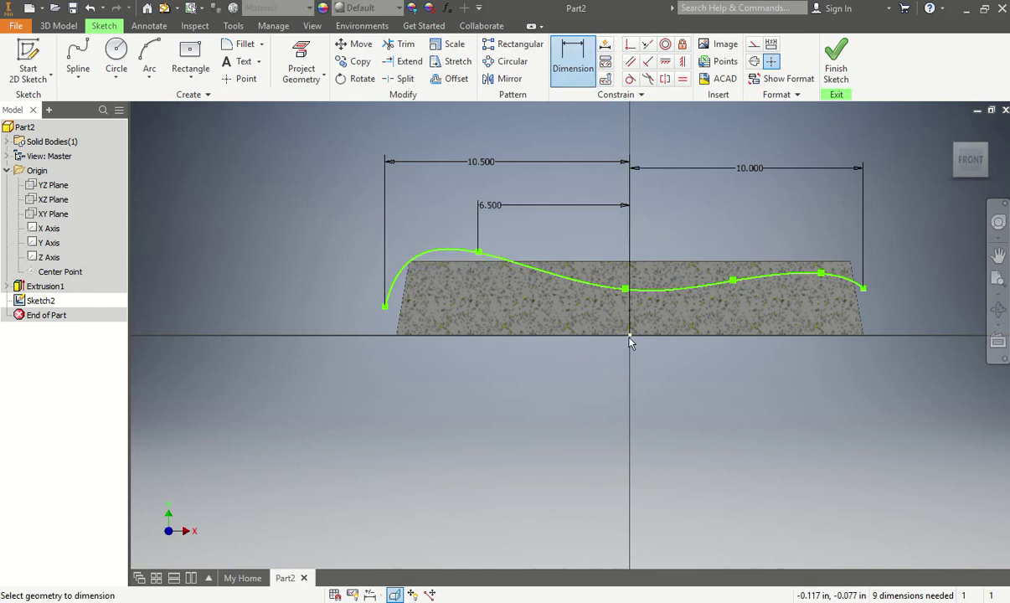
{"action": "left_click", "coordinate": [822, 276]}
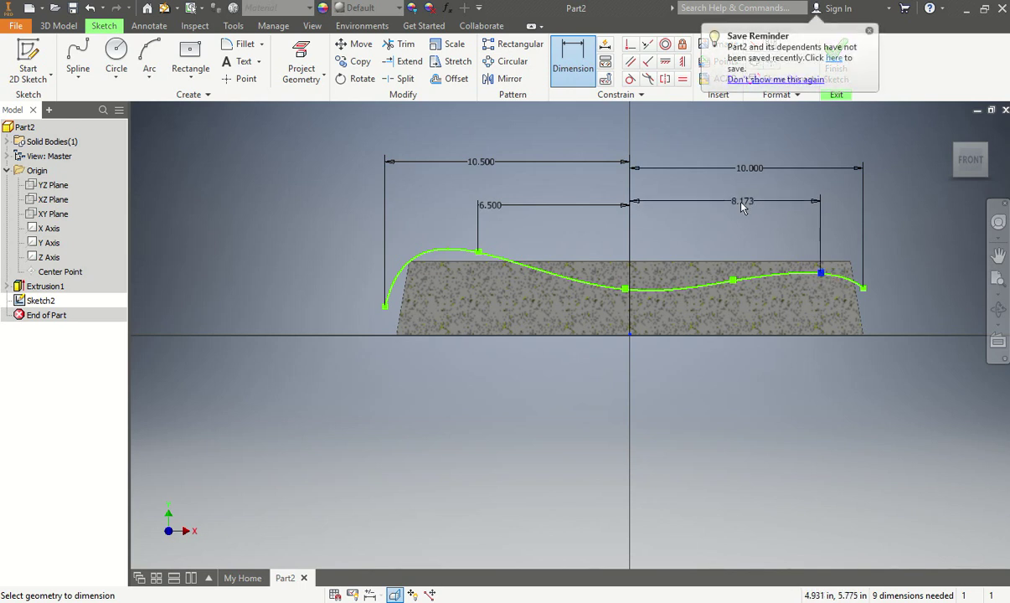
{"action": "left_click", "coordinate": [737, 210]}
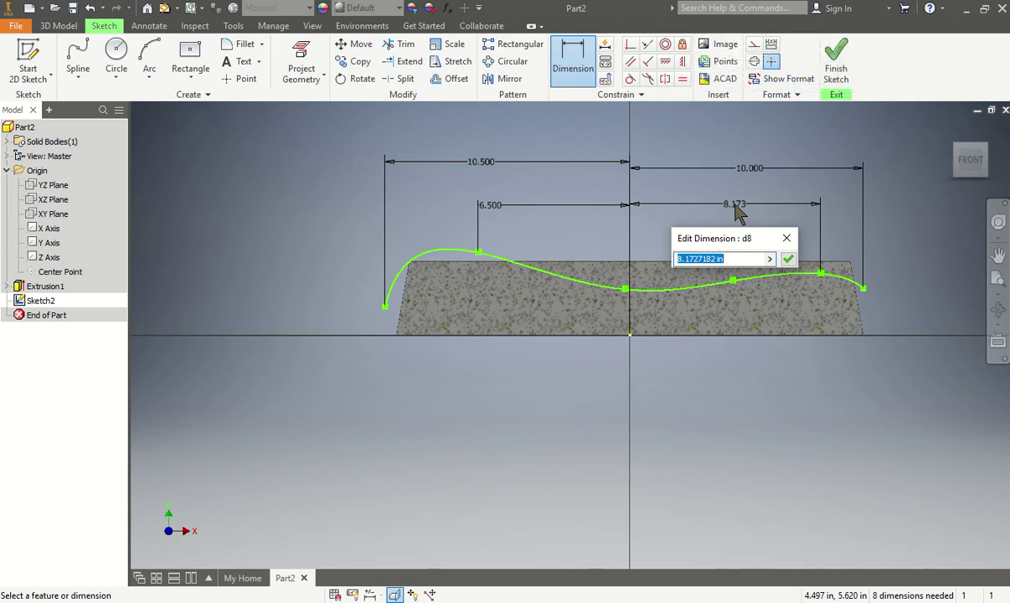
{"action": "key", "text": "Escape"}
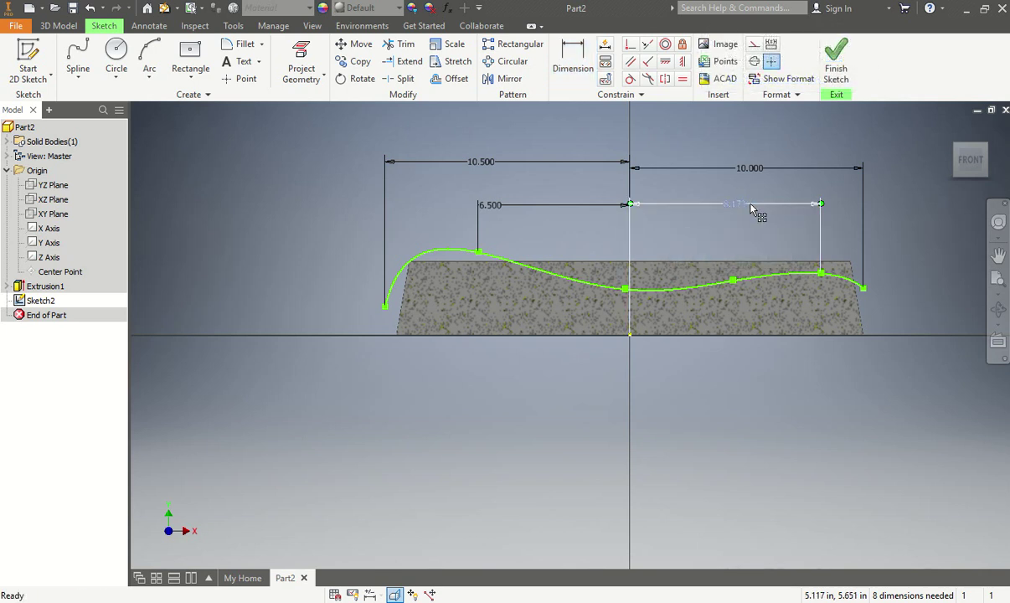
{"action": "left_click", "coordinate": [752, 208]}
{"action": "key", "text": "Delete"}
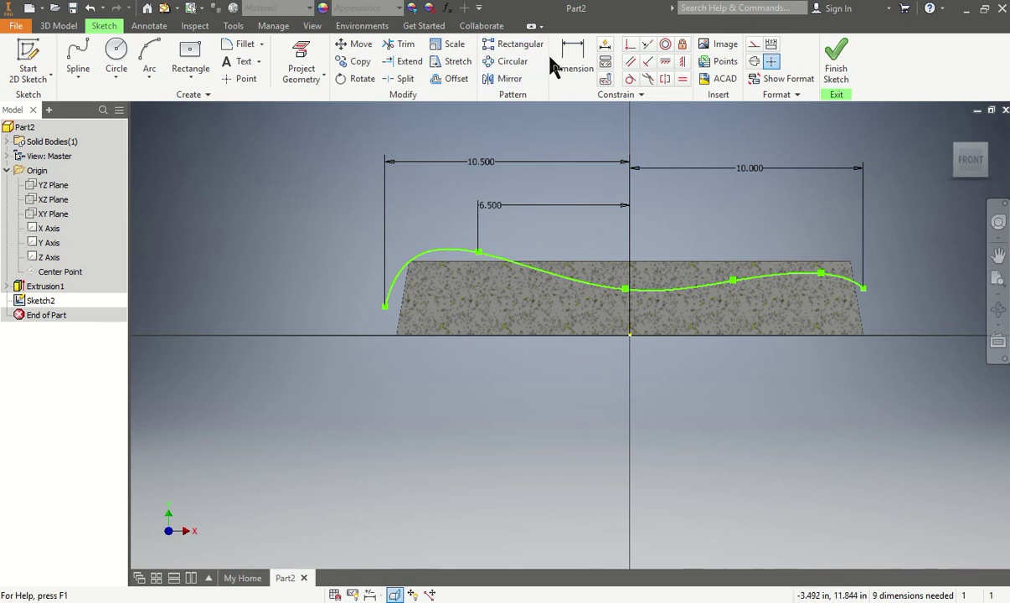
- Dimension the spline's left endpoint at 1.375 in vertically above the origin
{"action": "key", "text": "d"}
{"action": "left_click", "coordinate": [630, 335]}
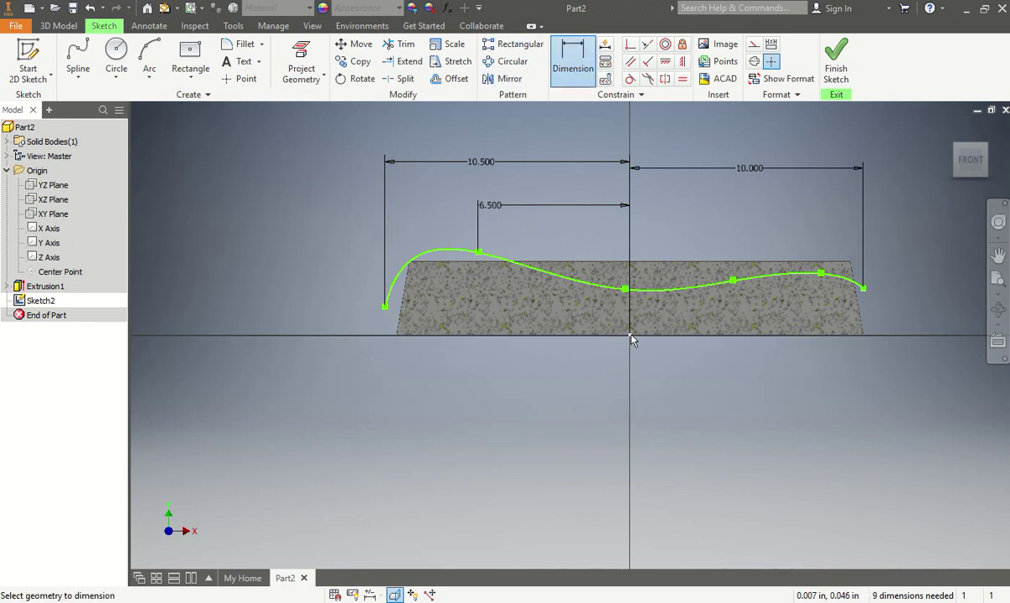
{"action": "left_click", "coordinate": [386, 306]}
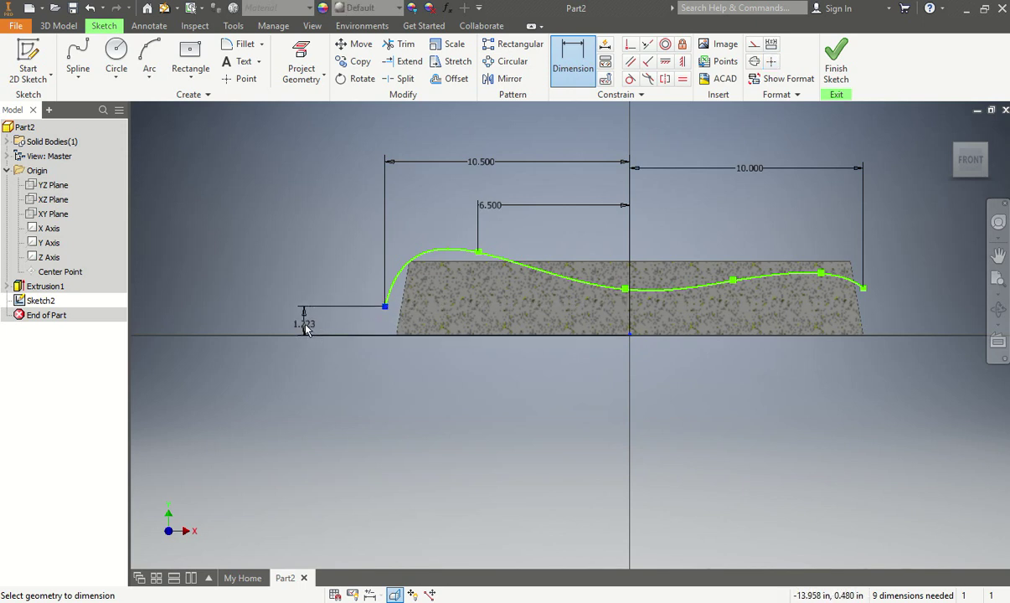
{"action": "left_click", "coordinate": [306, 329]}
{"action": "type", "text": "1.375"}
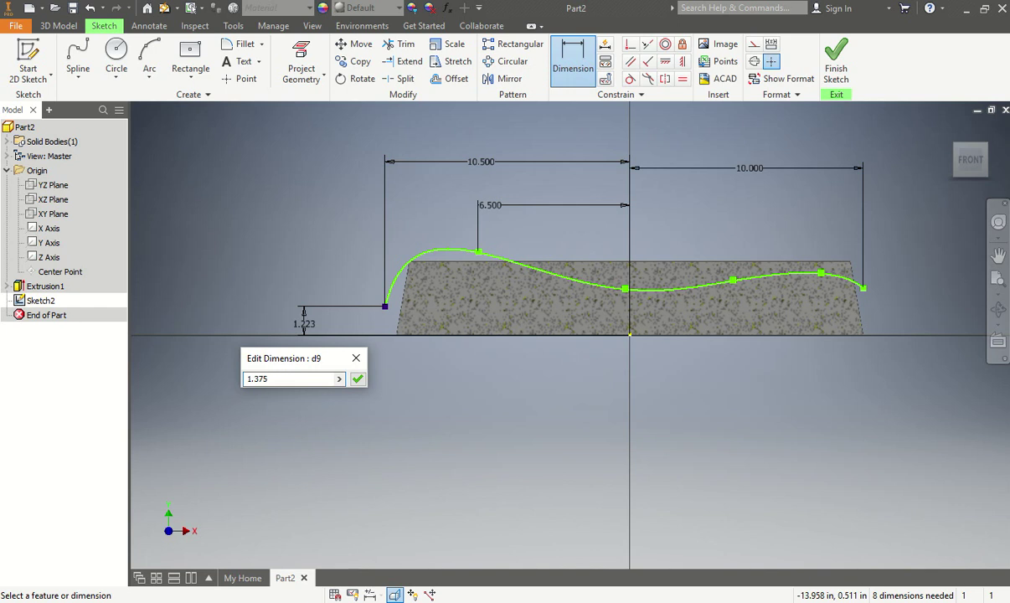
{"action": "key", "text": "Return"}
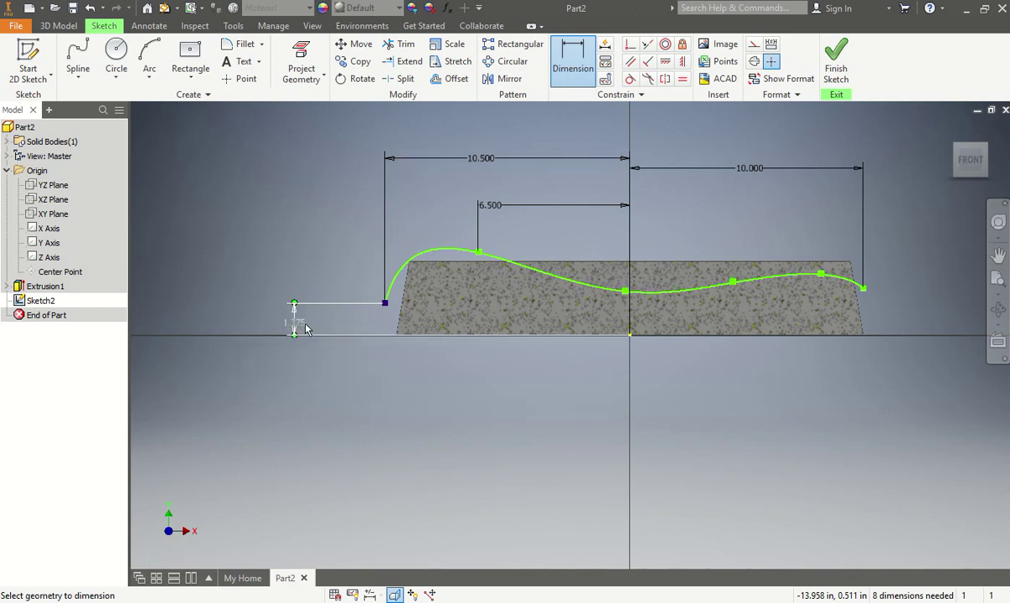
- Dimension the spline's second point from the left at 3.35 in vertically above the origin
{"action": "left_click", "coordinate": [566, 71]}
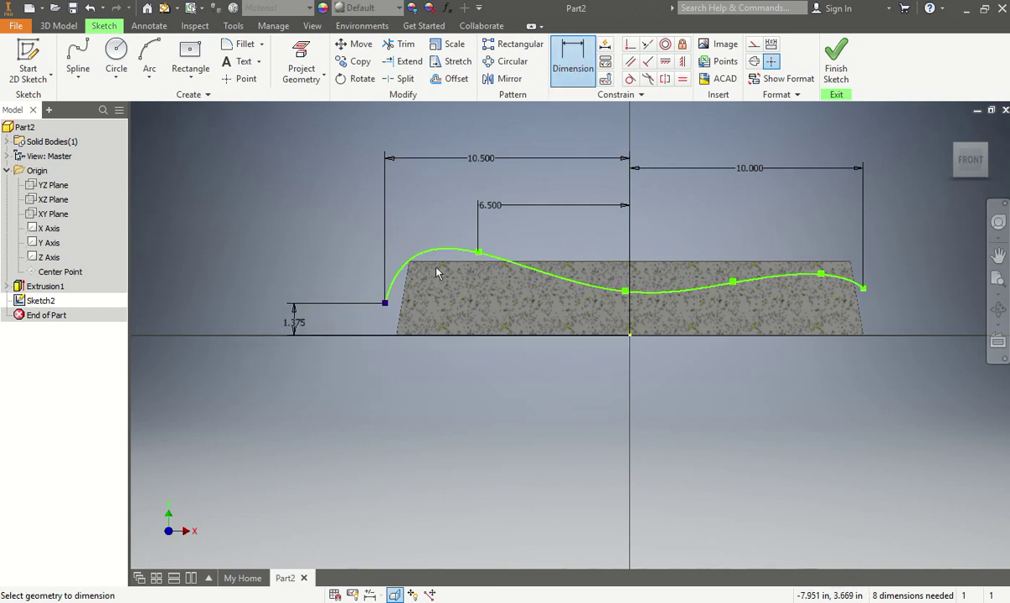
{"action": "left_click", "coordinate": [479, 251]}
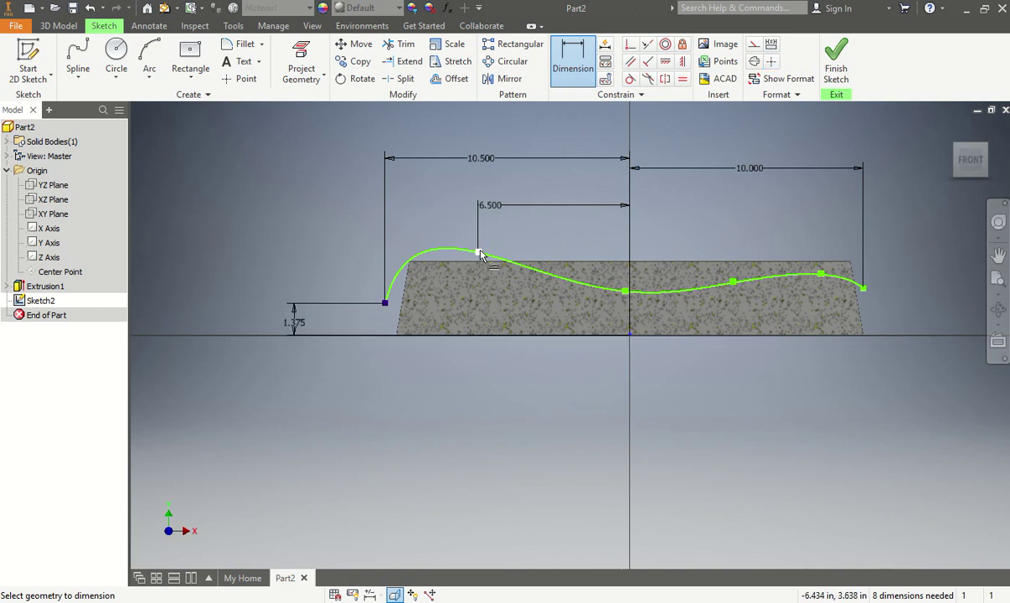
{"action": "left_click", "coordinate": [259, 273]}
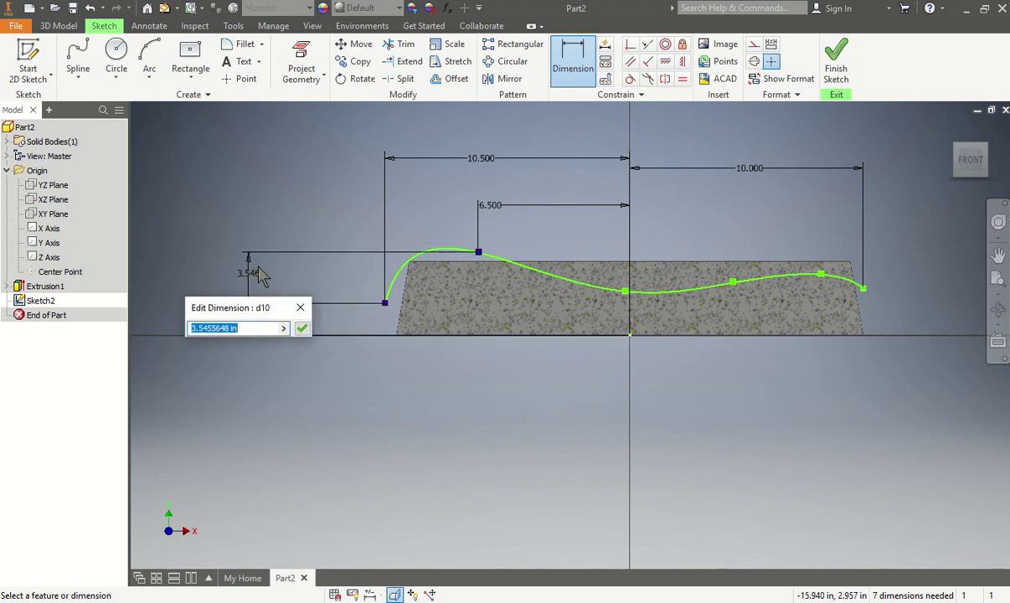
{"action": "type", "text": "23.35"}
{"action": "key", "text": "Return"}
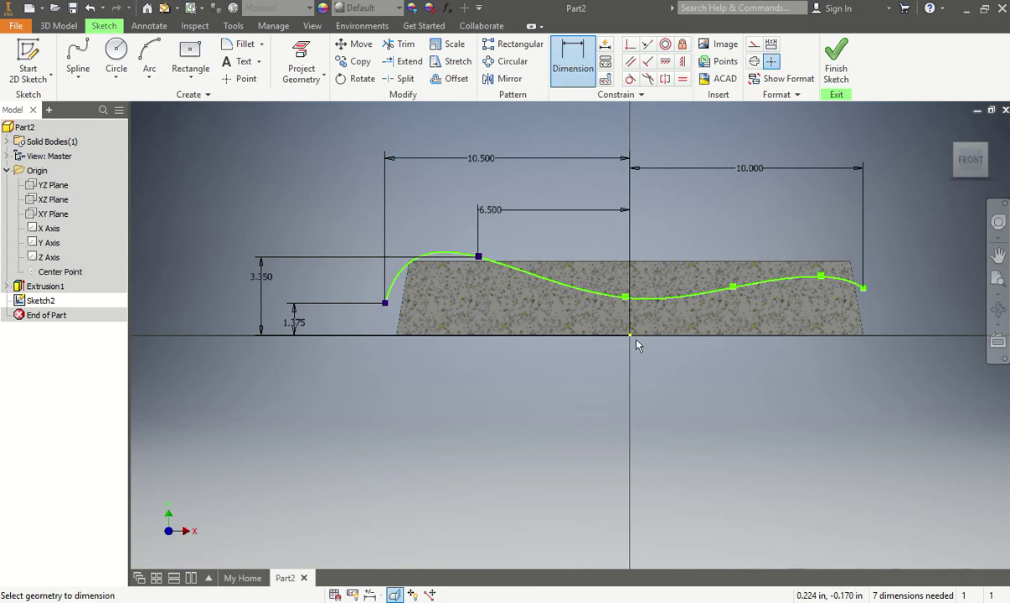
- Dimension the spline's third point from the left at 2.5 in horizontally from the origin
{"action": "scroll", "coordinate": [636, 345], "scroll_direction": "up", "scroll_amount": 5}
{"action": "left_click", "coordinate": [598, 191]}
{"action": "left_click", "coordinate": [617, 498]}
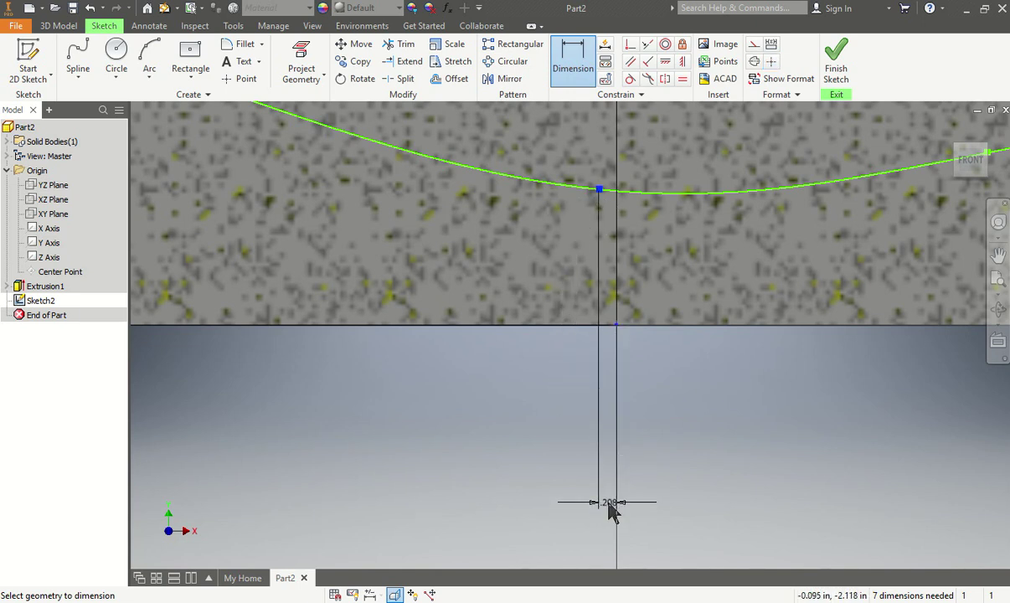
{"action": "left_click", "coordinate": [612, 508]}
{"action": "type", "text": "2"}
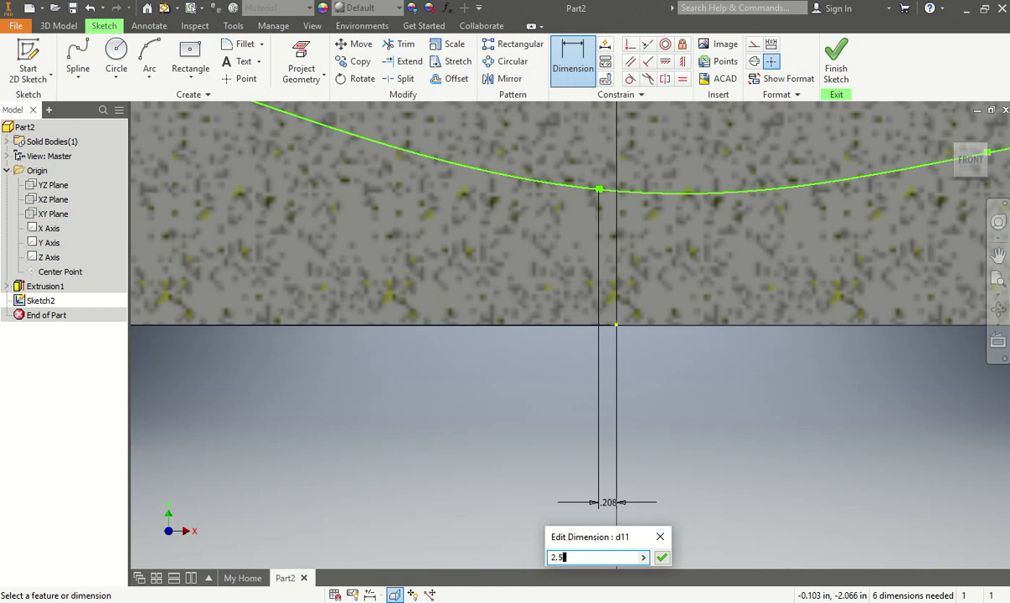
{"action": "type", "text": ".5"}
{"action": "key", "text": "Return"}
- Move the third point's 2.5 in horizontal dimension closer beneath the body, keeping its value
{"action": "scroll", "coordinate": [623, 479], "scroll_direction": "down", "scroll_amount": 4}
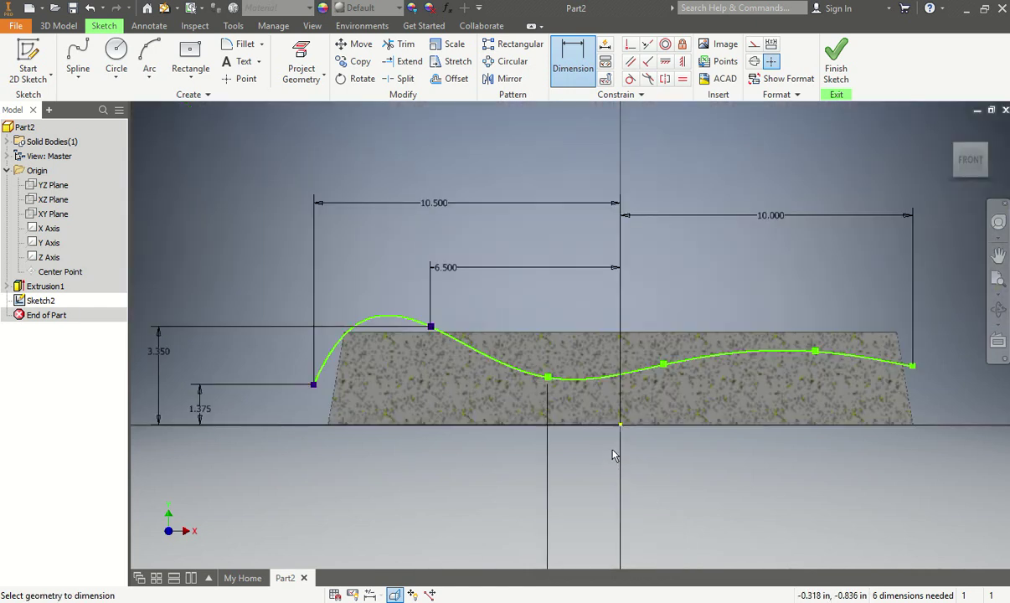
{"action": "scroll", "coordinate": [612, 454], "scroll_direction": "down", "scroll_amount": 2}
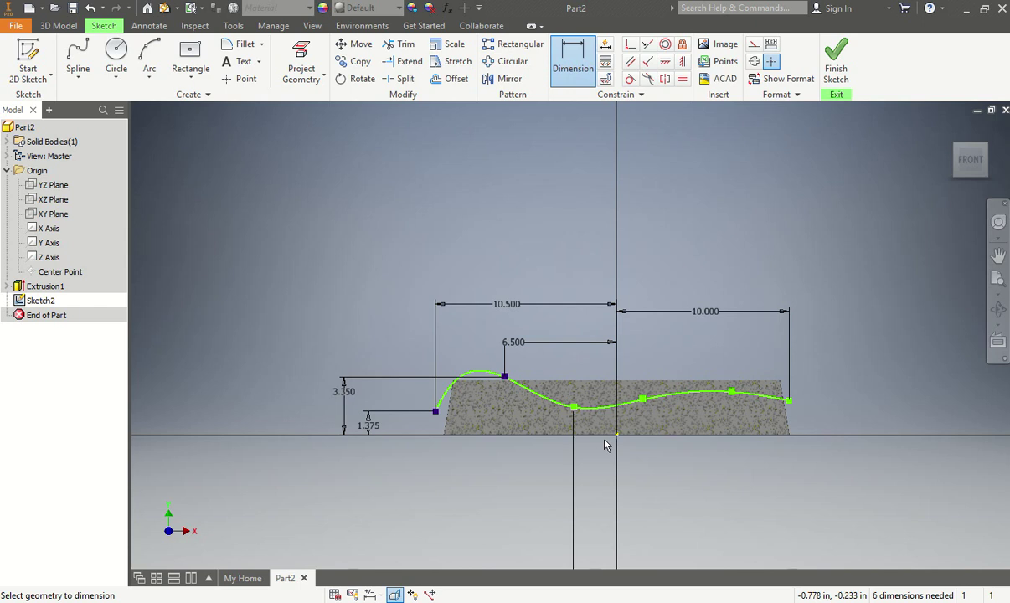
{"action": "scroll", "coordinate": [586, 423], "scroll_direction": "up", "scroll_amount": 3}
{"action": "scroll", "coordinate": [596, 469], "scroll_direction": "down", "scroll_amount": 4}
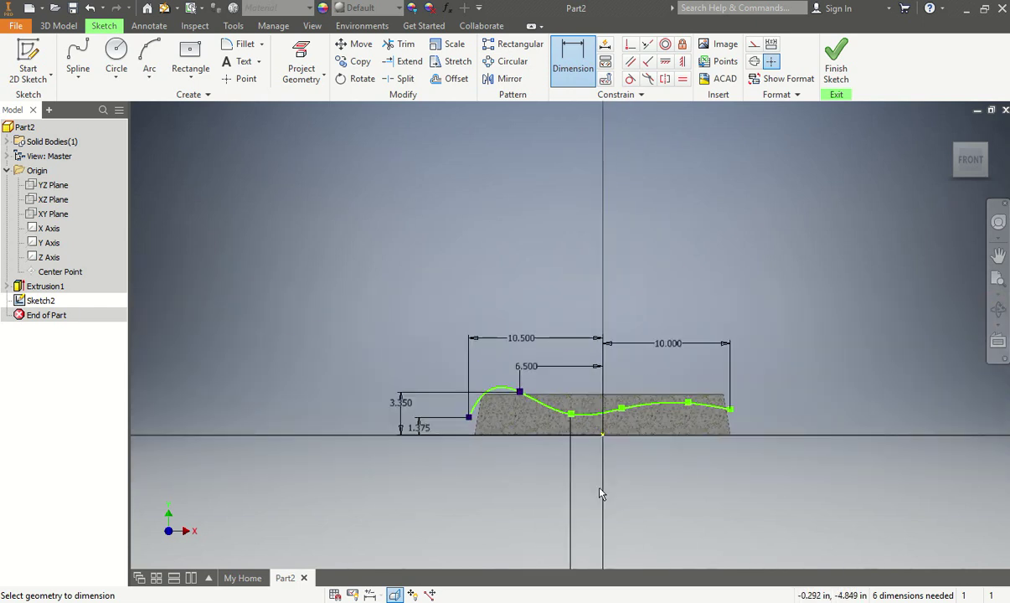
{"action": "middle_click_drag", "start_coordinate": [600, 494], "coordinate": [590, 309]}
{"action": "scroll", "coordinate": [590, 309], "scroll_direction": "down", "scroll_amount": 3}
{"action": "scroll", "coordinate": [586, 405], "scroll_direction": "up", "scroll_amount": 5}
{"action": "left_click", "coordinate": [589, 427]}
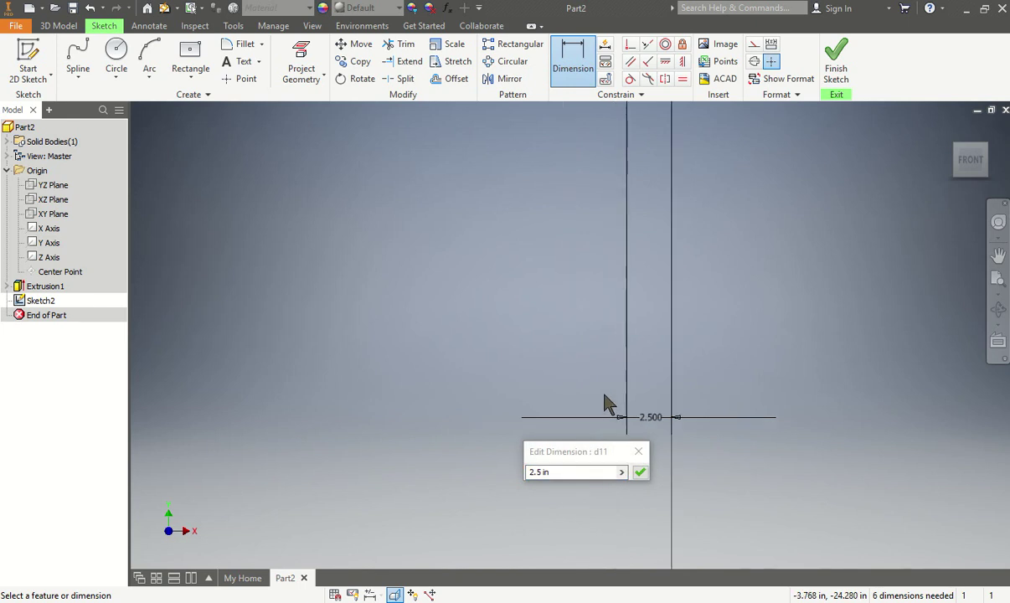
{"action": "left_click", "coordinate": [541, 472]}
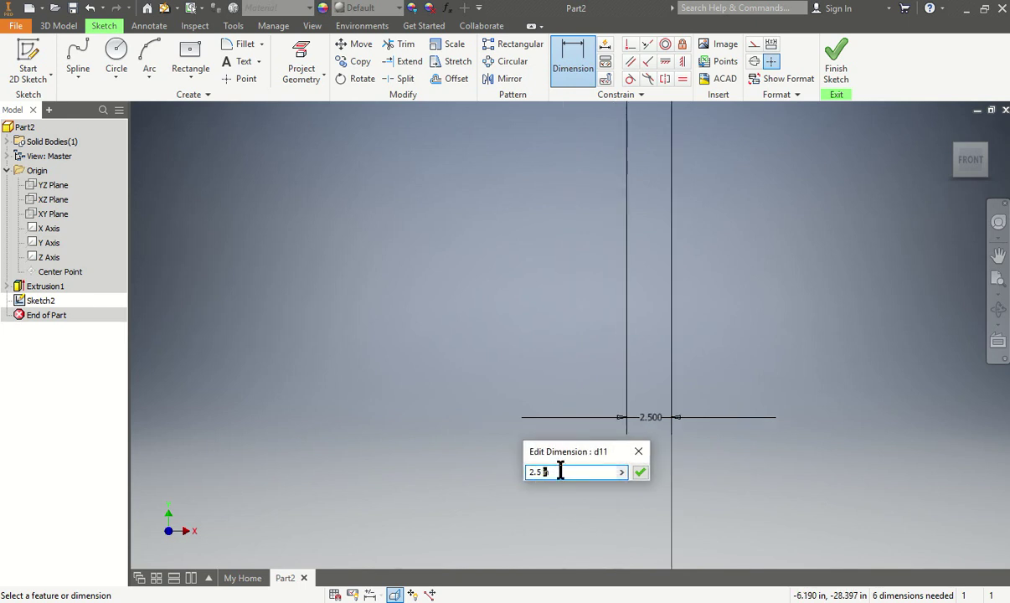
{"action": "scroll", "coordinate": [586, 385], "scroll_direction": "down", "scroll_amount": 3}
{"action": "scroll", "coordinate": [595, 373], "scroll_direction": "up", "scroll_amount": 4}
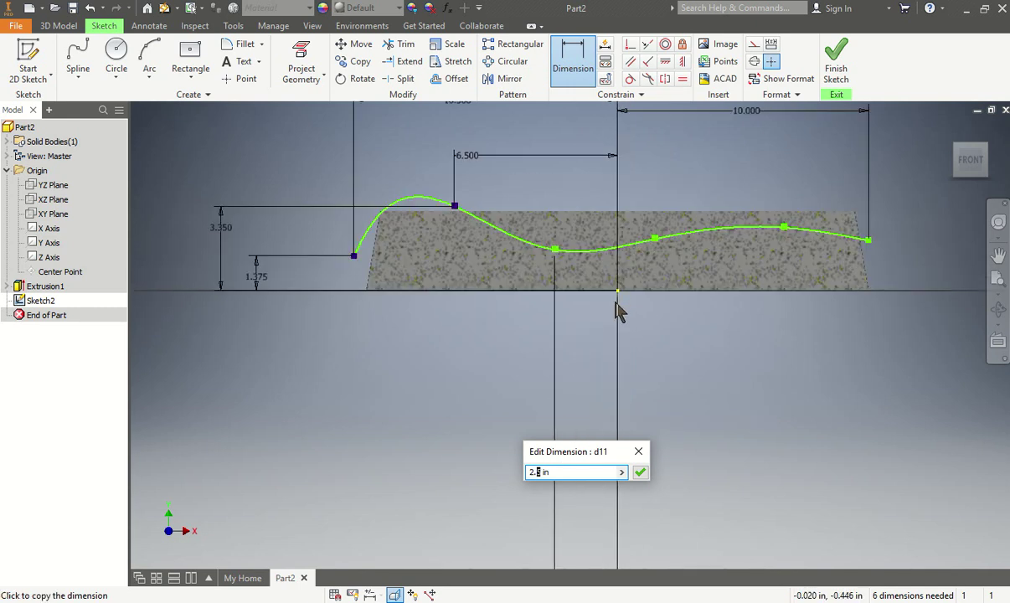
{"action": "scroll", "coordinate": [617, 304], "scroll_direction": "down", "scroll_amount": 5}
{"action": "key", "text": "Return"}
{"action": "key", "text": "Escape"}
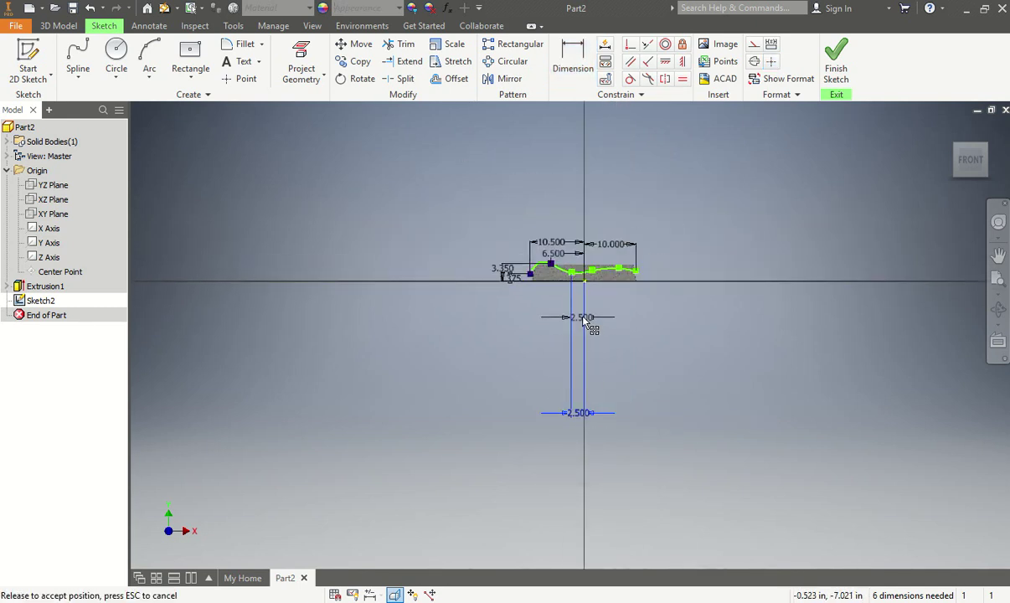
- Dimension the spline's third point from the left at 2.15 in vertically above the origin
{"action": "scroll", "coordinate": [549, 279], "scroll_direction": "up", "scroll_amount": 5}
{"action": "left_click", "coordinate": [573, 62]}
{"action": "left_click", "coordinate": [438, 209]}
{"action": "left_click", "coordinate": [370, 242]}
{"action": "type", "text": "2.15"}
{"action": "key", "text": "Return"}
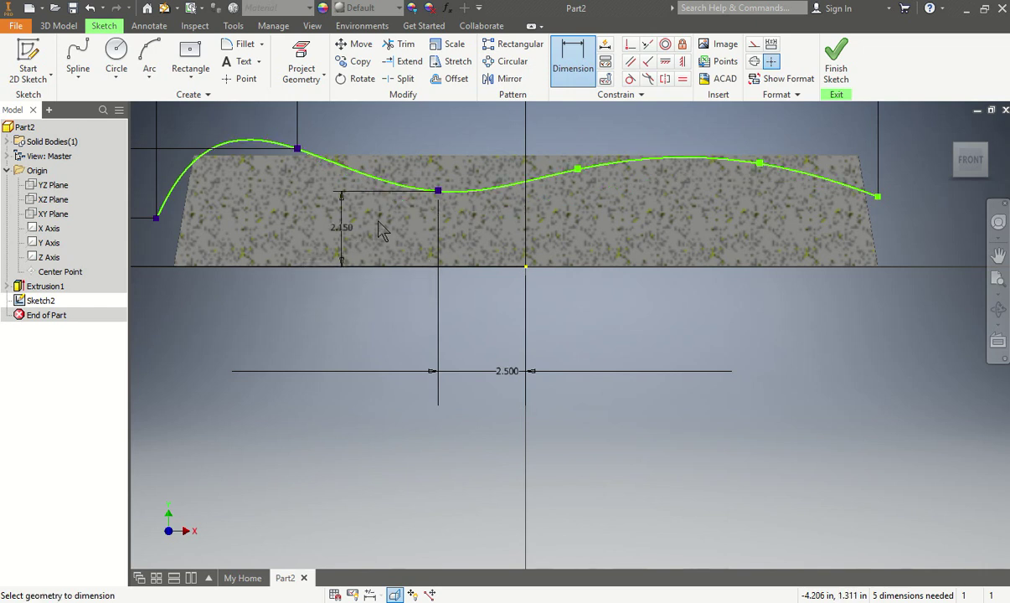
- Dimension the spline's fourth point from the left at 2 in horizontally from the origin
{"action": "left_click", "coordinate": [570, 67]}
{"action": "left_click", "coordinate": [577, 170]}
{"action": "left_click", "coordinate": [568, 269]}
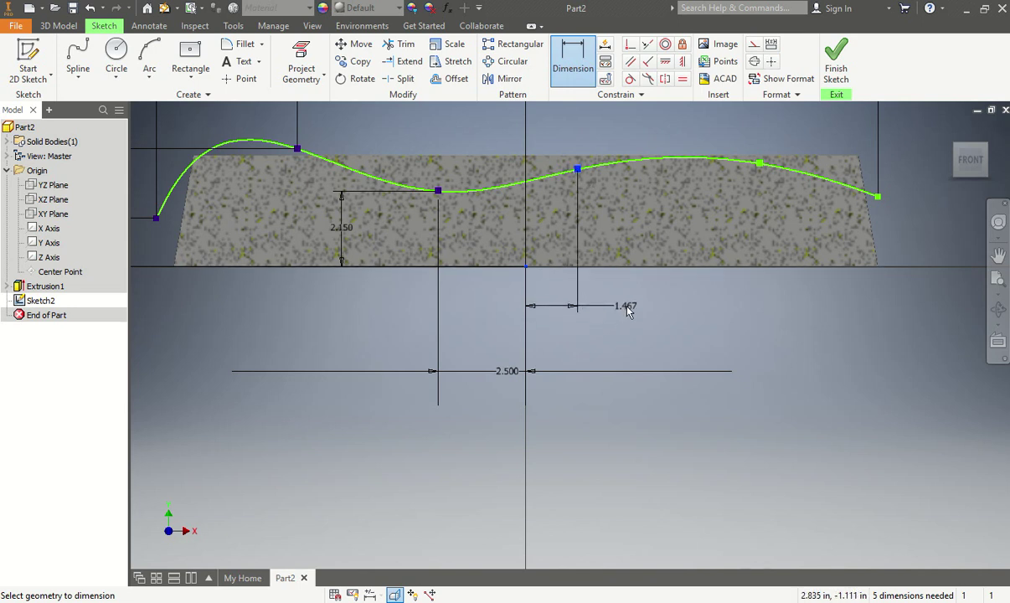
{"action": "left_click", "coordinate": [630, 310]}
{"action": "type", "text": "2"}
{"action": "key", "text": "Return"}
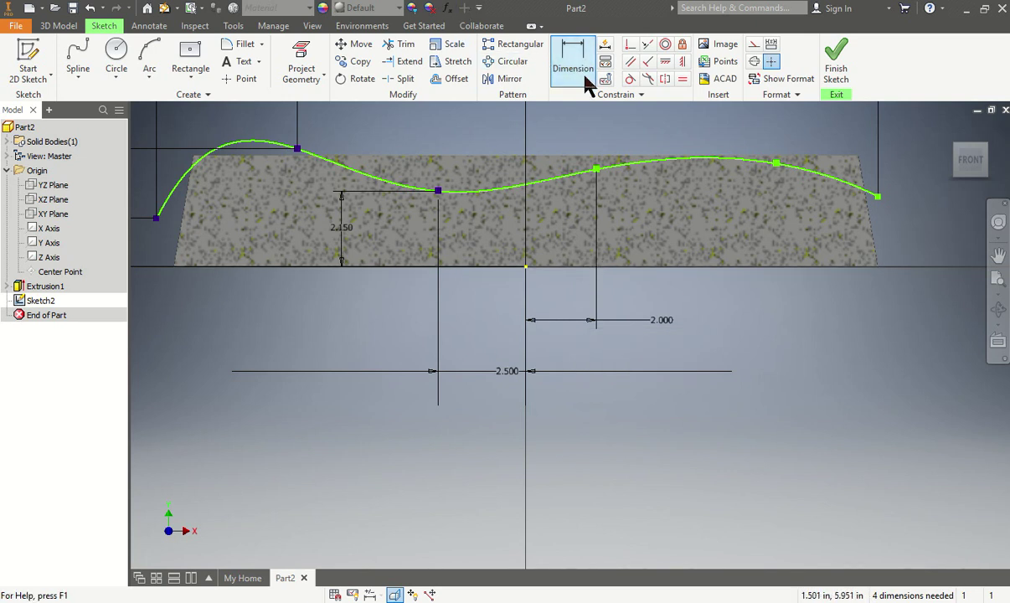
- Dimension the spline's fourth point from the left at 2.15 in vertically above the origin
{"action": "left_click", "coordinate": [527, 268]}
{"action": "left_click", "coordinate": [651, 225]}
{"action": "type", "text": "2.15"}
{"action": "key", "text": "Return"}
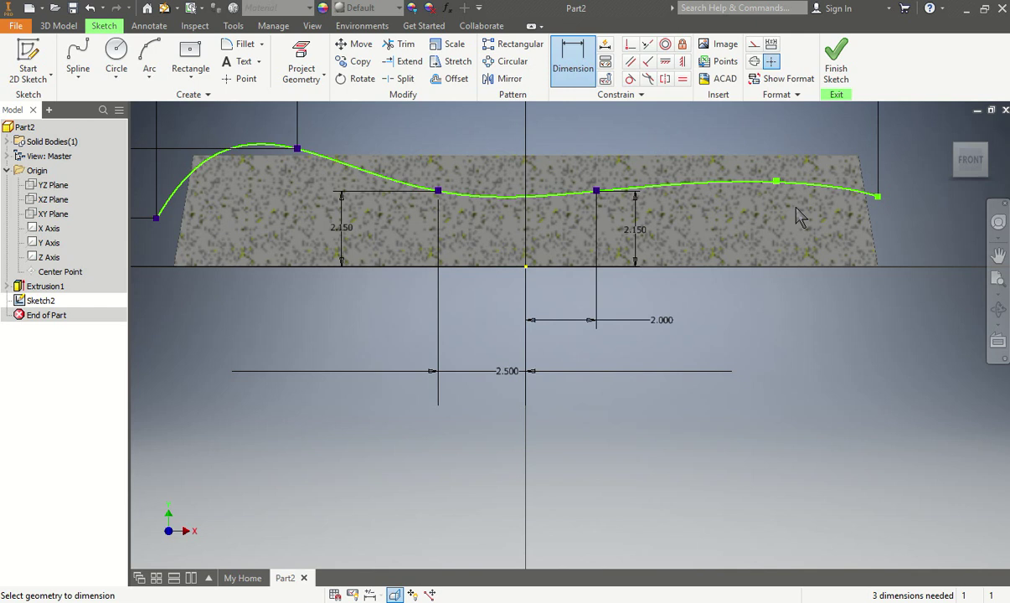
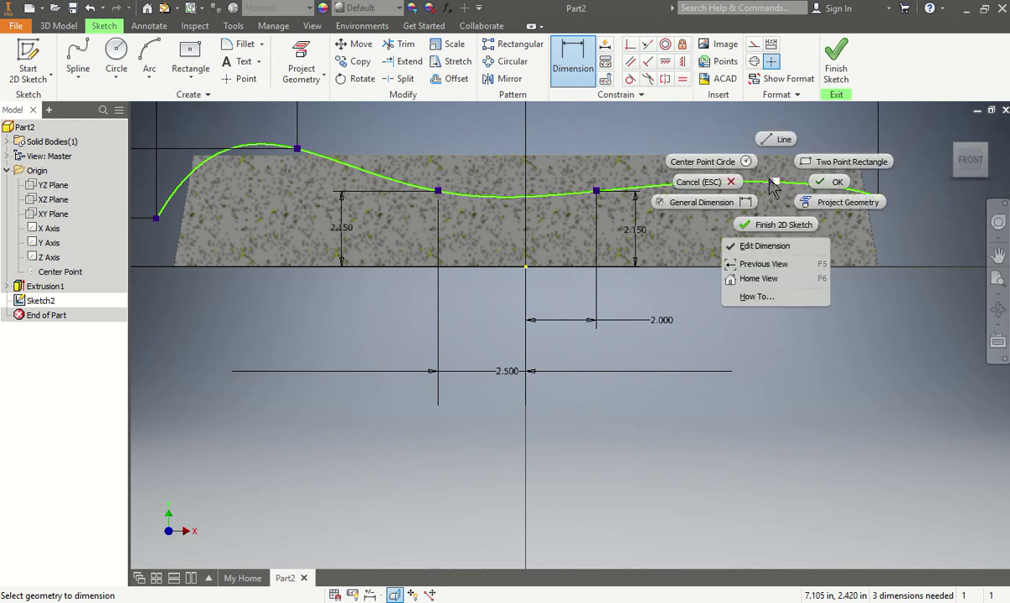
{"action": "key", "text": "Escape"}
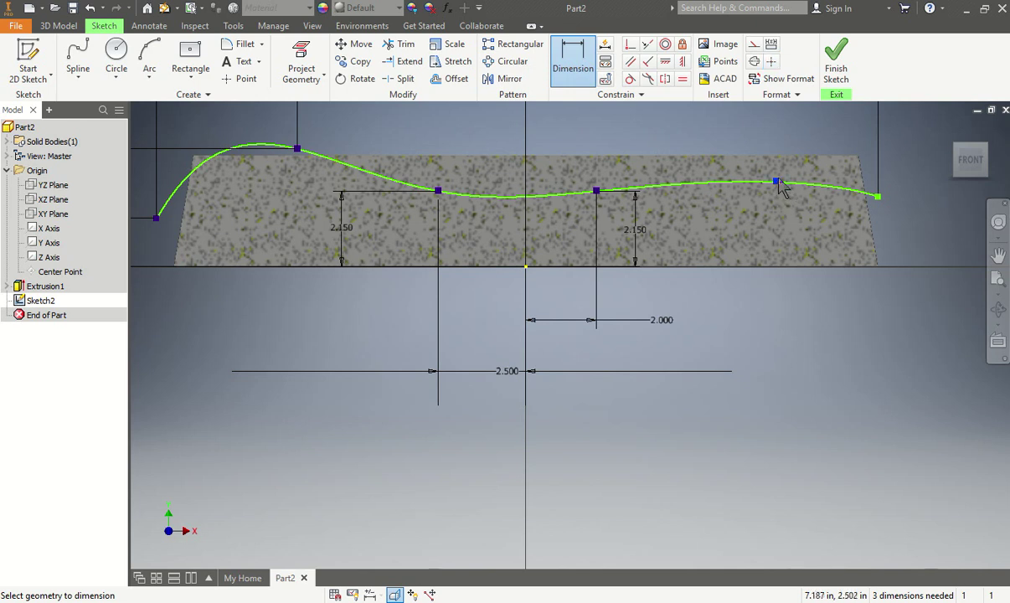
{"action": "key", "text": "Escape"}
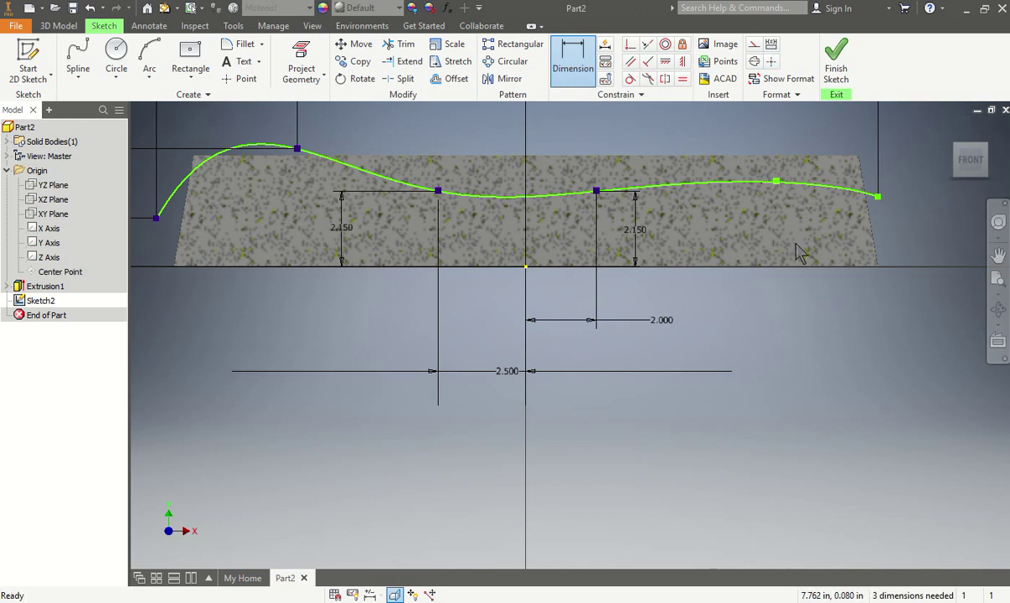
{"action": "left_click", "coordinate": [776, 183]}
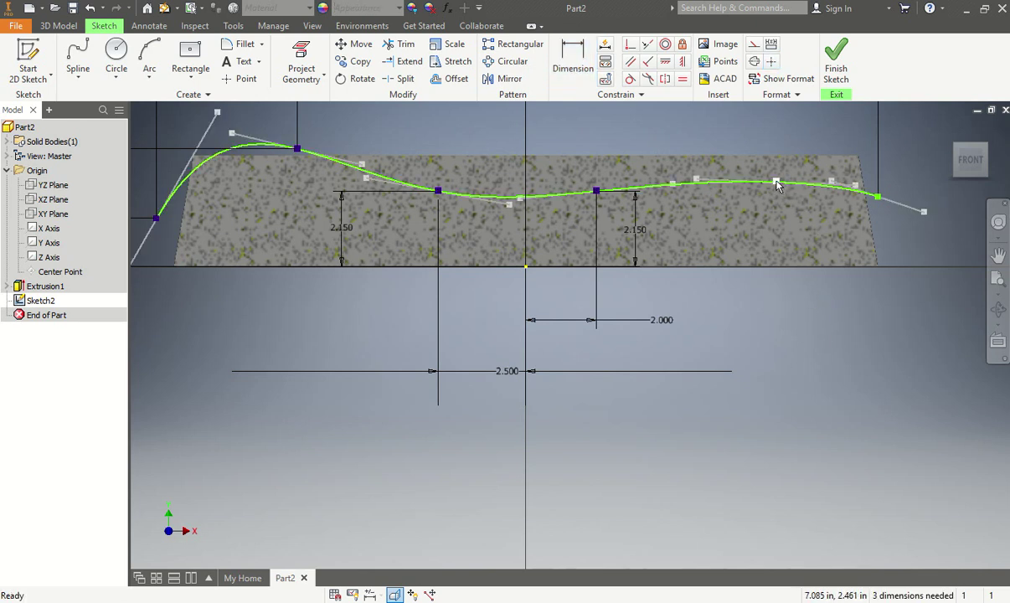
{"action": "right_click", "coordinate": [776, 185]}
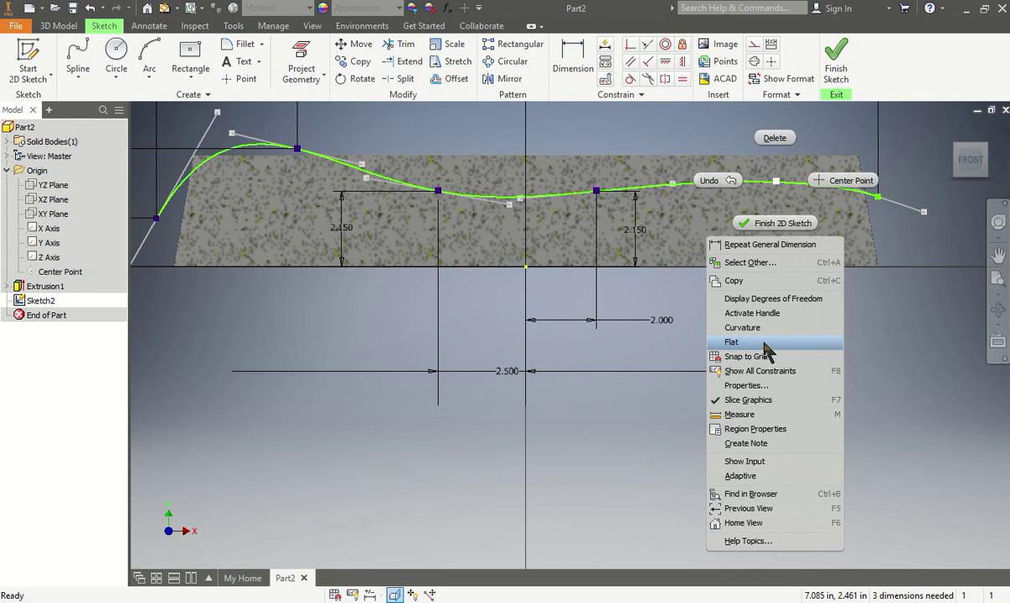
{"action": "left_click", "coordinate": [742, 328]}
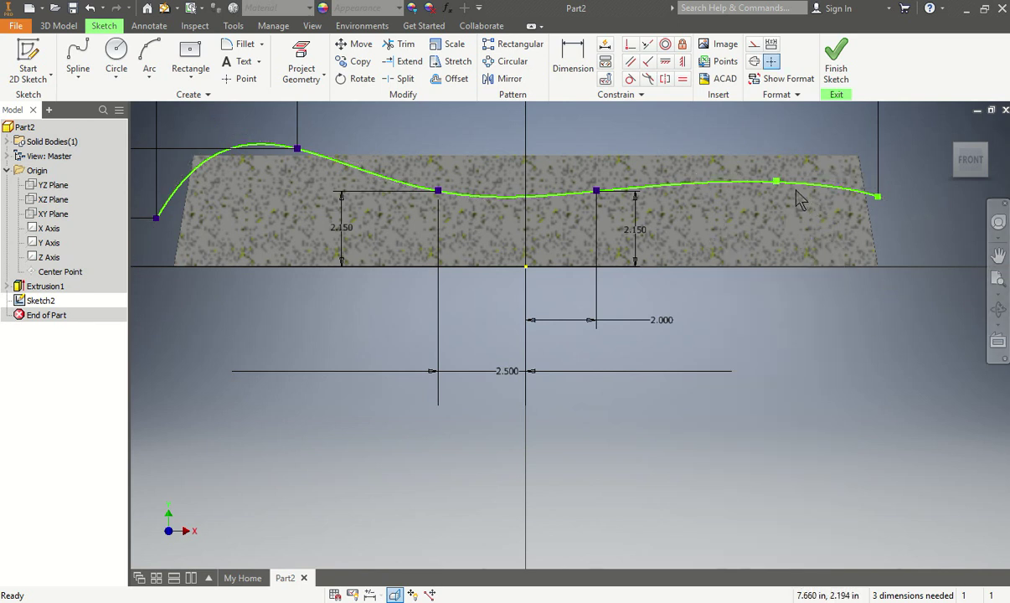
- Dimension the spline's right endpoint at 1.5 in vertically above the origin
{"action": "scroll", "coordinate": [800, 205], "scroll_direction": "up", "scroll_amount": 2}
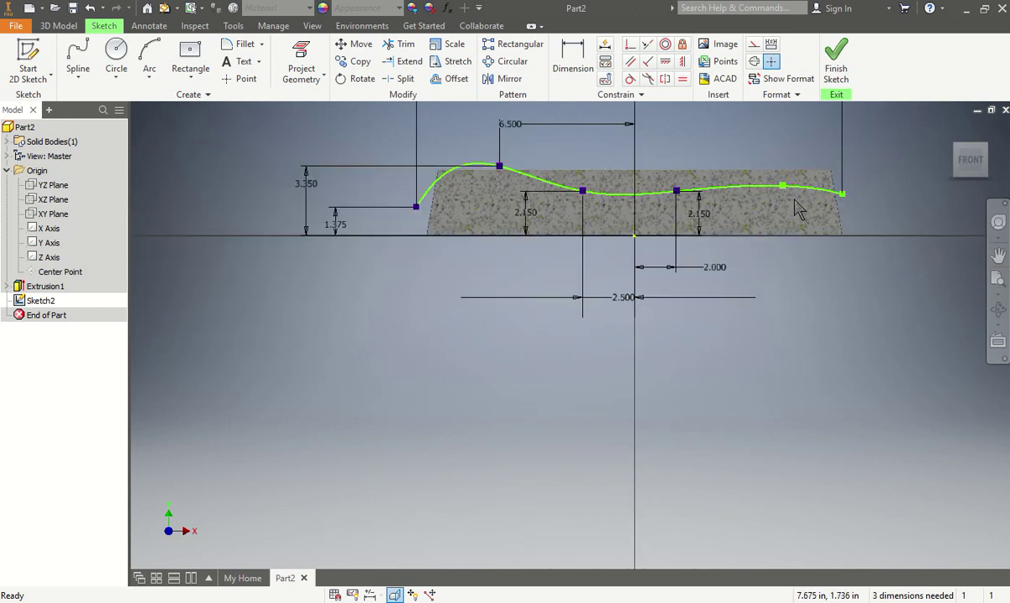
{"action": "scroll", "coordinate": [800, 205], "scroll_direction": "up", "scroll_amount": 2}
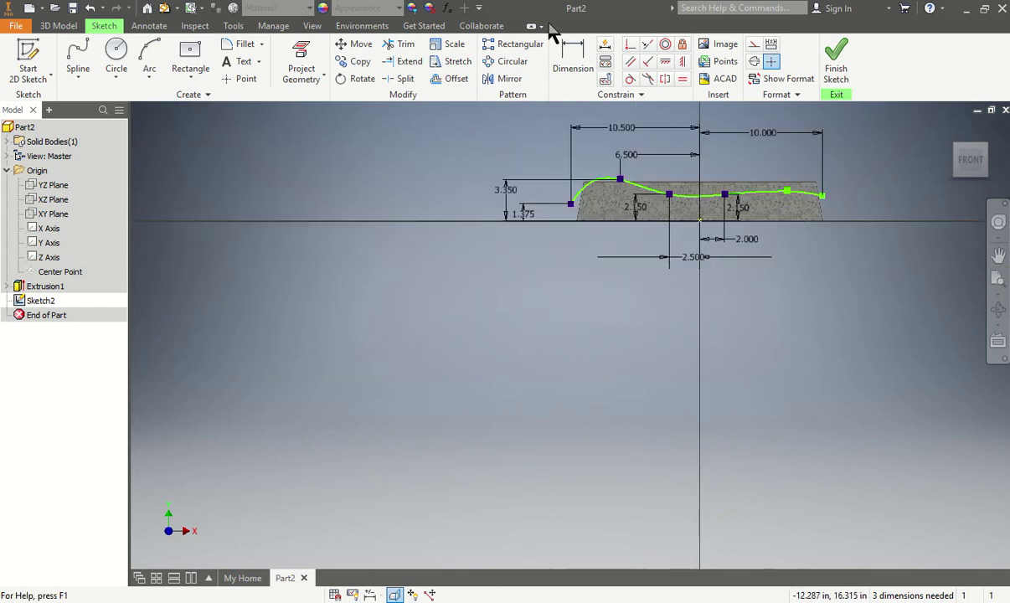
{"action": "left_click", "coordinate": [573, 53]}
{"action": "scroll", "coordinate": [816, 191], "scroll_direction": "down", "scroll_amount": 4}
{"action": "left_click", "coordinate": [801, 166]}
{"action": "left_click", "coordinate": [360, 253]}
{"action": "left_click", "coordinate": [360, 284]}
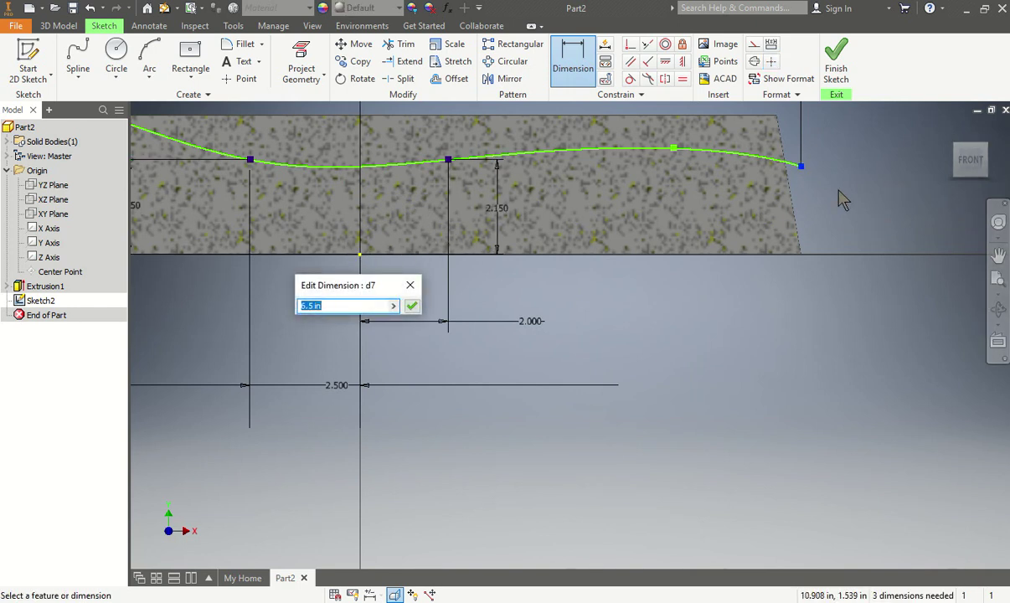
{"action": "left_click", "coordinate": [412, 306]}
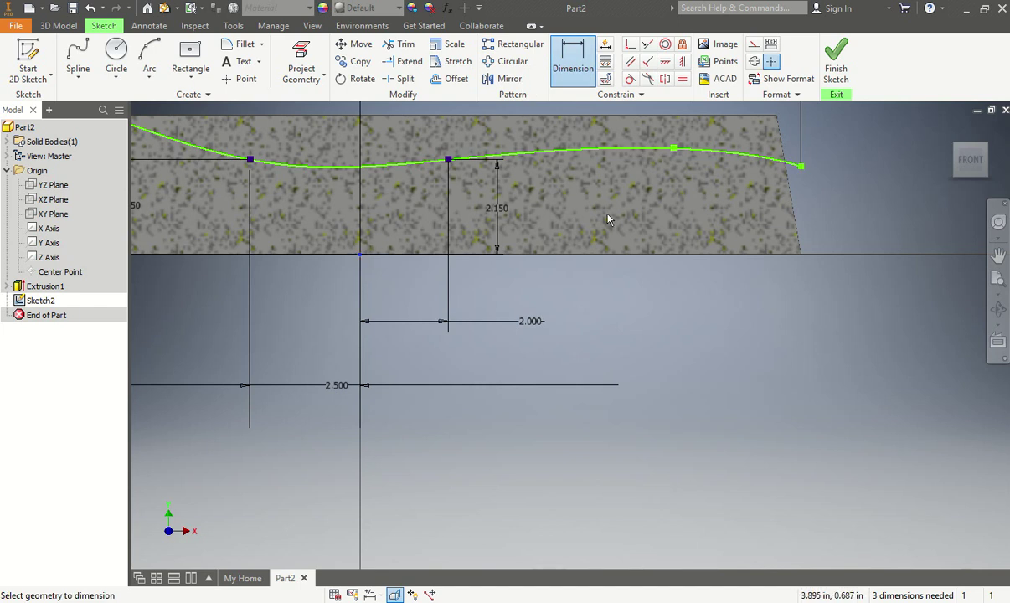
{"action": "left_click", "coordinate": [801, 166]}
{"action": "left_click", "coordinate": [823, 226]}
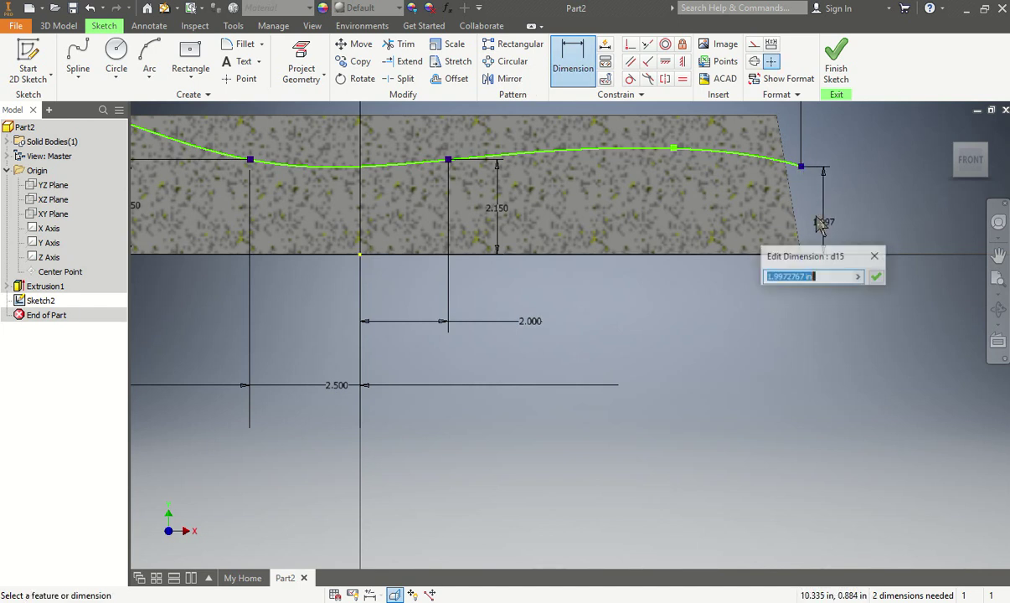
{"action": "type", "text": "1.5"}
{"action": "key", "text": "Return"}
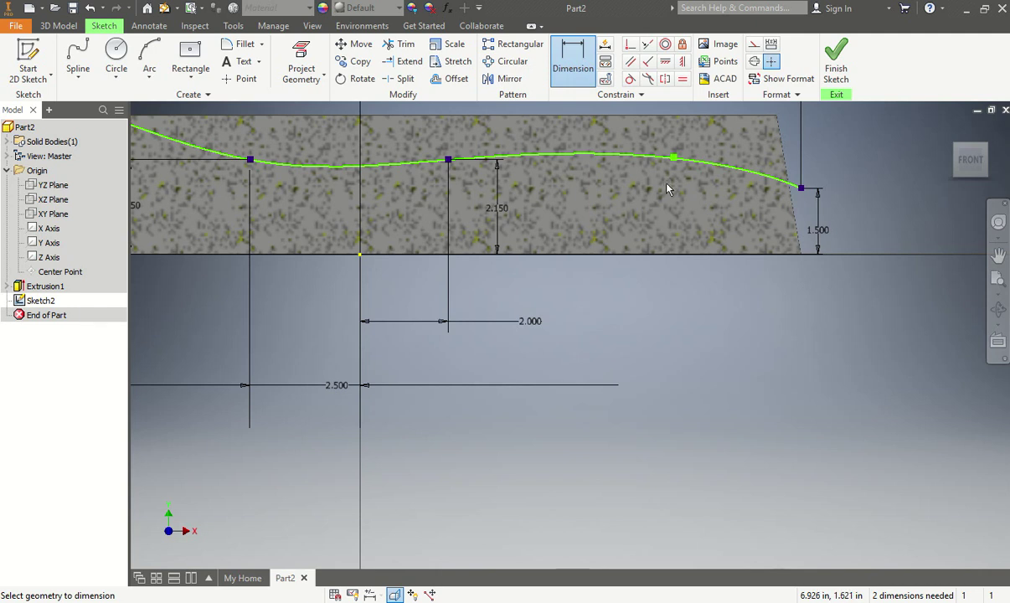
- Delete the undimensioned spline point between the fourth point from the left and the right endpoint
{"action": "right_click", "coordinate": [679, 166]}
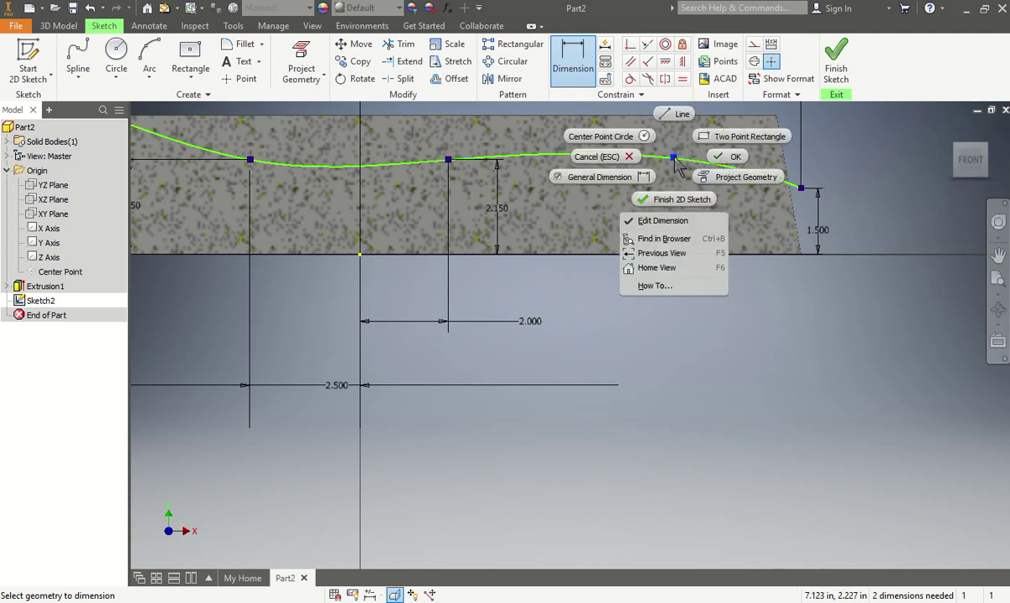
{"action": "left_click", "coordinate": [605, 157]}
{"action": "left_click", "coordinate": [674, 159]}
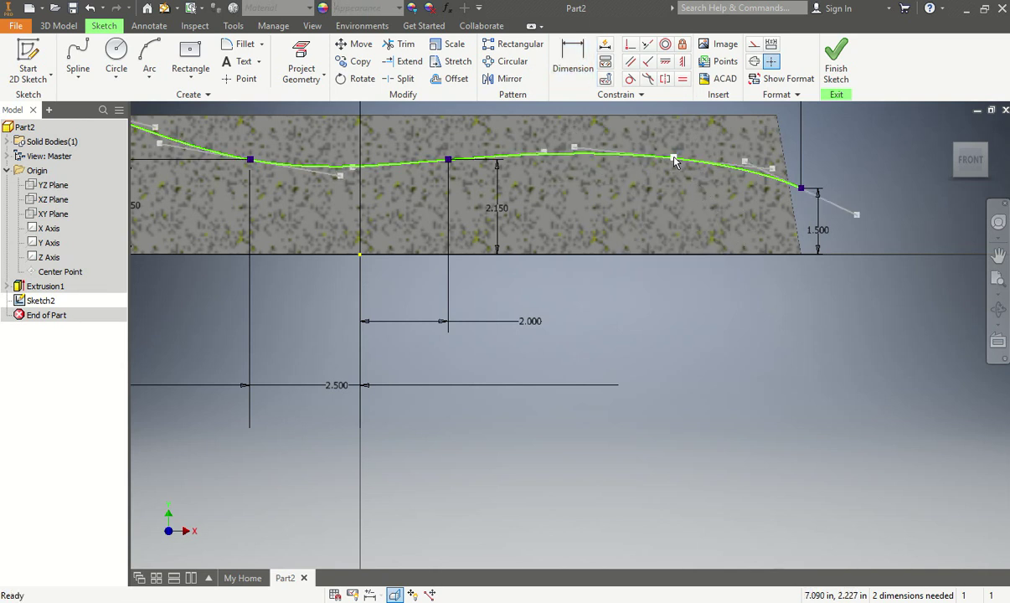
{"action": "right_click", "coordinate": [675, 162]}
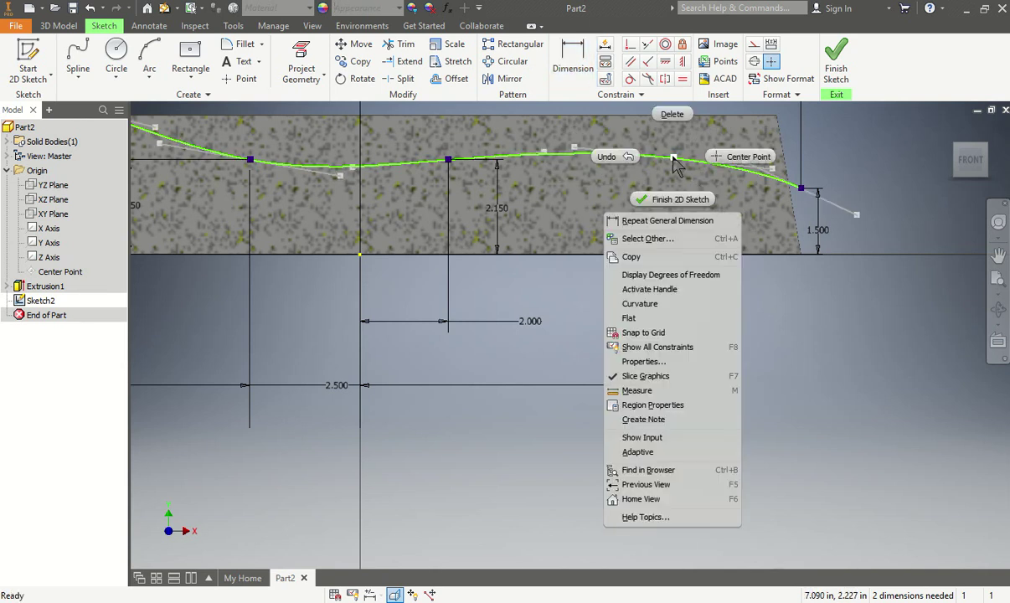
{"action": "left_click", "coordinate": [670, 114]}
{"action": "scroll", "coordinate": [719, 265], "scroll_direction": "up", "scroll_amount": 5}
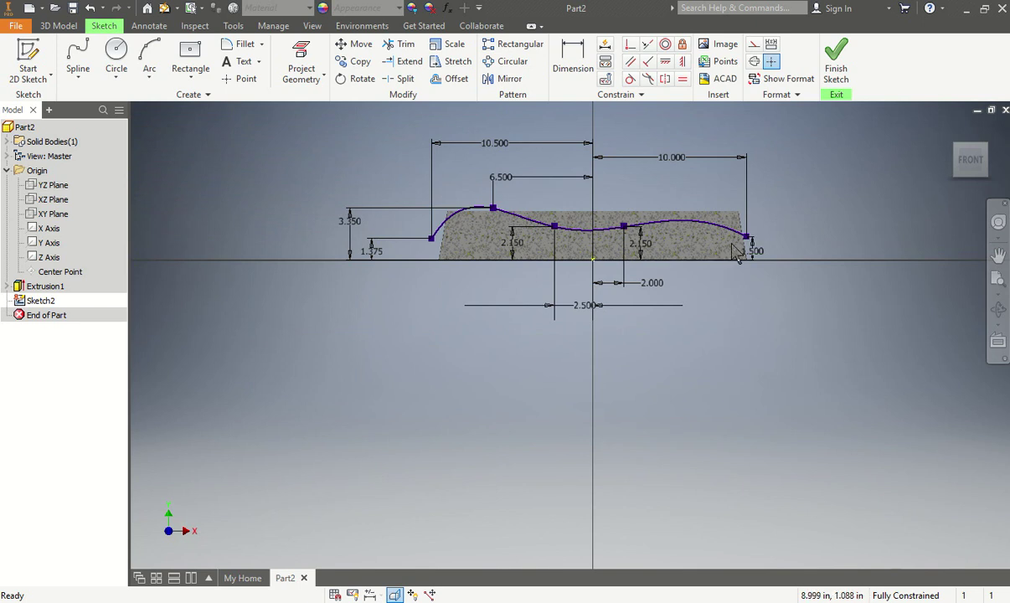
- Check the spline by selecting it, clear the selection and finish the sketch
{"action": "left_click", "coordinate": [737, 232]}
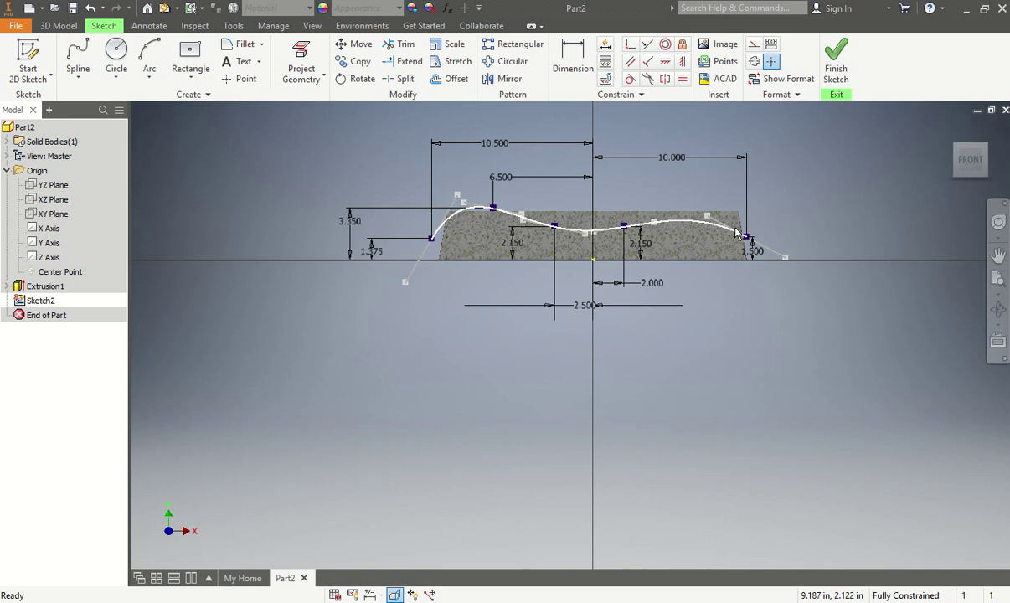
{"action": "key", "text": "Escape"}
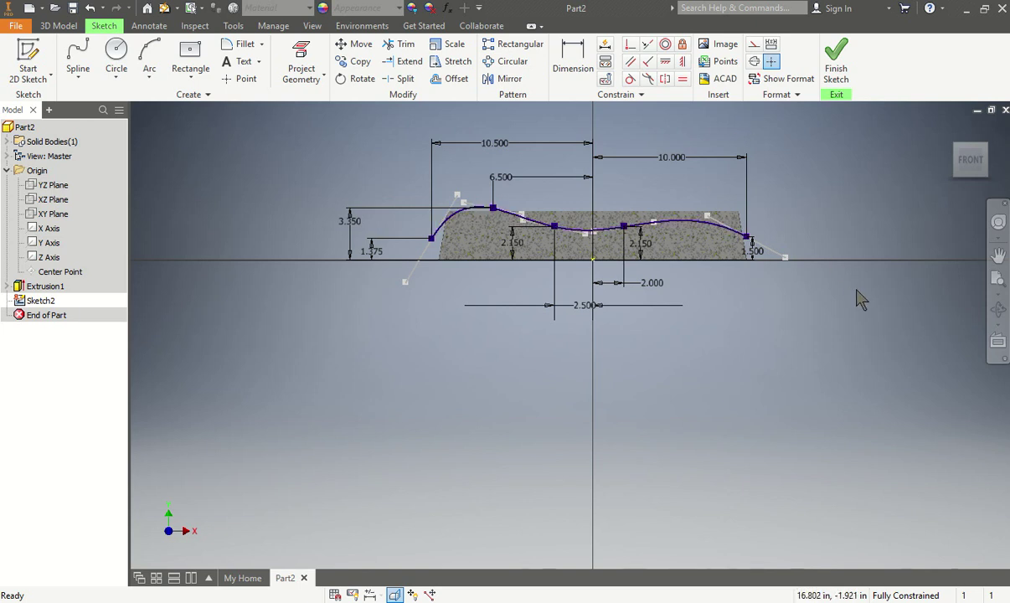
{"action": "left_click", "coordinate": [838, 57]}
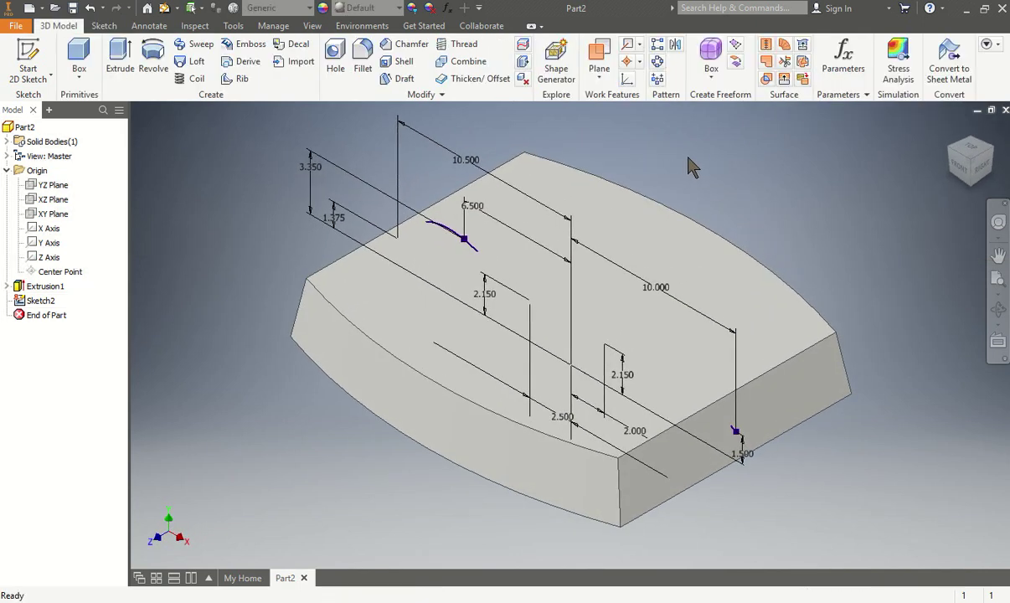
- Reopen the spline sketch, slice the graphics at its plane to view the full curve, and finish the sketch again
{"action": "right_click", "coordinate": [38, 300]}
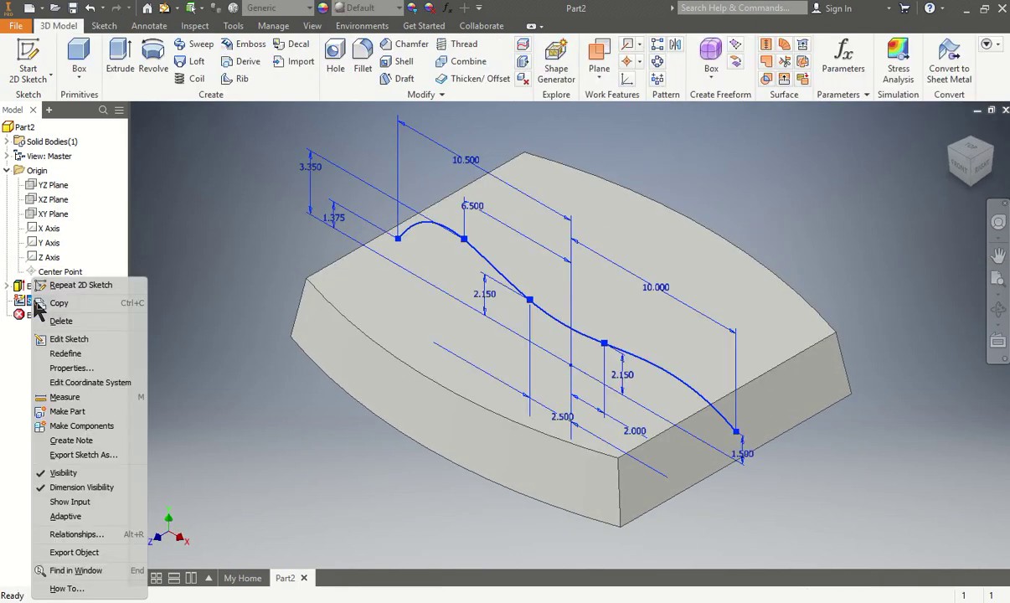
{"action": "left_click", "coordinate": [75, 339]}
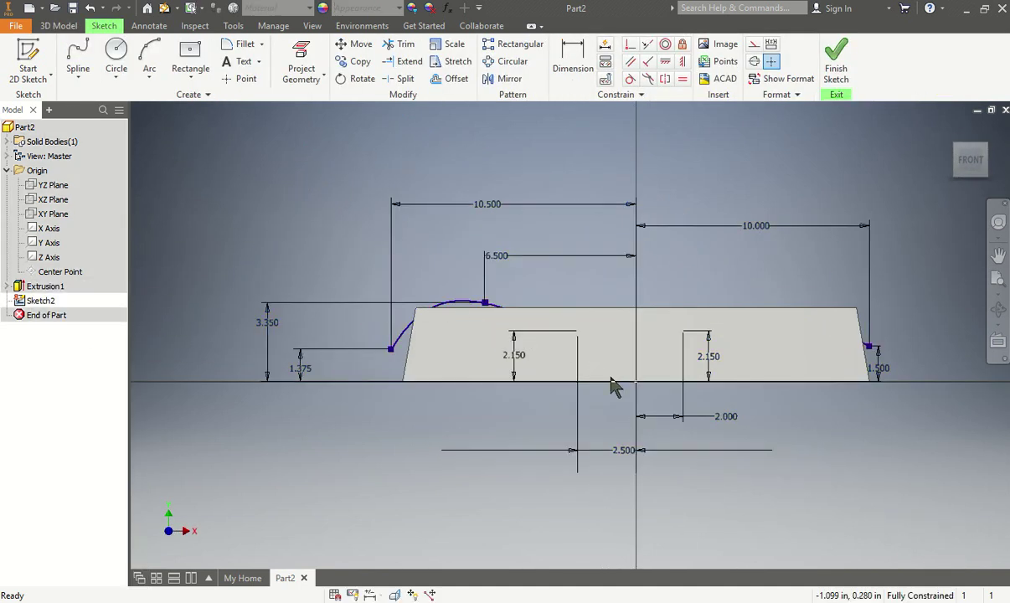
{"action": "left_click", "coordinate": [395, 593]}
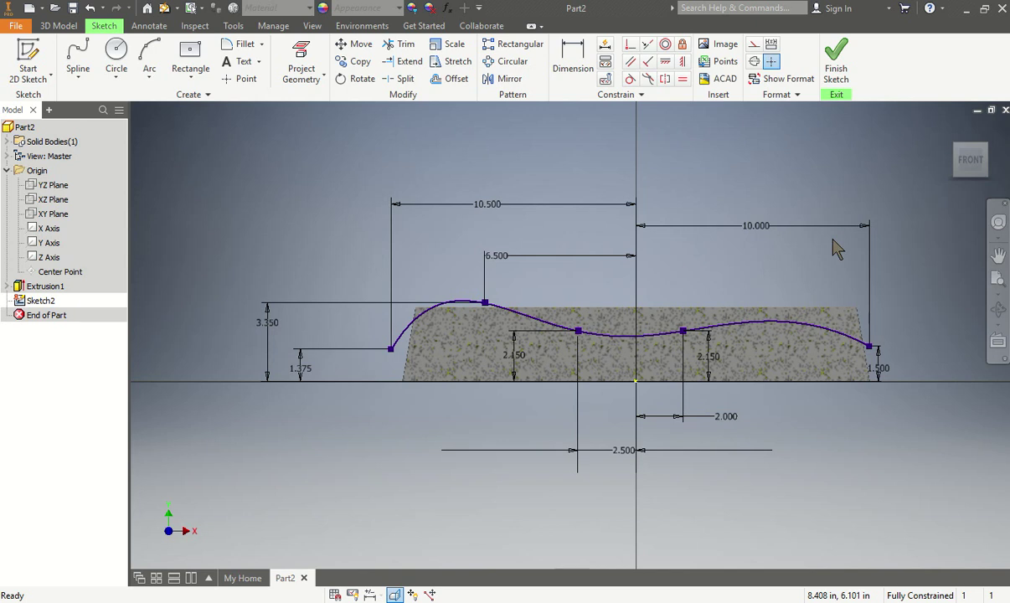
{"action": "left_click", "coordinate": [835, 60]}
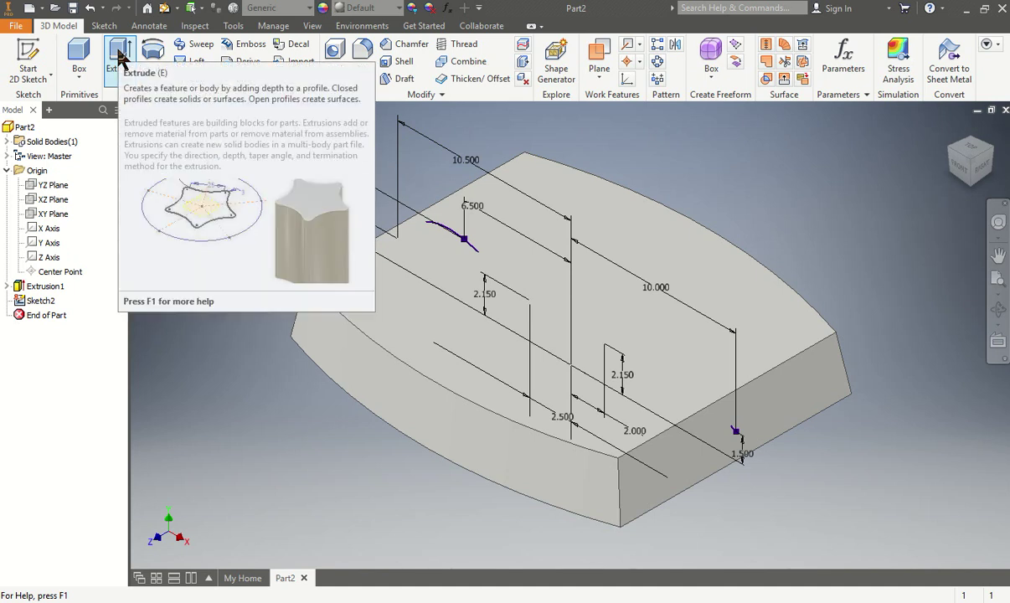
- Set up an Extrude with a distance of 17 in, symmetric about the sketch plane
{"action": "left_click", "coordinate": [120, 60]}
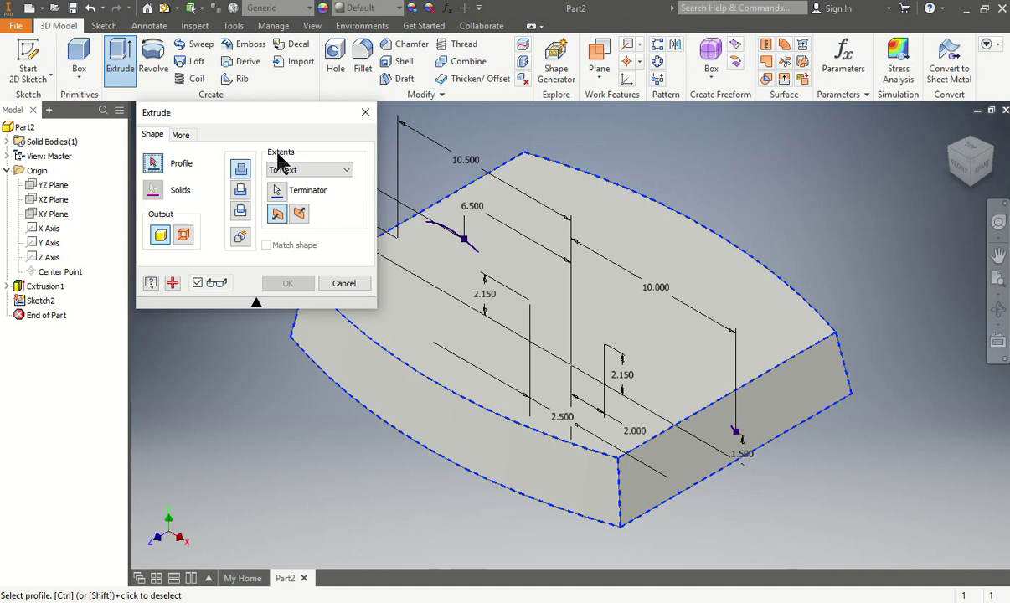
{"action": "left_click", "coordinate": [322, 170]}
{"action": "left_click", "coordinate": [318, 183]}
{"action": "left_click", "coordinate": [321, 214]}
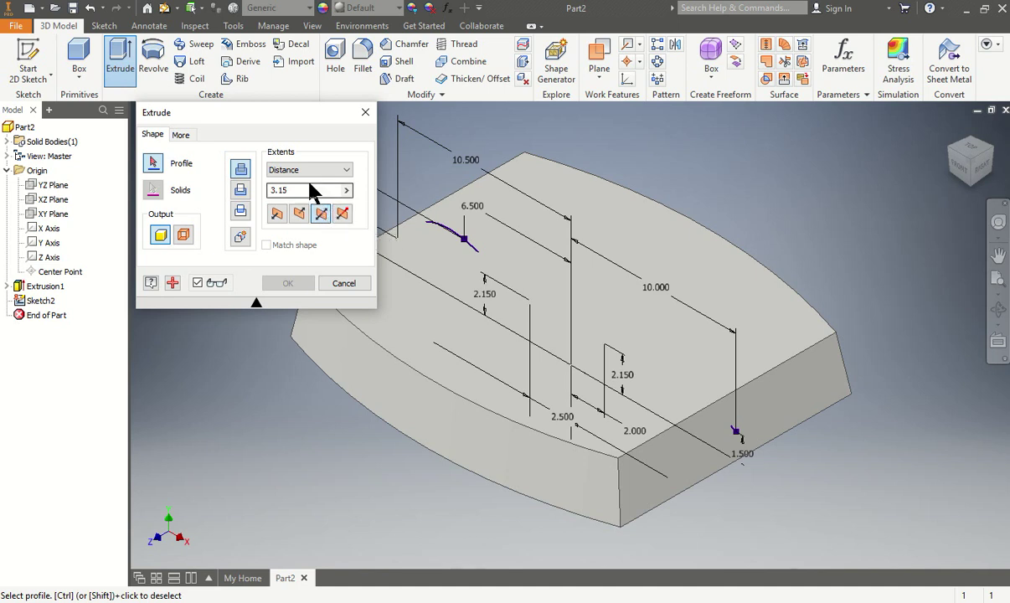
{"action": "double_click", "coordinate": [268, 191]}
{"action": "type", "text": "17"}
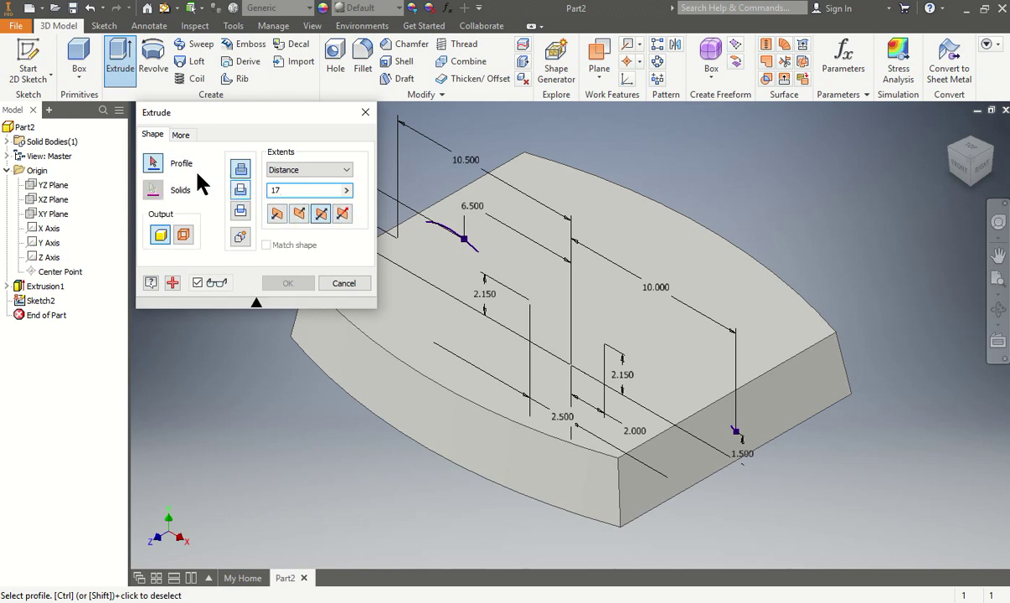
- Switch the extrusion output to a surface and extrude the spline with these extents across the body
{"action": "left_click", "coordinate": [457, 237]}
{"action": "scroll", "coordinate": [457, 237], "scroll_direction": "down", "scroll_amount": 5}
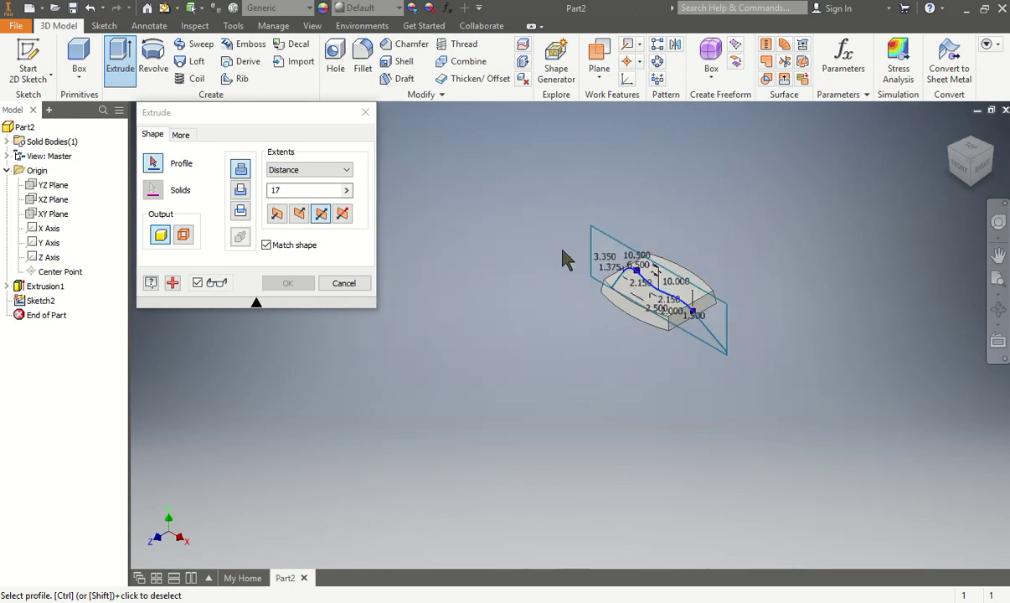
{"action": "scroll", "coordinate": [345, 208], "scroll_direction": "up", "scroll_amount": 2}
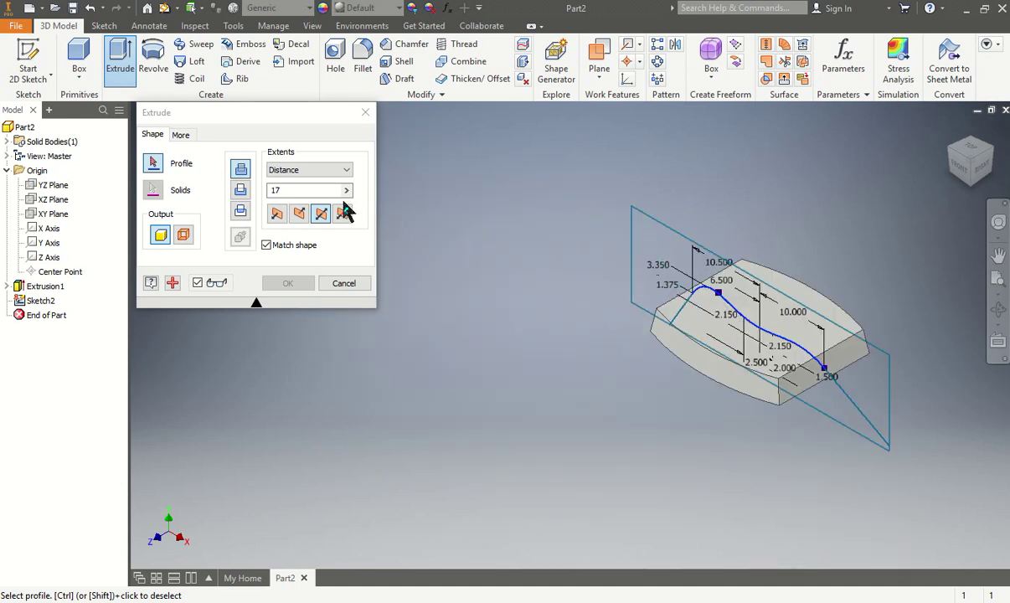
{"action": "left_click", "coordinate": [183, 234]}
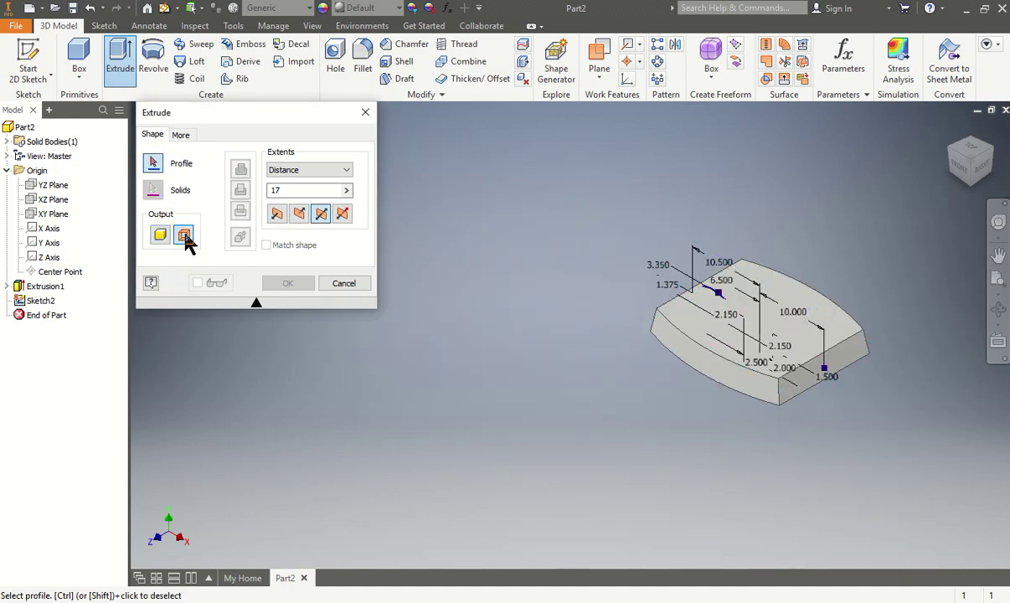
{"action": "scroll", "coordinate": [625, 287], "scroll_direction": "up", "scroll_amount": 8}
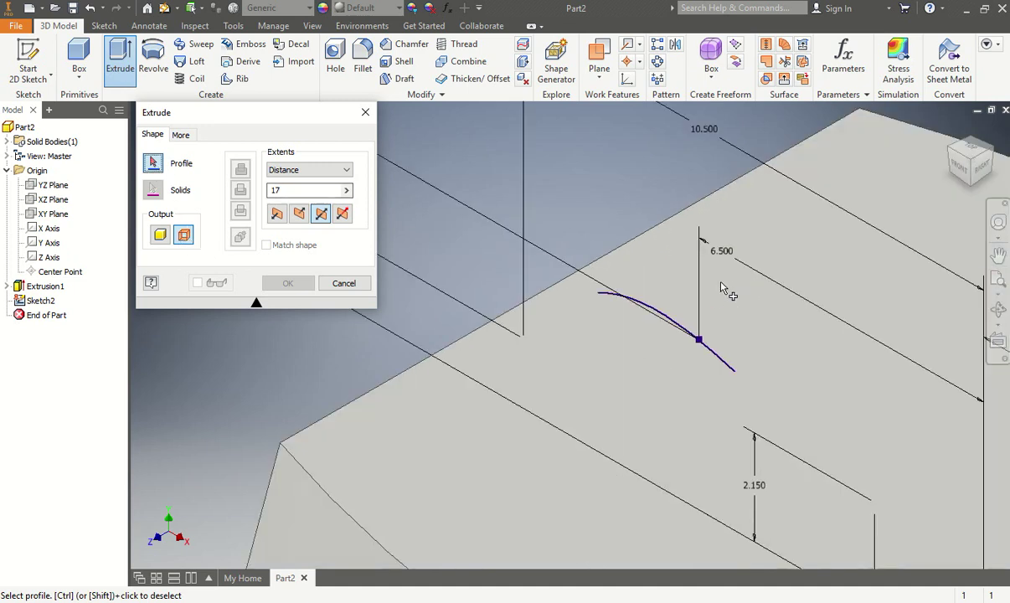
{"action": "left_click", "coordinate": [639, 307]}
{"action": "scroll", "coordinate": [643, 307], "scroll_direction": "down", "scroll_amount": 8}
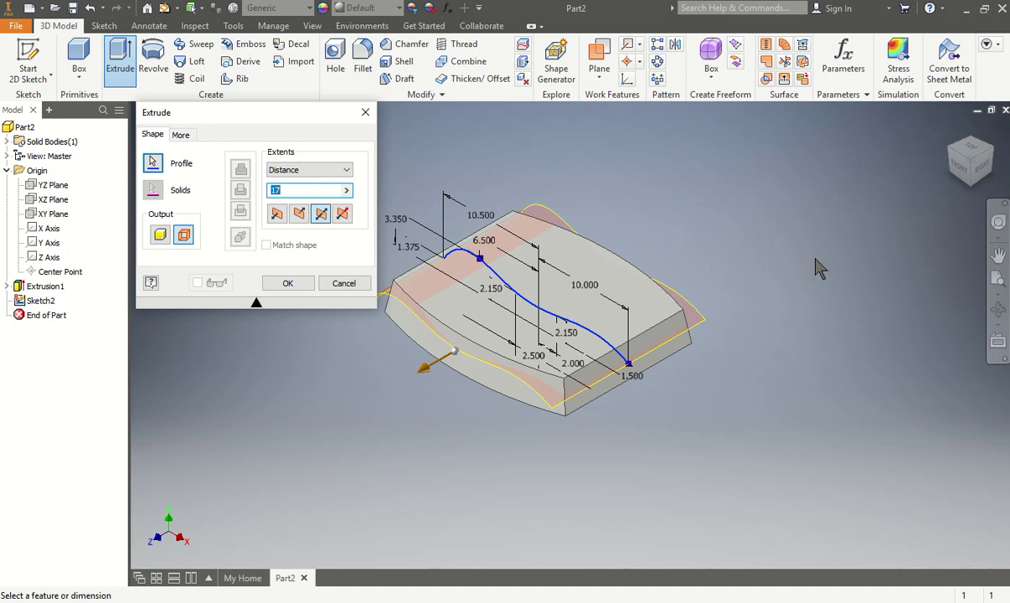
{"action": "middle_click_drag", "start_coordinate": [756, 365], "coordinate": [693, 397], "text": "shift"}
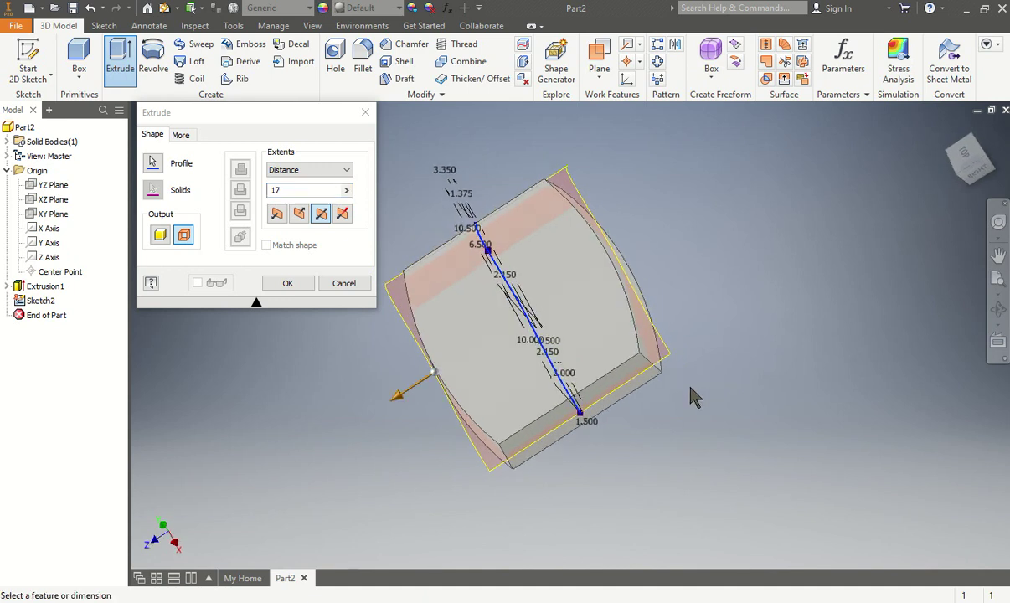
{"action": "scroll", "coordinate": [423, 396], "scroll_direction": "down", "scroll_amount": 6}
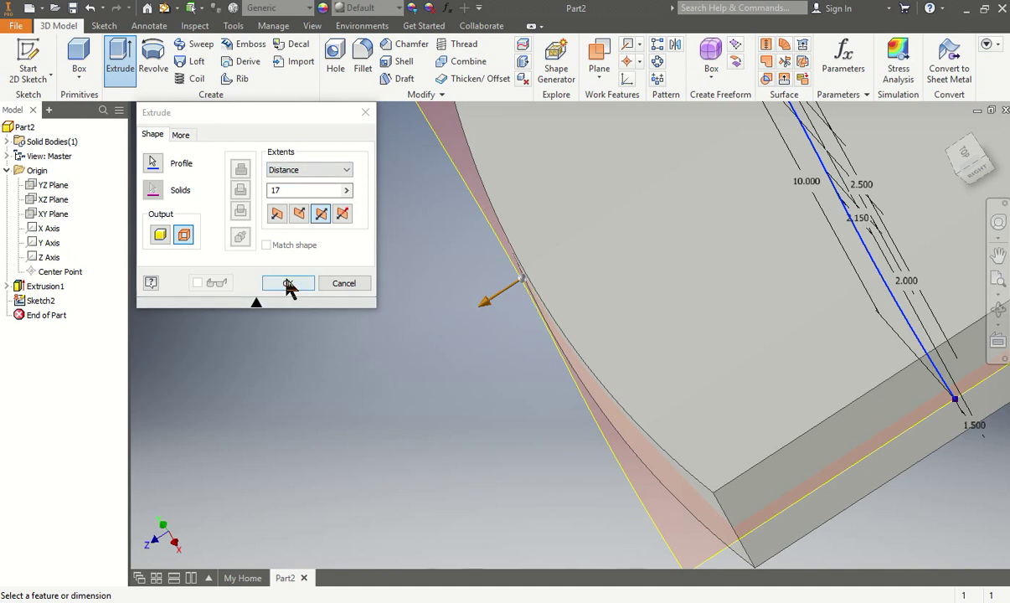
{"action": "left_click", "coordinate": [287, 285]}
- Use Replace Face to replace the body's flat top face with the extruded spline surface
{"action": "scroll", "coordinate": [293, 311], "scroll_direction": "up", "scroll_amount": 6}
{"action": "middle_click_drag", "start_coordinate": [310, 390], "coordinate": [397, 356], "text": "shift"}
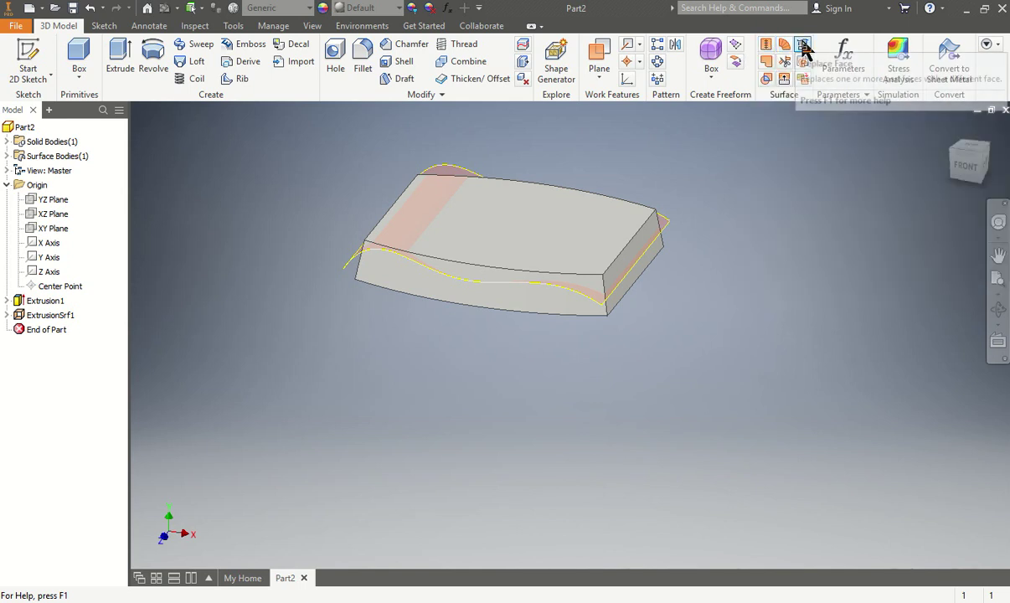
{"action": "left_click", "coordinate": [803, 48]}
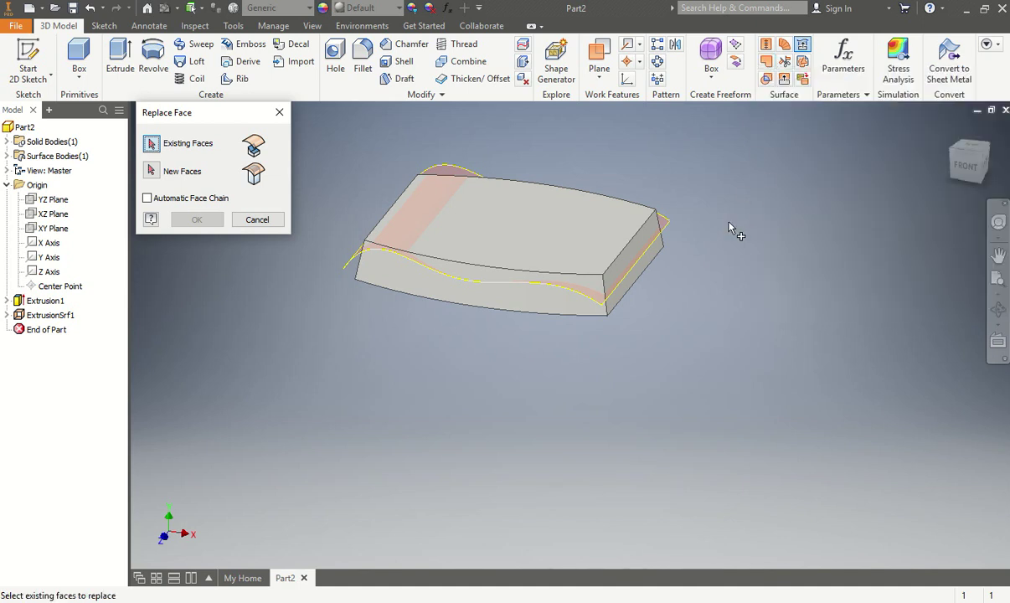
{"action": "left_click", "coordinate": [536, 260]}
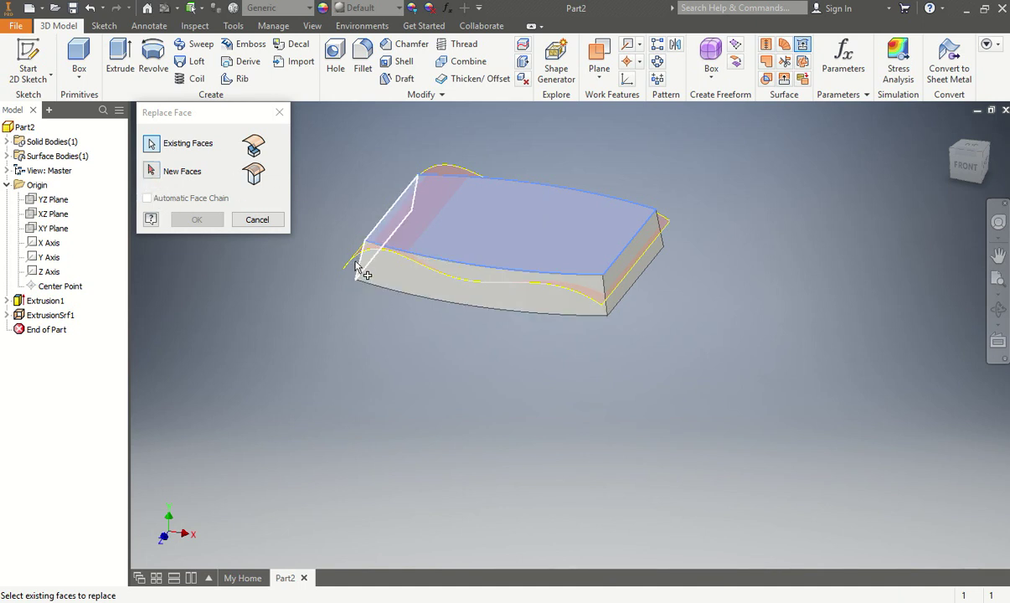
{"action": "scroll", "coordinate": [333, 251], "scroll_direction": "up", "scroll_amount": 2}
{"action": "scroll", "coordinate": [333, 251], "scroll_direction": "up", "scroll_amount": 2}
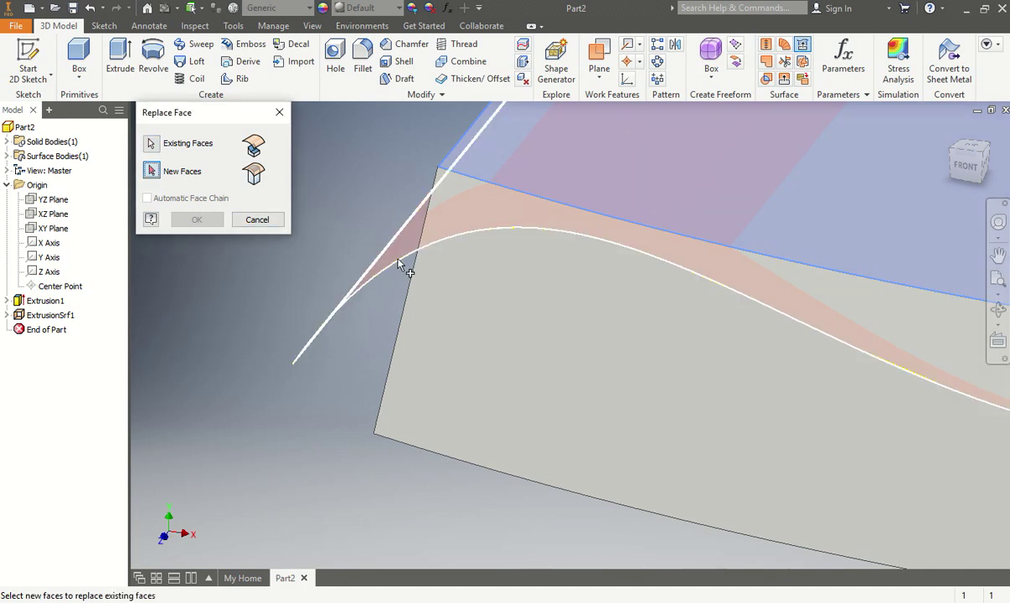
{"action": "left_click", "coordinate": [372, 244]}
{"action": "scroll", "coordinate": [335, 243], "scroll_direction": "down", "scroll_amount": 5}
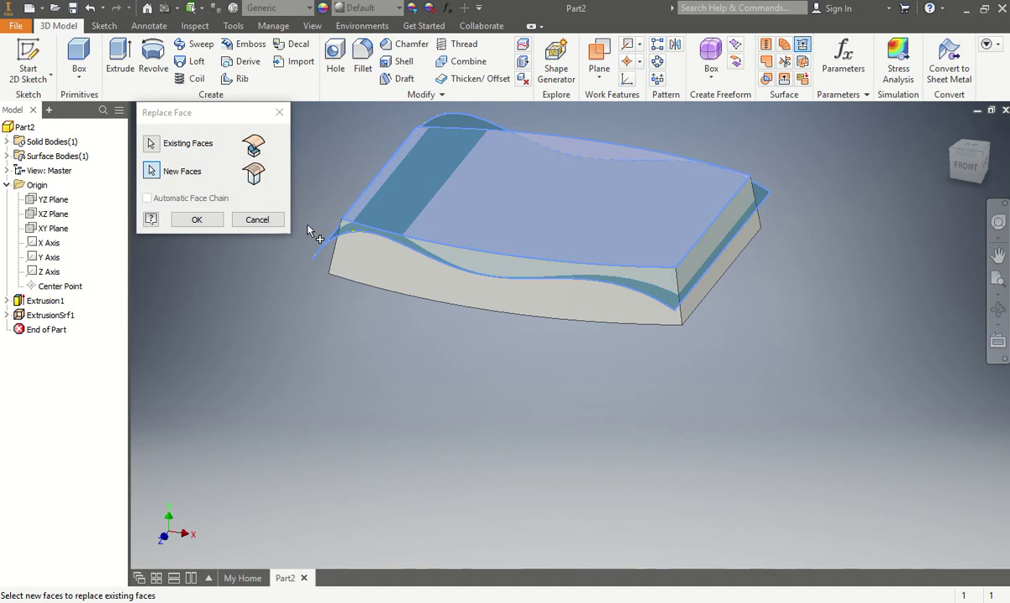
{"action": "left_click", "coordinate": [198, 221]}
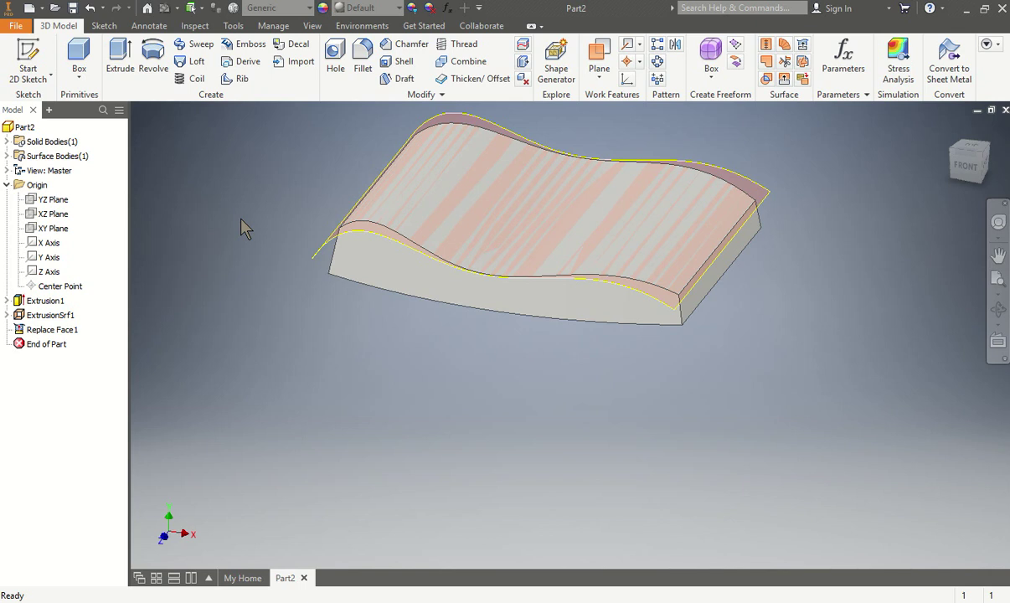
- Turn off the visibility of the extruded spline surface
{"action": "middle_click_drag", "start_coordinate": [309, 150], "coordinate": [388, 266], "text": "shift"}
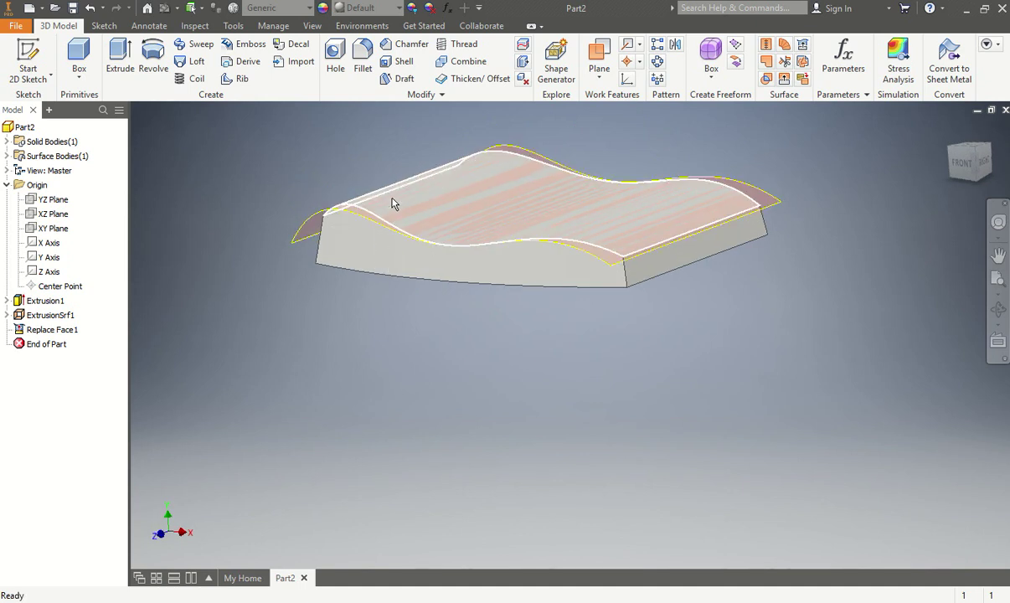
{"action": "right_click", "coordinate": [54, 316]}
{"action": "left_click", "coordinate": [84, 404]}
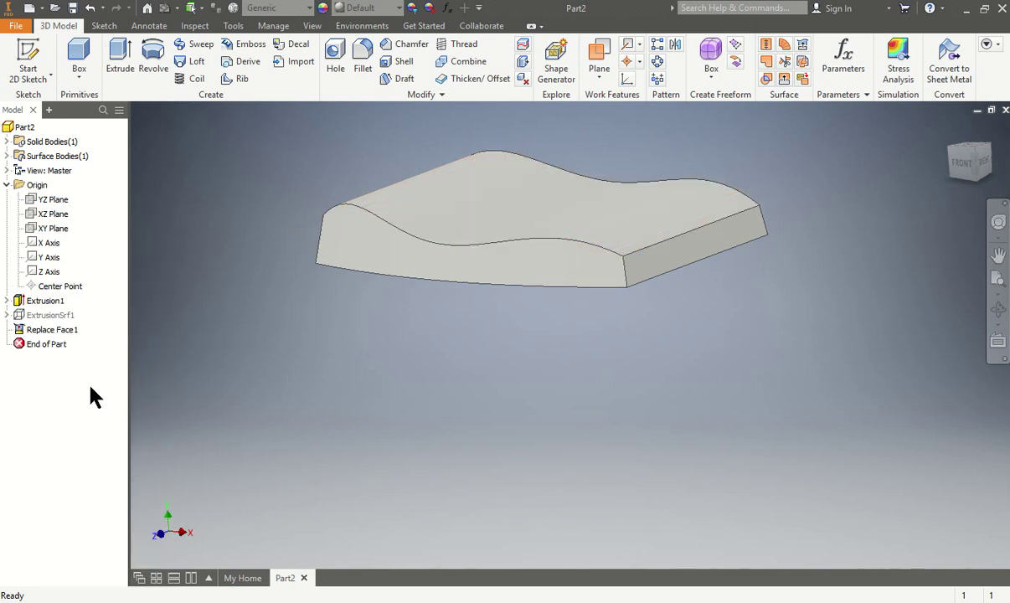
- Apply a face fillet with a 1.5 in radius between the wavy top face and the flat end face on the +X side
{"action": "middle_click_drag", "start_coordinate": [863, 172], "coordinate": [418, 323], "text": "shift"}
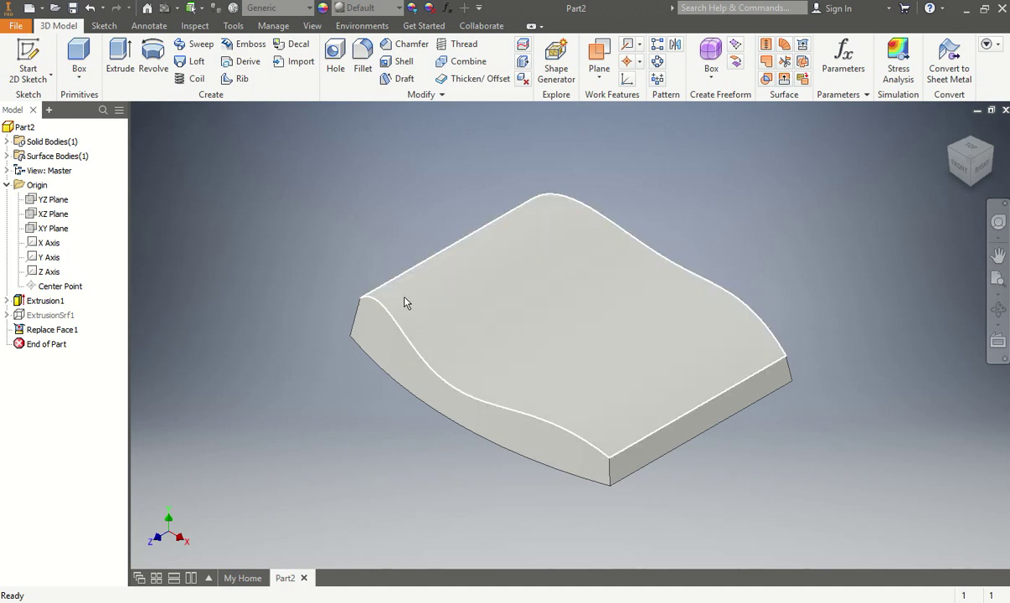
{"action": "left_click", "coordinate": [362, 73]}
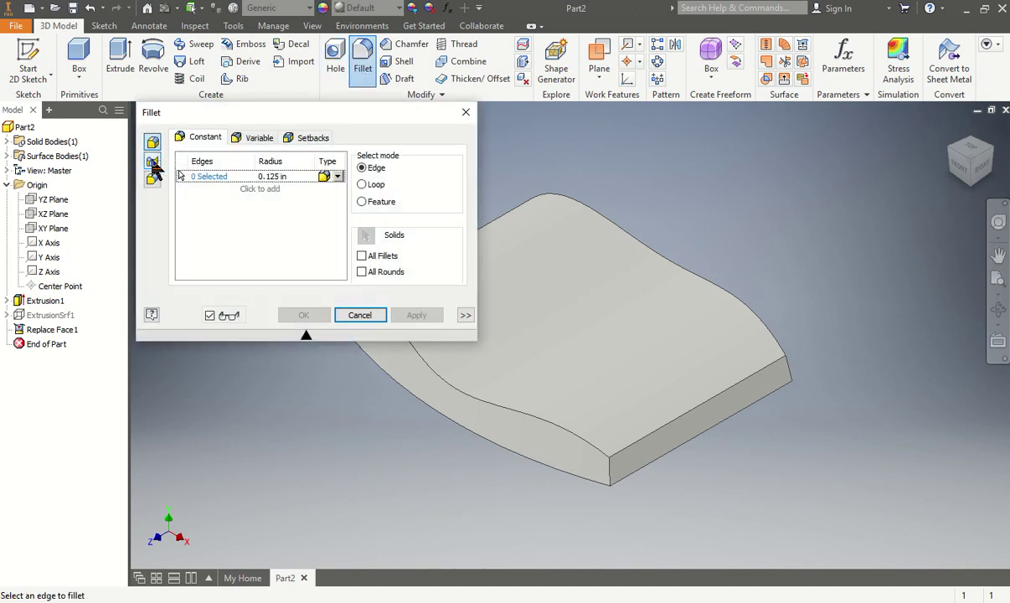
{"action": "left_click", "coordinate": [153, 162]}
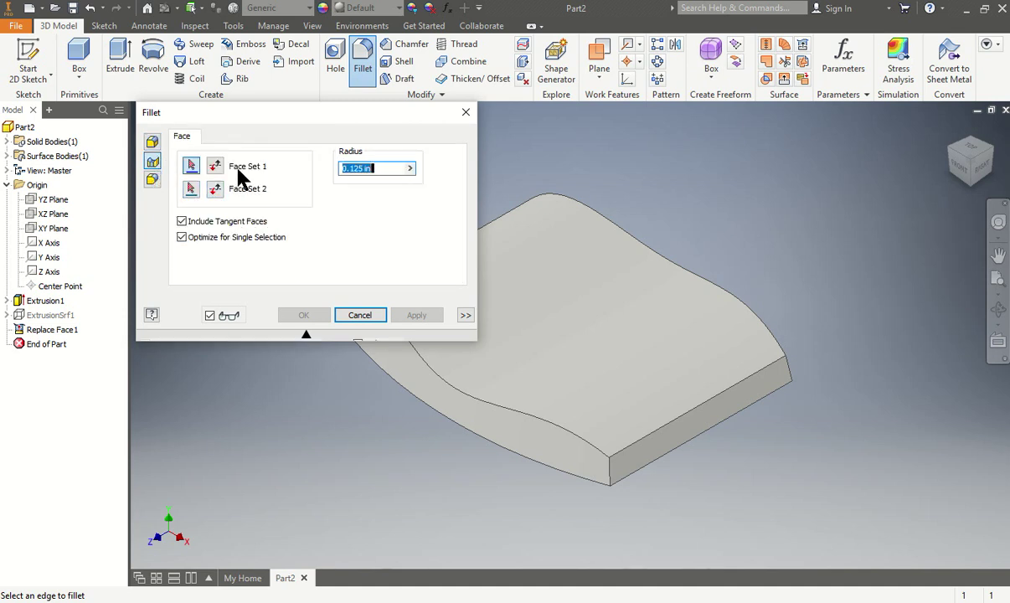
{"action": "left_click", "coordinate": [191, 167]}
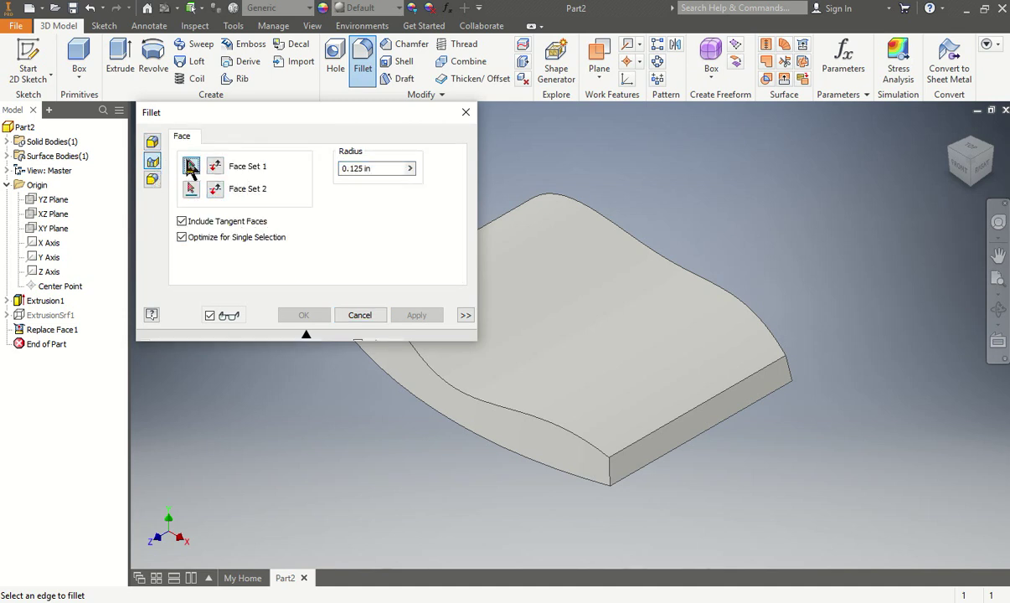
{"action": "left_click", "coordinate": [605, 338]}
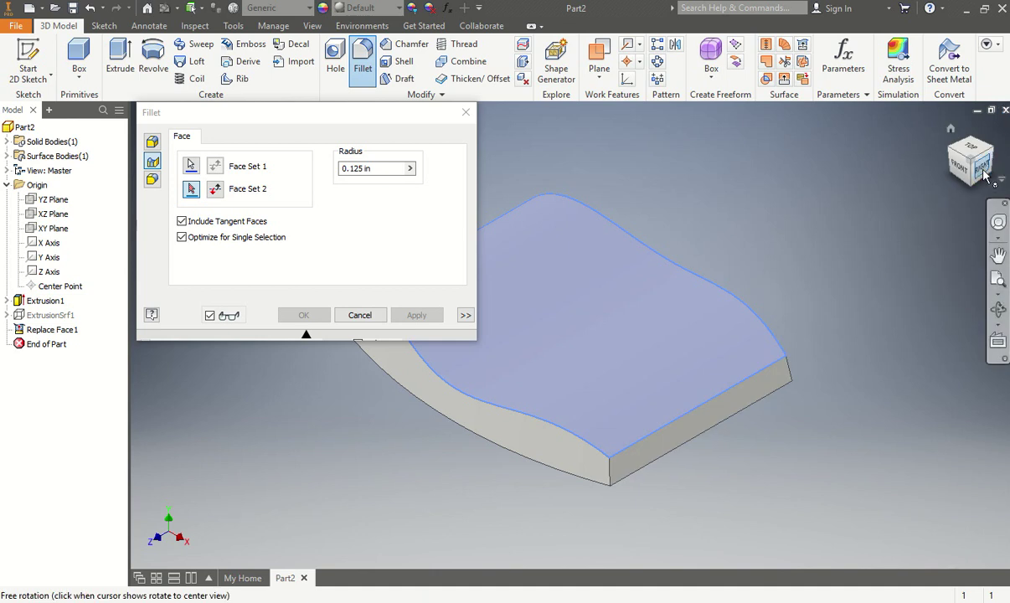
{"action": "left_click", "coordinate": [739, 373]}
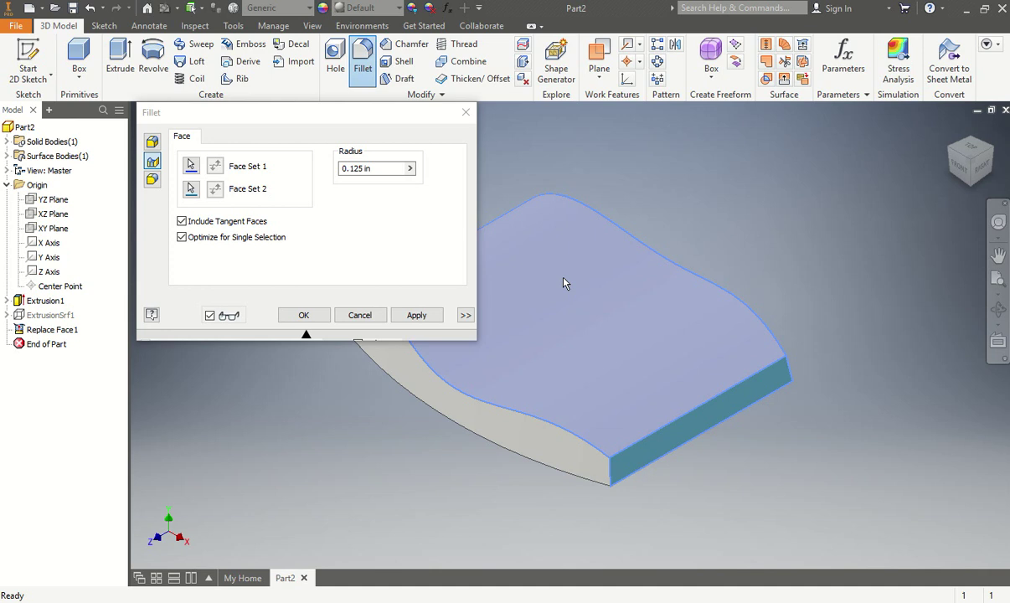
{"action": "left_click", "coordinate": [375, 167]}
{"action": "type", "text": "1.5"}
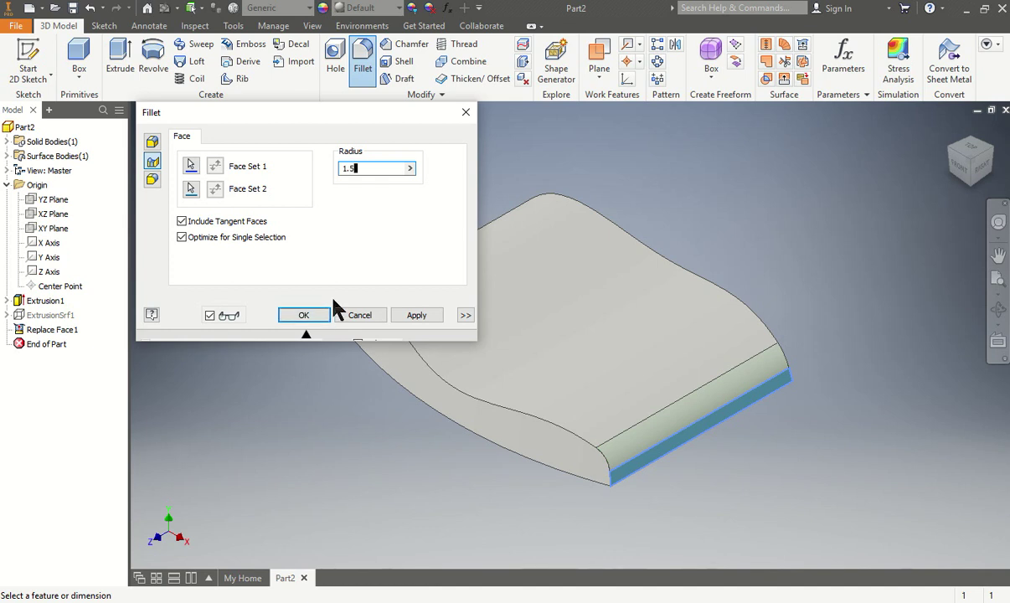
{"action": "left_click", "coordinate": [422, 317]}
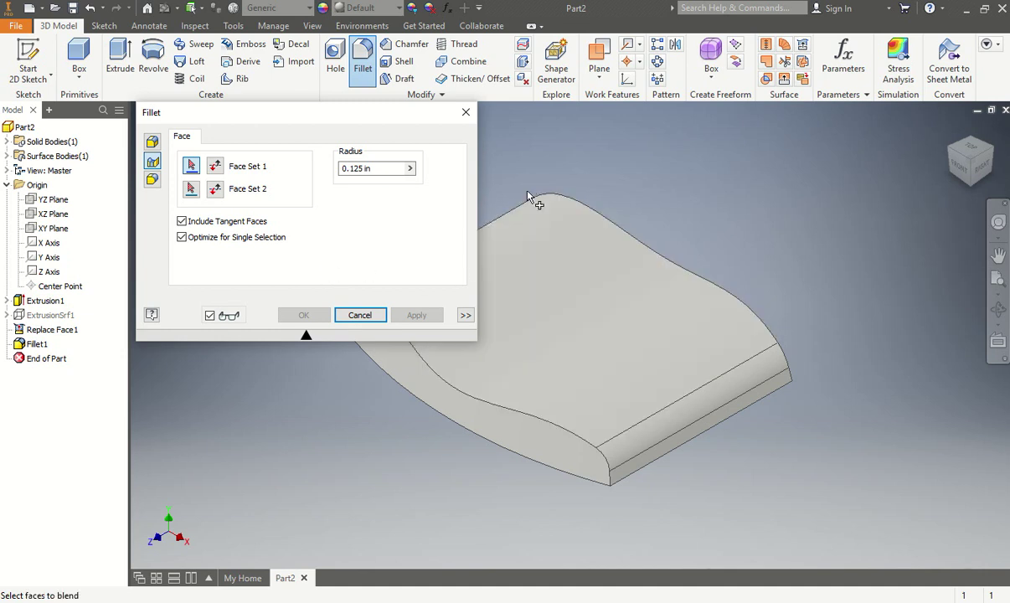
- Add another 1.5 in face fillet between the wavy top face and the opposite end face on the -X side
{"action": "key", "text": "F6"}
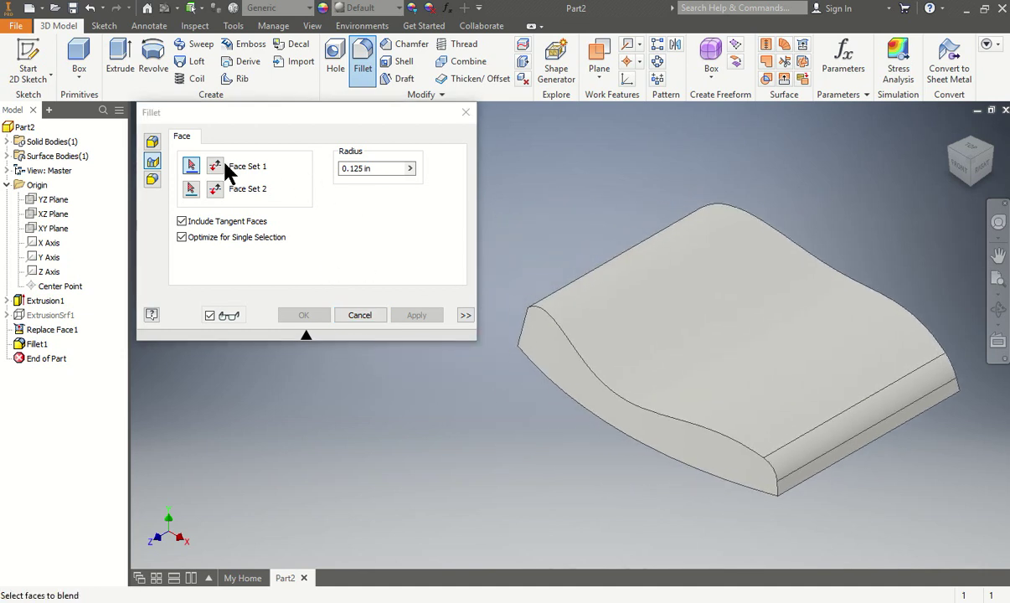
{"action": "left_click", "coordinate": [564, 293]}
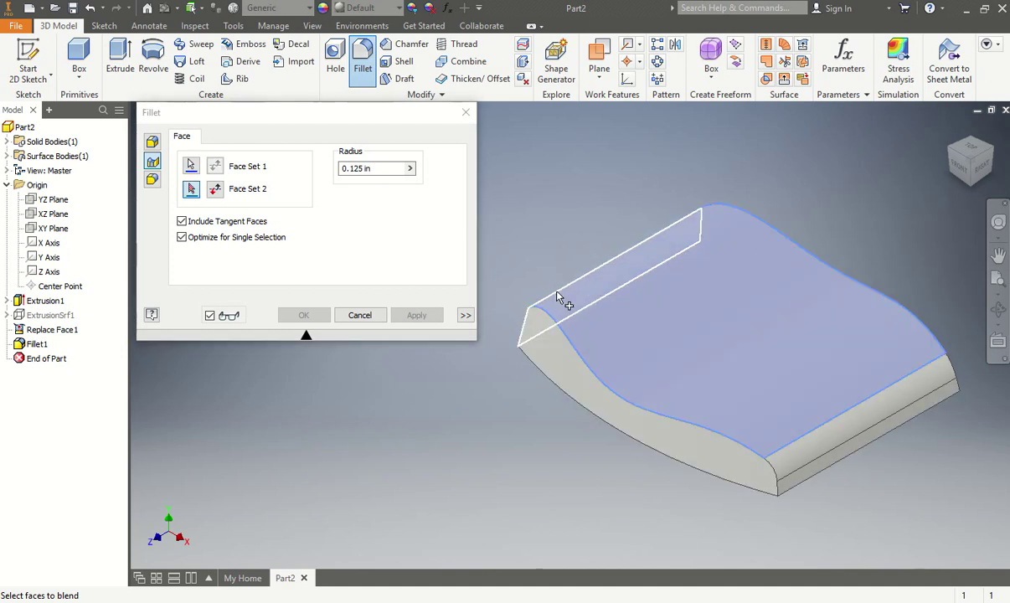
{"action": "middle_click_drag", "start_coordinate": [436, 487], "coordinate": [402, 305], "text": "shift"}
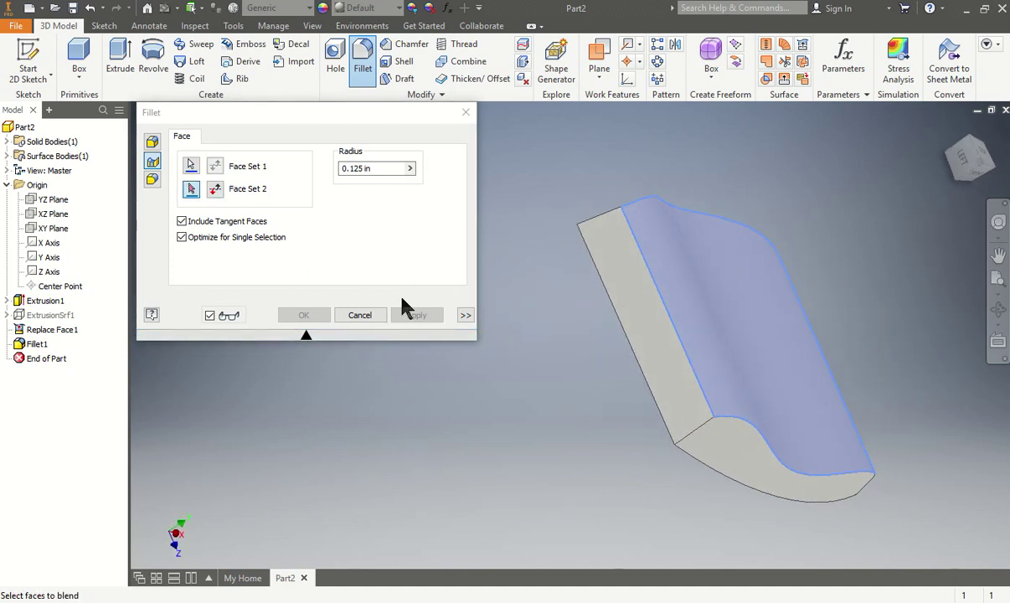
{"action": "left_click", "coordinate": [645, 356]}
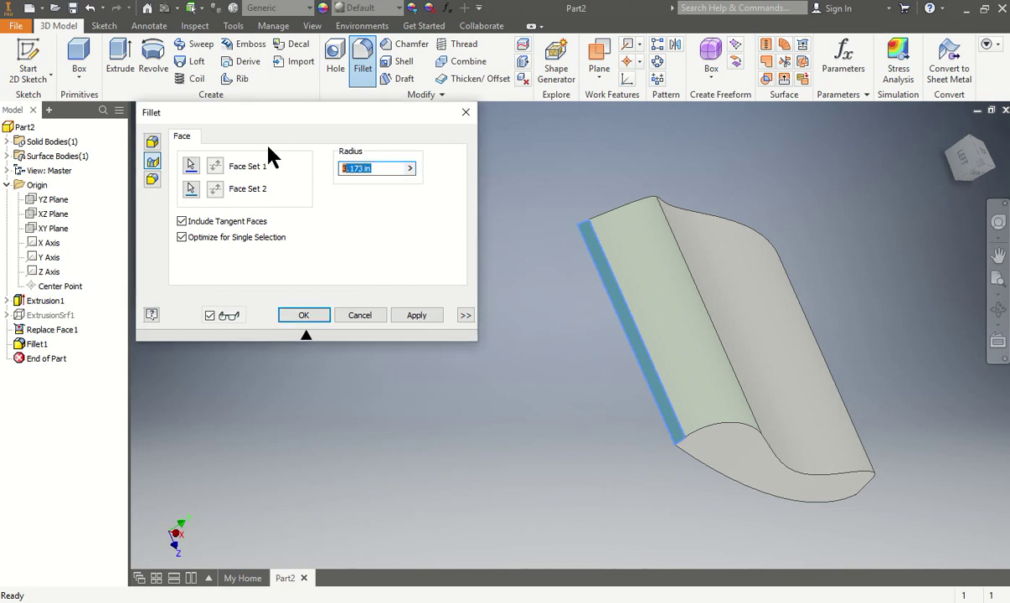
{"action": "type", "text": "1.5"}
{"action": "left_click", "coordinate": [425, 319]}
{"action": "middle_click_drag", "start_coordinate": [520, 407], "coordinate": [430, 366], "text": "shift"}
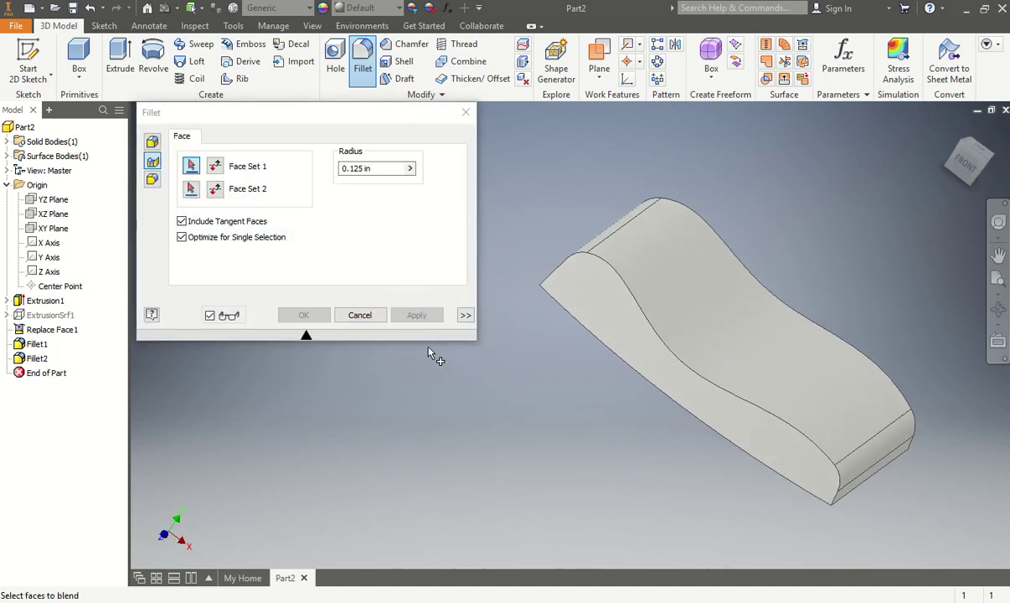
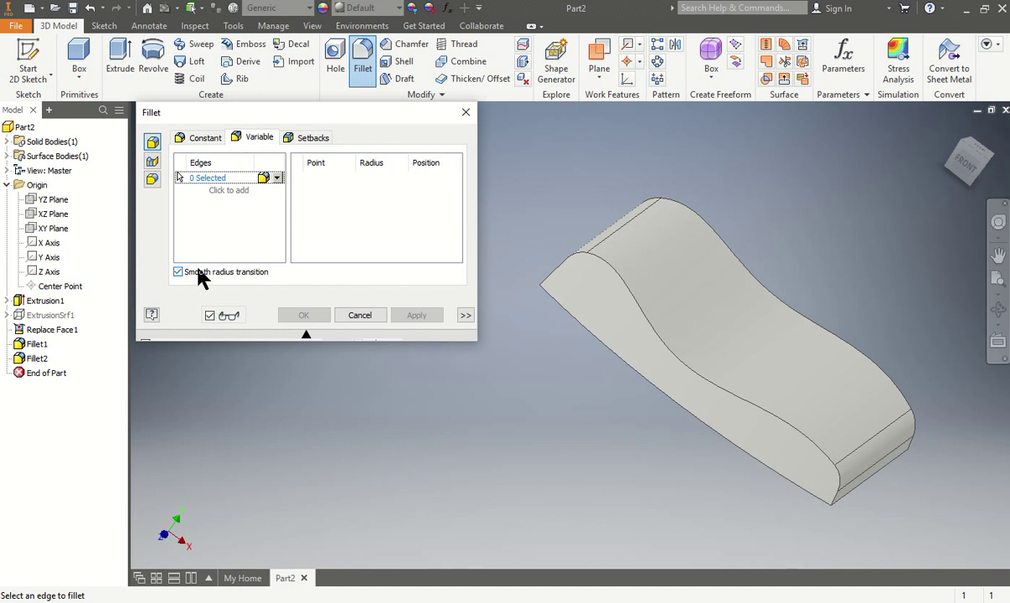
{"action": "left_click", "coordinate": [694, 378]}
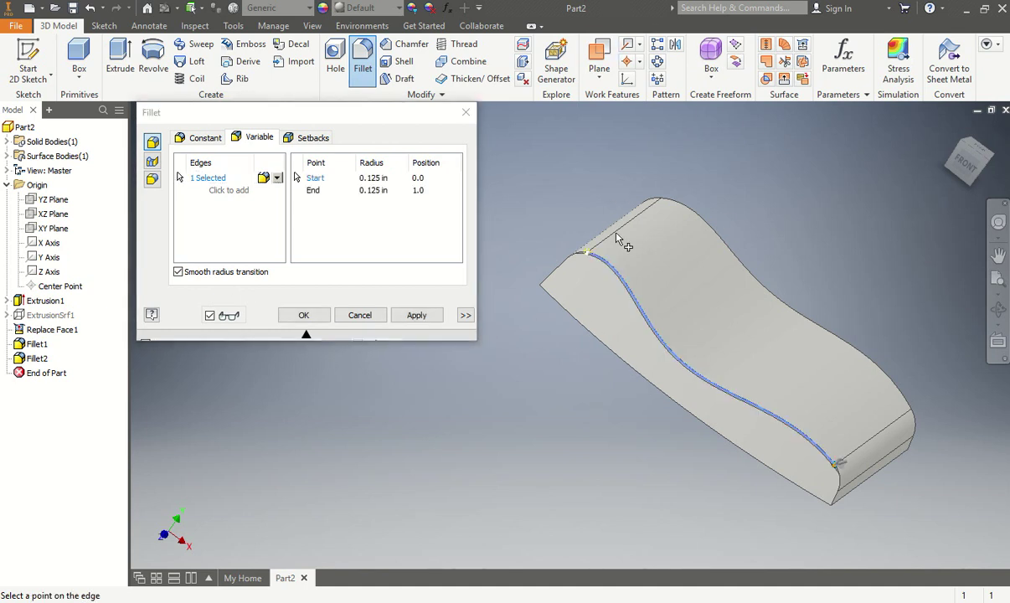
{"action": "scroll", "coordinate": [589, 229], "scroll_direction": "down", "scroll_amount": 3}
{"action": "scroll", "coordinate": [589, 229], "scroll_direction": "down", "scroll_amount": 3}
{"action": "scroll", "coordinate": [548, 226], "scroll_direction": "up", "scroll_amount": 2}
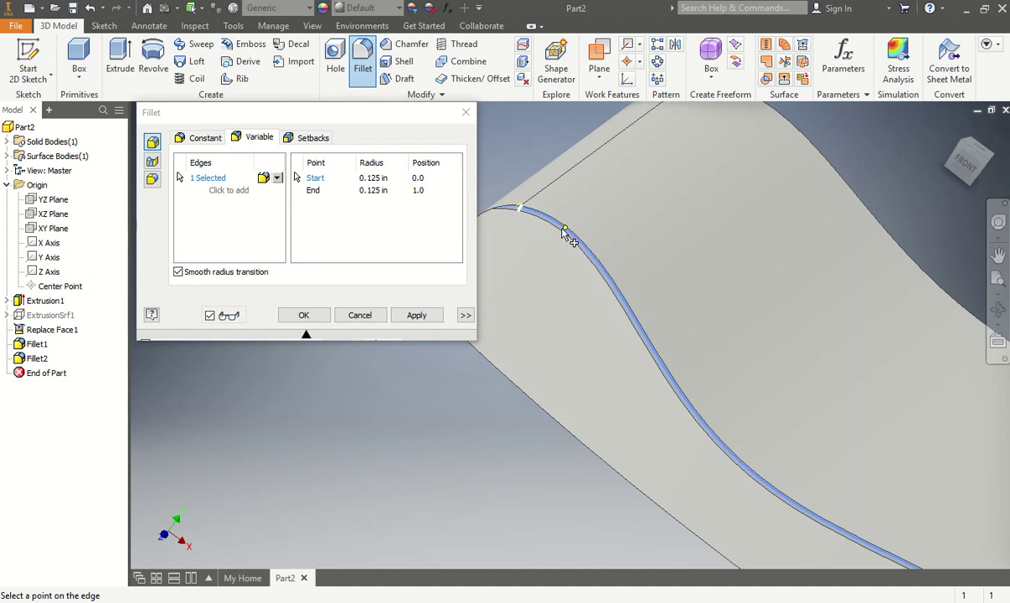
{"action": "scroll", "coordinate": [573, 266], "scroll_direction": "up", "scroll_amount": 3}
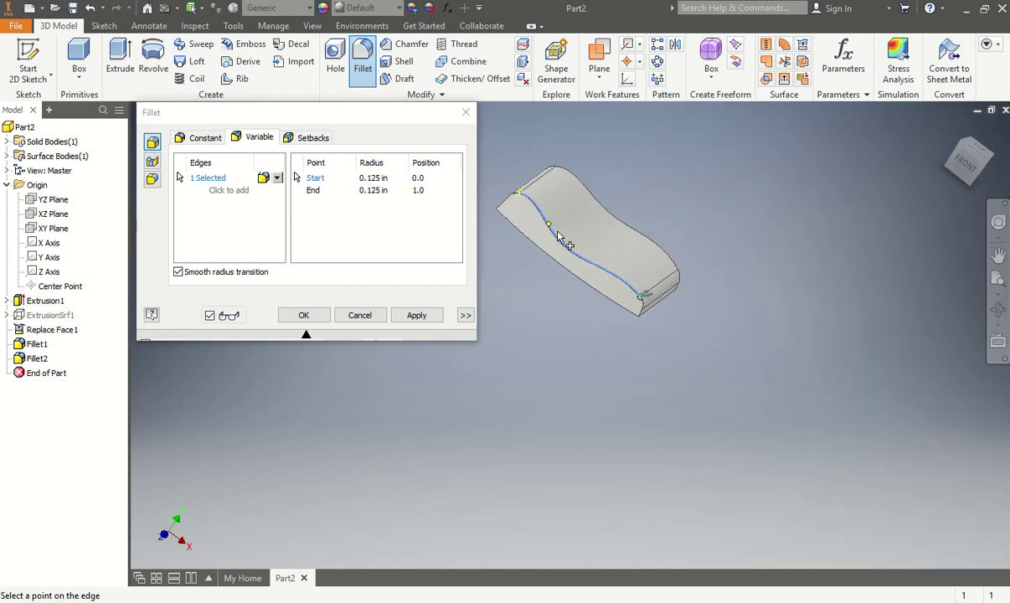
{"action": "scroll", "coordinate": [661, 305], "scroll_direction": "down", "scroll_amount": 5}
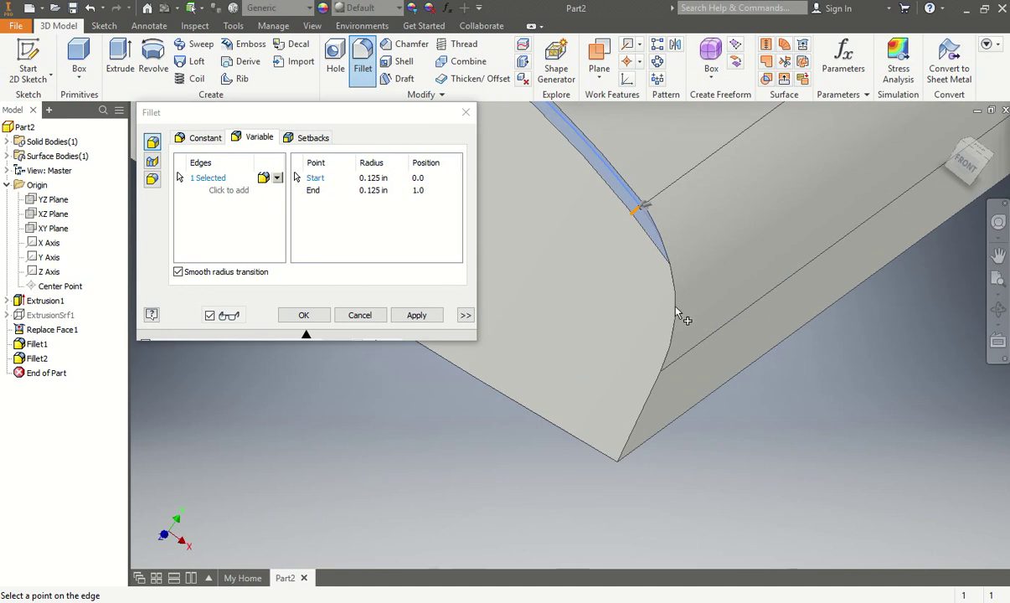
{"action": "left_click", "coordinate": [219, 192]}
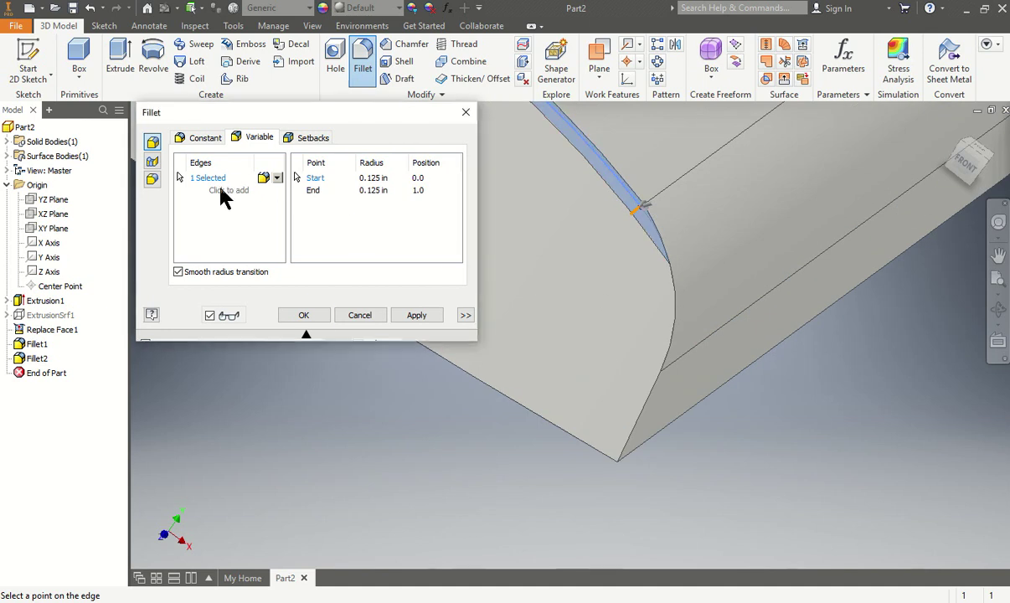
{"action": "left_click", "coordinate": [672, 308]}
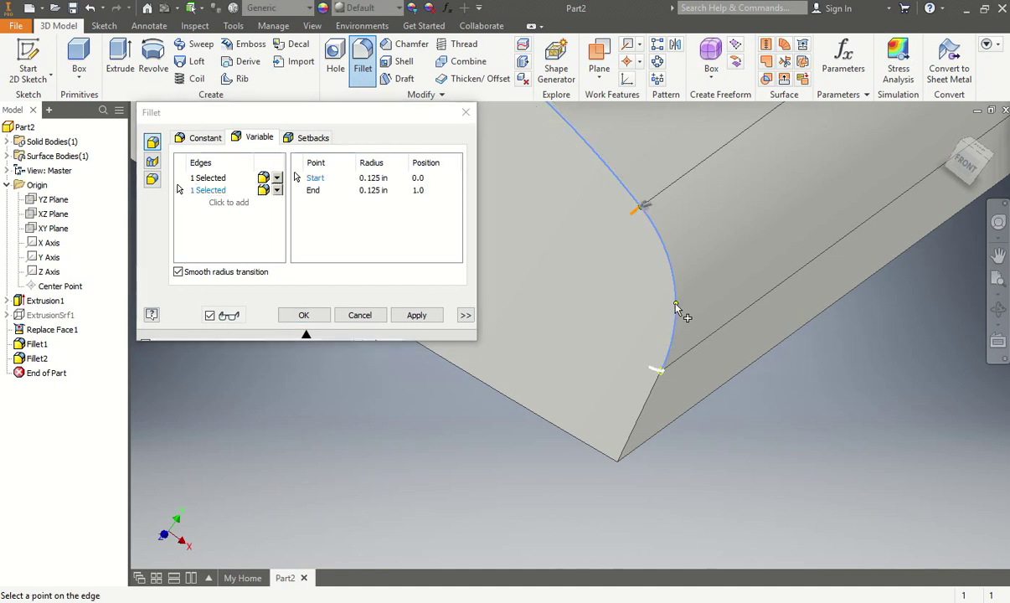
{"action": "left_click", "coordinate": [214, 202]}
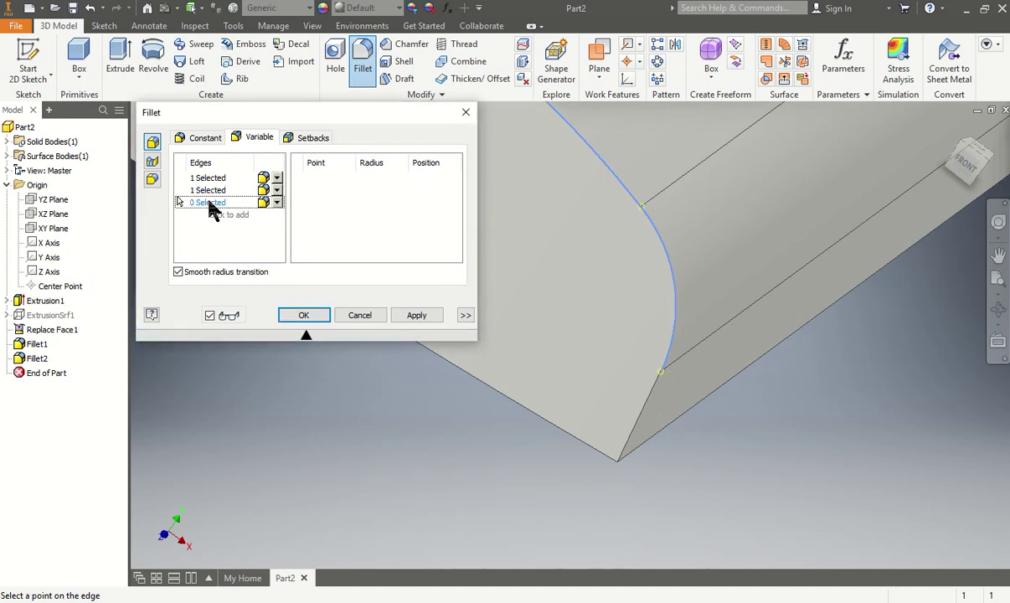
{"action": "left_click", "coordinate": [654, 400]}
{"action": "scroll", "coordinate": [661, 406], "scroll_direction": "down", "scroll_amount": 5}
{"action": "scroll", "coordinate": [625, 339], "scroll_direction": "up", "scroll_amount": 5}
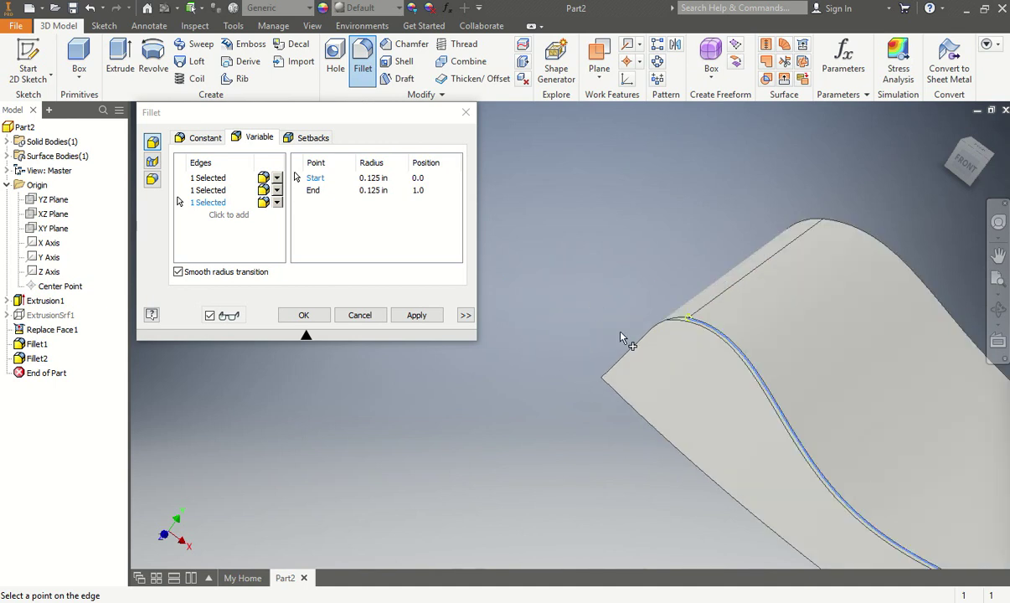
{"action": "middle_click_drag", "start_coordinate": [545, 287], "coordinate": [550, 295], "text": "shift"}
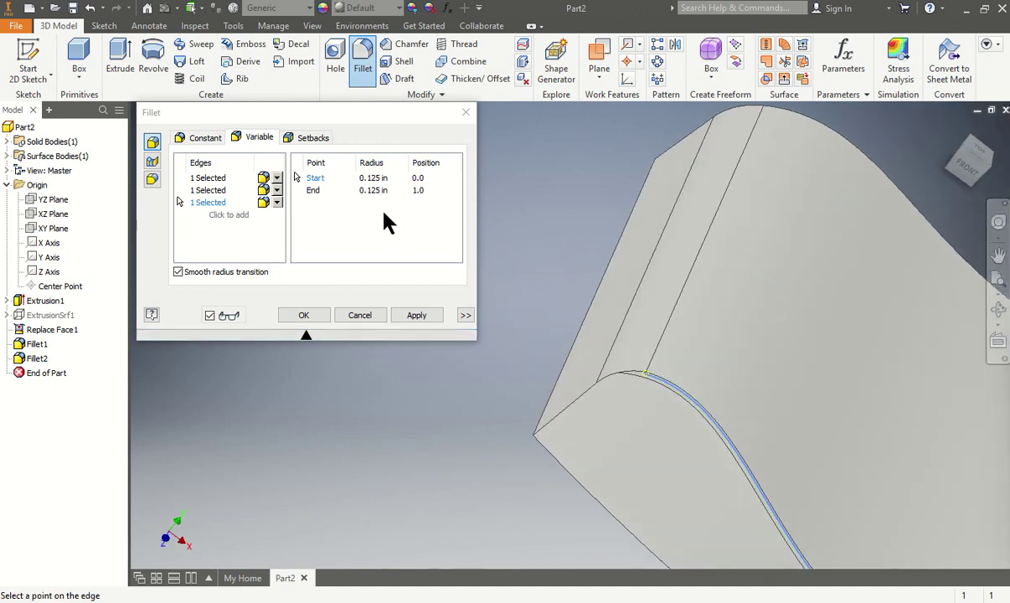
{"action": "left_click", "coordinate": [229, 214]}
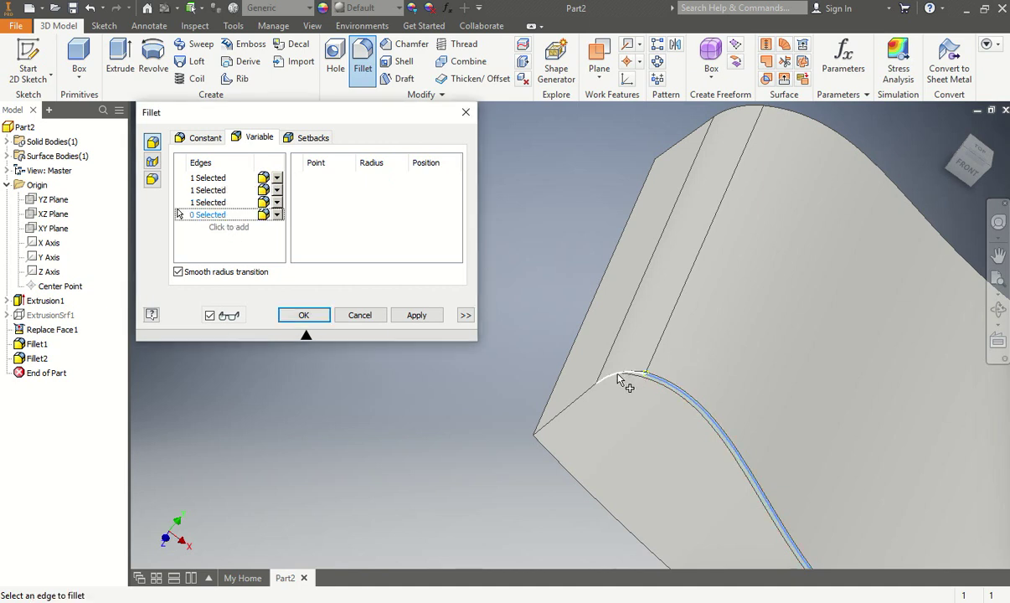
{"action": "left_click", "coordinate": [622, 374]}
{"action": "left_click", "coordinate": [229, 227]}
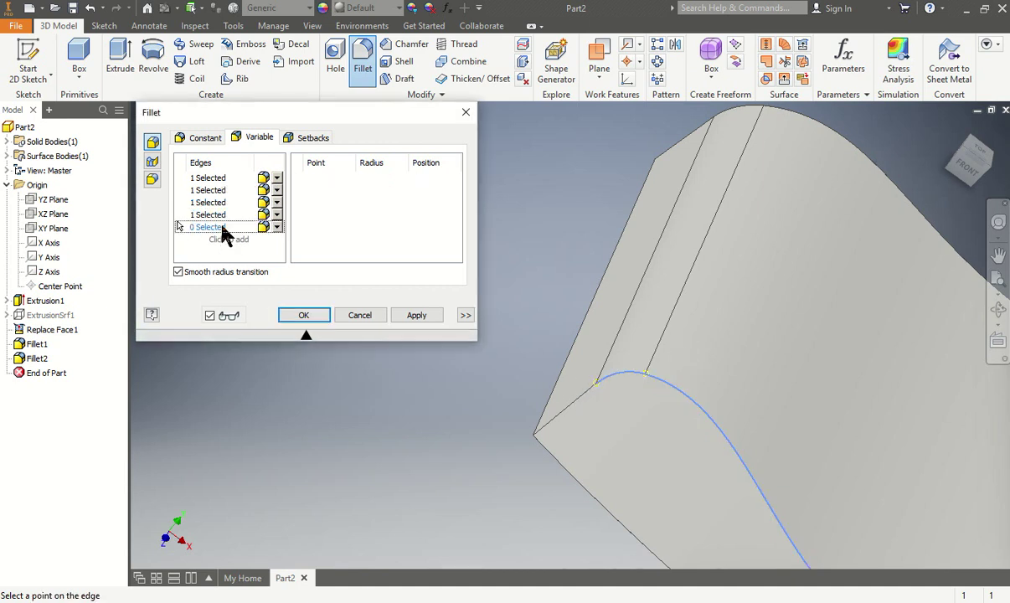
{"action": "left_click", "coordinate": [582, 395]}
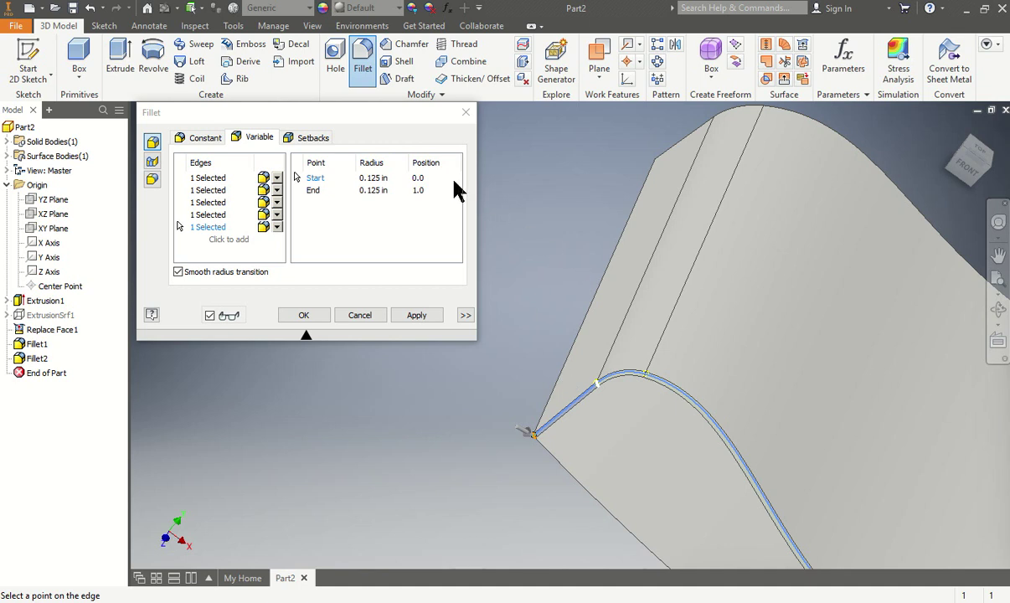
{"action": "scroll", "coordinate": [620, 272], "scroll_direction": "up", "scroll_amount": 5}
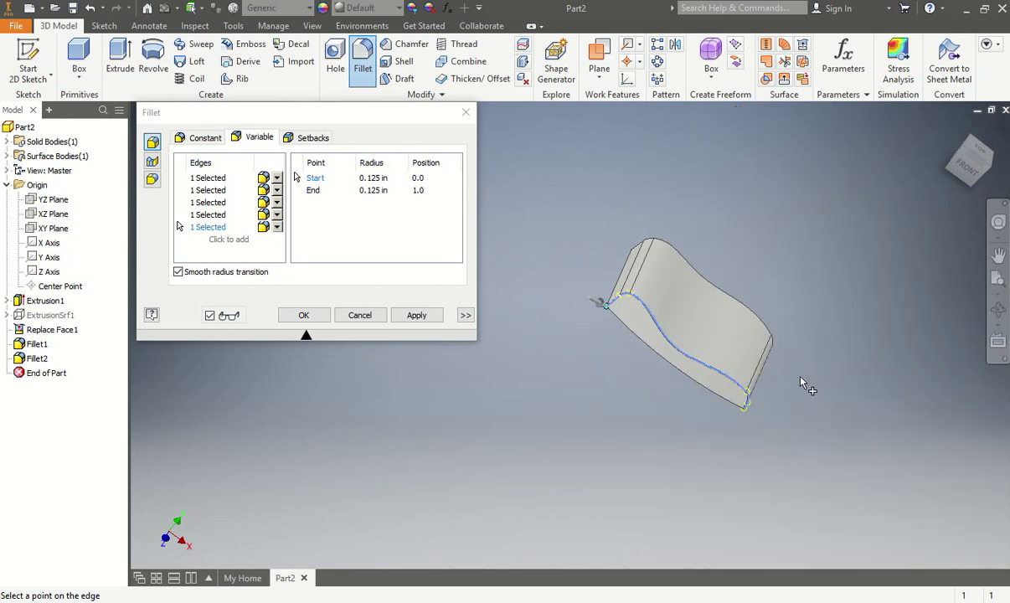
{"action": "middle_click_drag", "start_coordinate": [756, 345], "coordinate": [739, 336]}
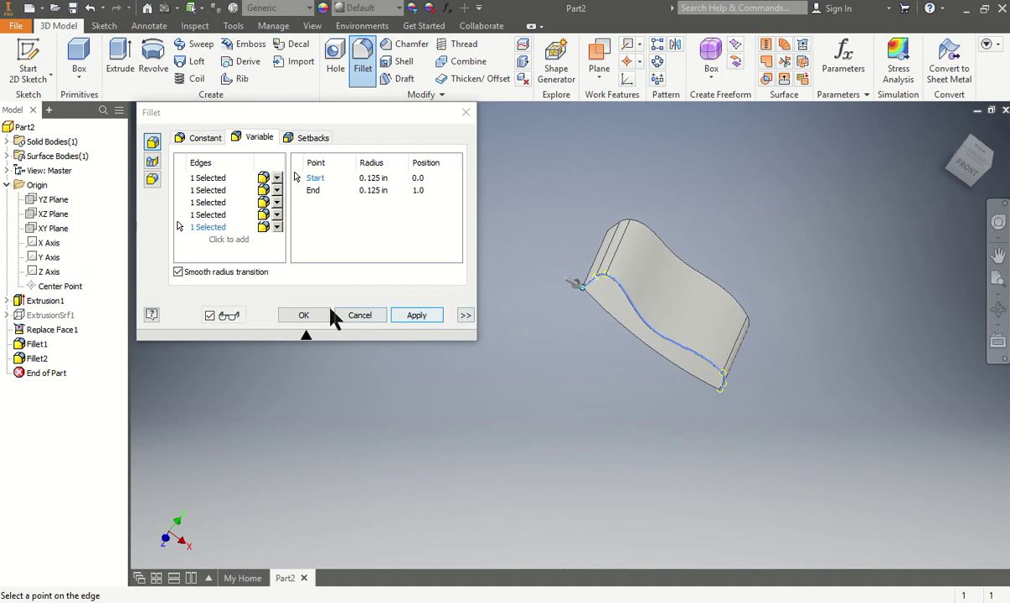
{"action": "left_click", "coordinate": [361, 317]}
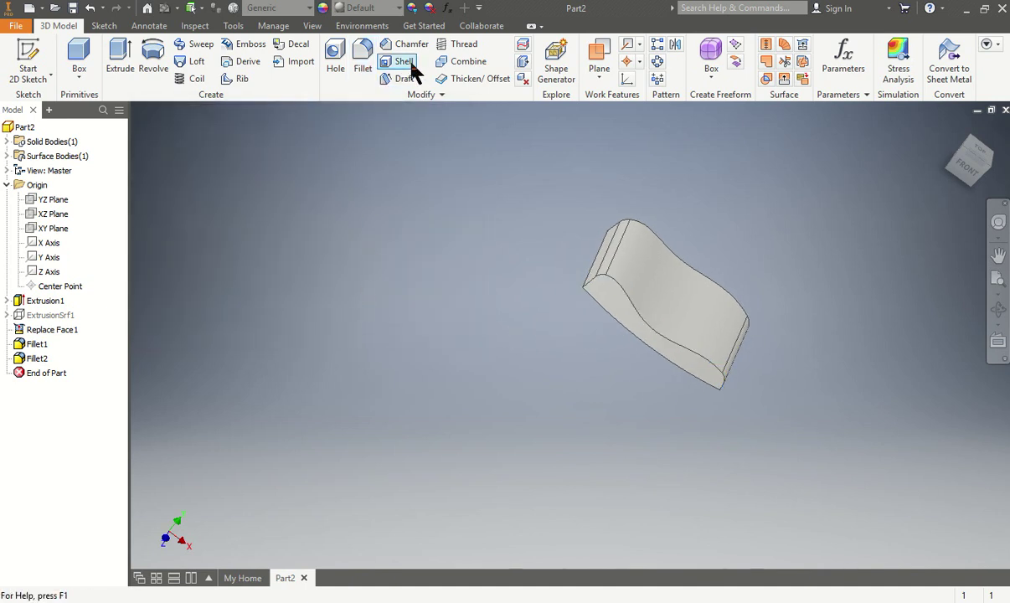
{"action": "left_click", "coordinate": [361, 59]}
{"action": "left_click", "coordinate": [255, 136]}
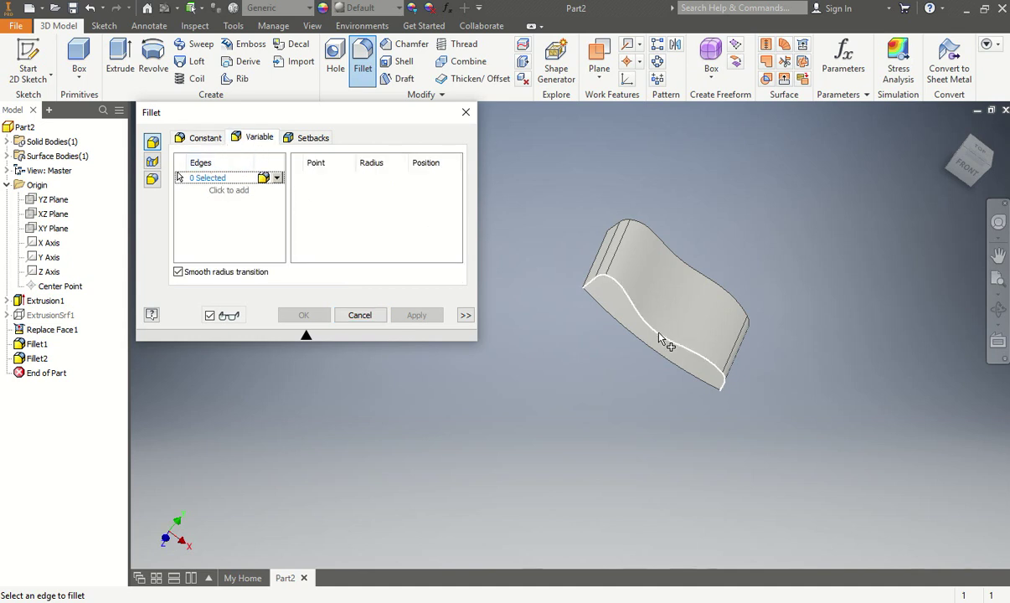
{"action": "left_click", "coordinate": [620, 313]}
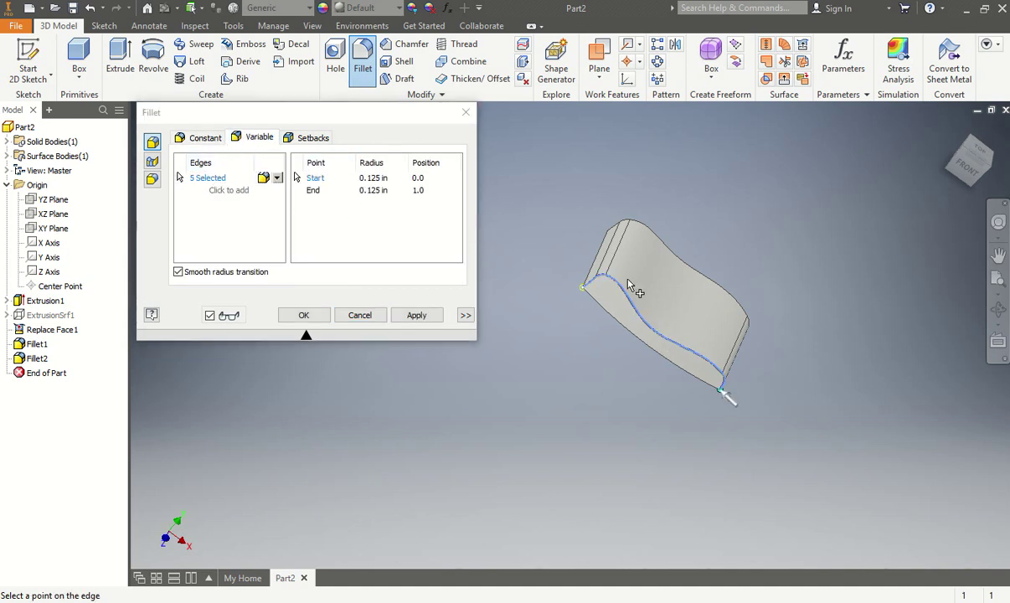
{"action": "scroll", "coordinate": [712, 312], "scroll_direction": "up", "scroll_amount": 3}
{"action": "scroll", "coordinate": [654, 339], "scroll_direction": "down", "scroll_amount": 2}
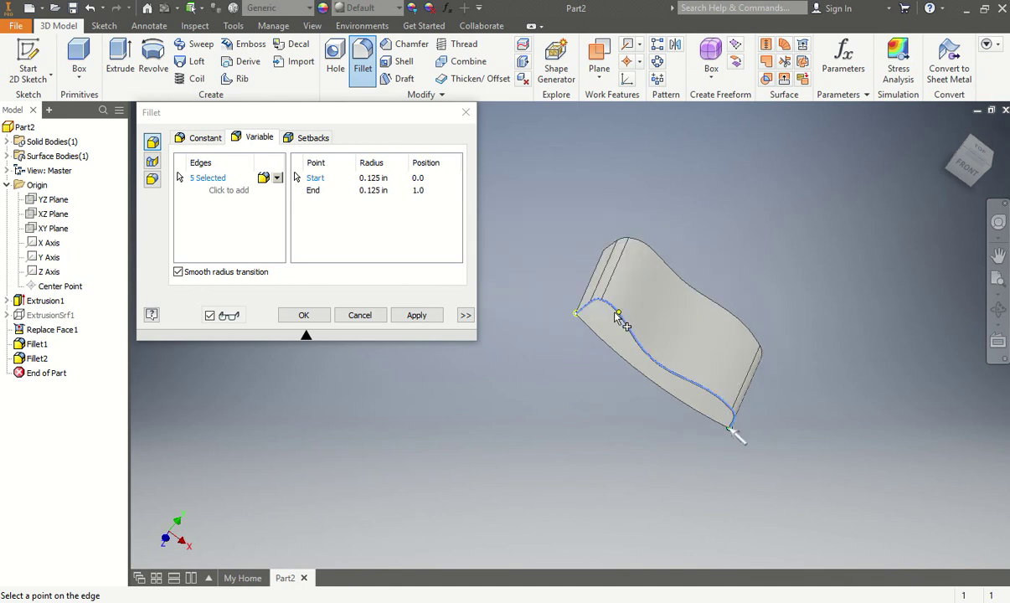
{"action": "scroll", "coordinate": [574, 317], "scroll_direction": "up", "scroll_amount": 4}
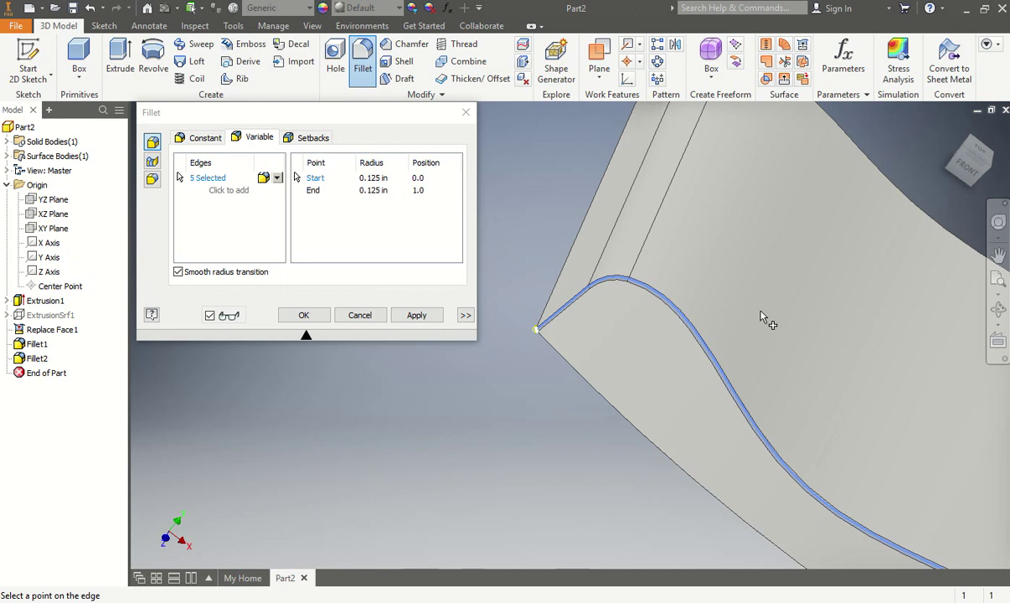
{"action": "scroll", "coordinate": [717, 300], "scroll_direction": "down", "scroll_amount": 4}
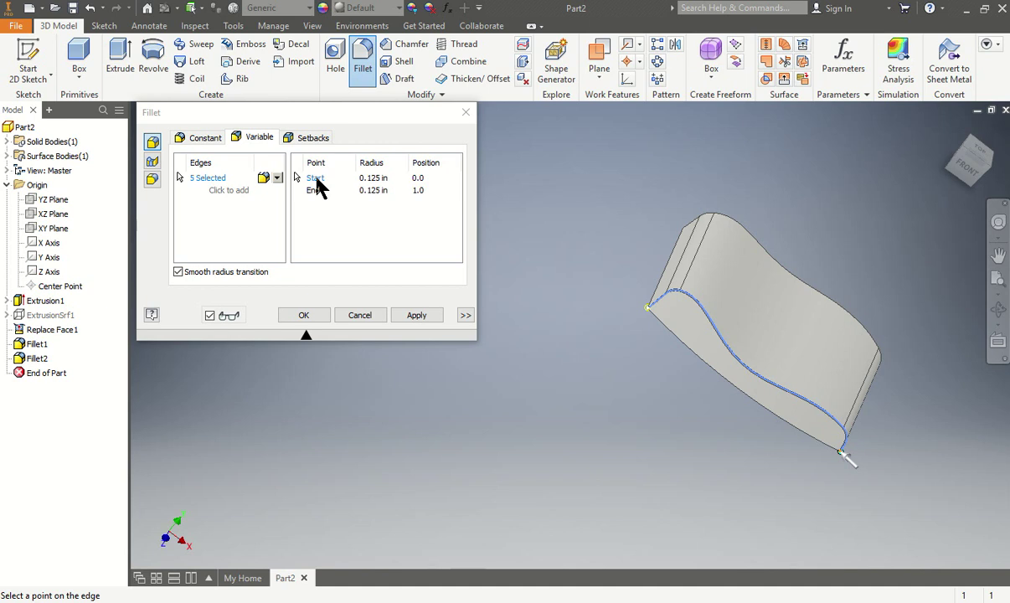
{"action": "left_click", "coordinate": [317, 181]}
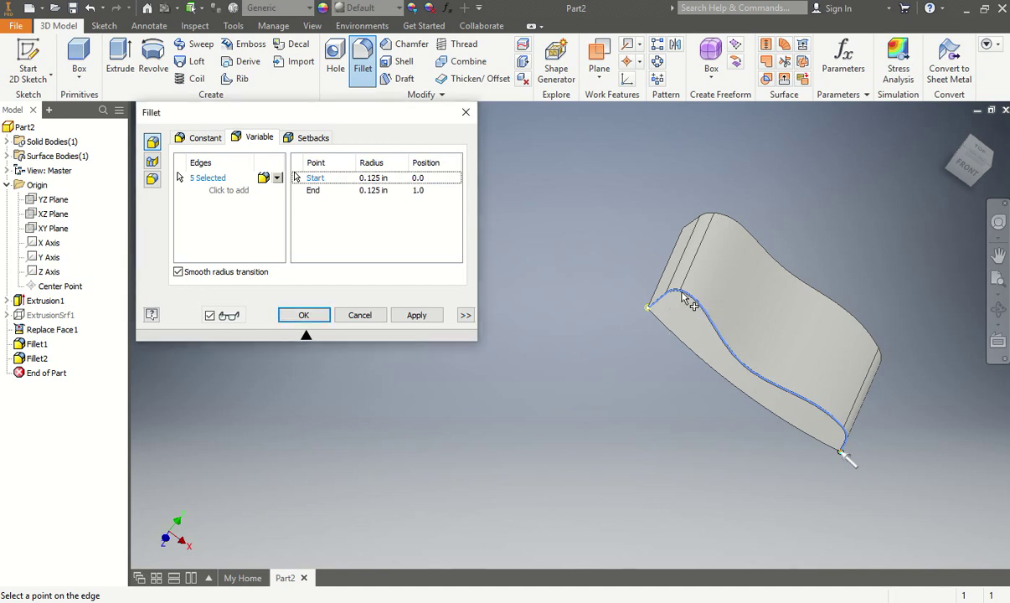
{"action": "scroll", "coordinate": [689, 295], "scroll_direction": "up", "scroll_amount": 3}
{"action": "scroll", "coordinate": [689, 295], "scroll_direction": "up", "scroll_amount": 1}
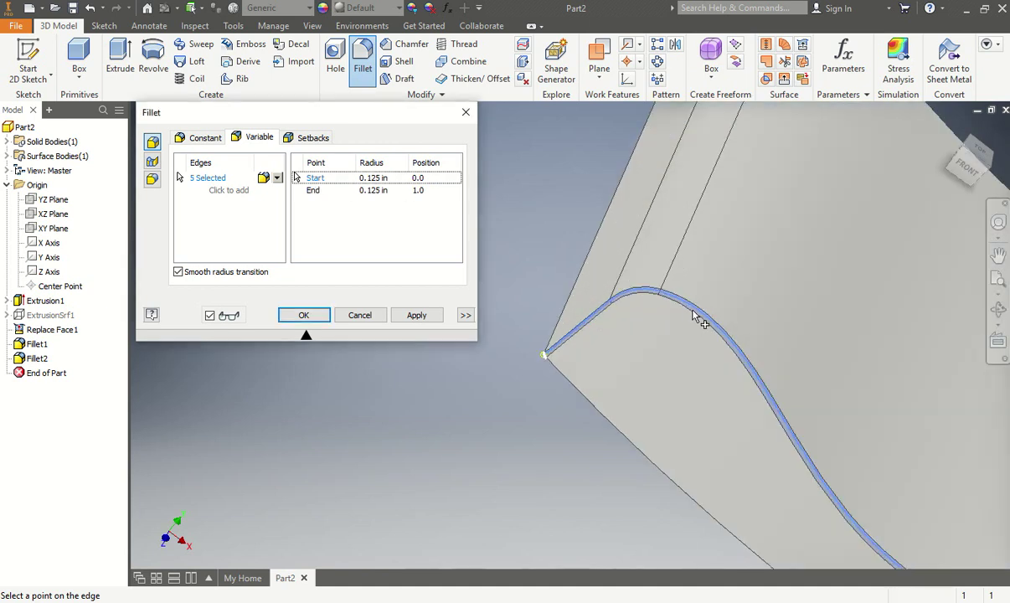
{"action": "scroll", "coordinate": [697, 319], "scroll_direction": "down", "scroll_amount": 5}
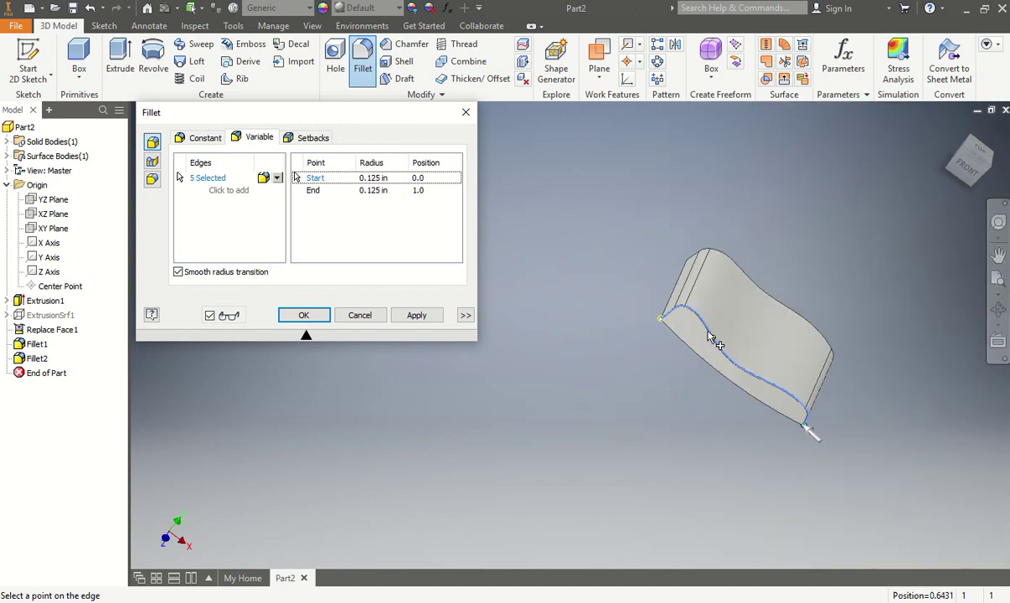
{"action": "scroll", "coordinate": [682, 328], "scroll_direction": "up", "scroll_amount": 5}
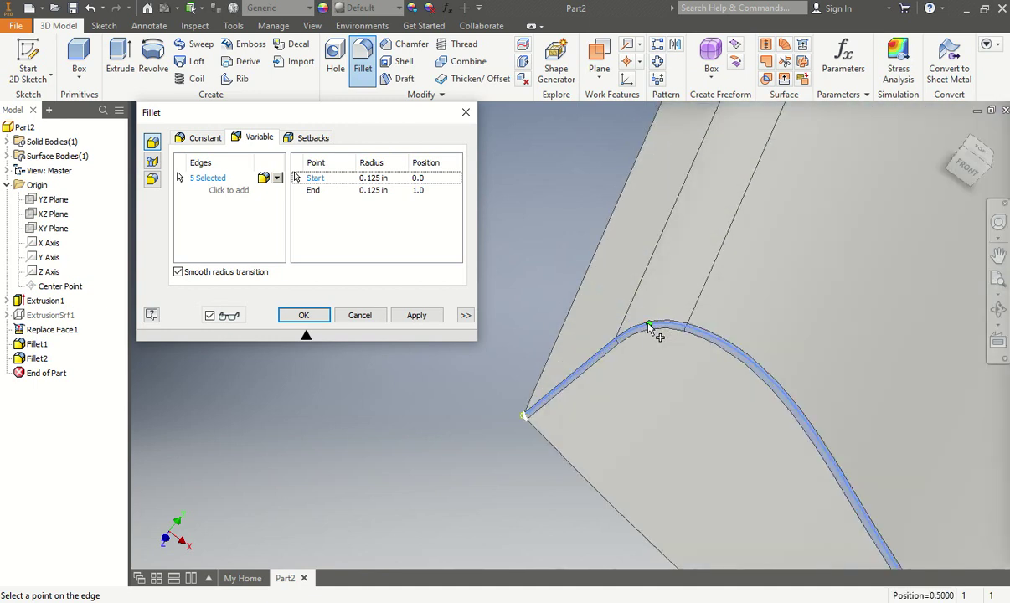
{"action": "left_click", "coordinate": [650, 326]}
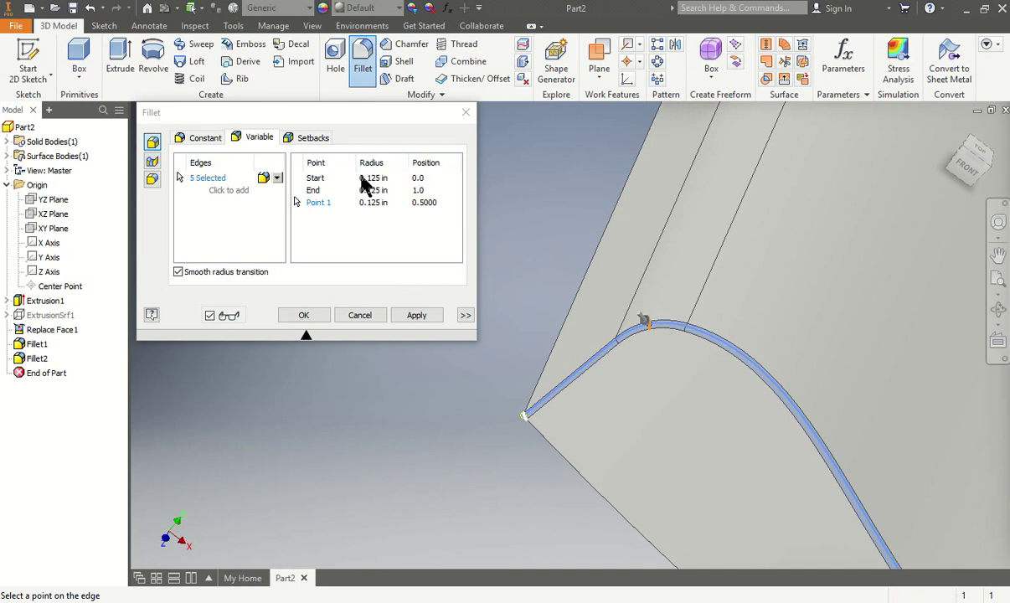
{"action": "left_click", "coordinate": [316, 205]}
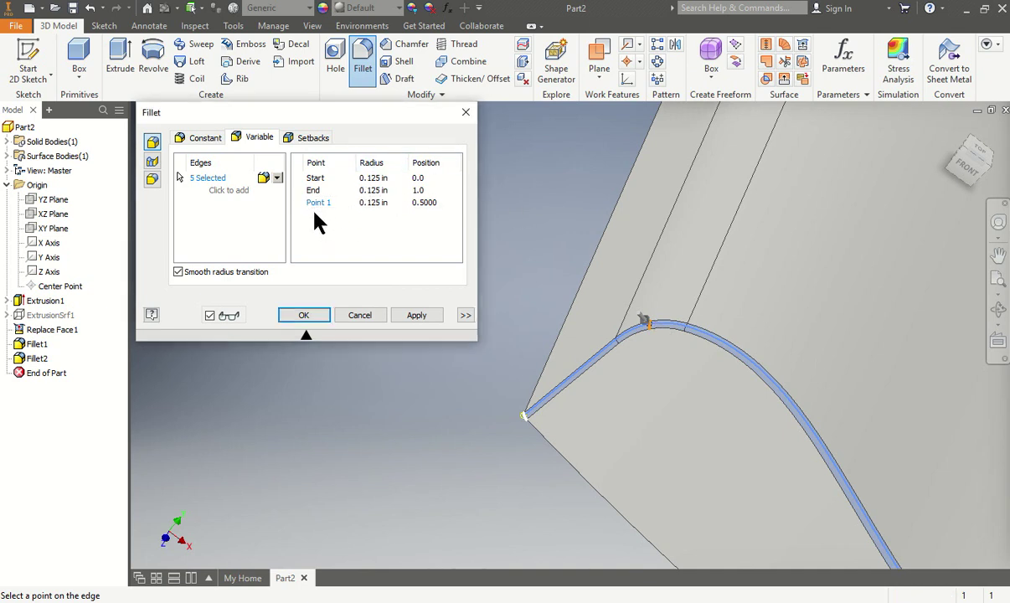
{"action": "scroll", "coordinate": [687, 402], "scroll_direction": "down", "scroll_amount": 5}
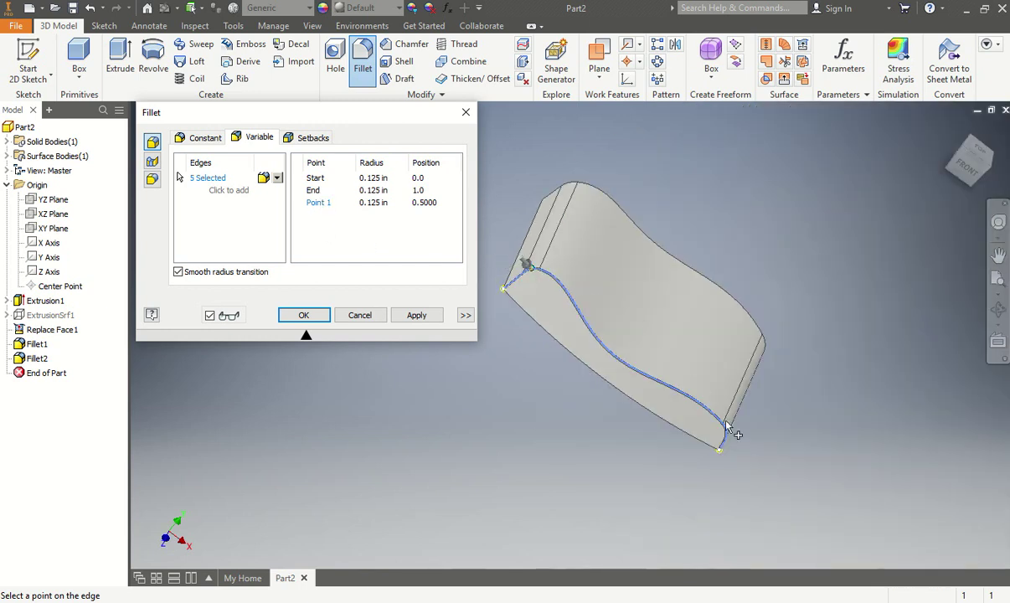
{"action": "scroll", "coordinate": [697, 425], "scroll_direction": "up", "scroll_amount": 5}
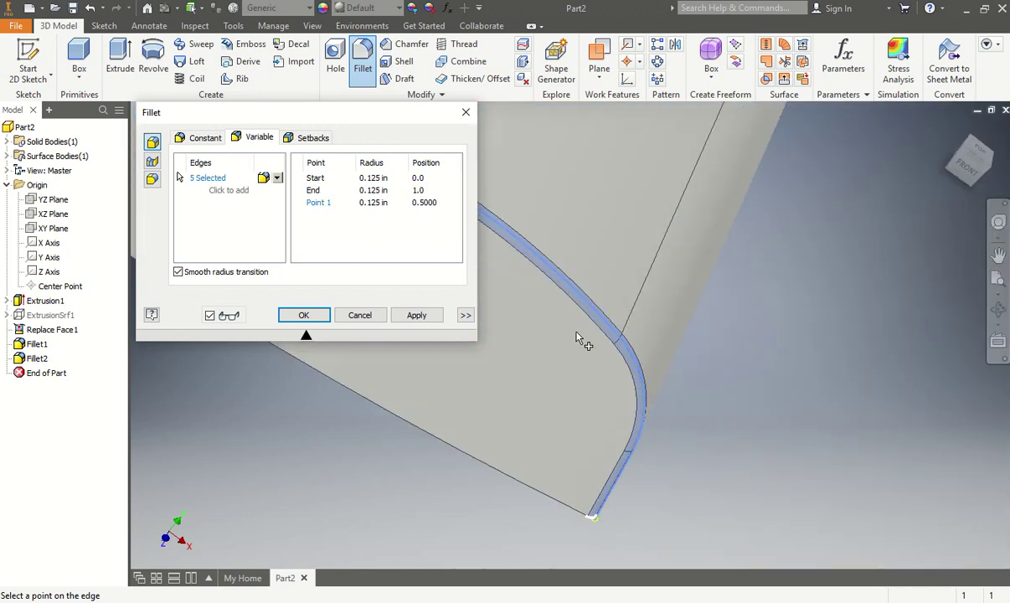
{"action": "scroll", "coordinate": [580, 339], "scroll_direction": "down", "scroll_amount": 5}
{"action": "scroll", "coordinate": [670, 219], "scroll_direction": "up", "scroll_amount": 5}
{"action": "scroll", "coordinate": [680, 241], "scroll_direction": "up", "scroll_amount": 3}
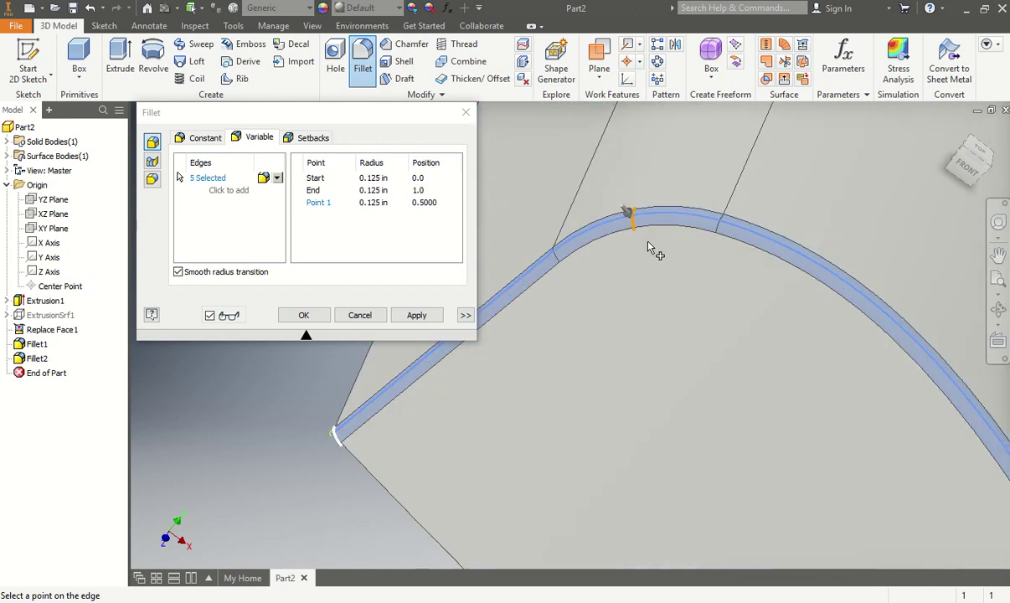
{"action": "middle_click_drag", "start_coordinate": [573, 262], "coordinate": [664, 259]}
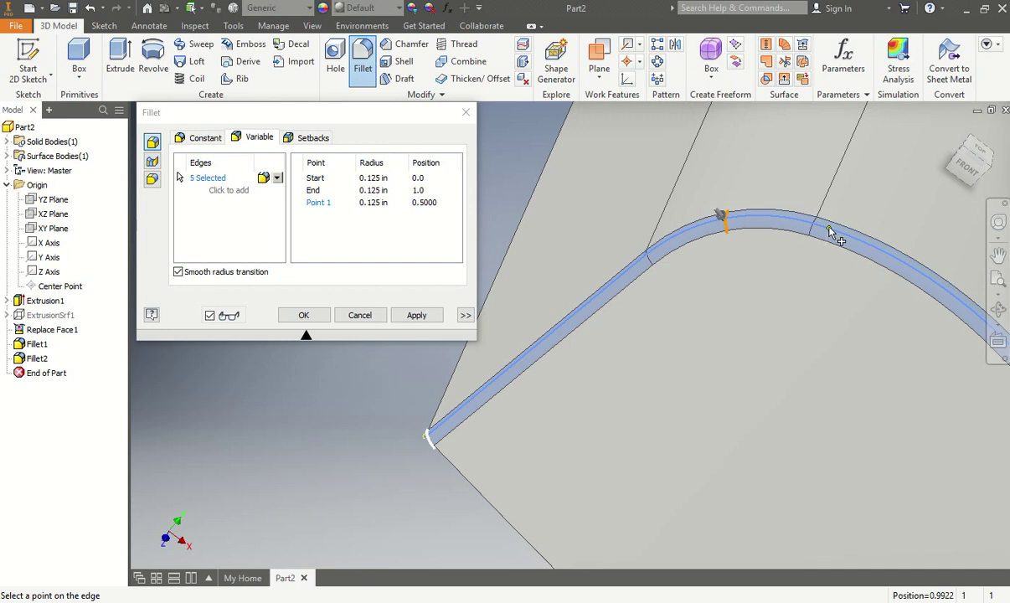
{"action": "left_click", "coordinate": [894, 260]}
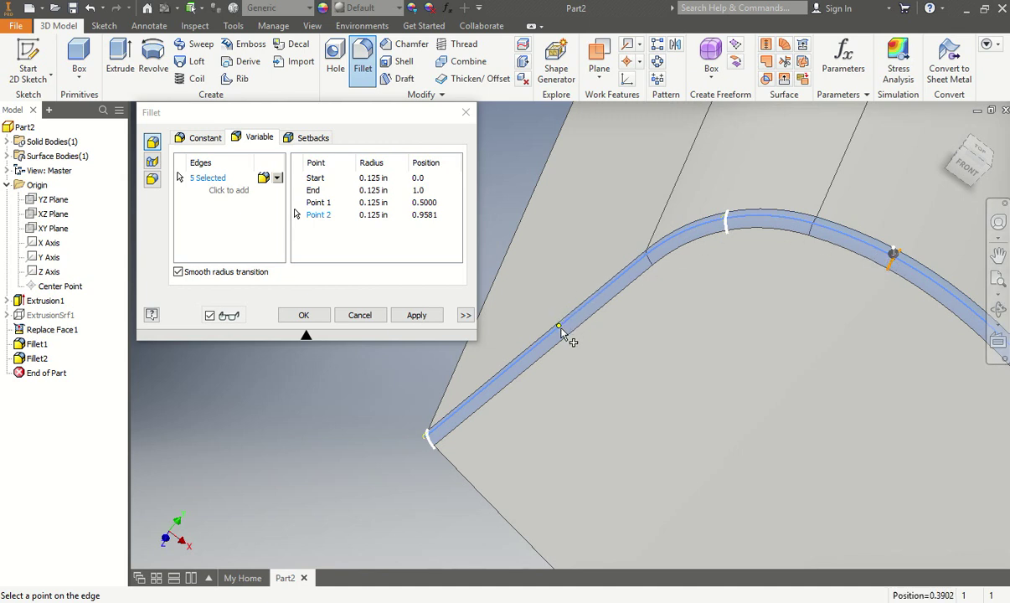
{"action": "scroll", "coordinate": [559, 333], "scroll_direction": "up", "scroll_amount": 3}
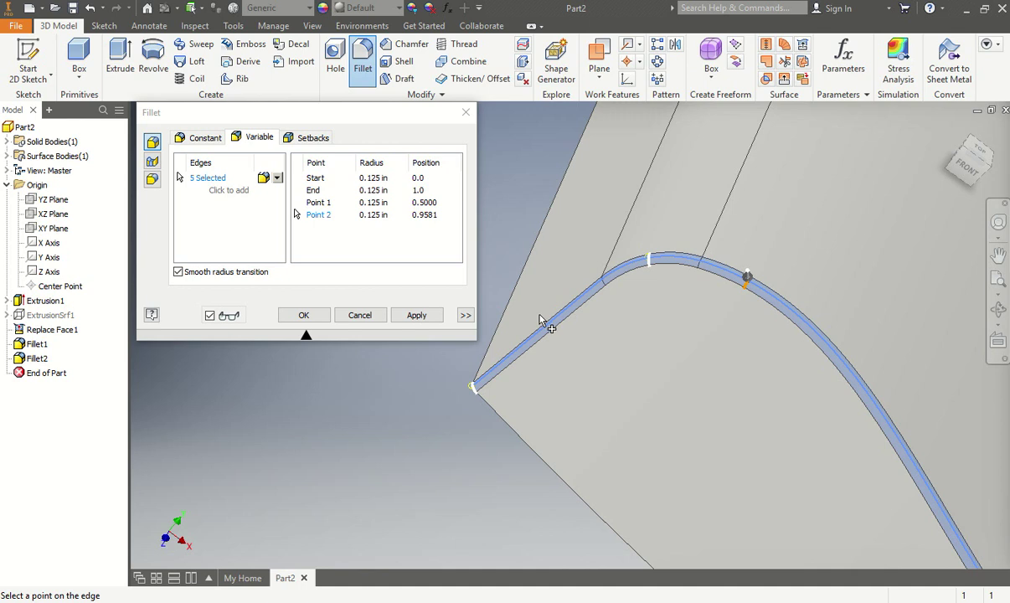
{"action": "scroll", "coordinate": [641, 310], "scroll_direction": "up", "scroll_amount": 4}
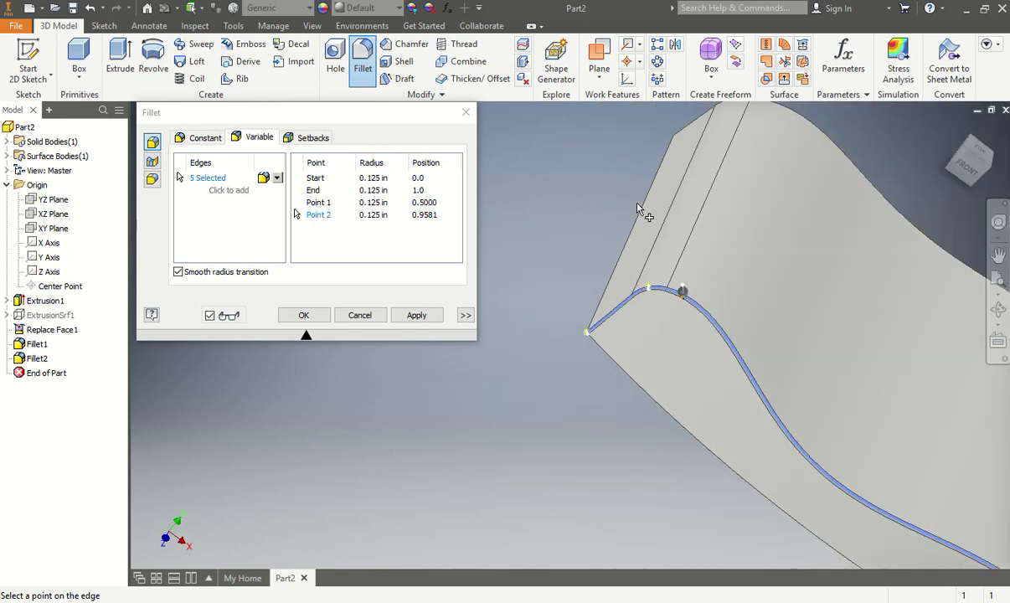
{"action": "key", "text": "Return"}
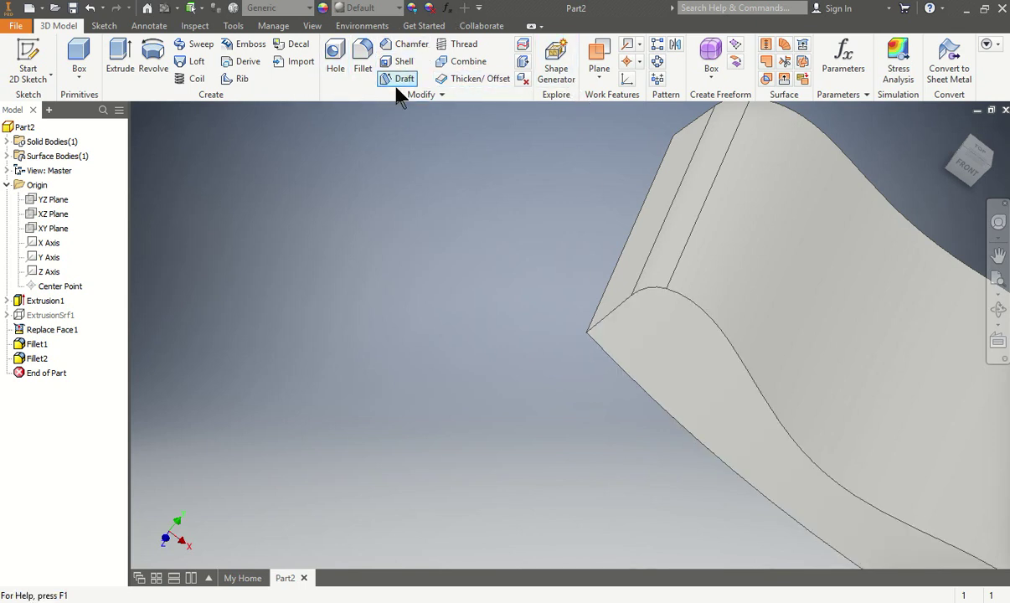
- Start a variable fillet on the front wavy top edge chain and add two intermediate points at positions of about 0.40 and 0.84
{"action": "left_click", "coordinate": [358, 69]}
{"action": "left_click", "coordinate": [256, 138]}
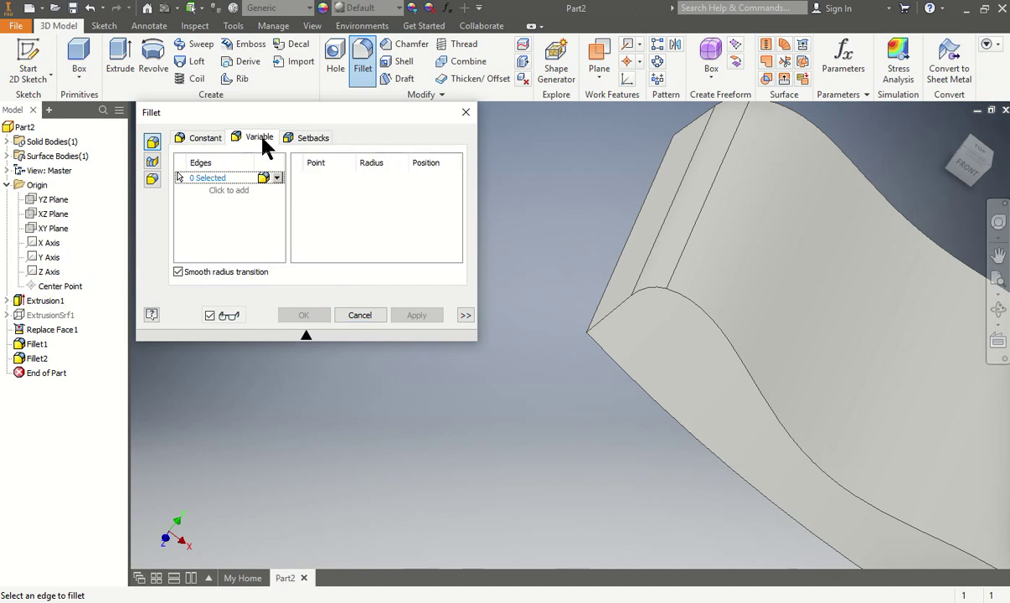
{"action": "left_click", "coordinate": [761, 379]}
{"action": "left_click", "coordinate": [313, 179]}
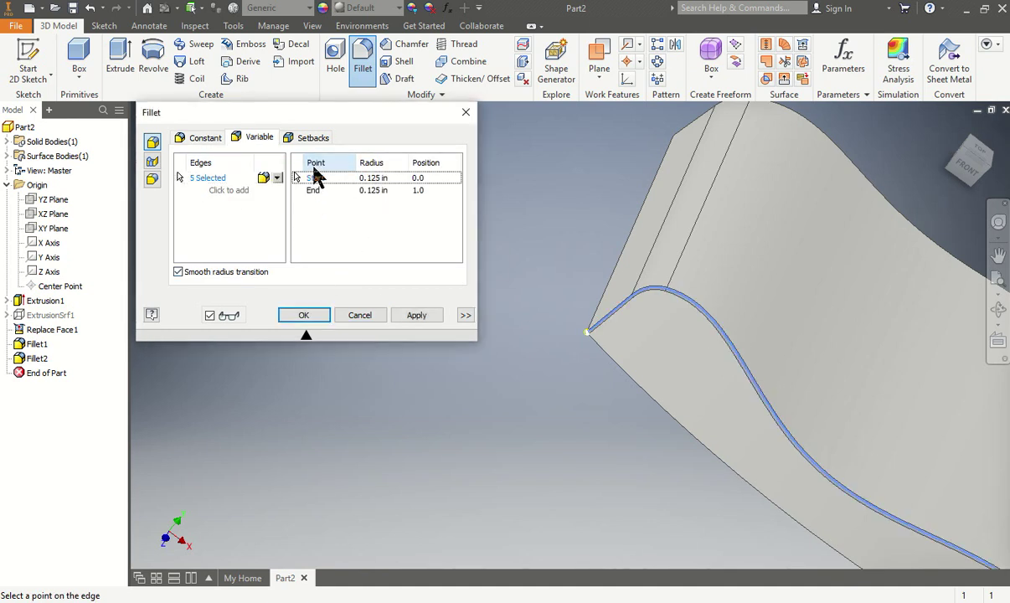
{"action": "left_click", "coordinate": [654, 290]}
{"action": "left_click", "coordinate": [720, 332]}
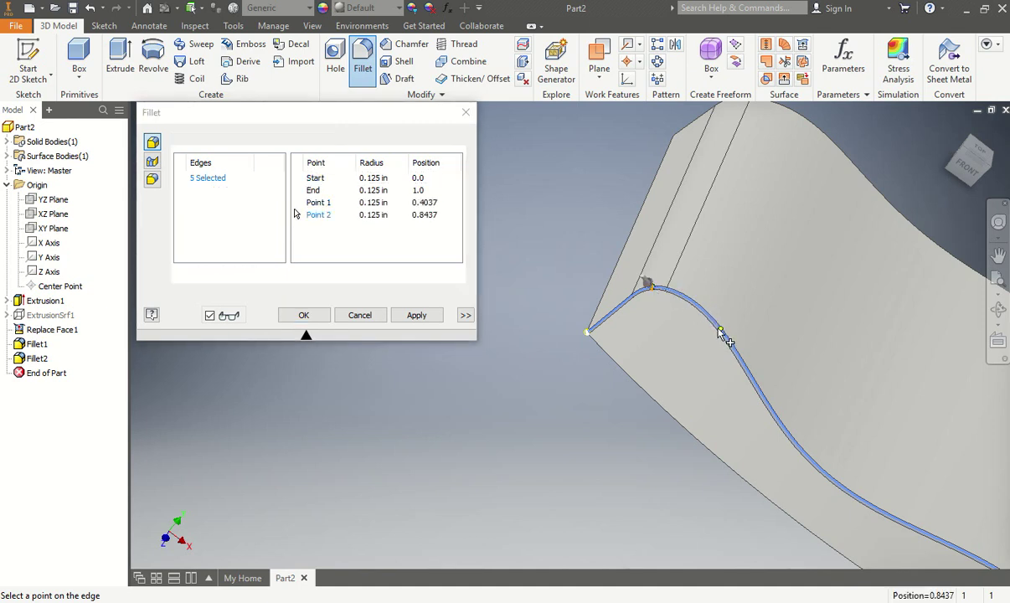
- Set the variable fillet's Point 1 position to 0.2904 and its Point 2 position to 0.625
{"action": "left_click", "coordinate": [424, 202]}
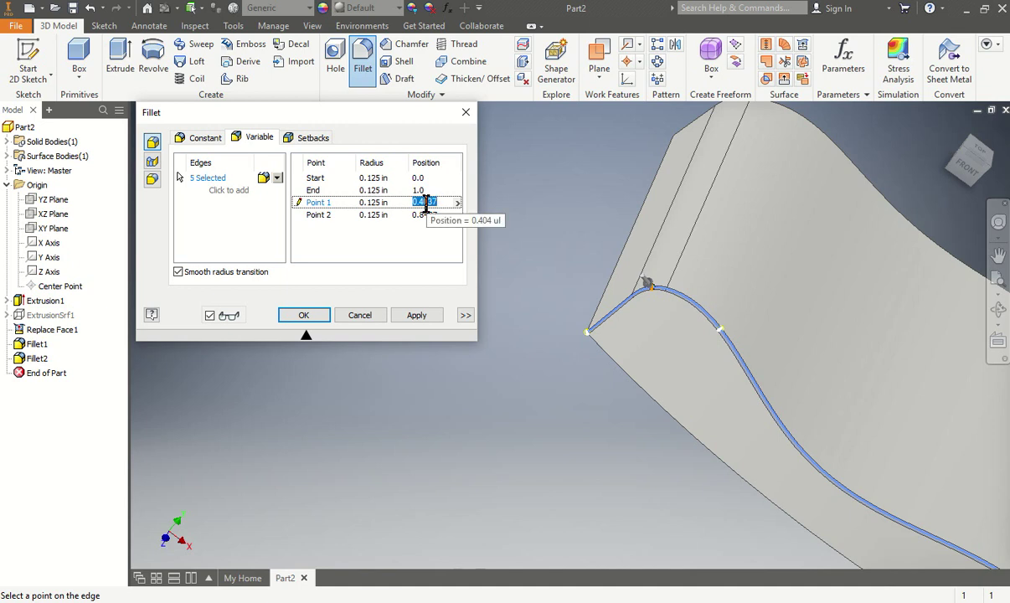
{"action": "type", "text": "0.2904"}
{"action": "key", "text": "Return"}
{"action": "left_click", "coordinate": [432, 216]}
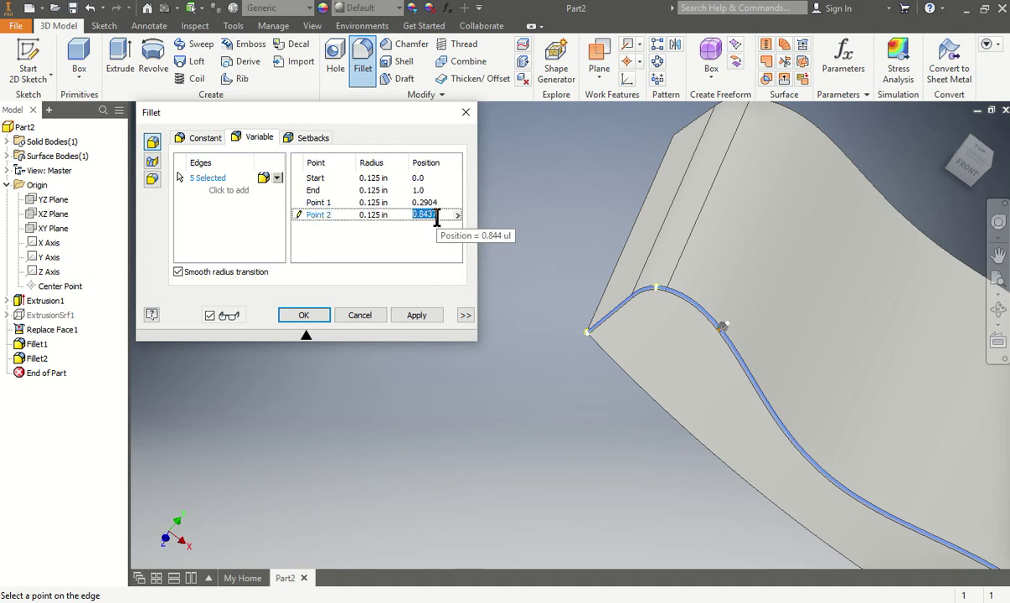
{"action": "type", "text": ".625"}
{"action": "key", "text": "Return"}
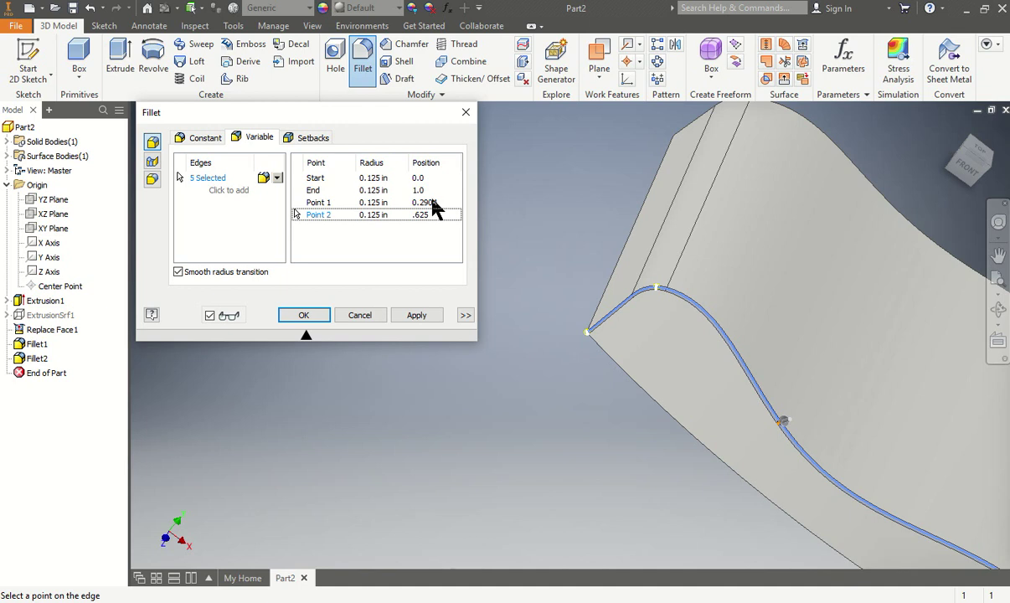
{"action": "left_click", "coordinate": [423, 215]}
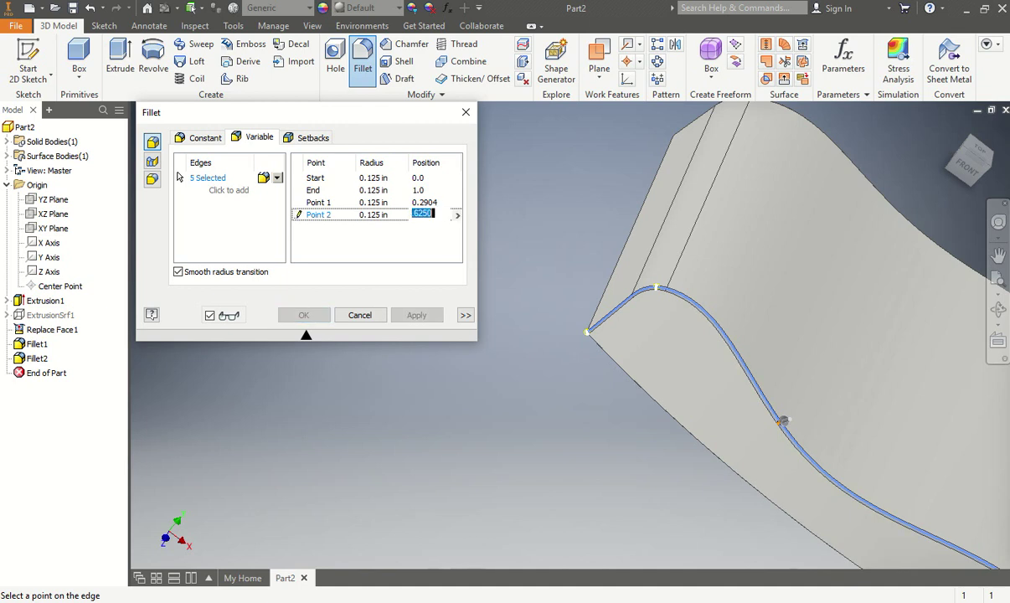
{"action": "key", "text": "Return"}
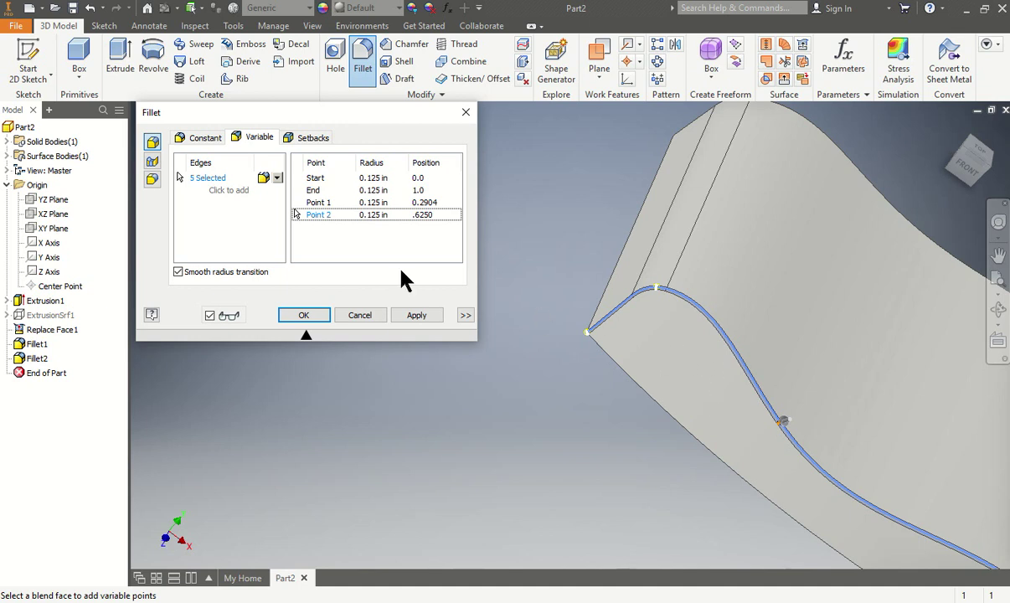
- Set the variable fillet's radius to 0.6 in at both the start and end points
{"action": "left_click", "coordinate": [375, 202]}
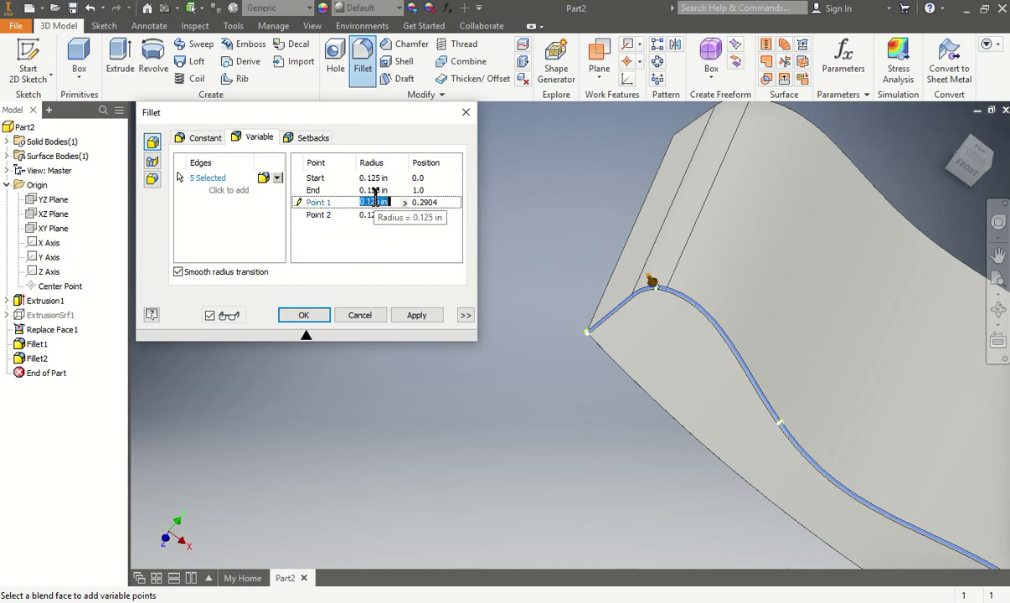
{"action": "left_click", "coordinate": [372, 178]}
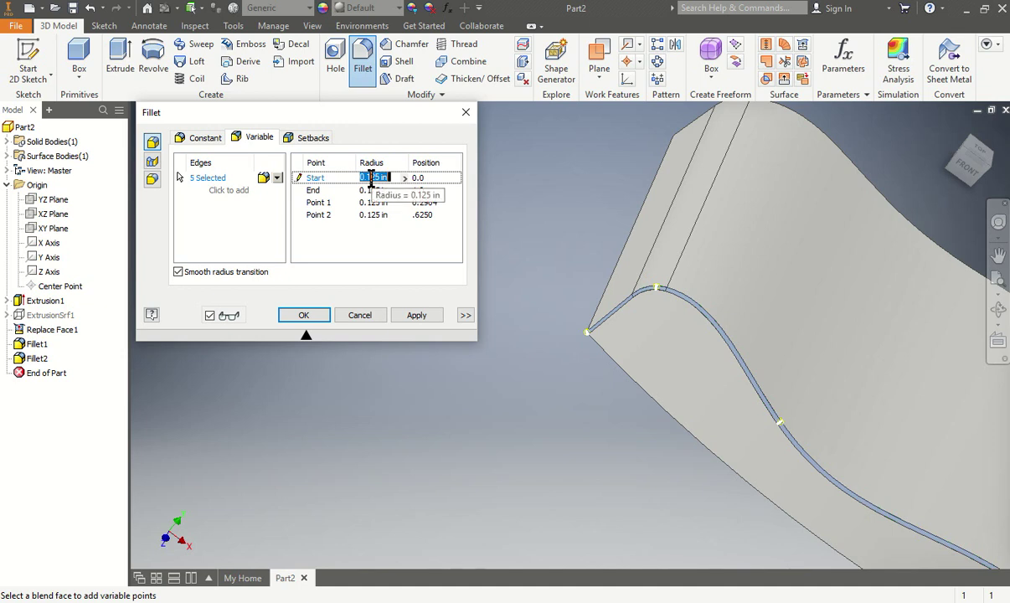
{"action": "type", "text": ".6"}
{"action": "left_click", "coordinate": [372, 190]}
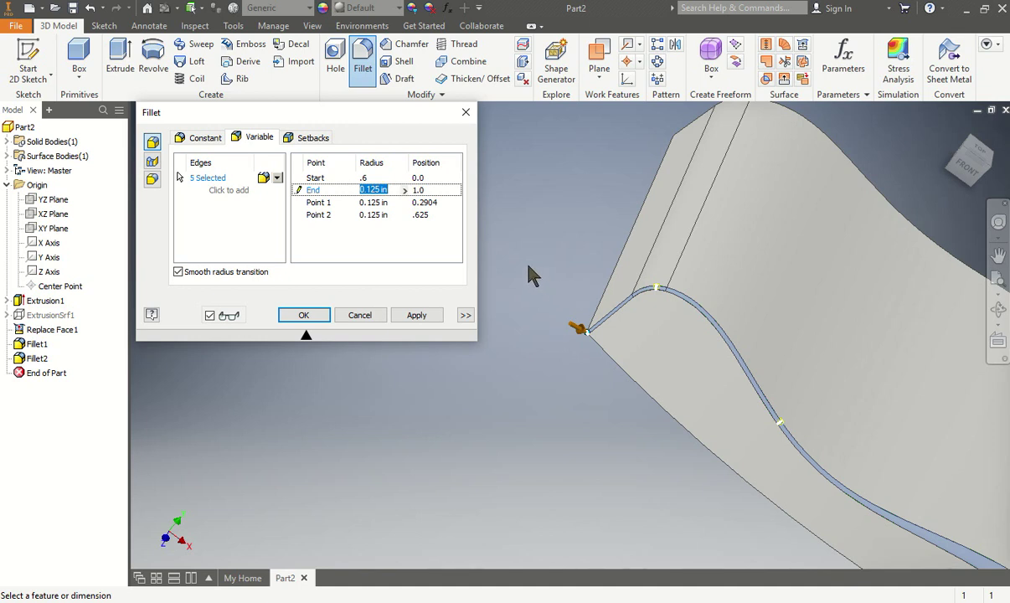
{"action": "type", "text": "."}
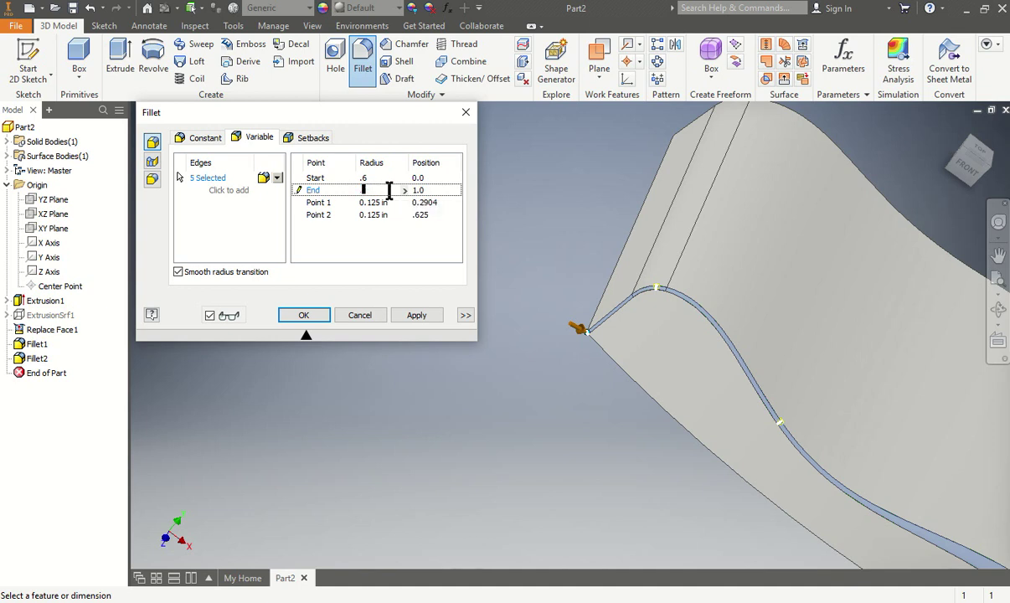
{"action": "type", "text": "6"}
- Set the variable fillet's radius to 1 in at Point 1 and 0.8 in at Point 2
{"action": "left_click", "coordinate": [369, 201]}
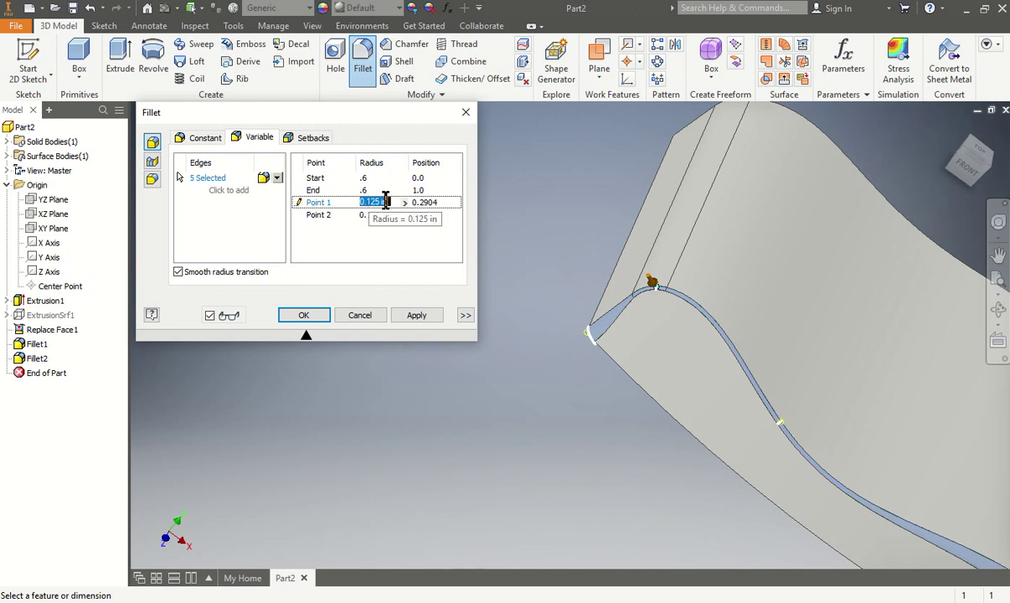
{"action": "type", "text": "1"}
{"action": "key", "text": "Return"}
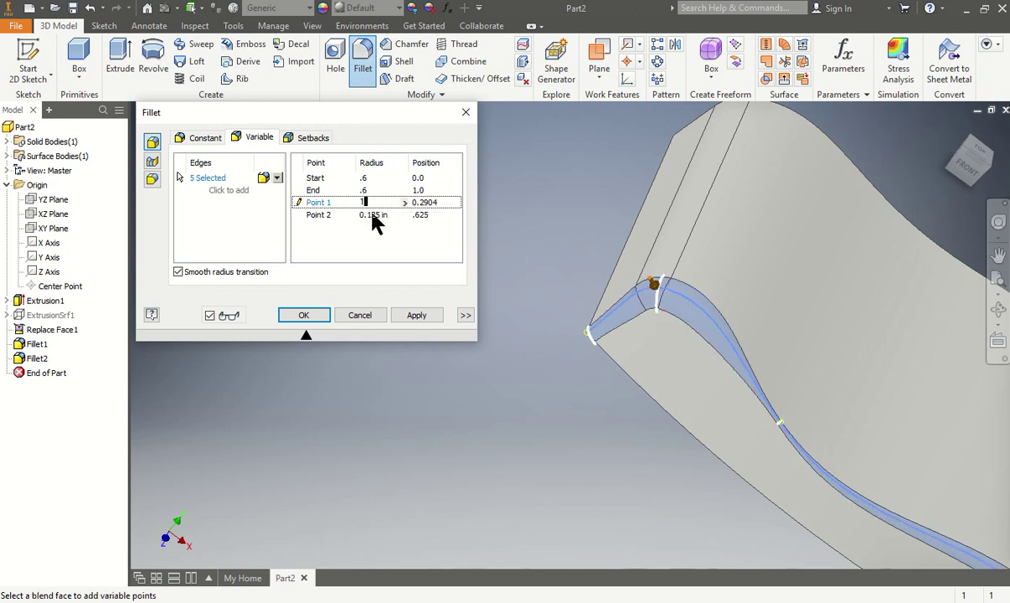
{"action": "left_click", "coordinate": [374, 214]}
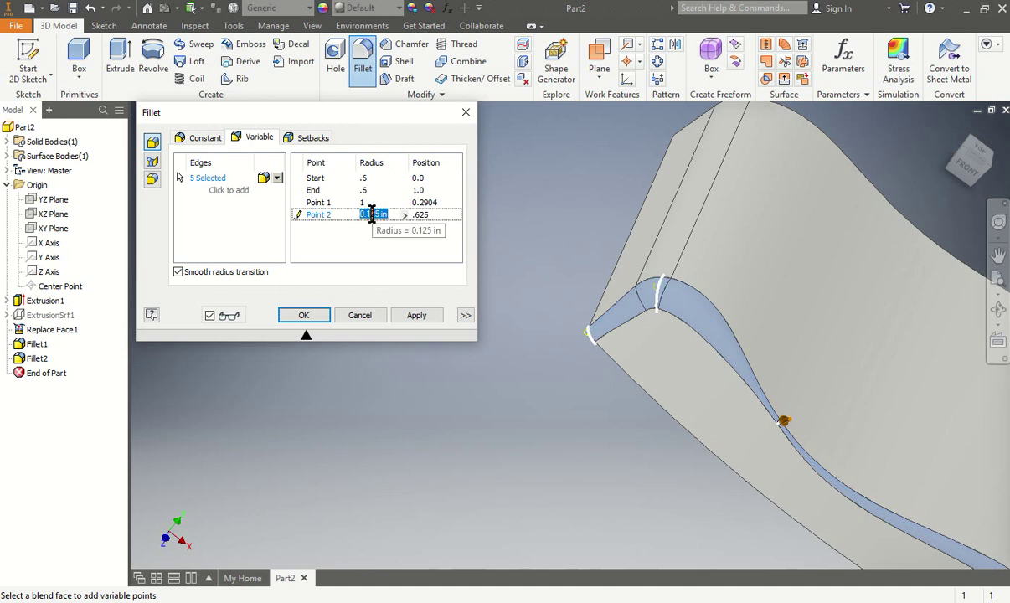
{"action": "type", "text": ".8"}
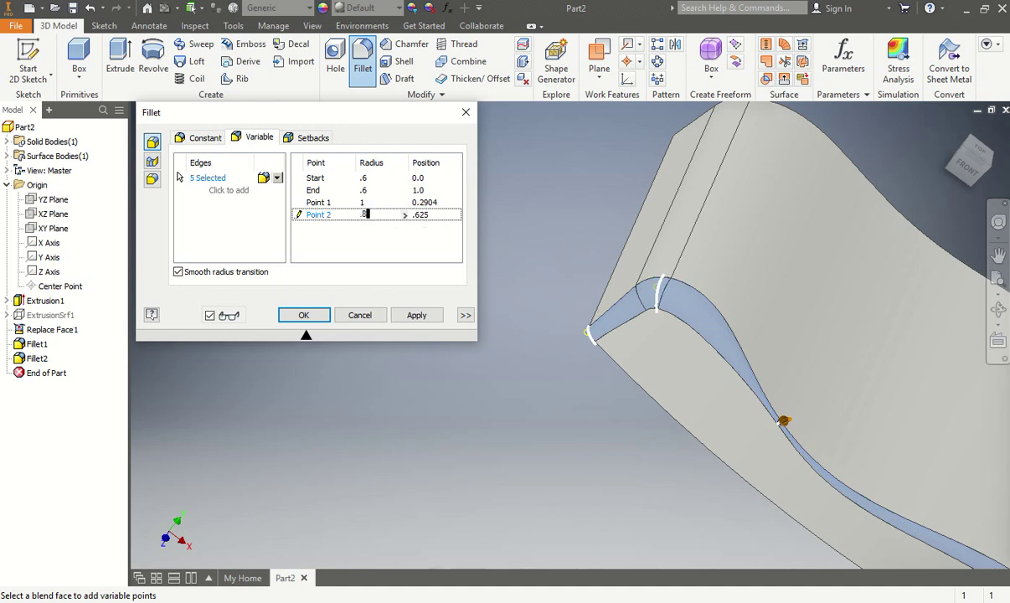
- Apply the variable fillet to the front wavy top edge chain with a 0.8 in Point 2 radius and end the Fillet command
{"action": "key", "text": "Return"}
{"action": "left_click", "coordinate": [366, 202]}
{"action": "scroll", "coordinate": [575, 214], "scroll_direction": "down", "scroll_amount": 4}
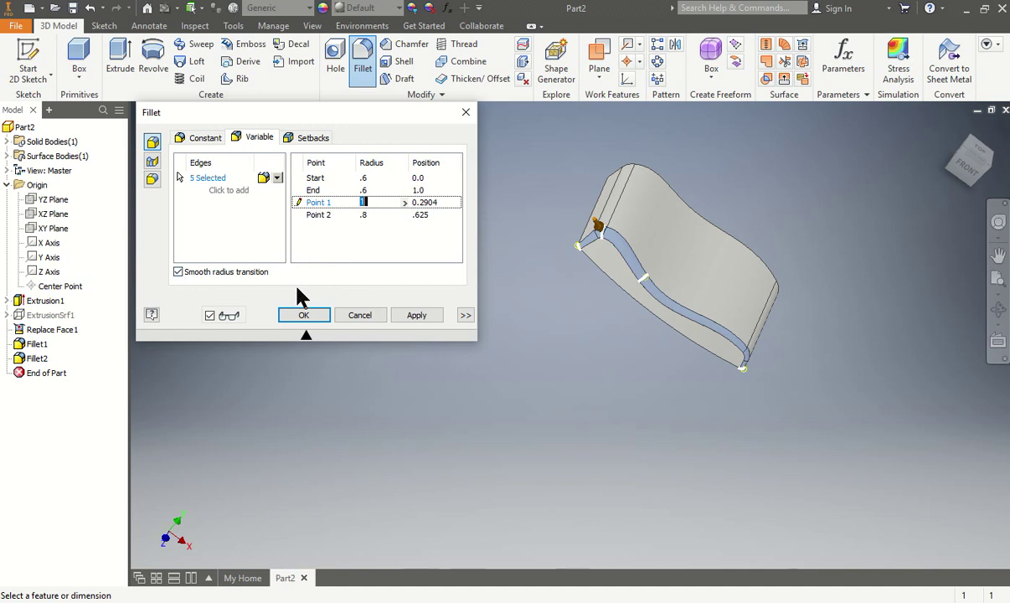
{"action": "left_click", "coordinate": [466, 316]}
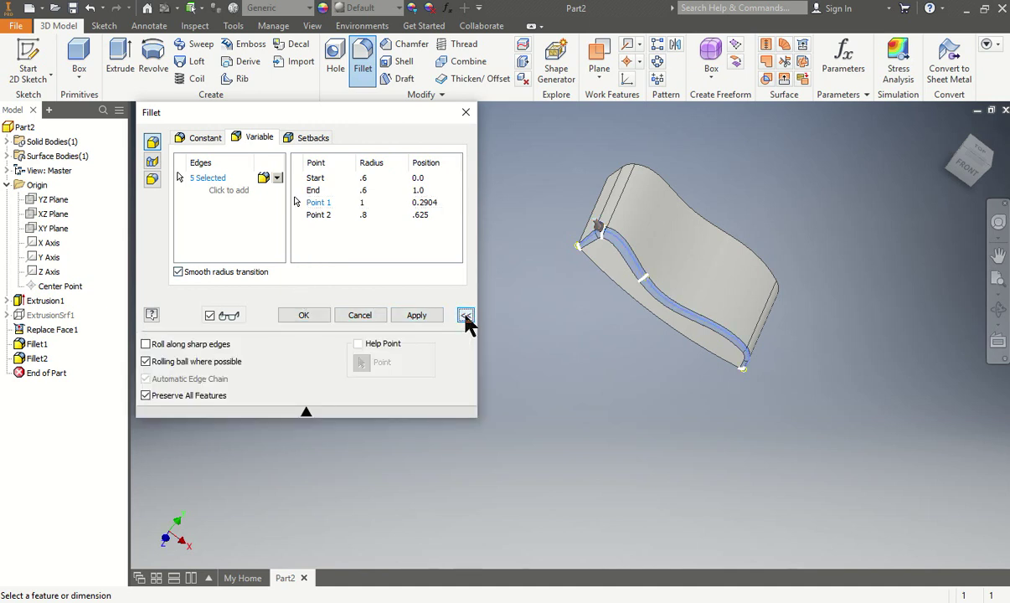
{"action": "left_click", "coordinate": [465, 315]}
{"action": "left_click", "coordinate": [423, 319]}
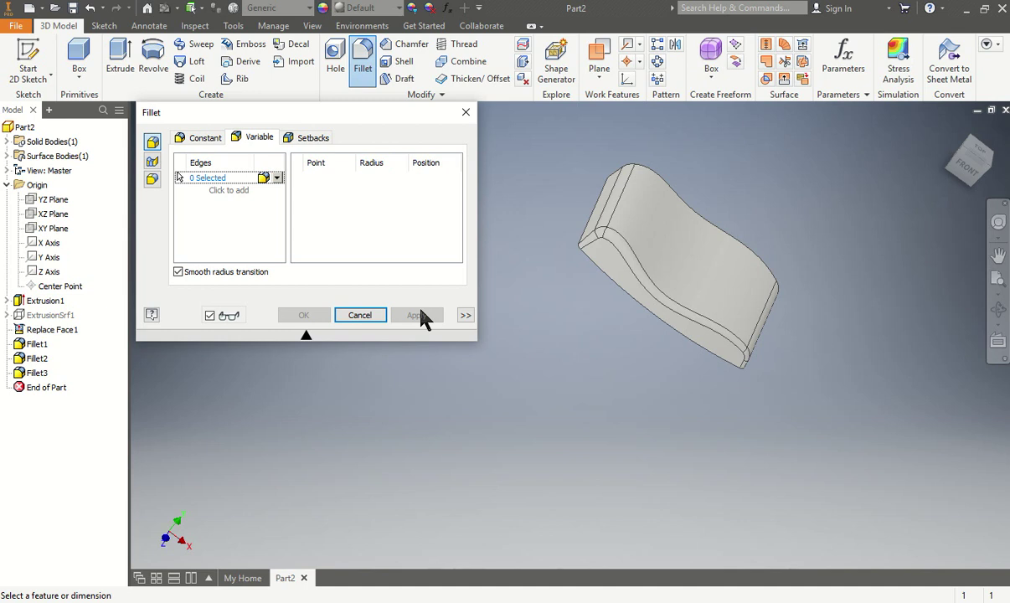
{"action": "left_click", "coordinate": [466, 112]}
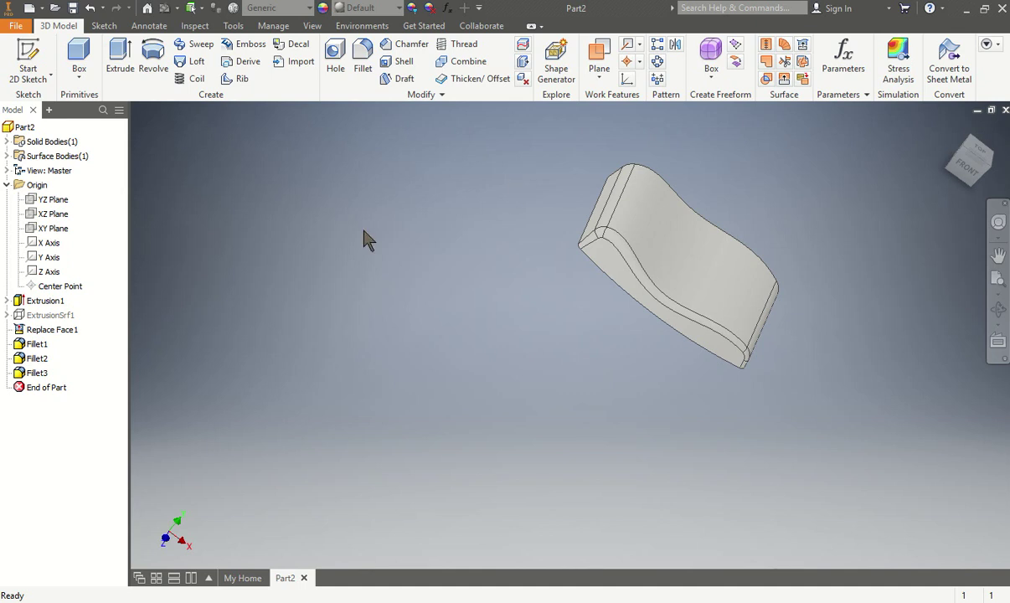
- Mirror the variable fillet feature about the XY Plane onto the opposite side edge of the body
{"action": "left_click", "coordinate": [37, 374]}
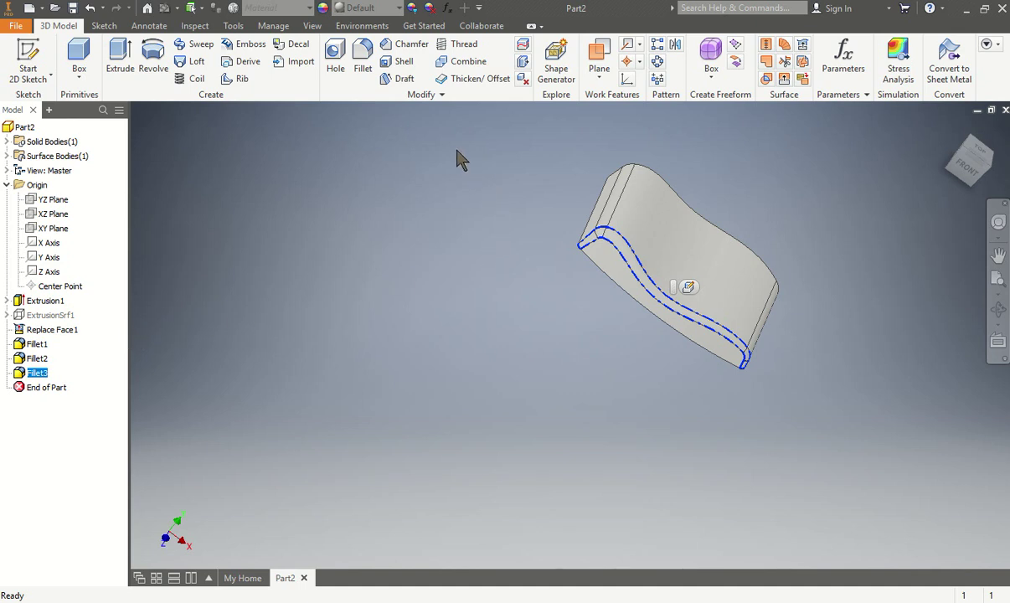
{"action": "left_click", "coordinate": [675, 44]}
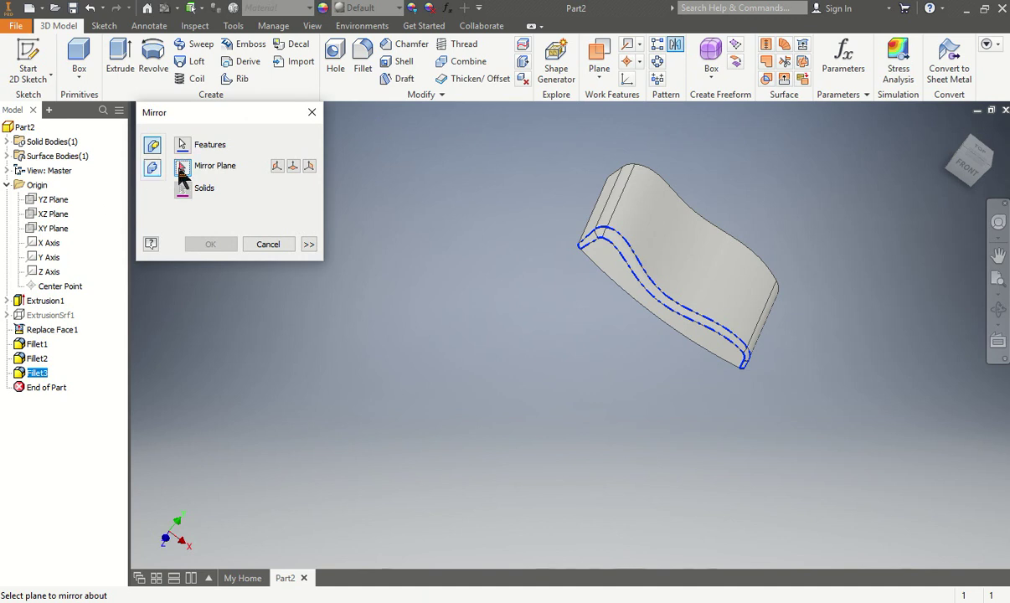
{"action": "left_click", "coordinate": [55, 214]}
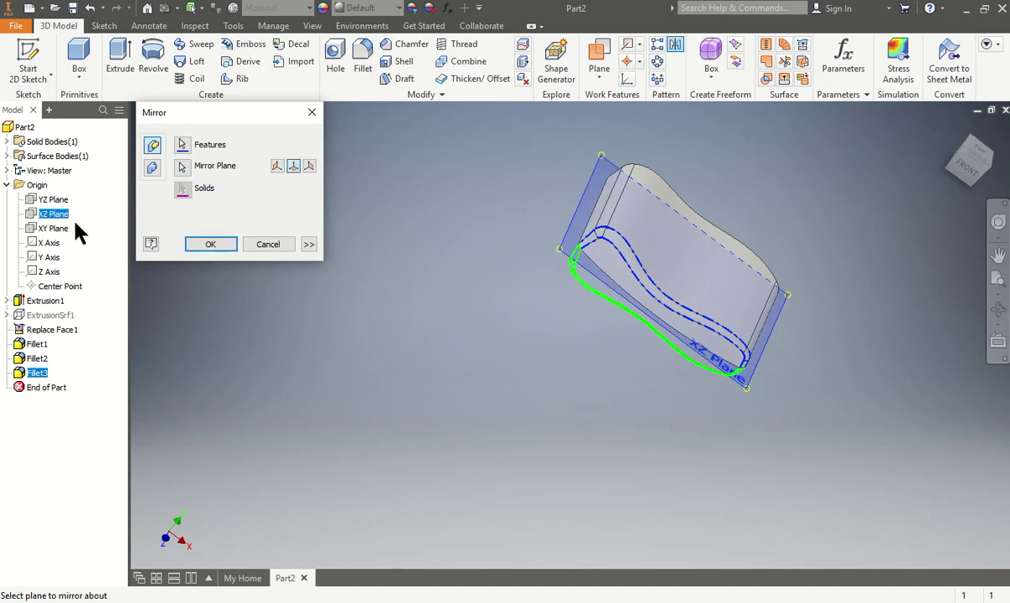
{"action": "left_click", "coordinate": [311, 167]}
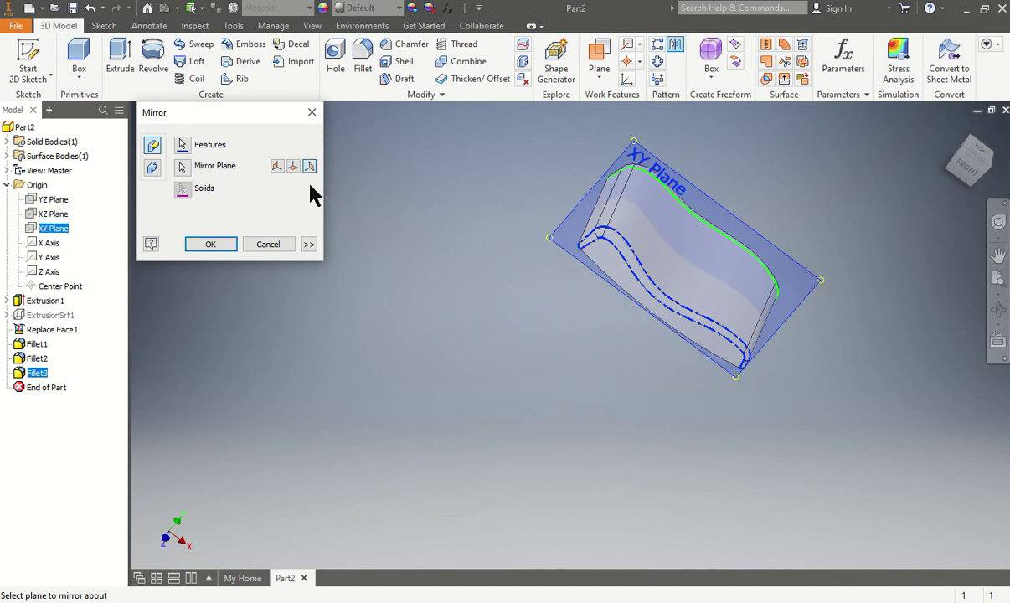
{"action": "middle_click_drag", "start_coordinate": [388, 311], "coordinate": [289, 311], "text": "shift"}
{"action": "left_click", "coordinate": [293, 166]}
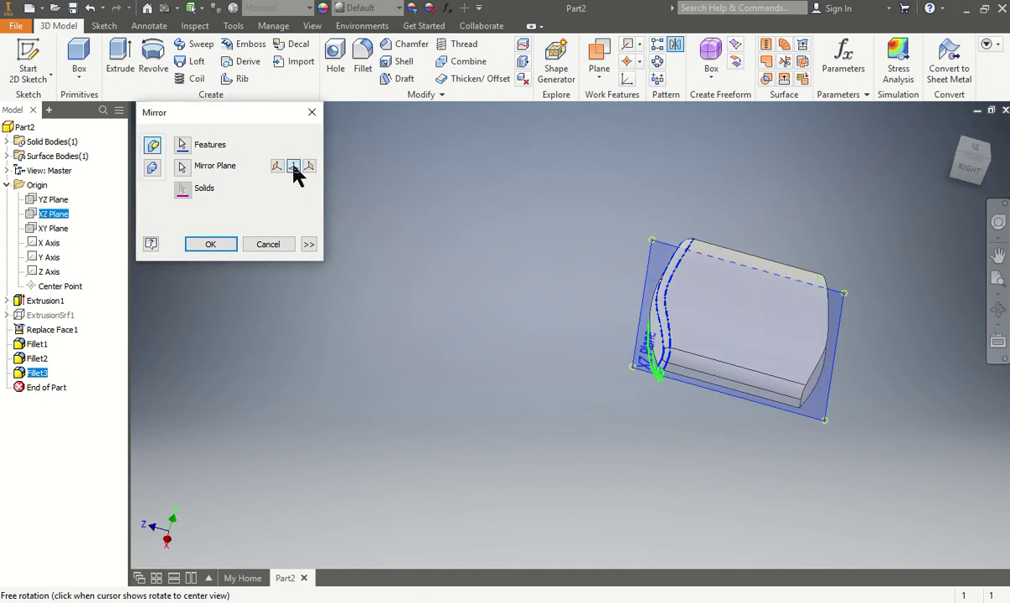
{"action": "left_click", "coordinate": [311, 167]}
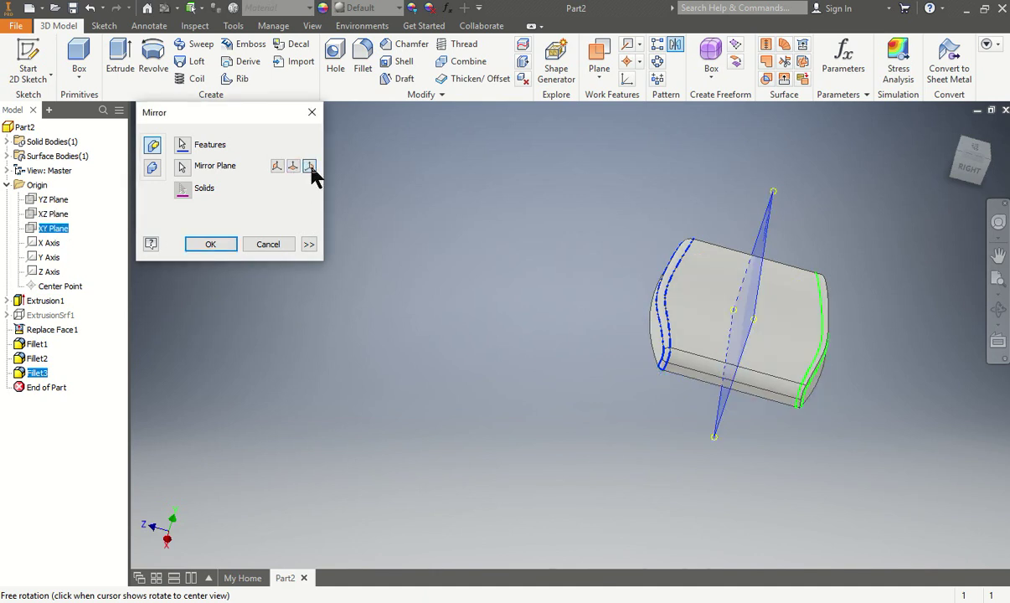
{"action": "left_click", "coordinate": [212, 244]}
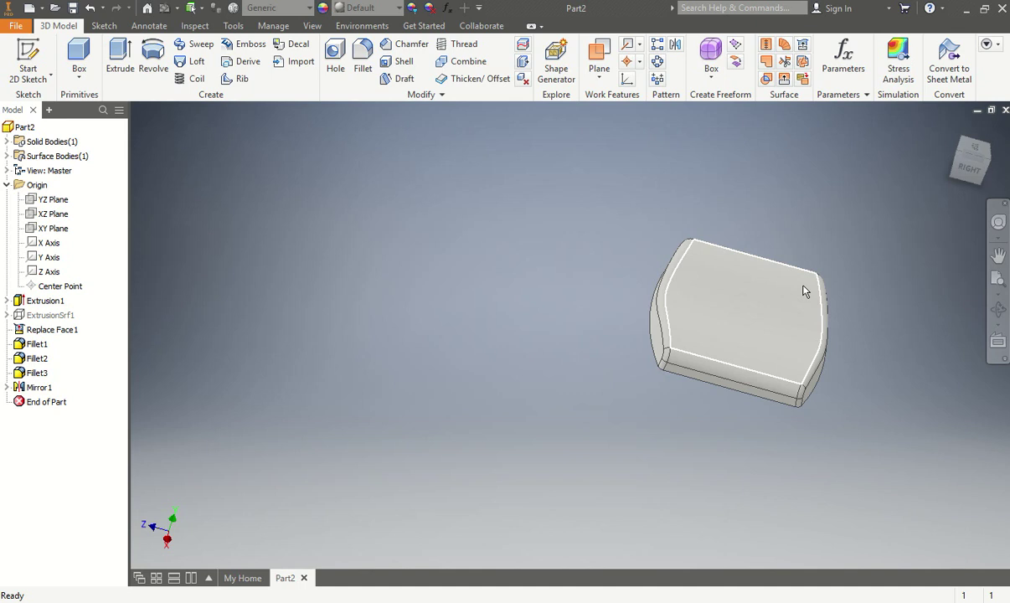
- Examine the mirrored fillet and the body's underside from several angles, ending in the isometric home view
{"action": "mouse_move", "coordinate": [826, 317]}
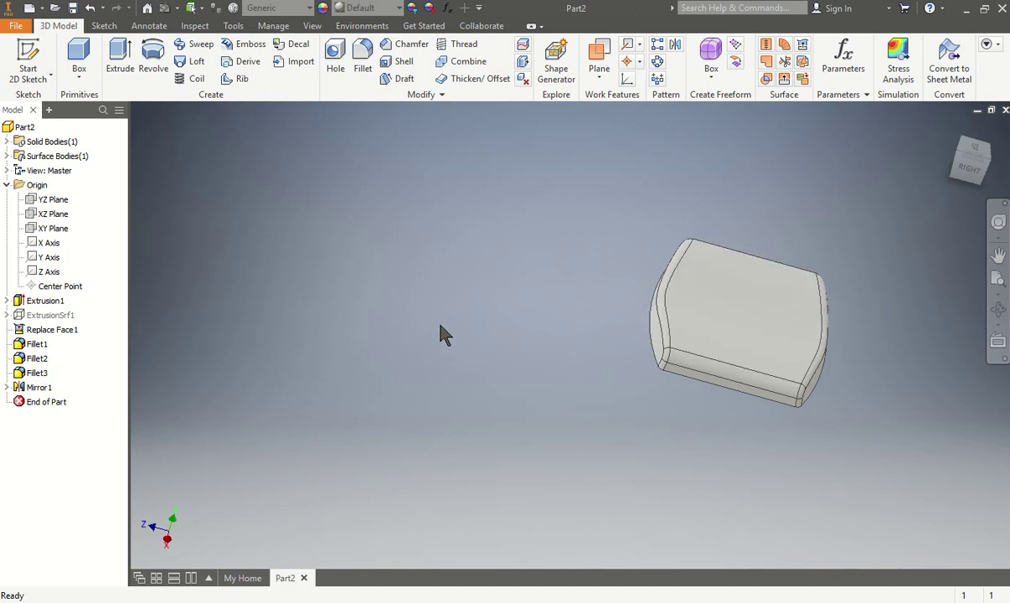
{"action": "scroll", "coordinate": [327, 390], "scroll_direction": "up", "scroll_amount": 3}
{"action": "scroll", "coordinate": [375, 336], "scroll_direction": "down", "scroll_amount": 4}
{"action": "middle_click_drag", "start_coordinate": [375, 336], "coordinate": [478, 332], "text": "shift"}
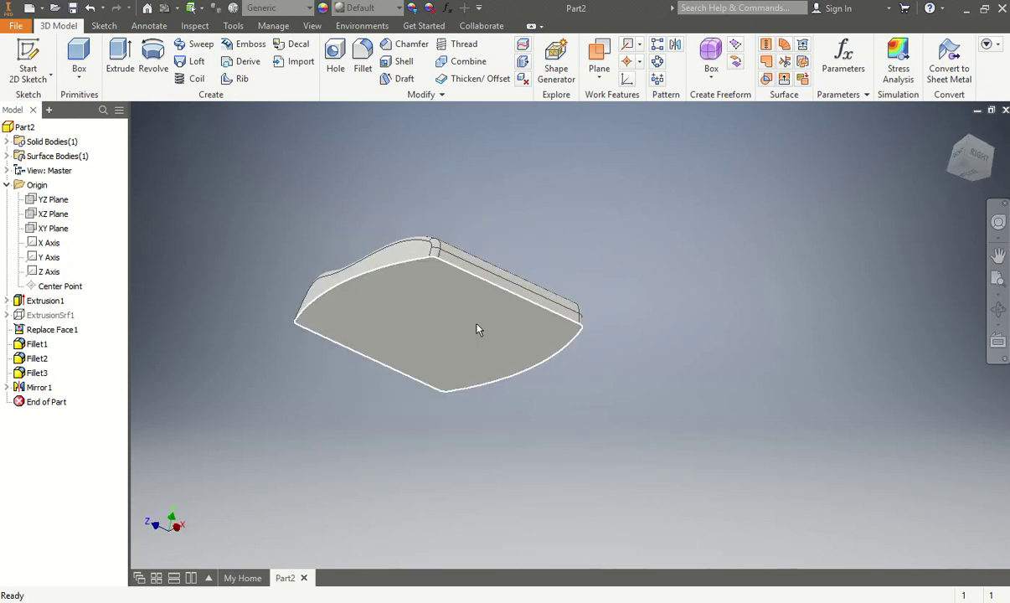
{"action": "scroll", "coordinate": [477, 327], "scroll_direction": "down", "scroll_amount": 4}
{"action": "middle_click_drag", "start_coordinate": [477, 325], "coordinate": [483, 329], "text": "shift"}
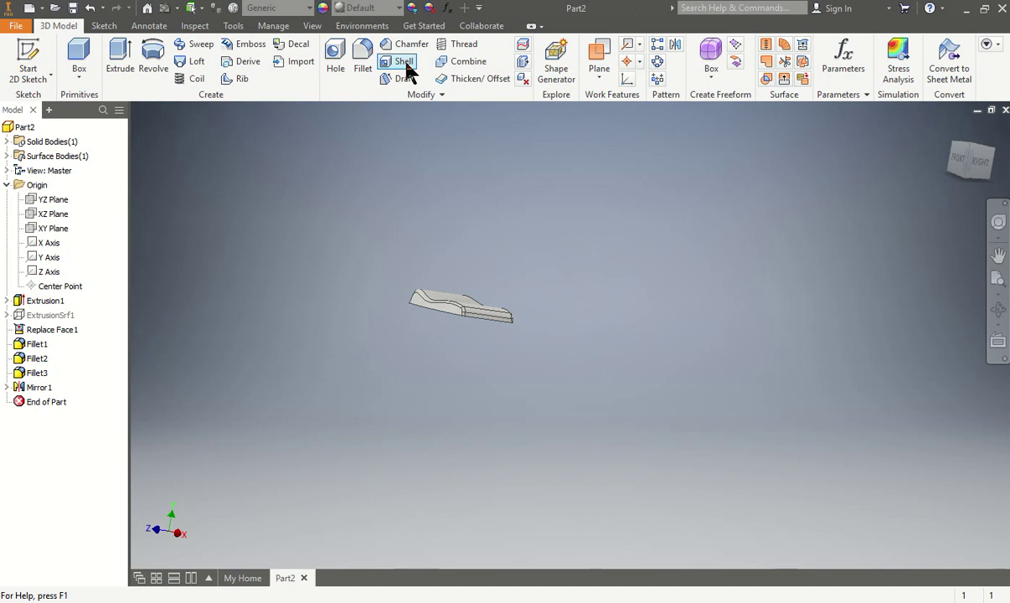
{"action": "left_click", "coordinate": [951, 128]}
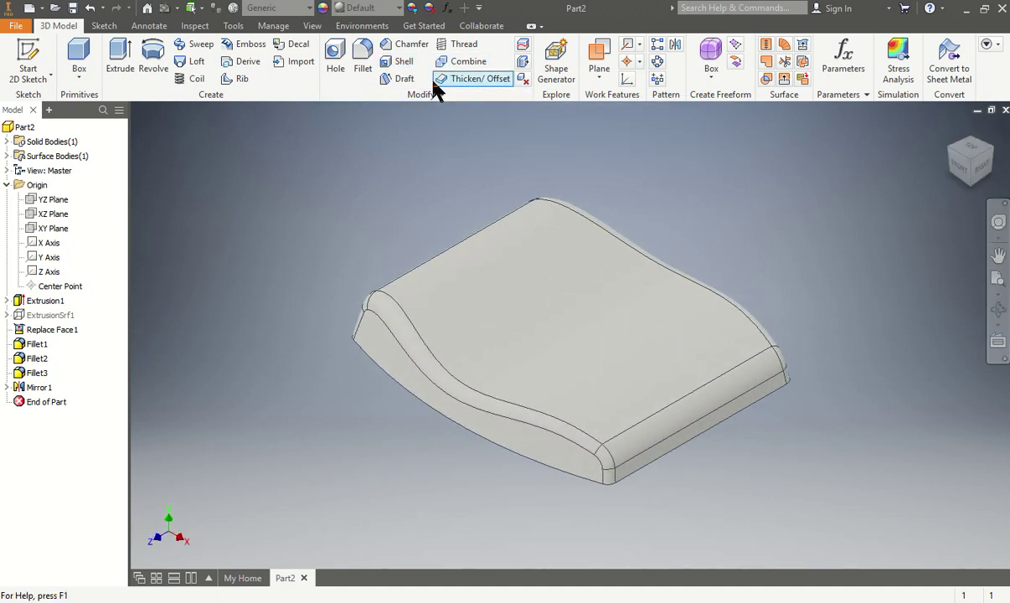
- Save the part as Tutorial 7 in the Additional Modeling Tools folder
{"action": "left_click", "coordinate": [15, 28]}
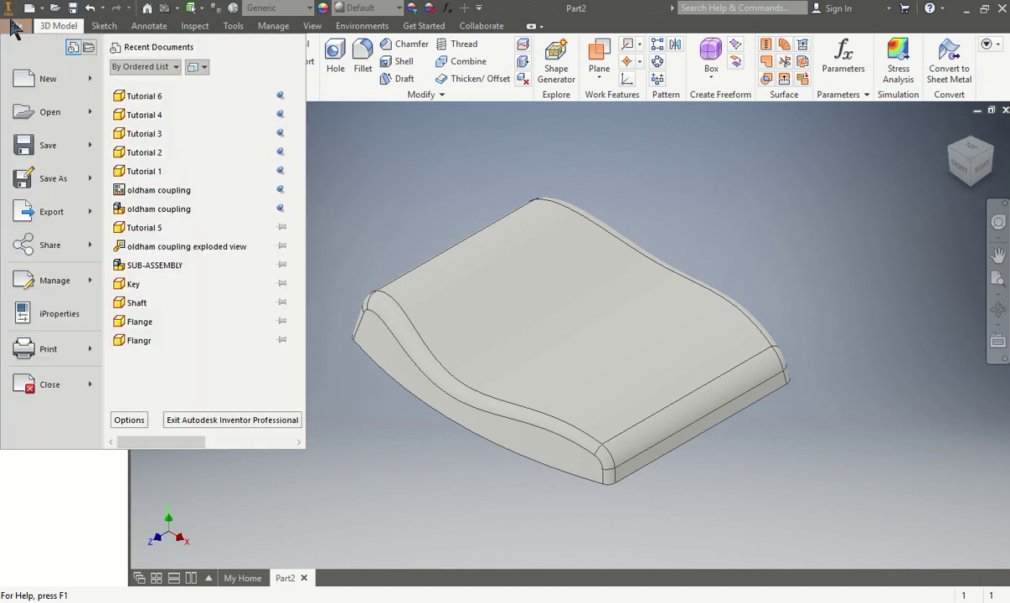
{"action": "left_click", "coordinate": [50, 182]}
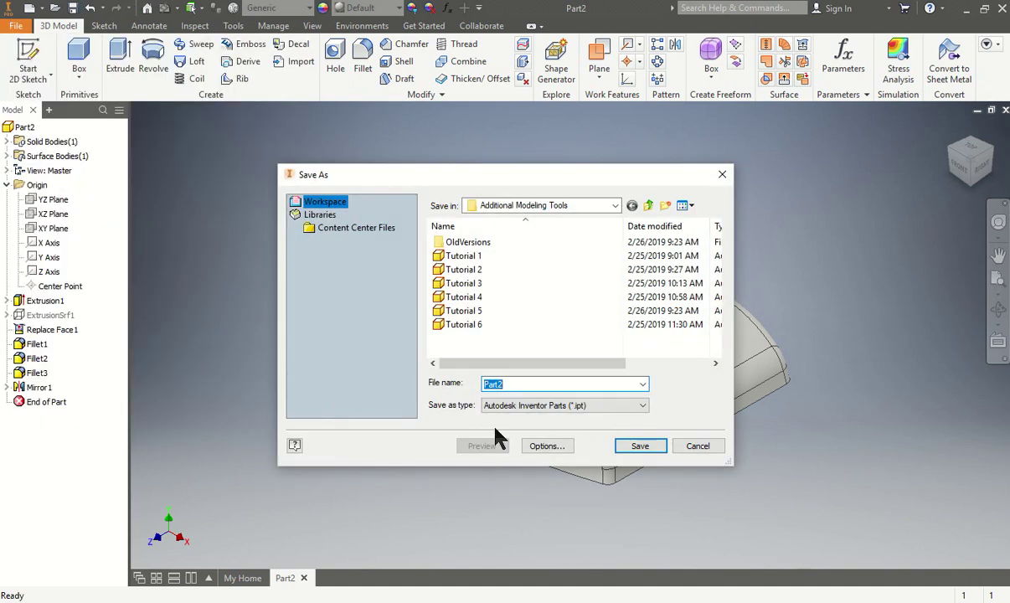
{"action": "type", "text": "ty"}
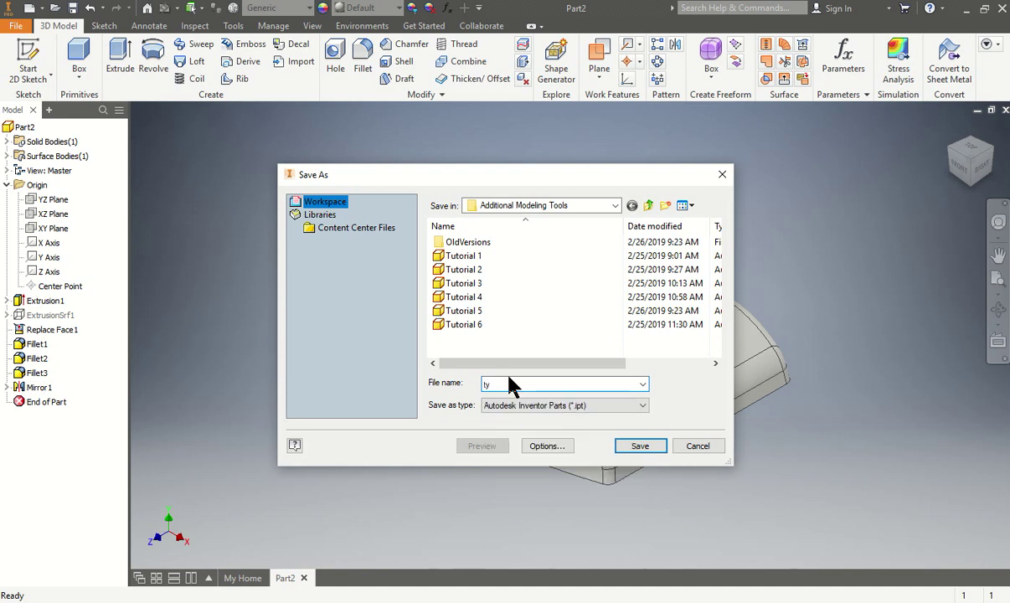
{"action": "key", "text": "BackSpace"}
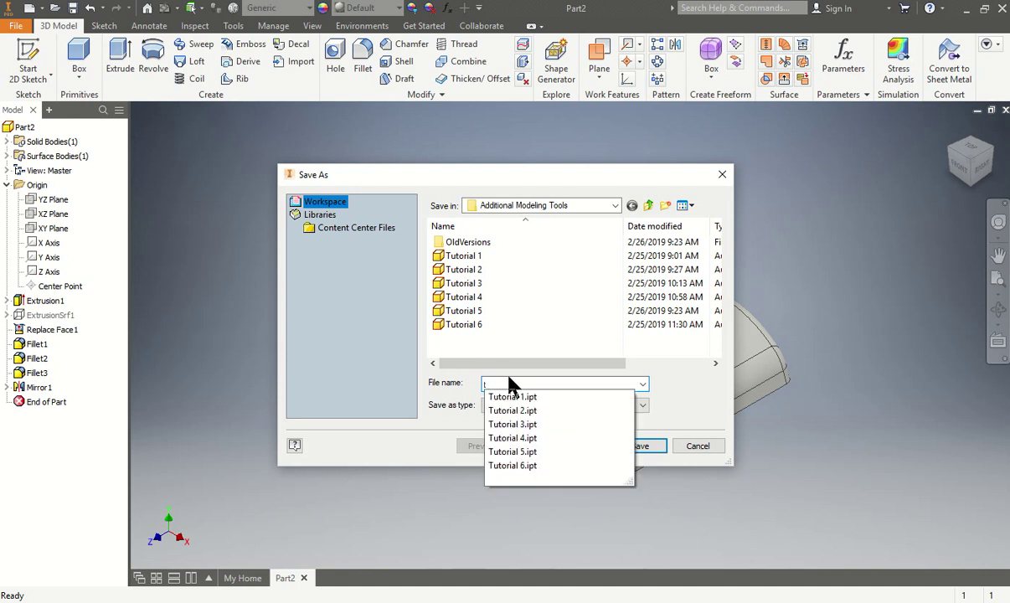
{"action": "left_click", "coordinate": [527, 395]}
{"action": "key", "text": "BackSpace"}
{"action": "type", "text": "t"}
{"action": "key", "text": "Down"}
{"action": "key", "text": "BackSpace"}
{"action": "key", "text": "BackSpace"}
{"action": "key", "text": "BackSpace"}
{"action": "key", "text": "BackSpace"}
{"action": "key", "text": "BackSpace"}
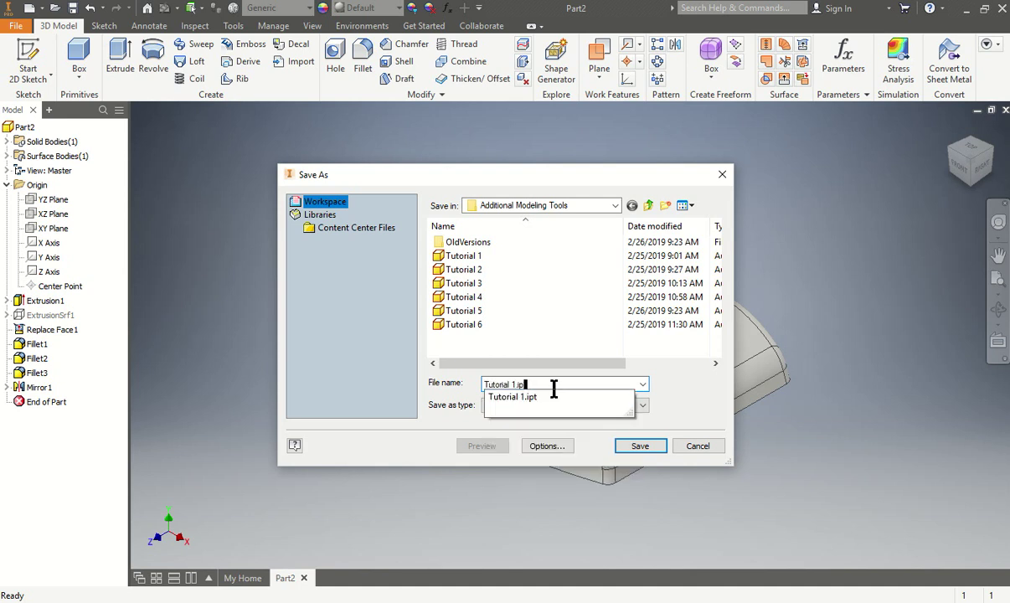
{"action": "type", "text": "6"}
{"action": "key", "text": "BackSpace"}
{"action": "type", "text": "7"}
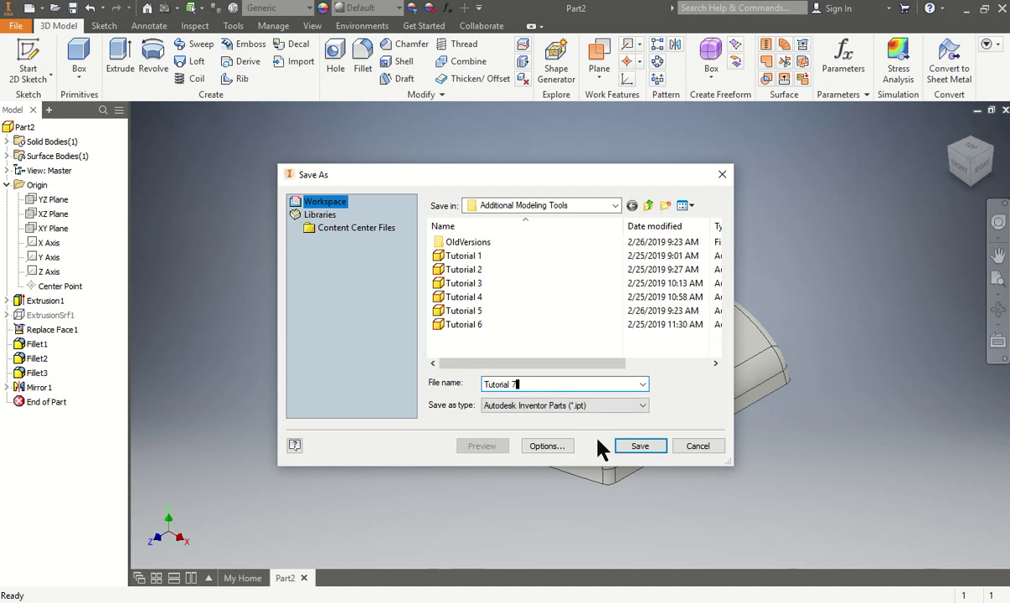
{"action": "left_click", "coordinate": [638, 446]}
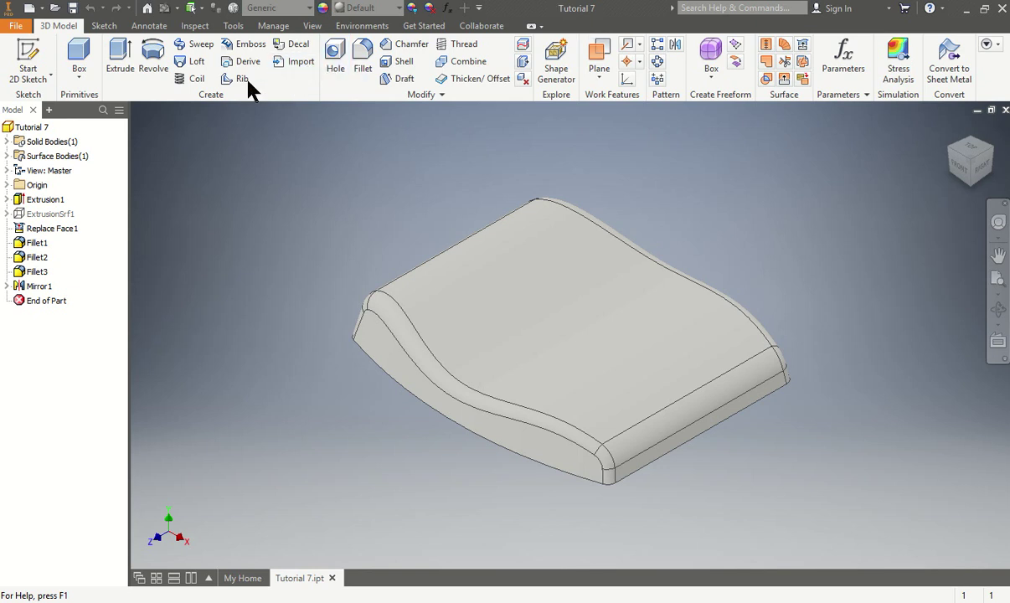
- Shell the body inward with a 0.2 in wall thickness, removing the flat bottom face
{"action": "left_click", "coordinate": [404, 63]}
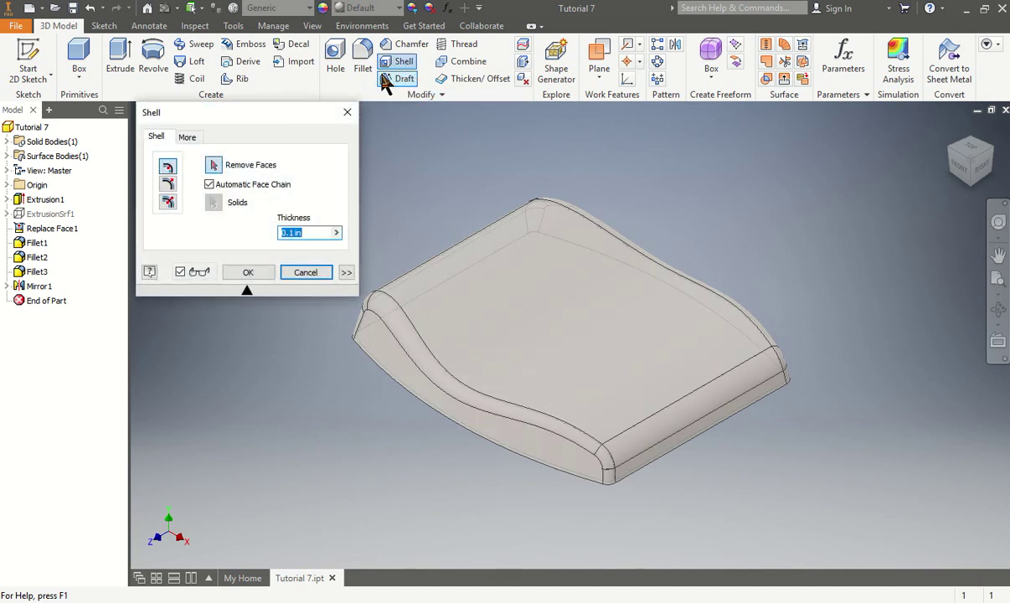
{"action": "type", "text": ".2"}
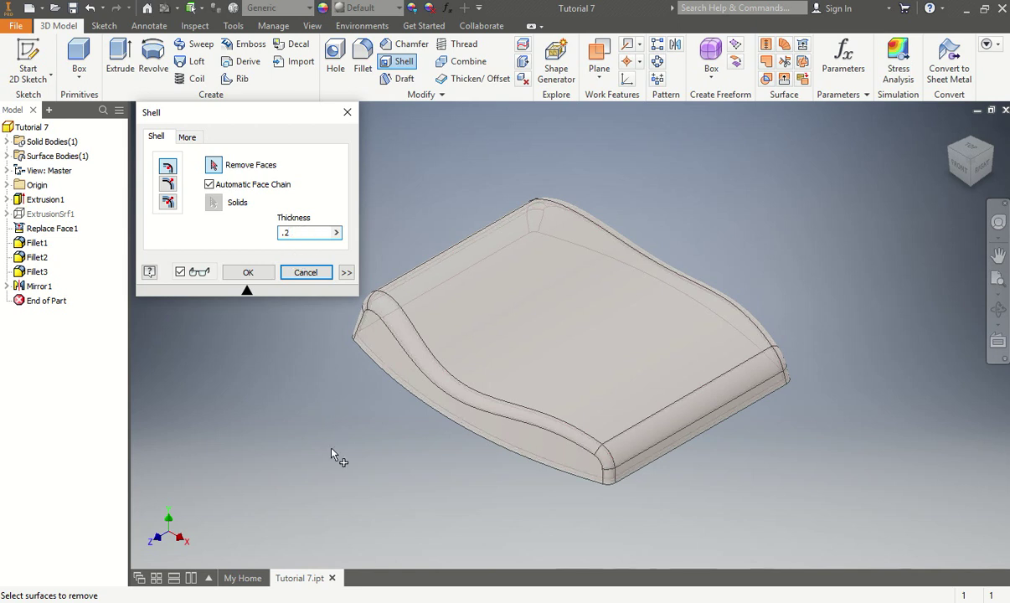
{"action": "middle_click_drag", "start_coordinate": [363, 486], "coordinate": [390, 404], "text": "shift"}
{"action": "left_click", "coordinate": [503, 370]}
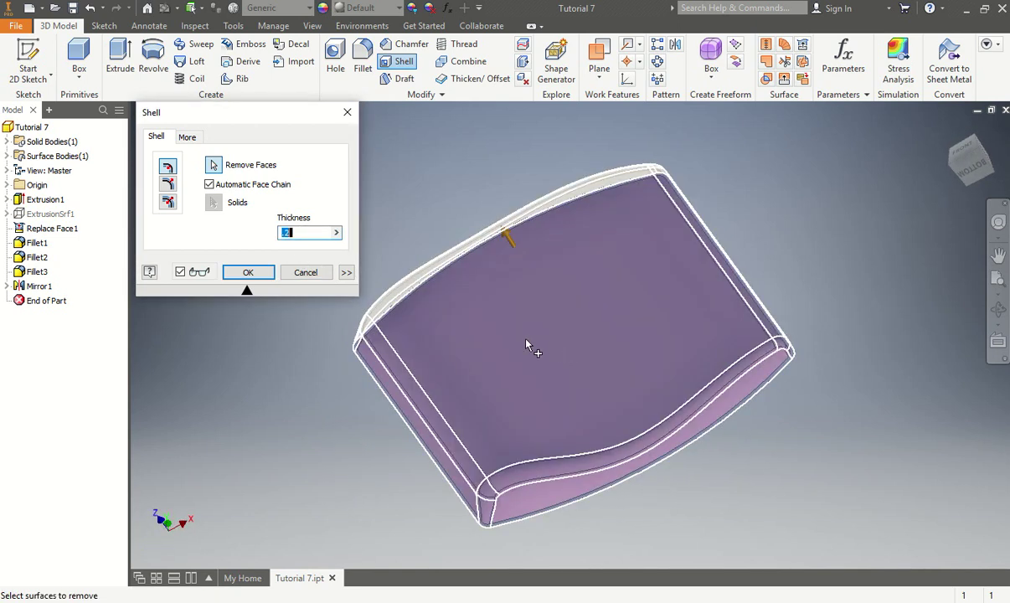
{"action": "left_click", "coordinate": [247, 275]}
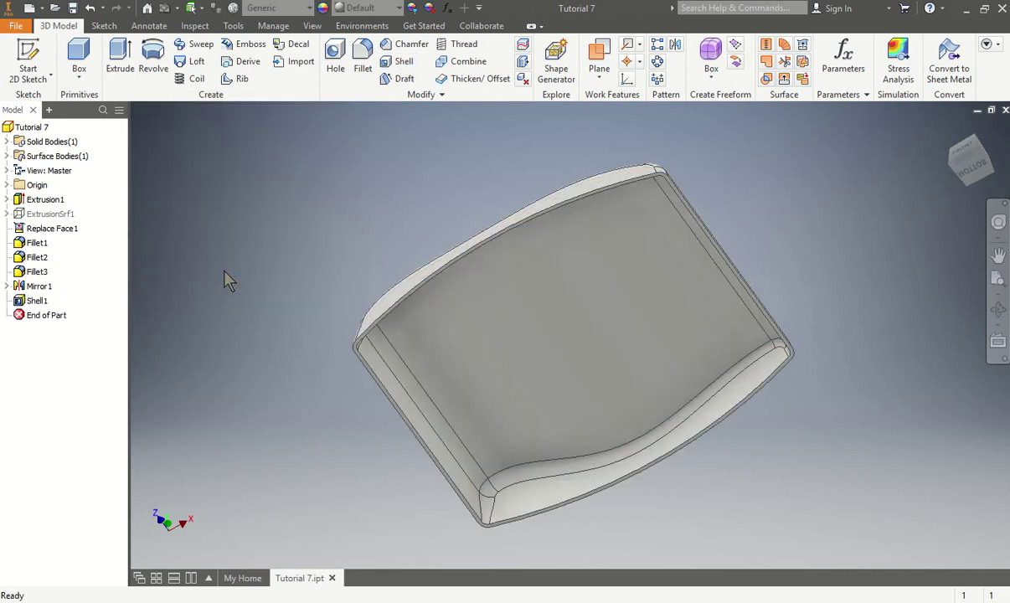
- Create a new 2D sketch on the flat bottom rim face of the shelled body
{"action": "middle_click_drag", "start_coordinate": [712, 279], "coordinate": [736, 284], "text": "shift"}
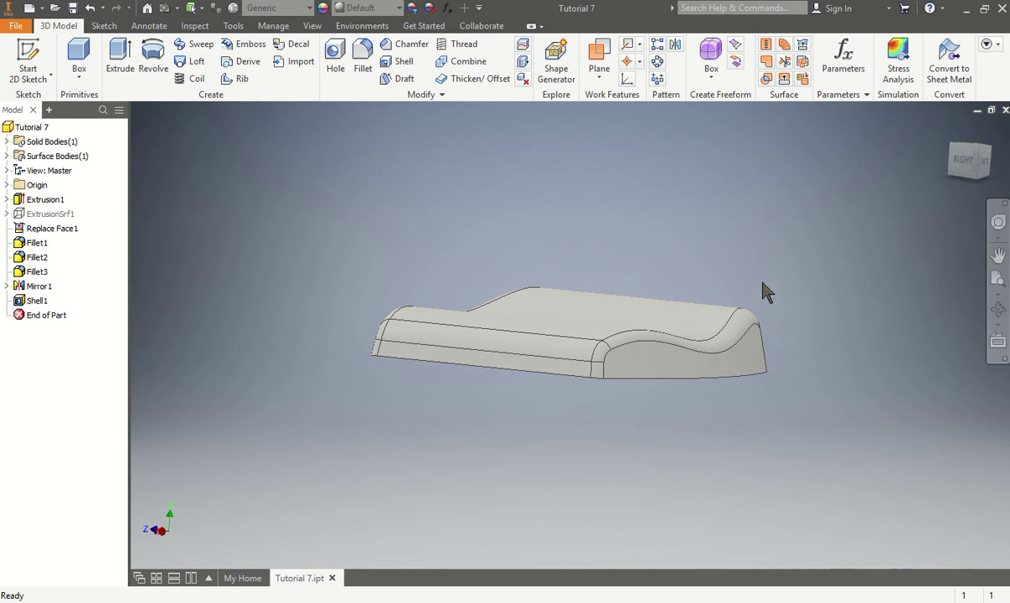
{"action": "middle_click_drag", "start_coordinate": [660, 289], "coordinate": [604, 273], "text": "shift"}
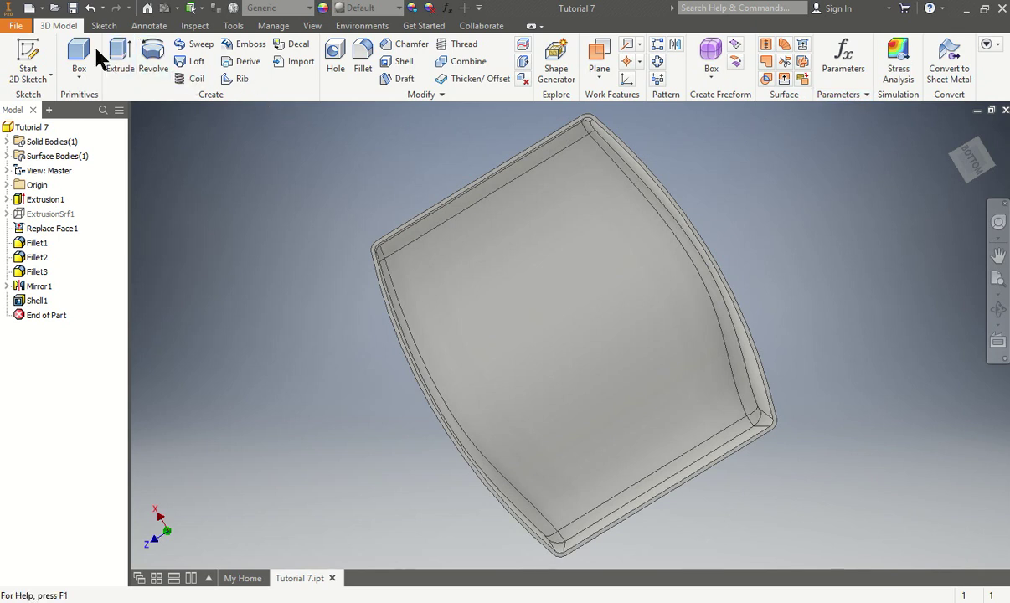
{"action": "left_click", "coordinate": [27, 58]}
{"action": "scroll", "coordinate": [484, 157], "scroll_direction": "down", "scroll_amount": 3}
{"action": "middle_click_drag", "start_coordinate": [486, 177], "coordinate": [443, 144], "text": "shift"}
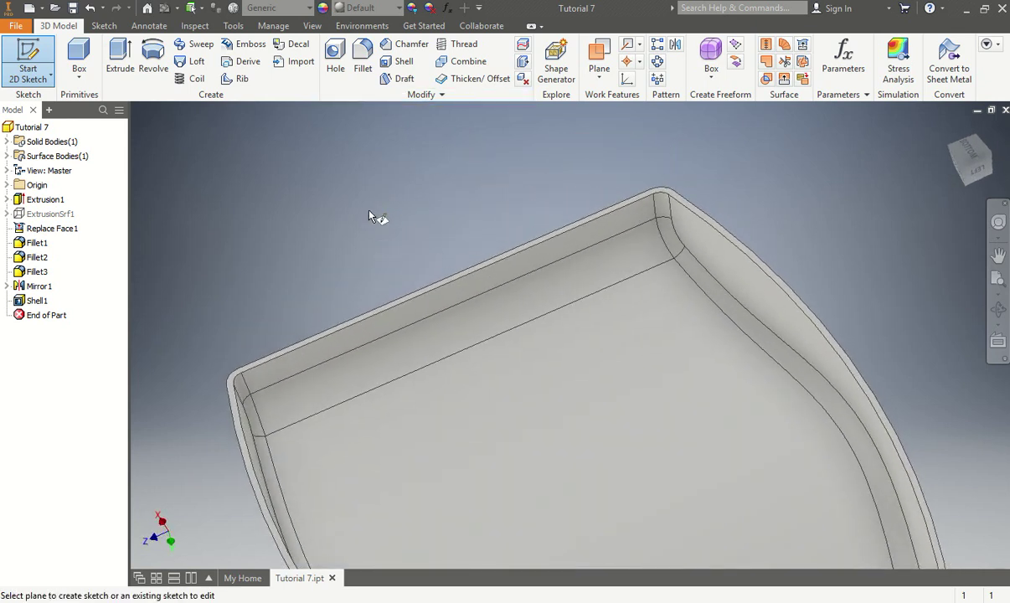
{"action": "scroll", "coordinate": [338, 343], "scroll_direction": "down", "scroll_amount": 3}
{"action": "scroll", "coordinate": [518, 463], "scroll_direction": "up", "scroll_amount": 4}
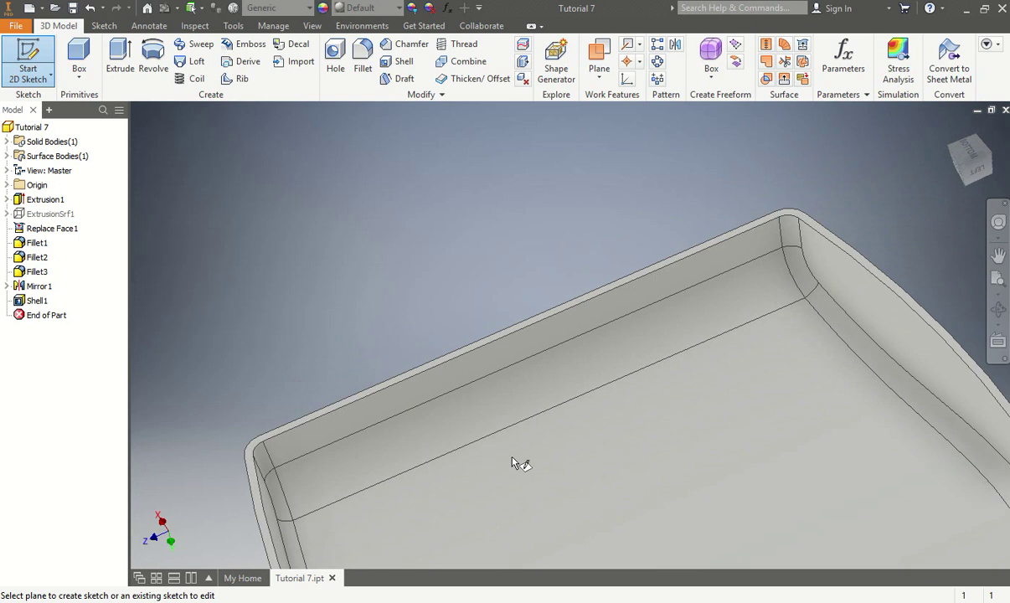
{"action": "left_click", "coordinate": [366, 392]}
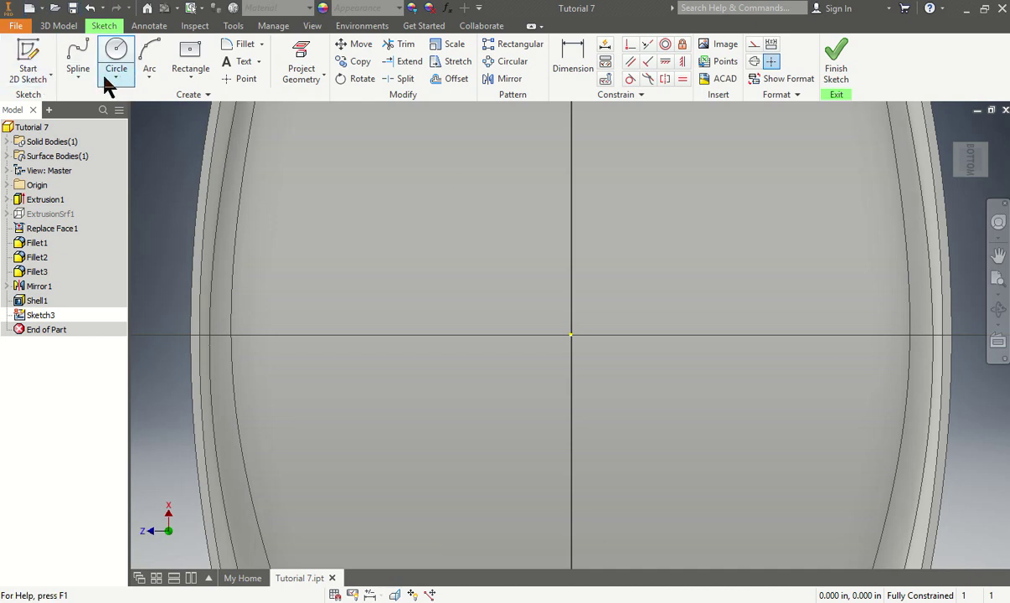
- Start a two-point center rectangle in the rim sketch with construction geometry turned on
{"action": "left_click", "coordinate": [189, 80]}
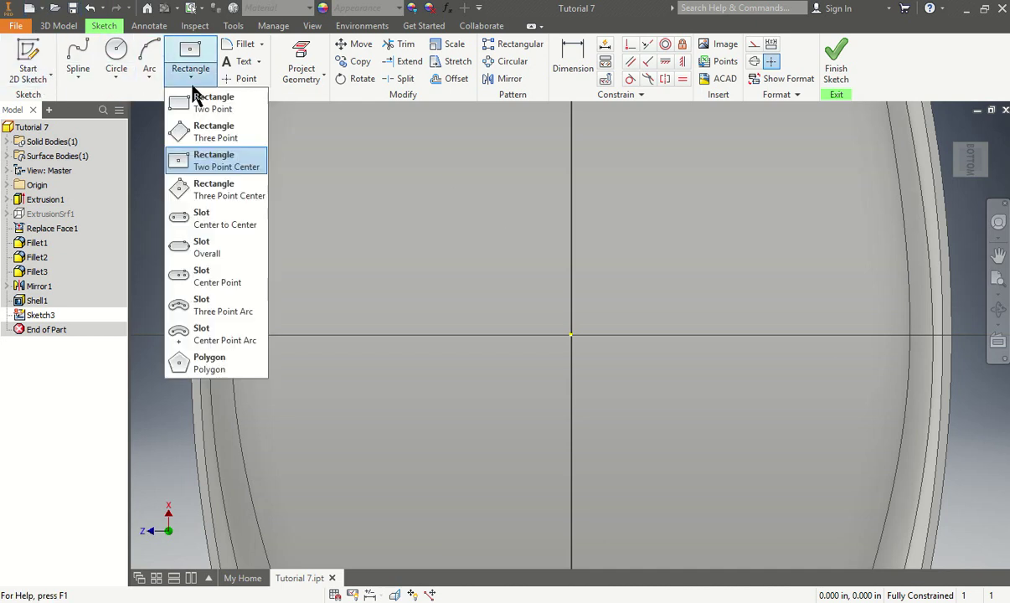
{"action": "left_click", "coordinate": [219, 164]}
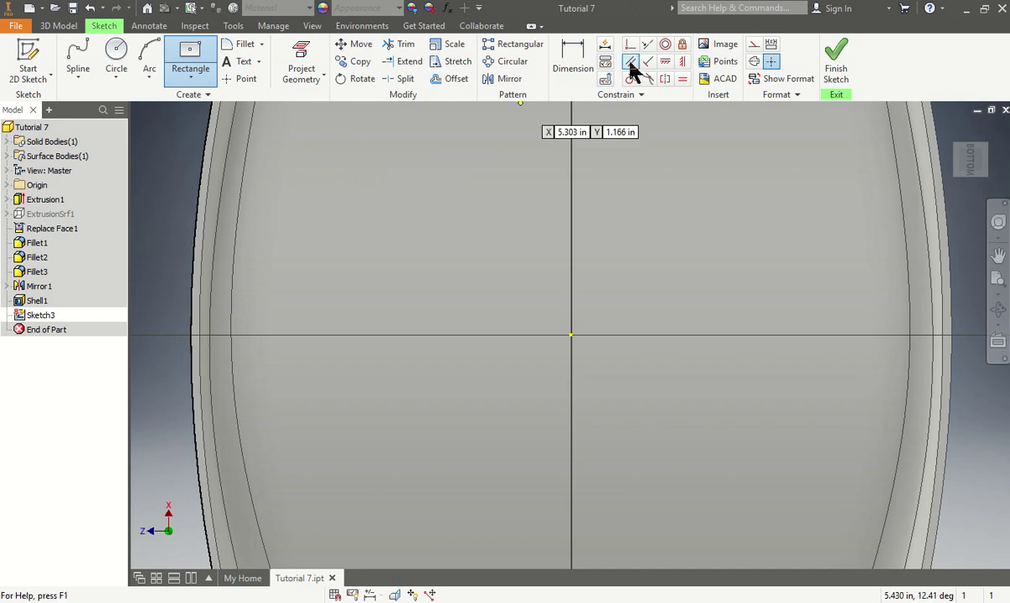
{"action": "left_click", "coordinate": [752, 48]}
- Try to draw a construction rectangle centered on the origin, 16 in along X by 11 in wide, and finish the sketch
{"action": "scroll", "coordinate": [482, 139], "scroll_direction": "down", "scroll_amount": 4}
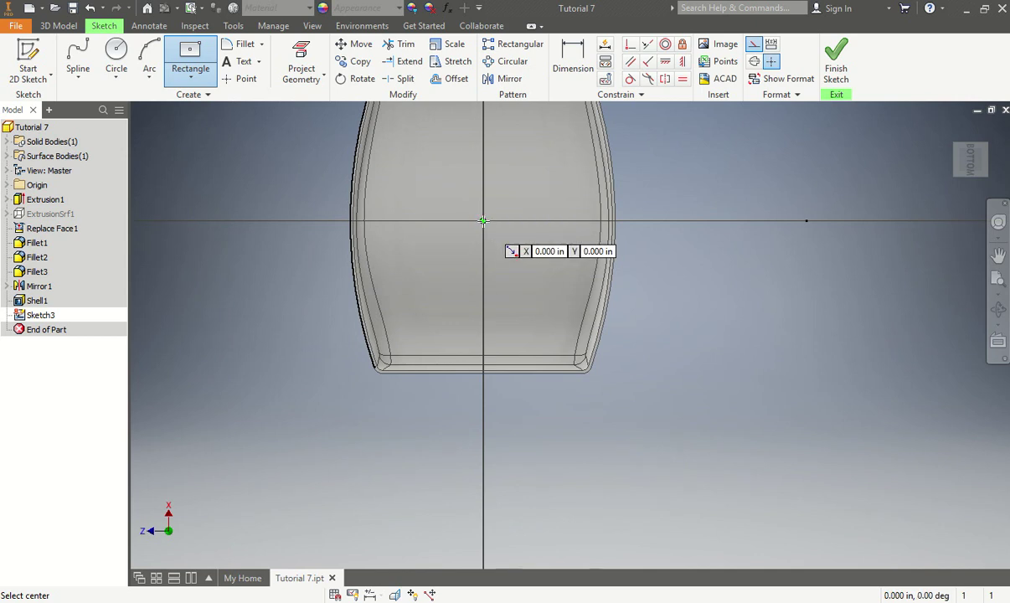
{"action": "left_click", "coordinate": [482, 221]}
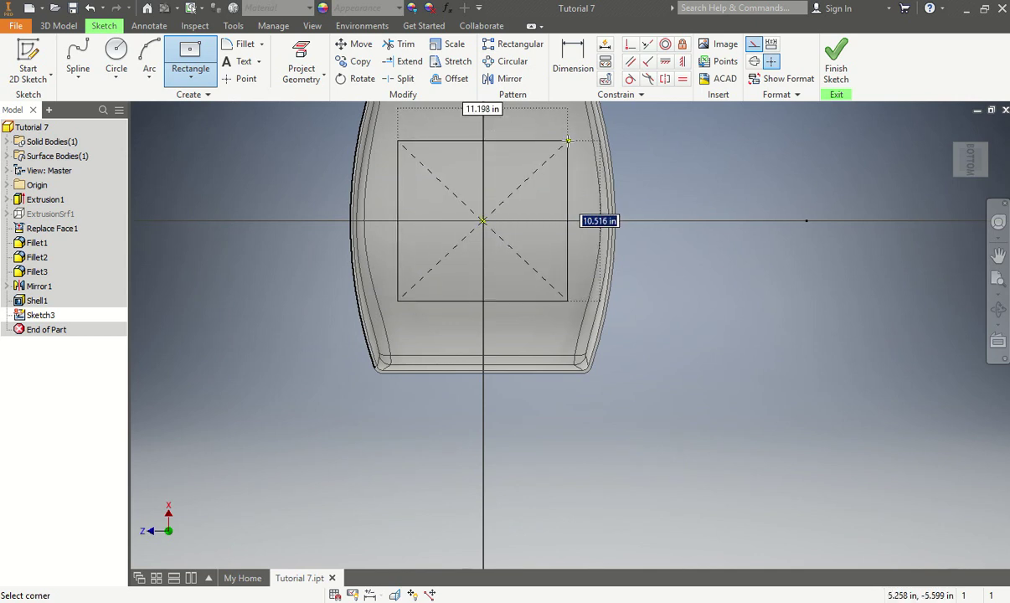
{"action": "type", "text": "16"}
{"action": "key", "text": "Tab"}
{"action": "type", "text": "11"}
{"action": "key", "text": "Tab"}
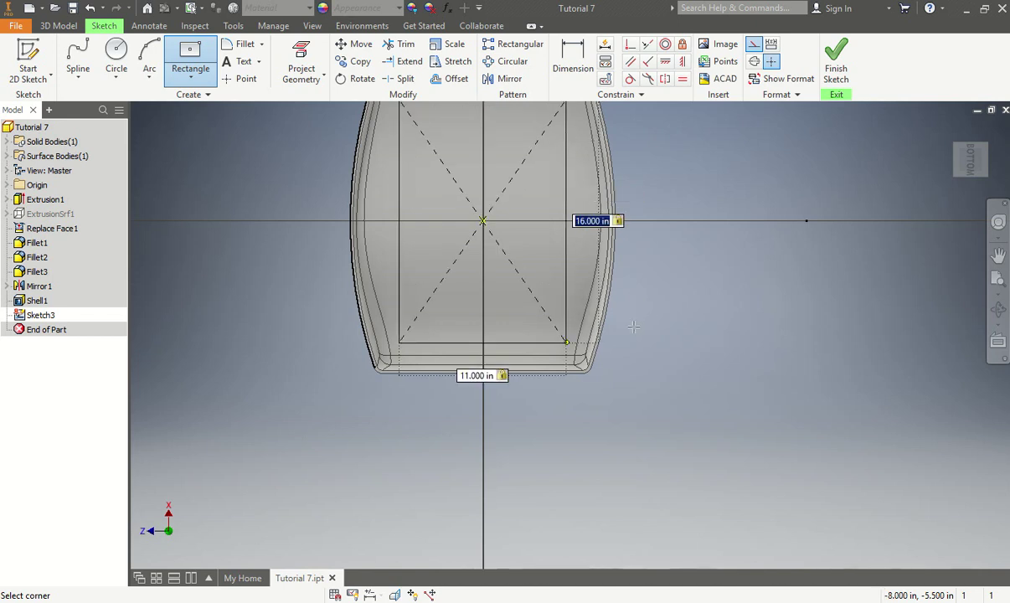
{"action": "scroll", "coordinate": [628, 339], "scroll_direction": "down", "scroll_amount": 3}
{"action": "scroll", "coordinate": [670, 276], "scroll_direction": "up", "scroll_amount": 3}
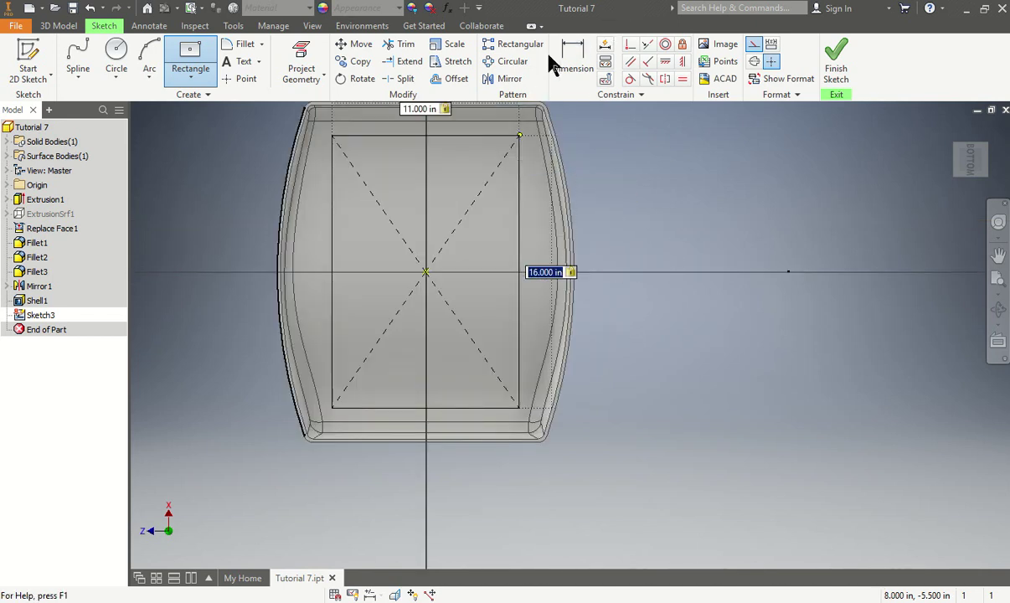
{"action": "left_click", "coordinate": [836, 64]}
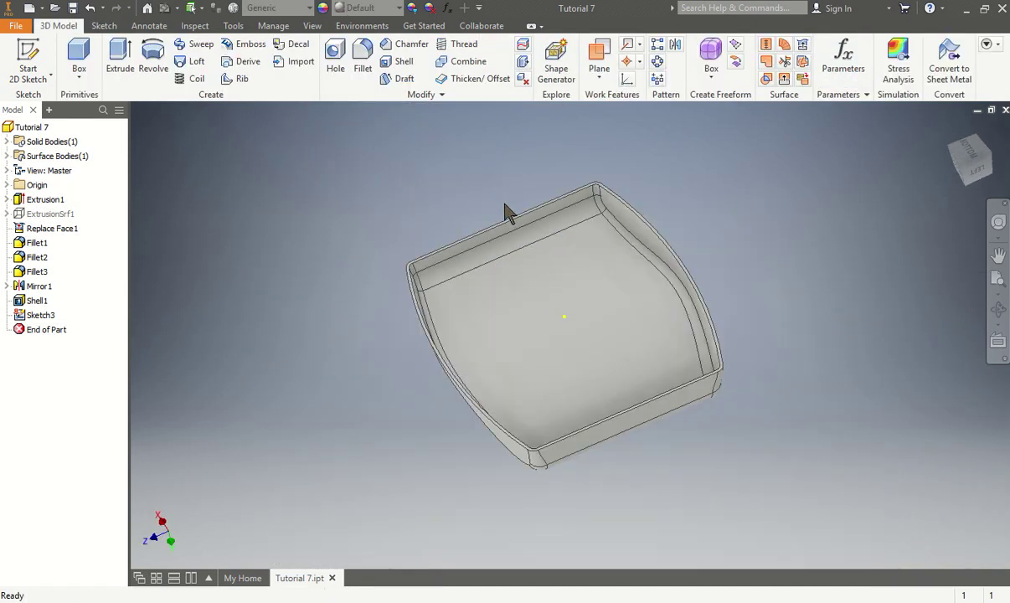
- Reopen the rim sketch, draw an origin-centered construction rectangle 16 in along X by 11 in wide, and finish the sketch
{"action": "left_click", "coordinate": [49, 318]}
{"action": "right_click", "coordinate": [48, 319]}
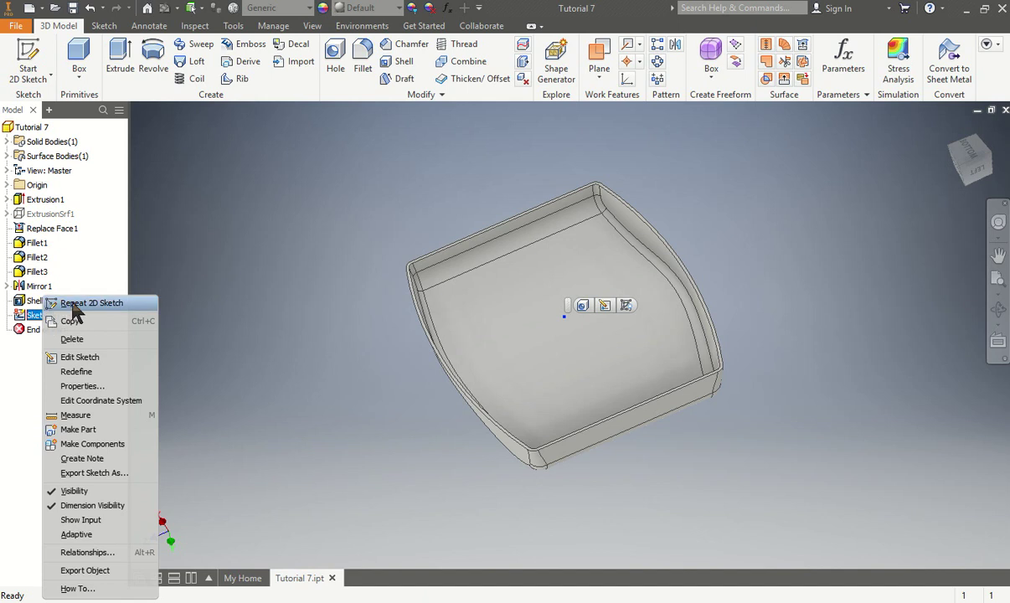
{"action": "left_click", "coordinate": [79, 358]}
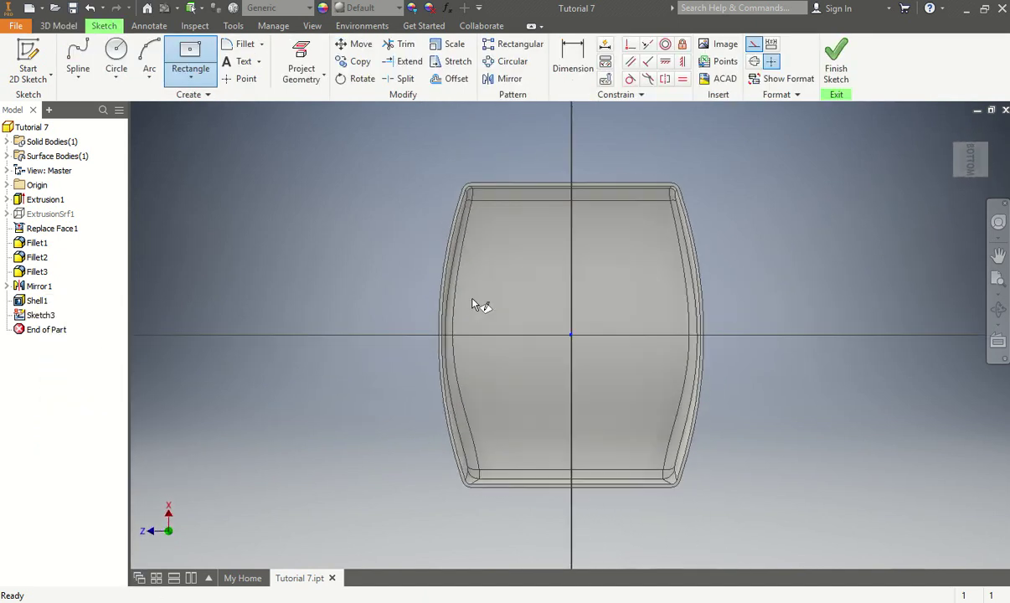
{"action": "left_click", "coordinate": [192, 76]}
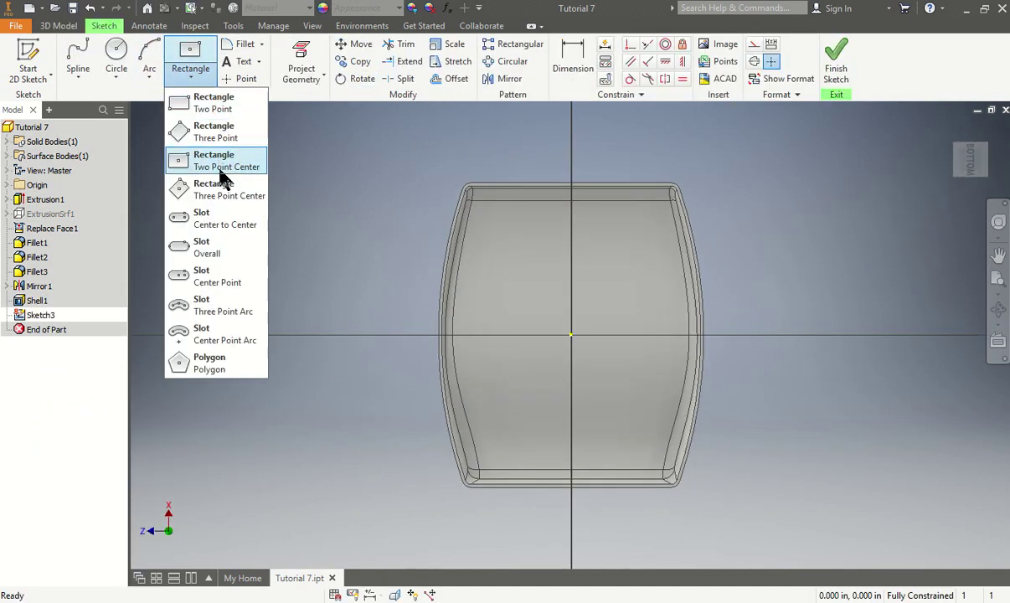
{"action": "left_click", "coordinate": [193, 170]}
{"action": "left_click", "coordinate": [571, 335]}
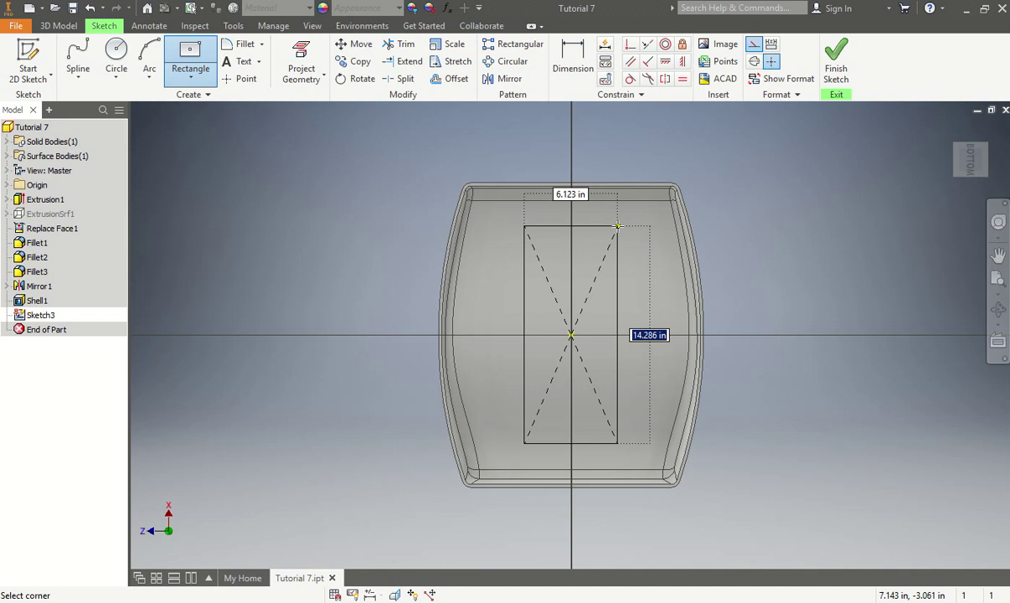
{"action": "type", "text": "1"}
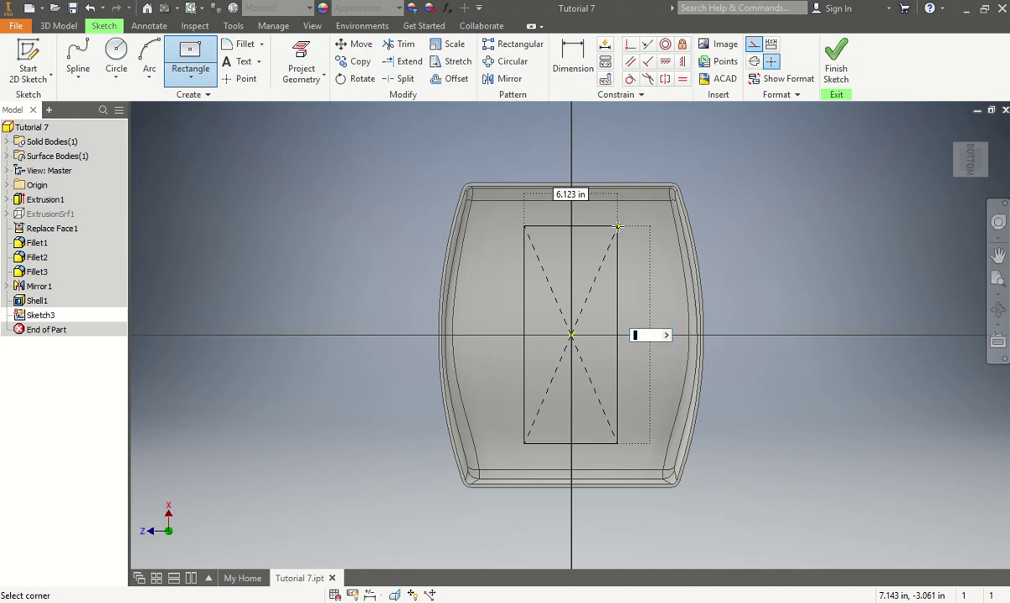
{"action": "type", "text": "1."}
{"action": "key", "text": "Tab"}
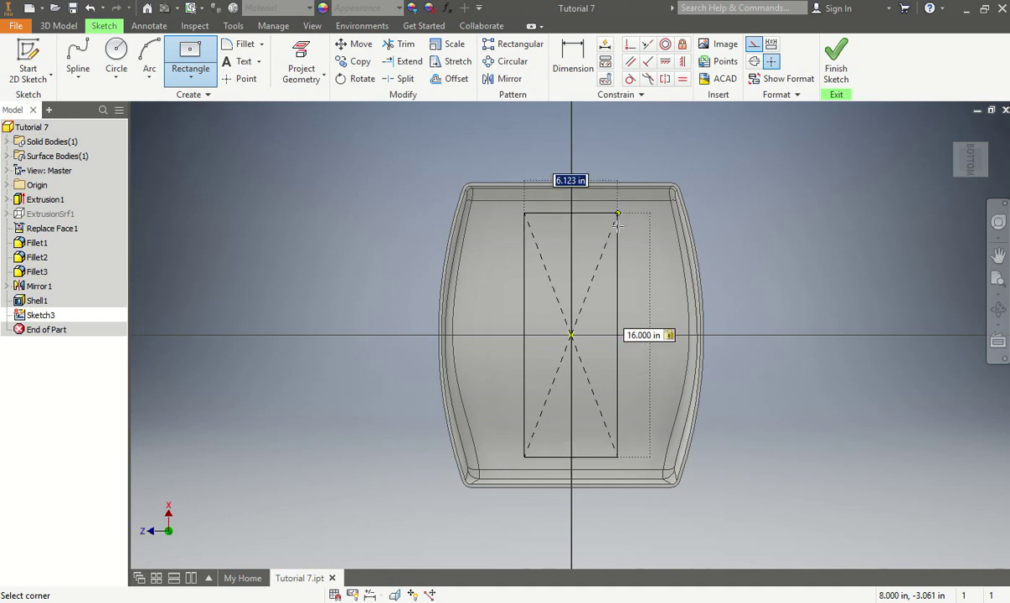
{"action": "key", "text": "Tab"}
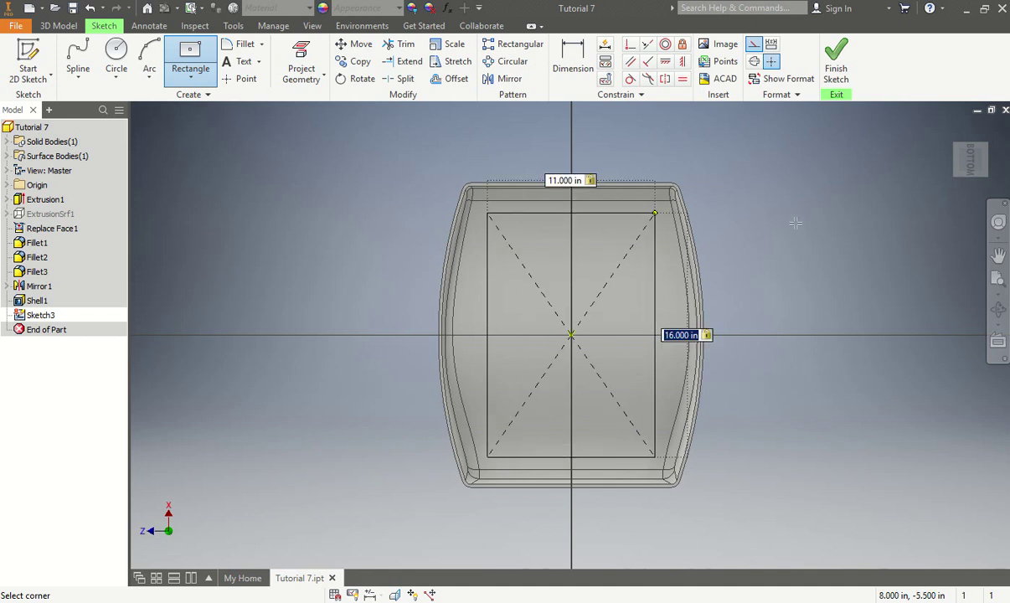
{"action": "key", "text": "Return"}
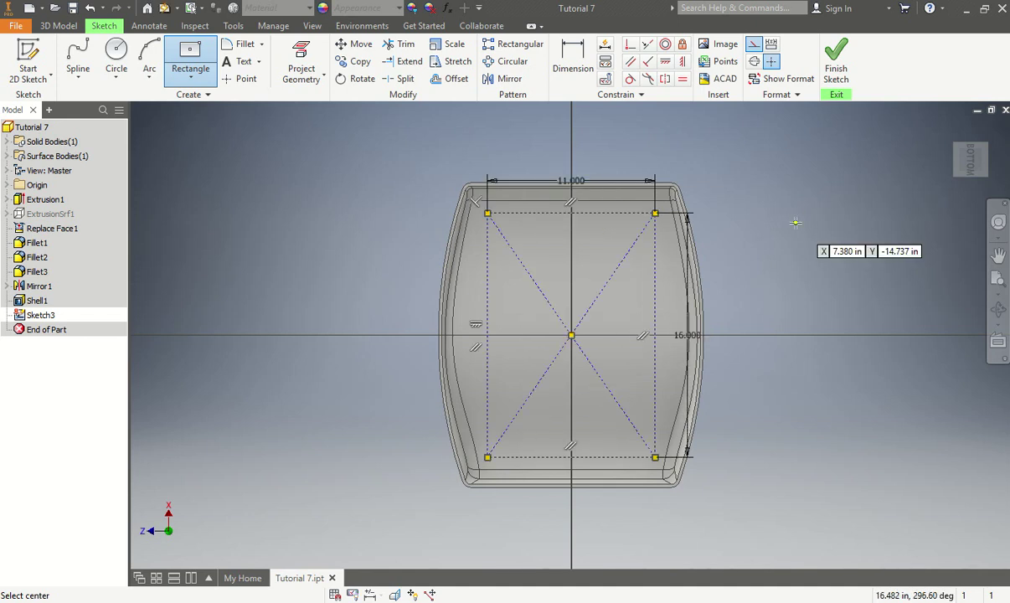
{"action": "left_click", "coordinate": [842, 71]}
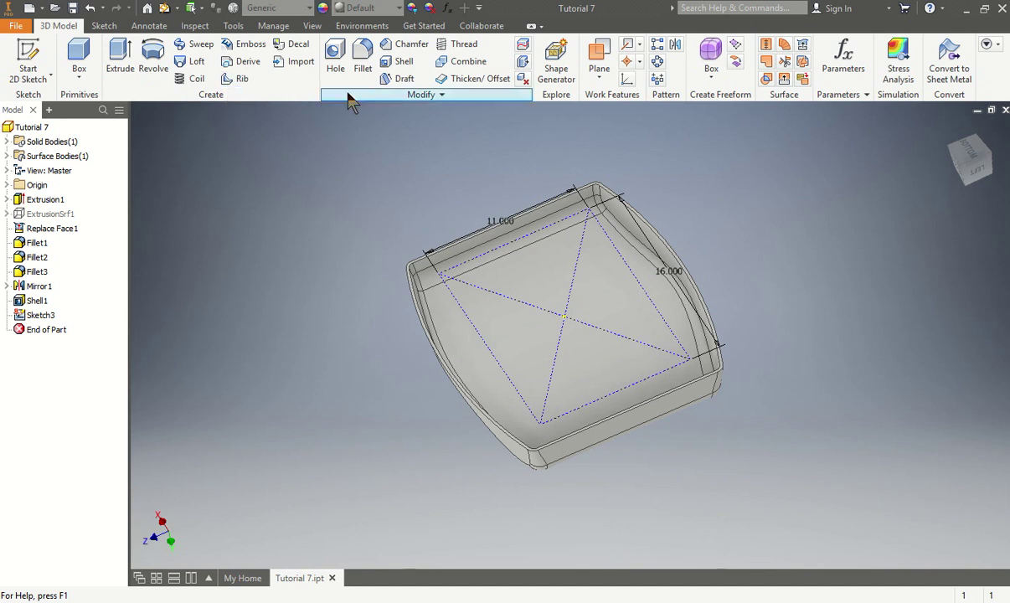
- Show the Plastic Part tool group for 3D modeling and hide the Simulation and Convert groups
{"action": "left_click", "coordinate": [988, 47]}
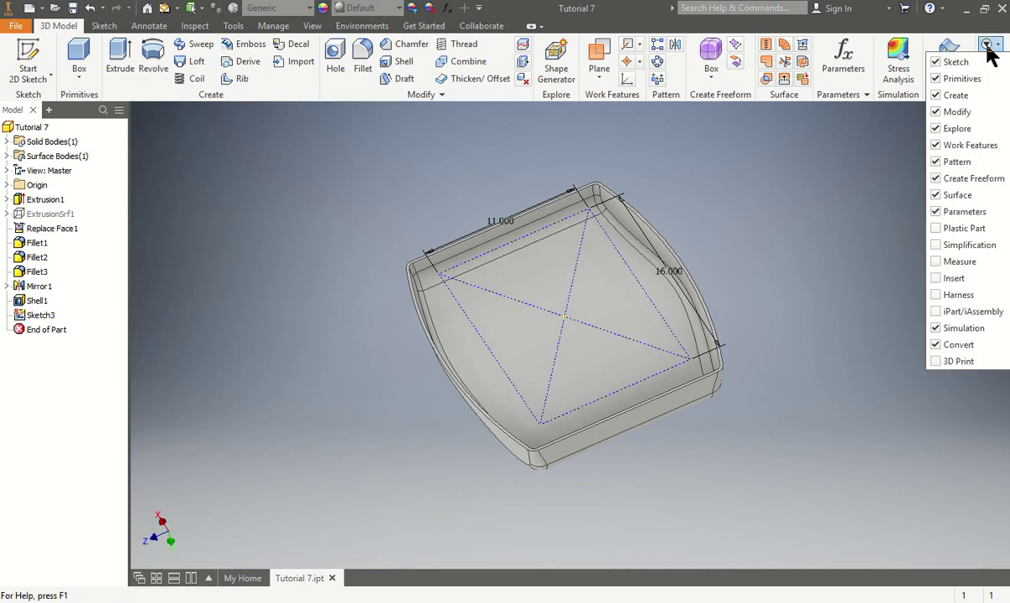
{"action": "left_click", "coordinate": [937, 232]}
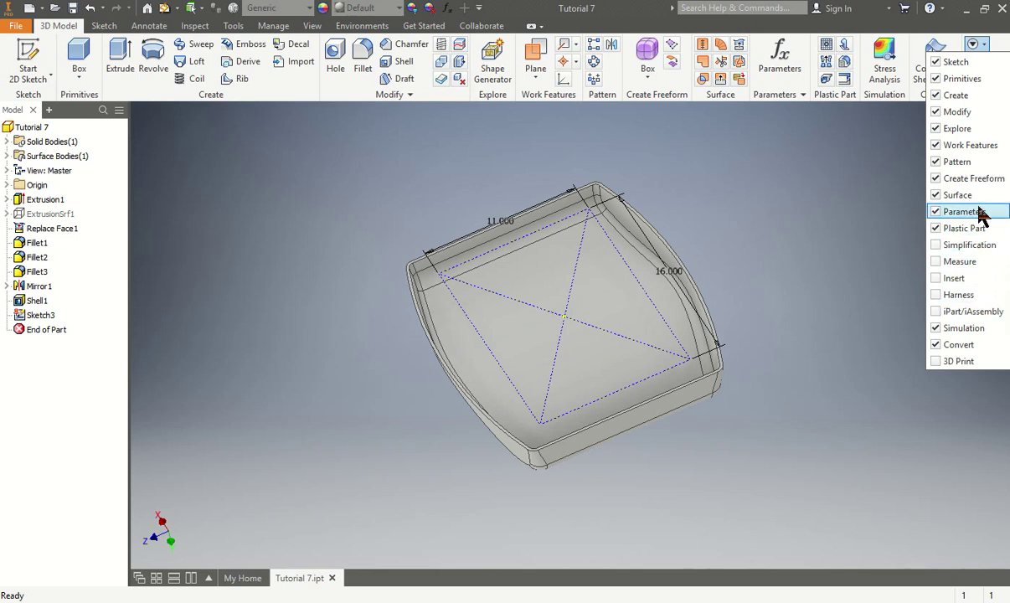
{"action": "left_click", "coordinate": [945, 329]}
{"action": "left_click", "coordinate": [937, 344]}
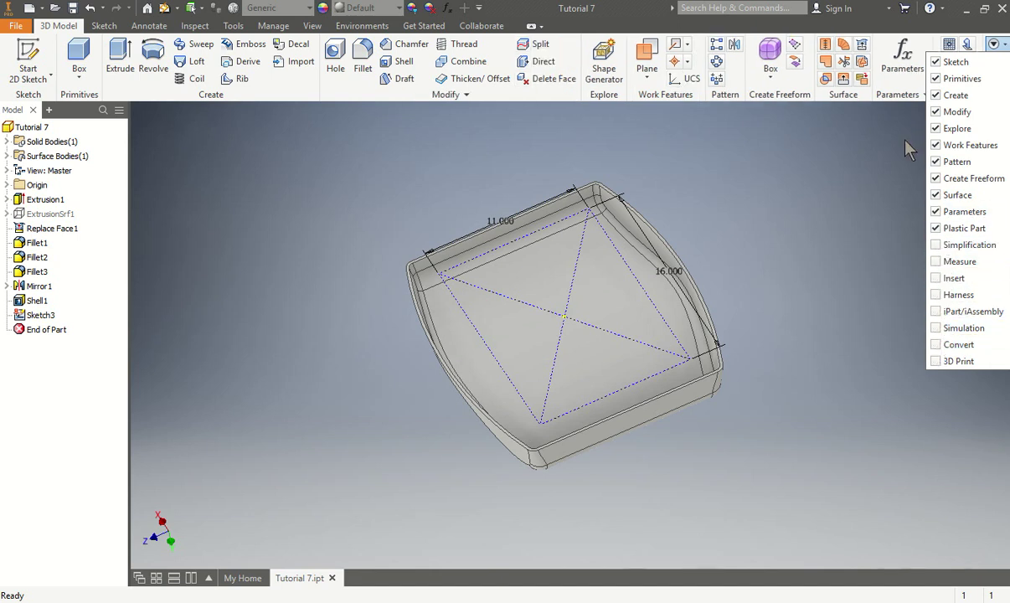
{"action": "left_click", "coordinate": [884, 198]}
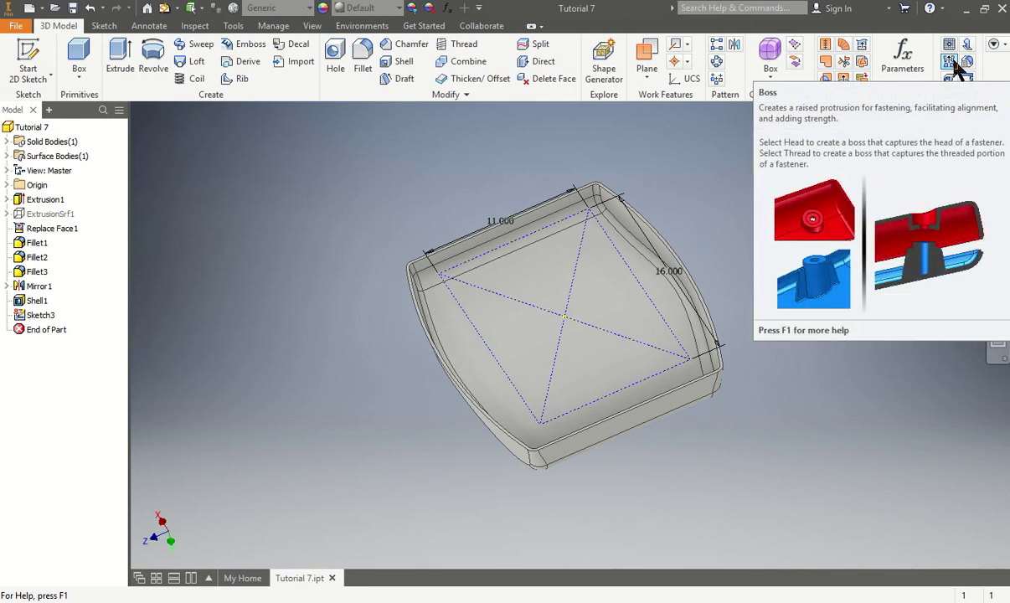
- Start a thread-type Boss feature from the sketch, centered on the four corners of the construction rectangle
{"action": "left_click", "coordinate": [955, 67]}
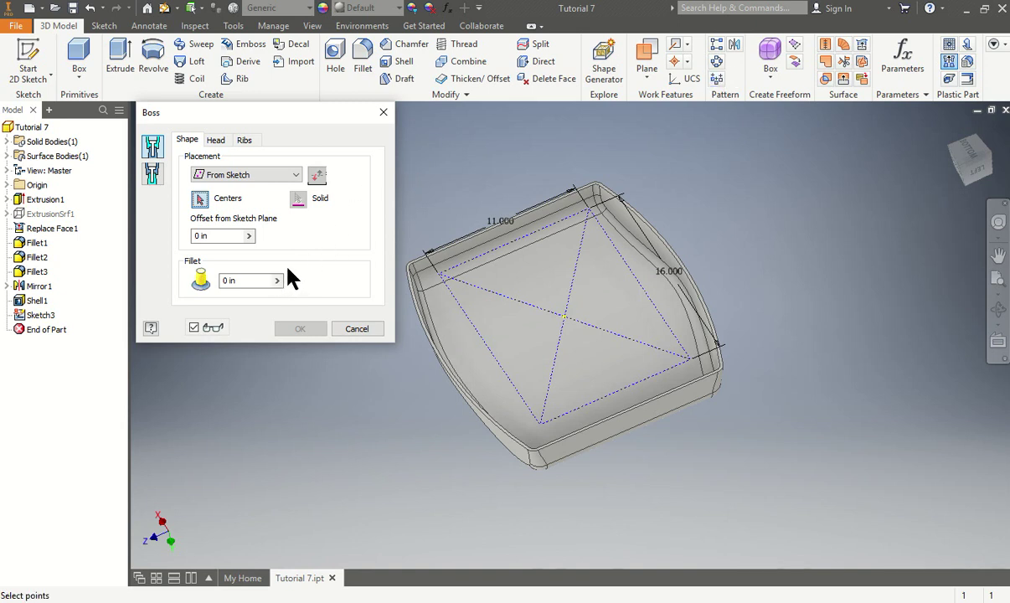
{"action": "left_click", "coordinate": [152, 173]}
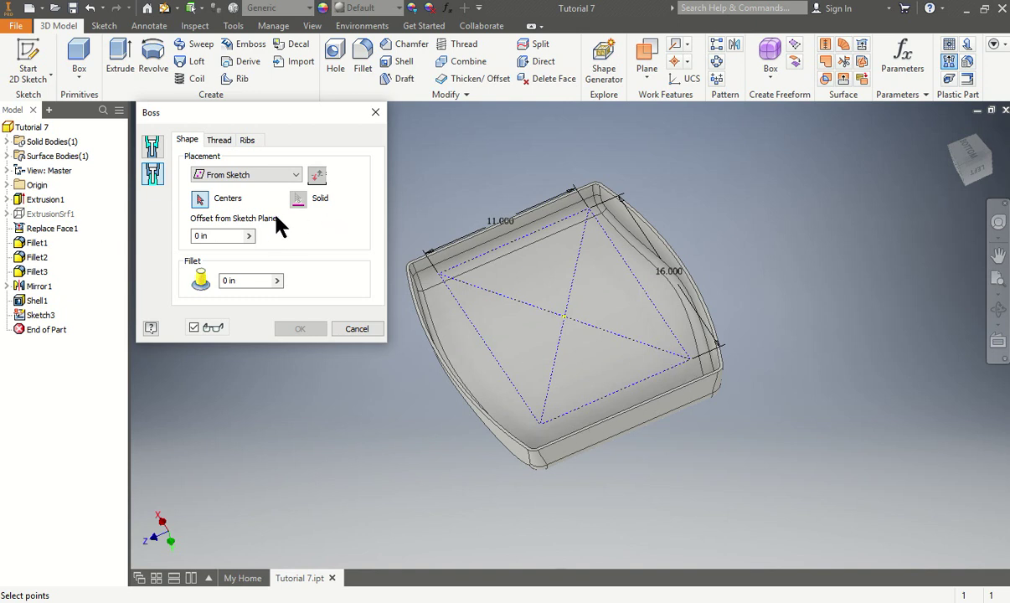
{"action": "left_click", "coordinate": [199, 199]}
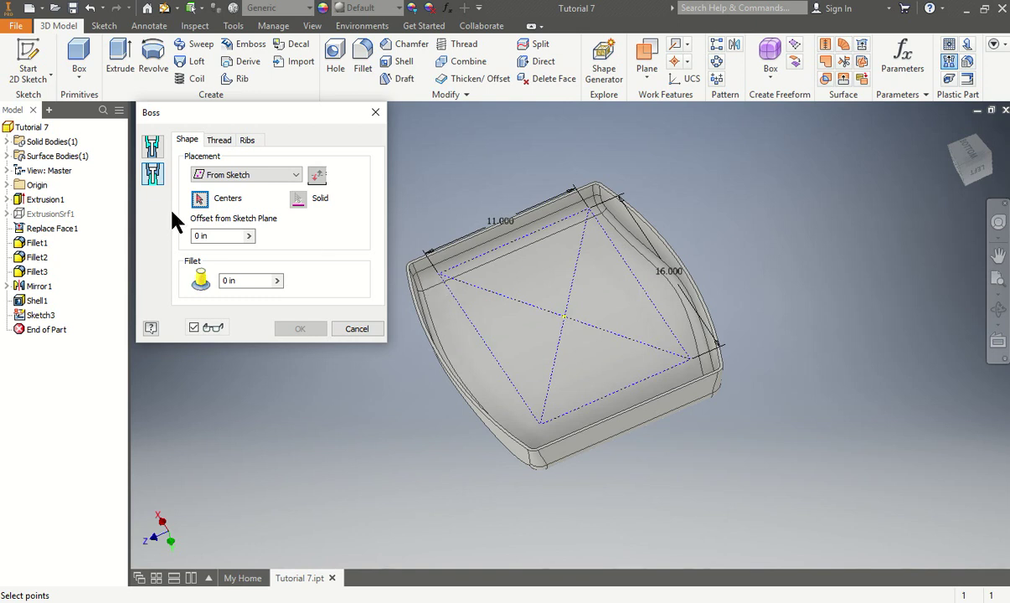
{"action": "left_click", "coordinate": [442, 281]}
{"action": "left_click", "coordinate": [590, 212]}
{"action": "left_click", "coordinate": [542, 425]}
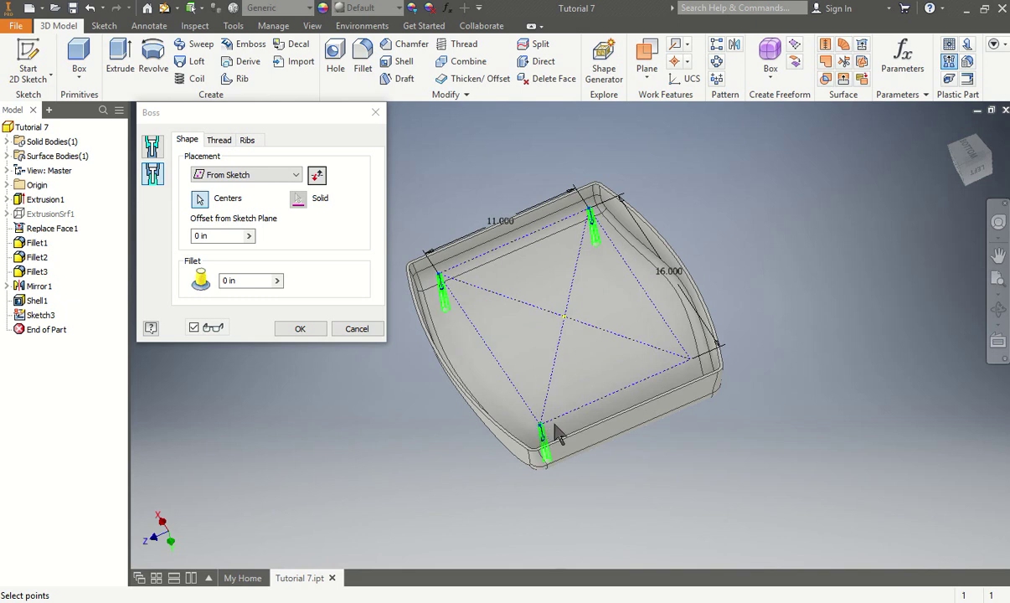
{"action": "left_click", "coordinate": [692, 362]}
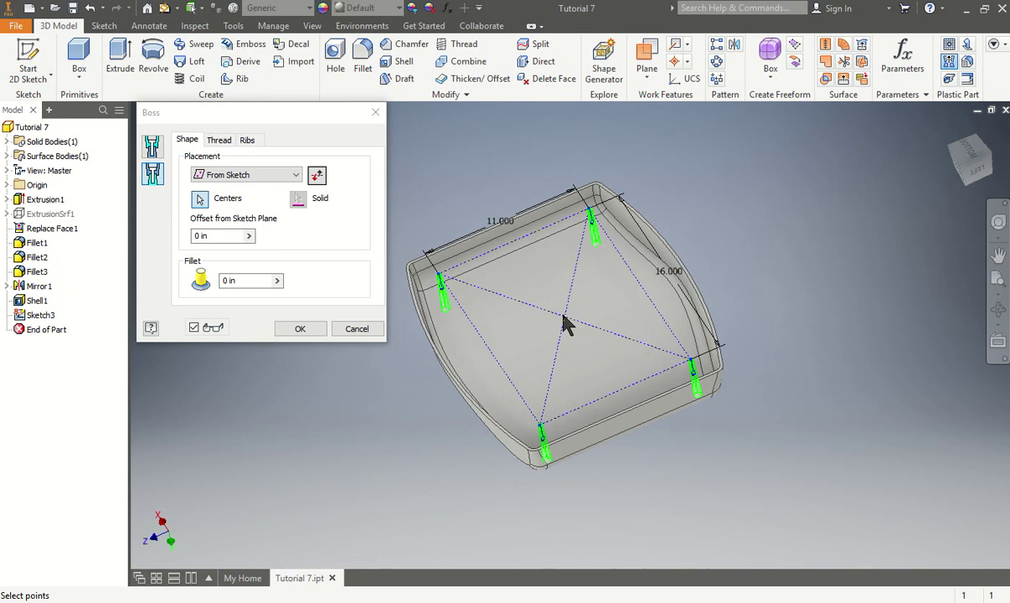
- Set the thread bosses' outer diameter to 0.4 in and their hole diameter to 0.2 in
{"action": "scroll", "coordinate": [476, 291], "scroll_direction": "up", "scroll_amount": 5}
{"action": "middle_click_drag", "start_coordinate": [473, 296], "coordinate": [573, 232]}
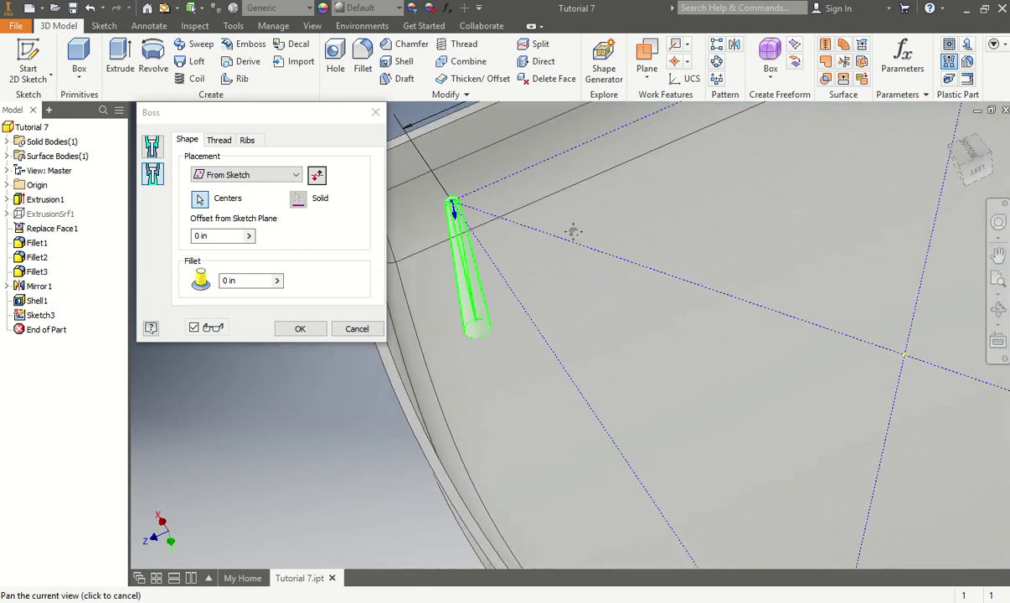
{"action": "scroll", "coordinate": [573, 232], "scroll_direction": "down", "scroll_amount": 3}
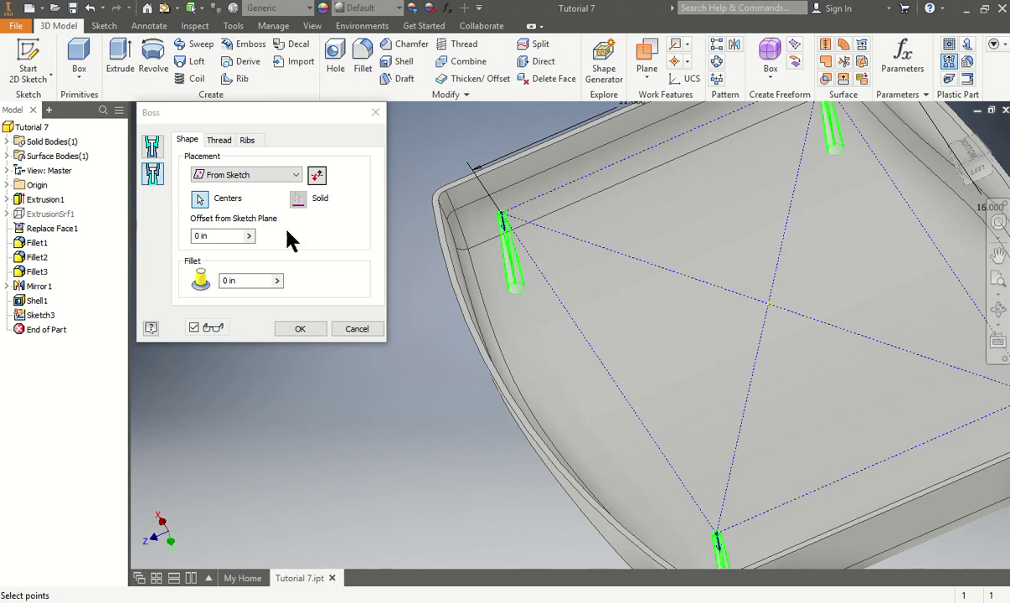
{"action": "left_click", "coordinate": [219, 141]}
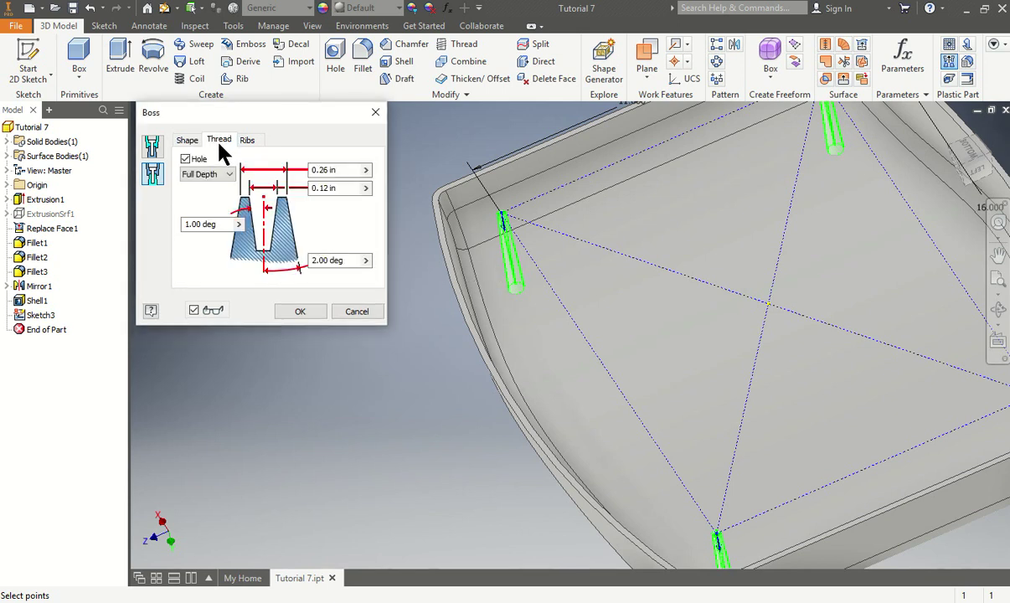
{"action": "left_click", "coordinate": [328, 170]}
{"action": "type", "text": ".4"}
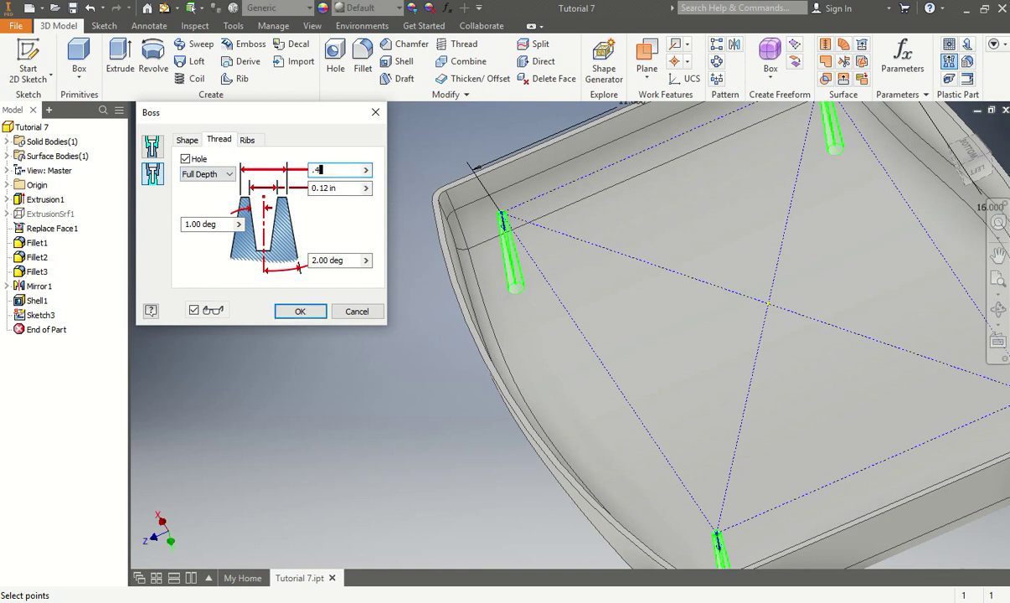
{"action": "left_click", "coordinate": [339, 191]}
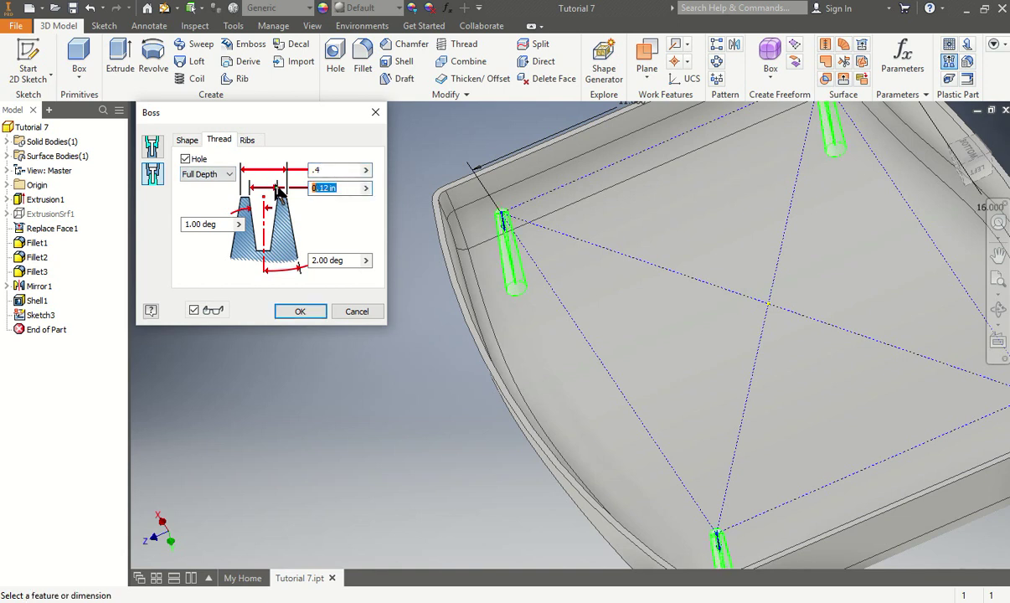
{"action": "type", "text": ".2"}
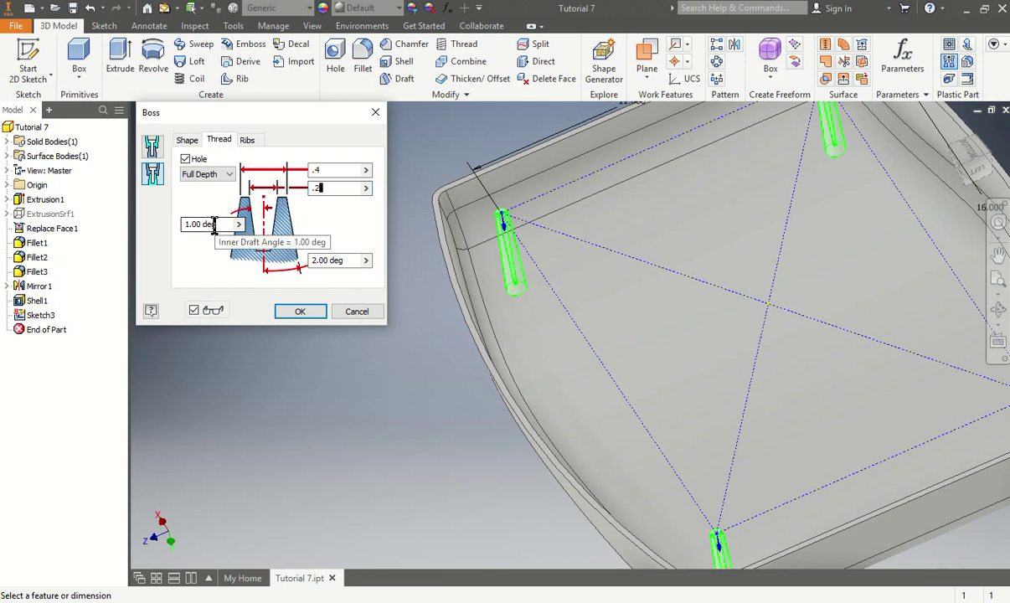
{"action": "left_click", "coordinate": [335, 260]}
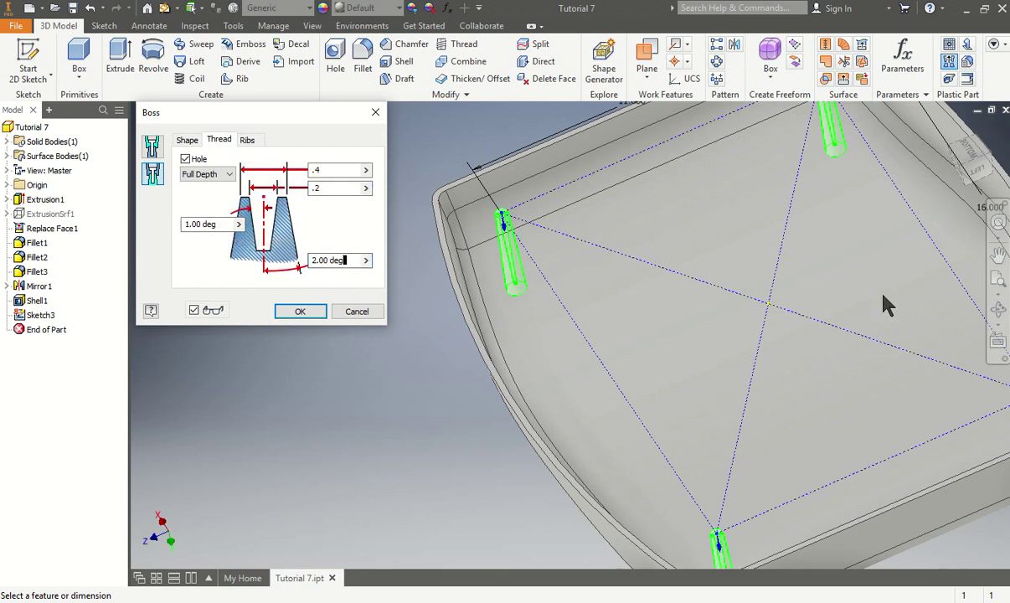
{"action": "scroll", "coordinate": [494, 220], "scroll_direction": "up", "scroll_amount": 5}
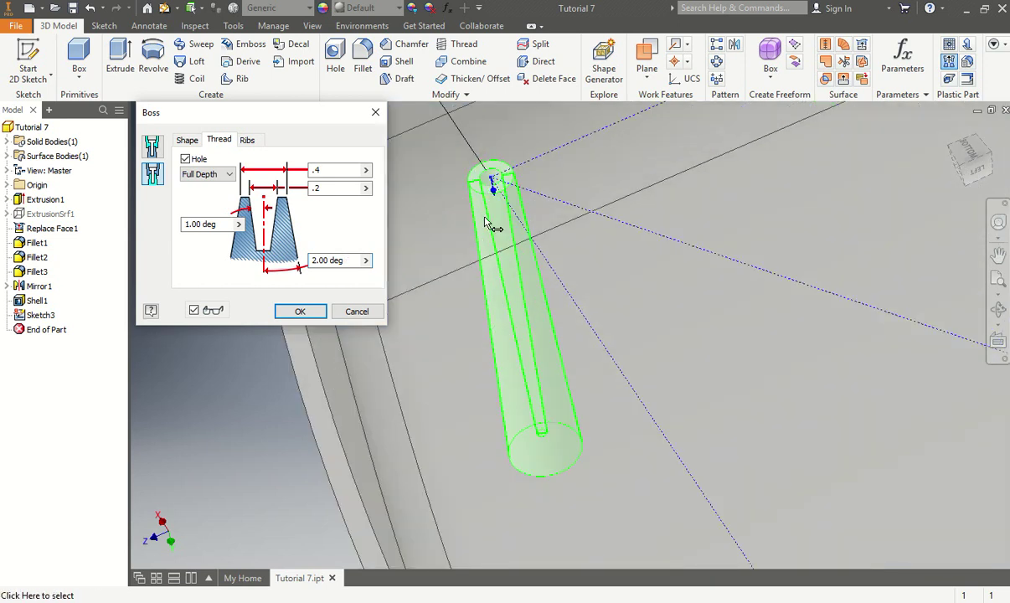
- Enable stiffening ribs on the bosses, with 3 ribs per boss and a rib thickness of 0.12 in
{"action": "left_click", "coordinate": [247, 141]}
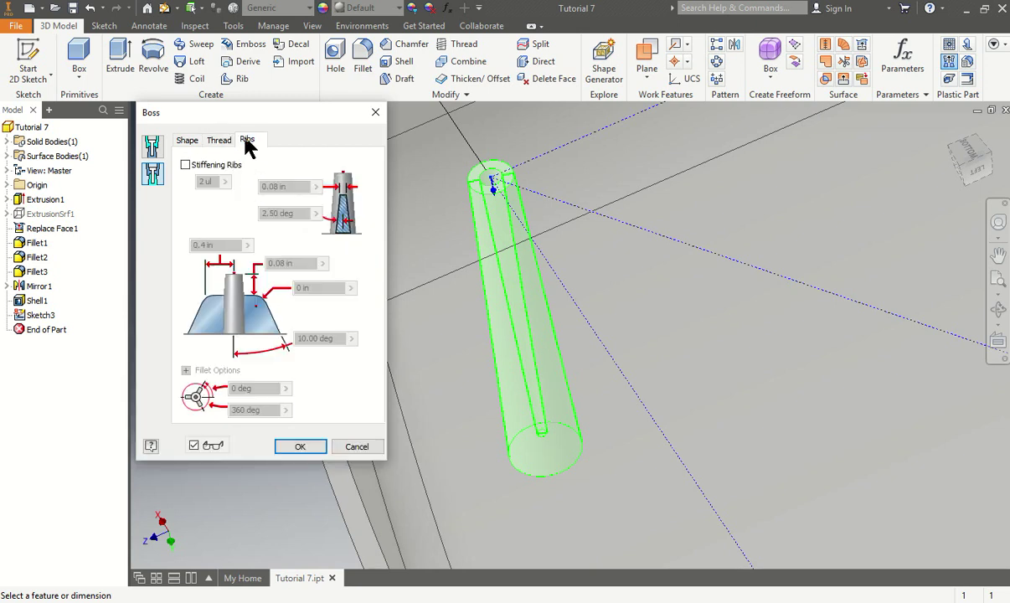
{"action": "left_click", "coordinate": [185, 167]}
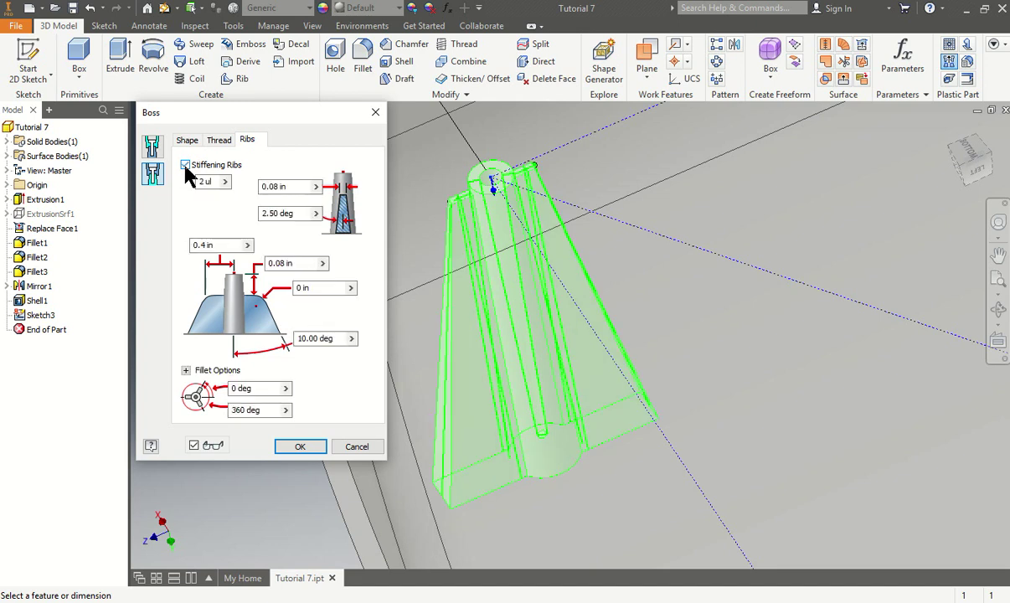
{"action": "key", "text": "Tab"}
{"action": "type", "text": "3"}
{"action": "left_click", "coordinate": [294, 187]}
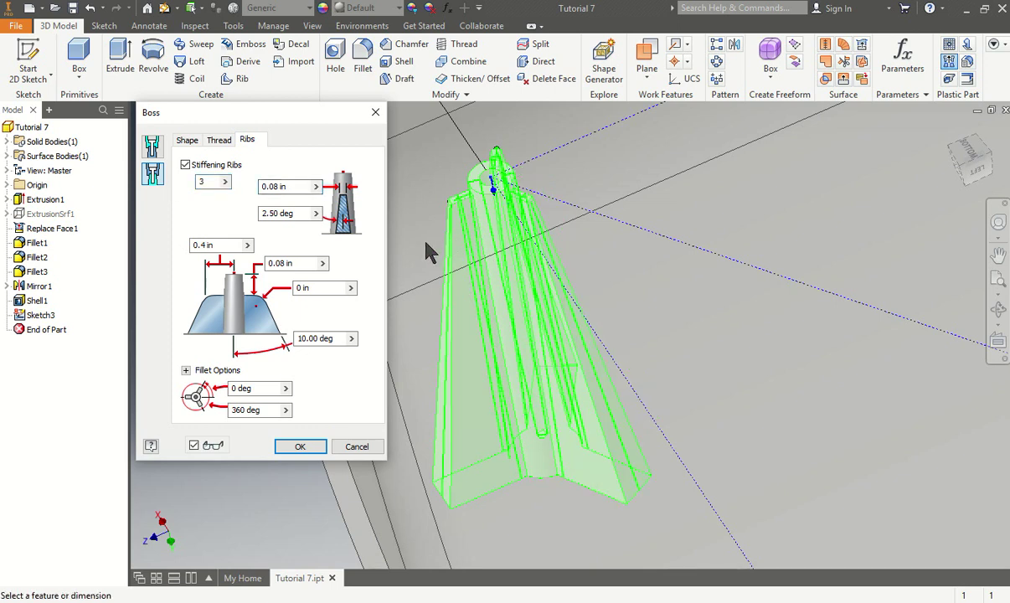
{"action": "double_click", "coordinate": [276, 186]}
{"action": "type", "text": ".12"}
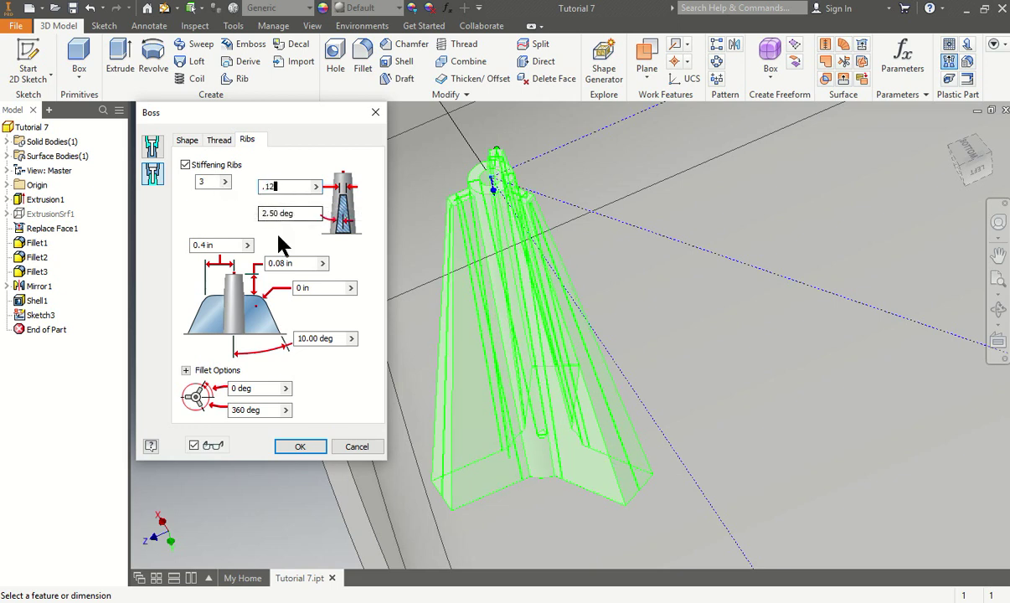
{"action": "left_click", "coordinate": [294, 213]}
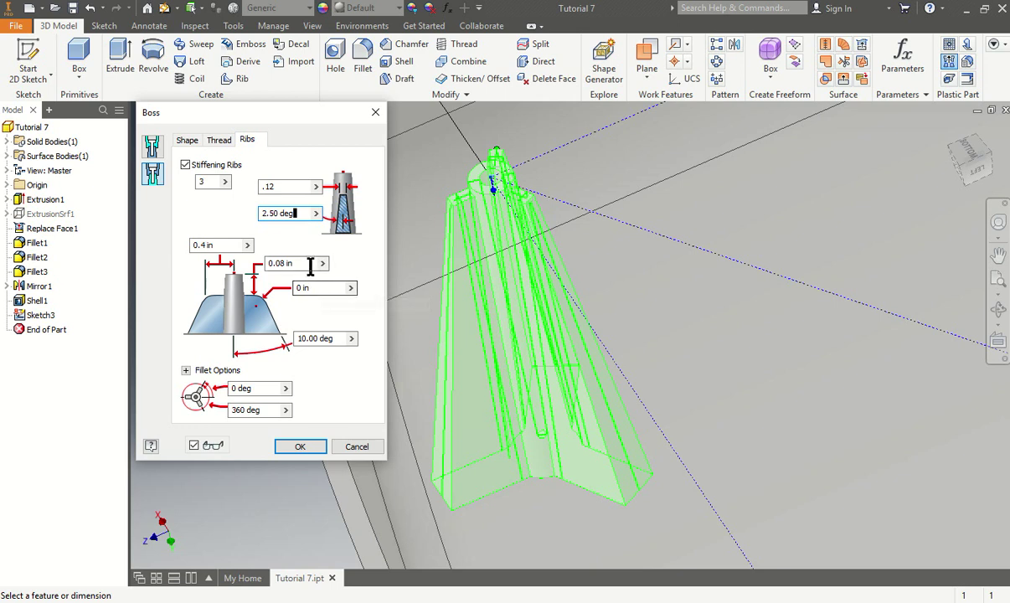
- Set the ribs' offset below the boss top to 0.8 in and their outer draft angle to 5 degrees
{"action": "left_click", "coordinate": [296, 264]}
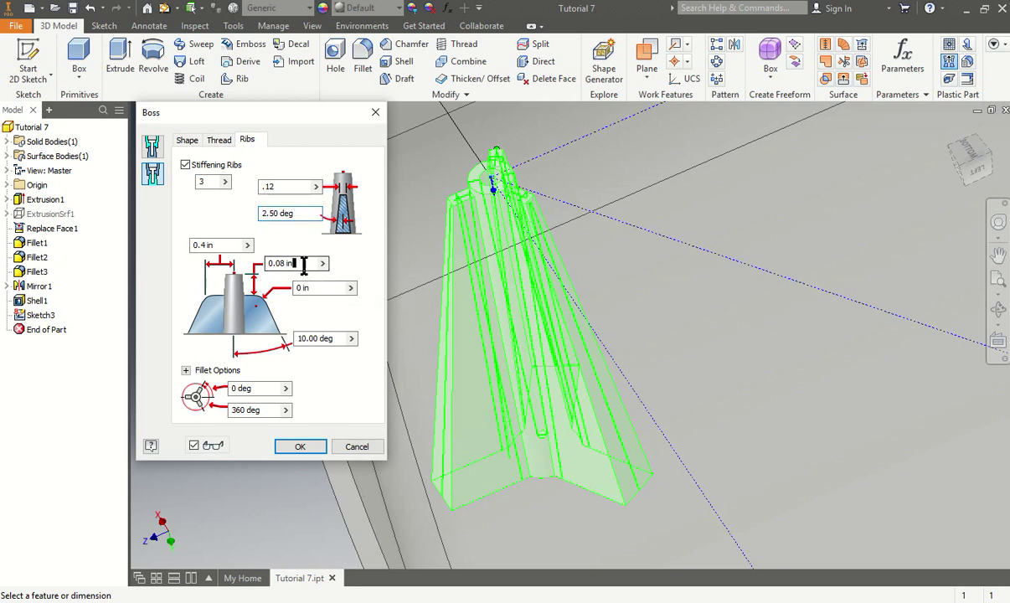
{"action": "left_click_drag", "start_coordinate": [295, 263], "coordinate": [268, 265]}
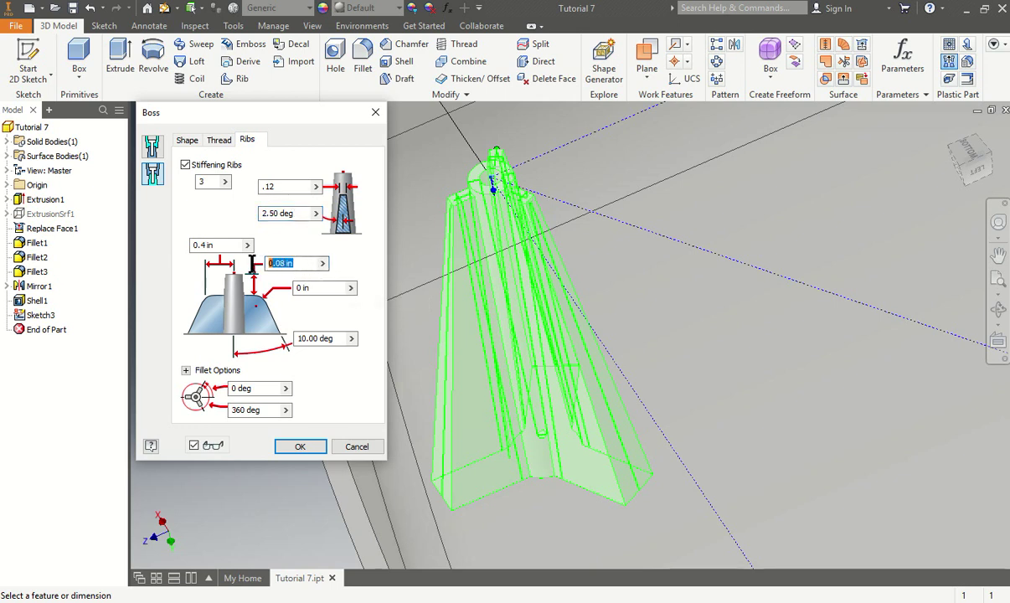
{"action": "type", "text": ".8"}
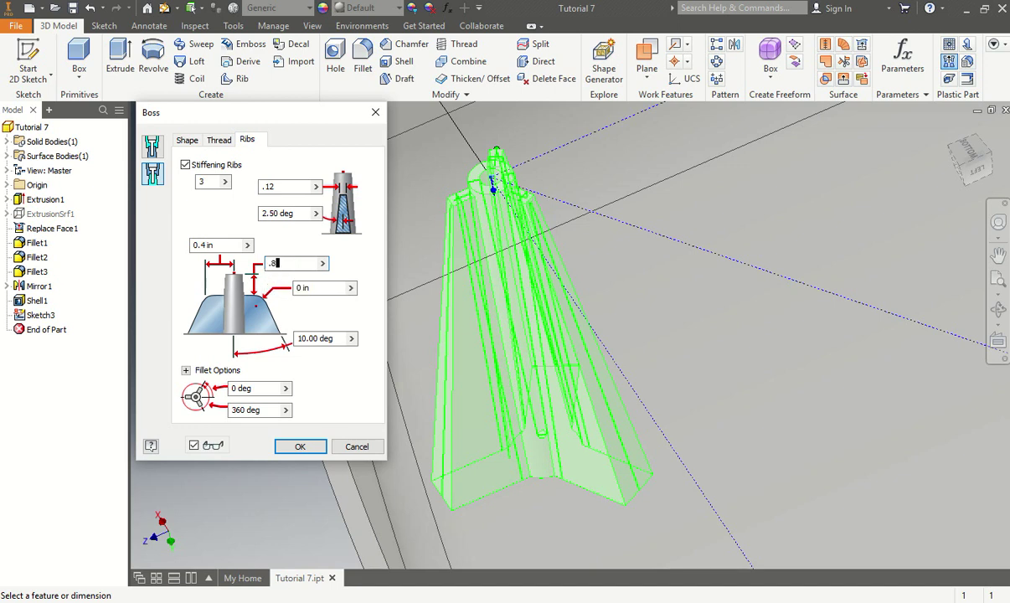
{"action": "left_click", "coordinate": [319, 289]}
{"action": "left_click_drag", "start_coordinate": [334, 338], "coordinate": [252, 329]}
{"action": "type", "text": "5"}
{"action": "left_click", "coordinate": [317, 289]}
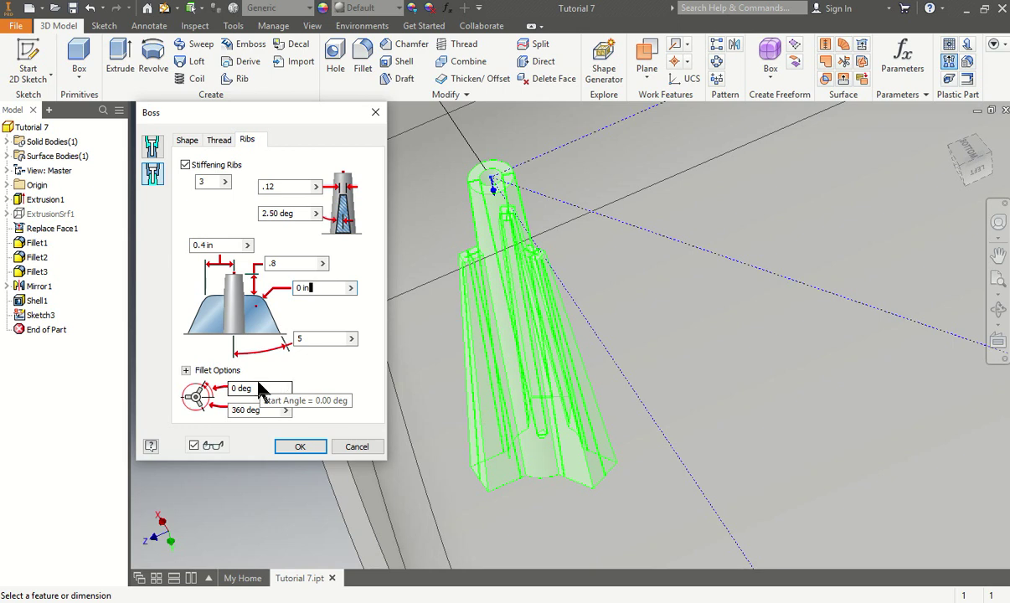
- Set both rib fillet radii, along the rib edges and where ribs meet the boss, to 0.04 in and create the bosses
{"action": "left_click", "coordinate": [186, 371]}
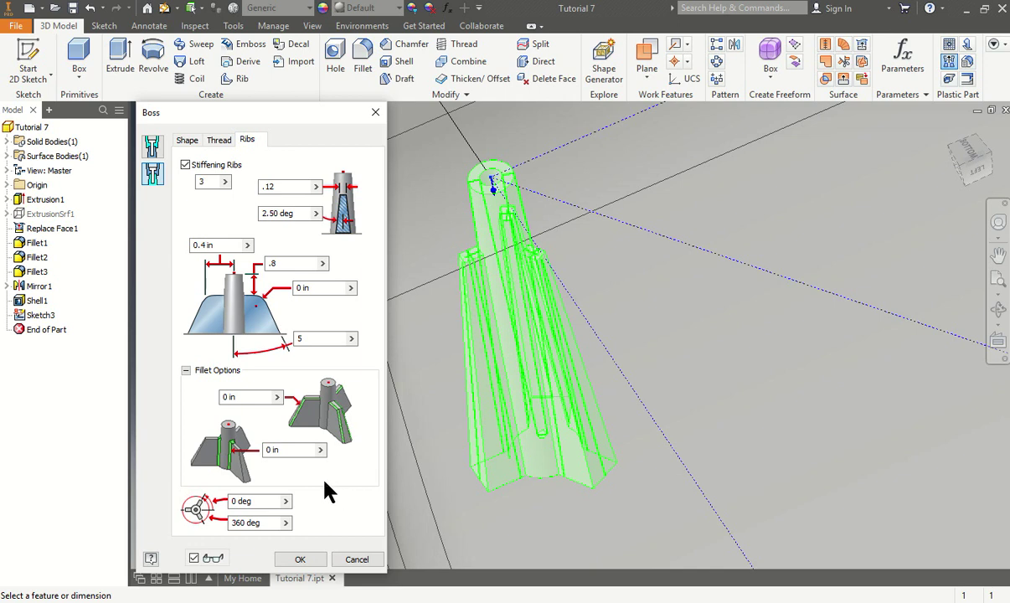
{"action": "left_click", "coordinate": [231, 397]}
{"action": "type", "text": ".0"}
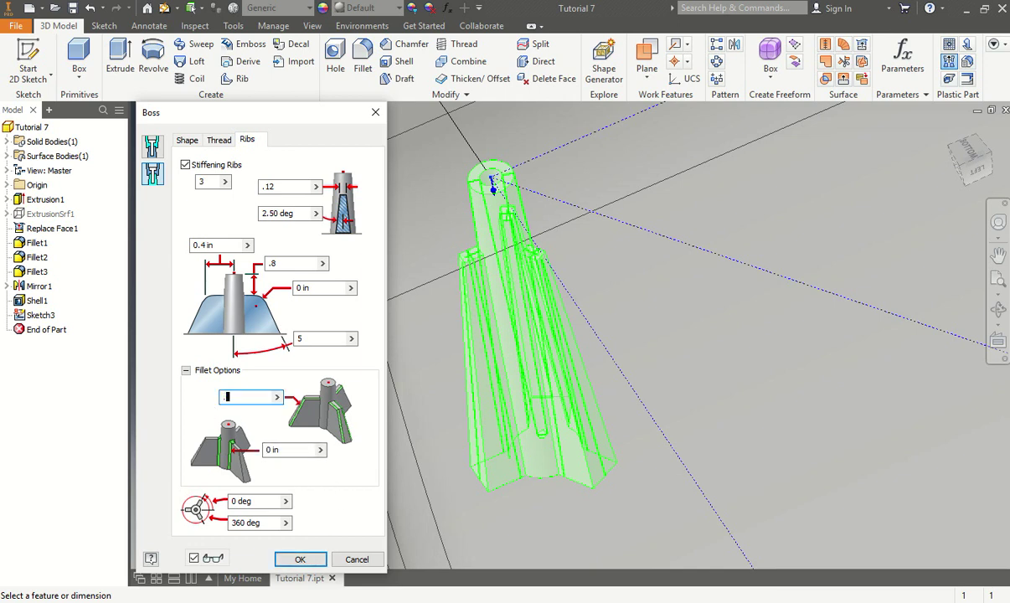
{"action": "type", "text": "4"}
{"action": "left_click", "coordinate": [276, 450]}
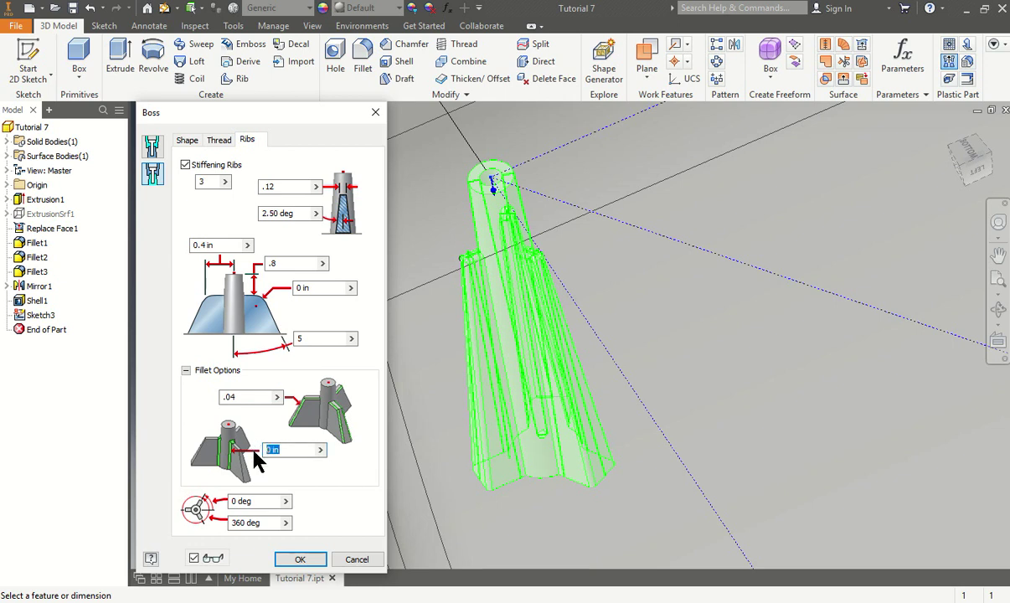
{"action": "type", "text": ".04"}
{"action": "left_click", "coordinate": [256, 397]}
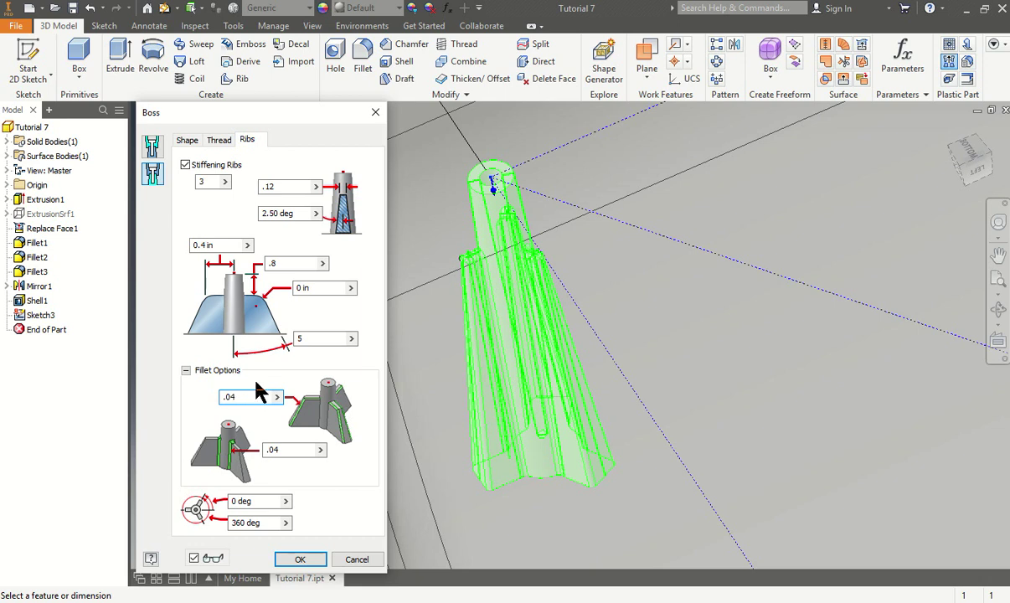
{"action": "left_click", "coordinate": [303, 560]}
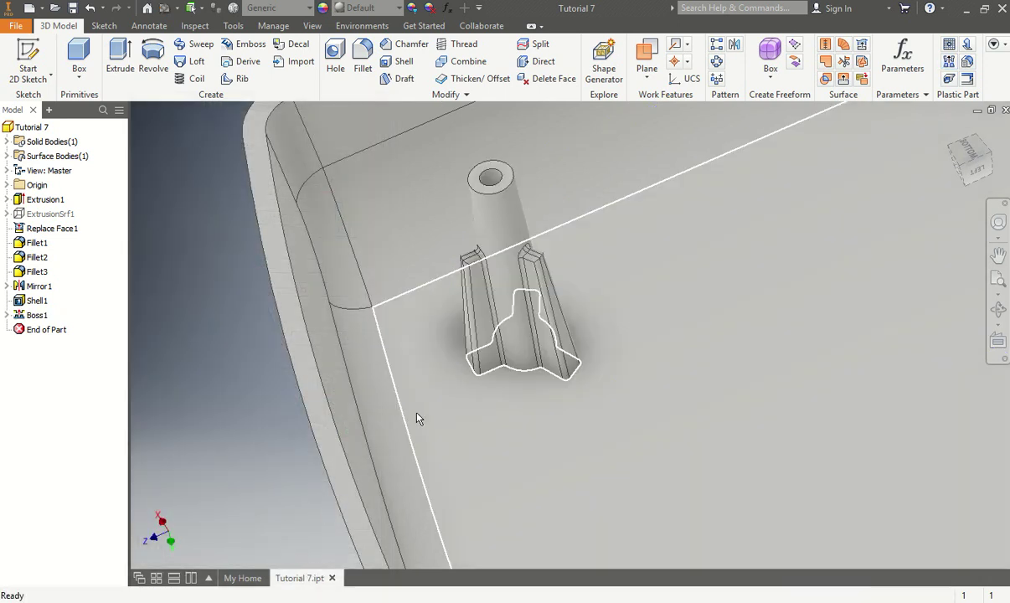
- Examine the four ribbed bosses inside the shell from several angles, up close and as a whole
{"action": "key", "text": "F6"}
{"action": "scroll", "coordinate": [528, 277], "scroll_direction": "up", "scroll_amount": 5}
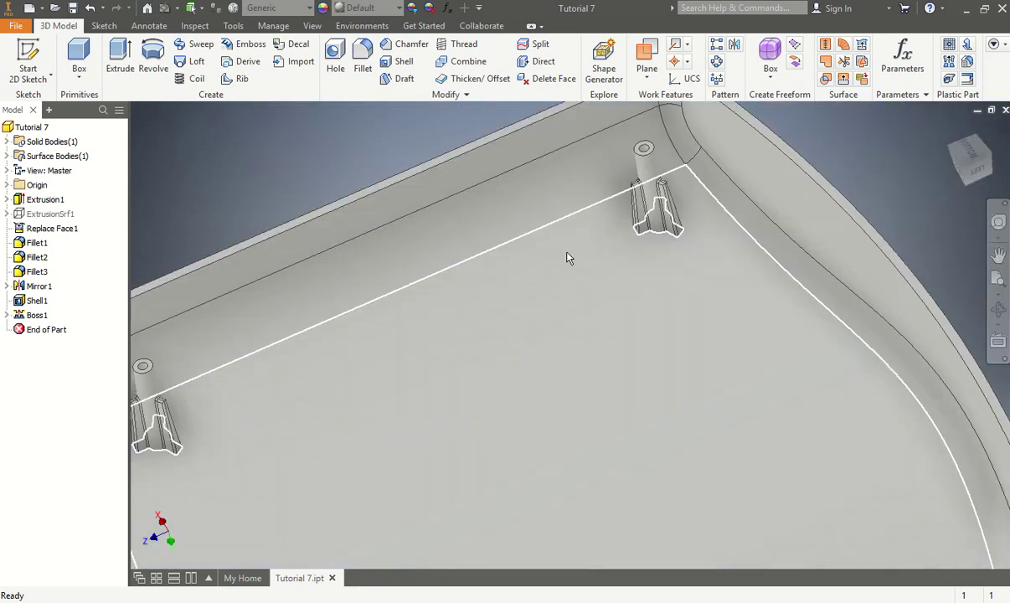
{"action": "scroll", "coordinate": [599, 327], "scroll_direction": "down", "scroll_amount": 5}
{"action": "scroll", "coordinate": [670, 407], "scroll_direction": "up", "scroll_amount": 6}
{"action": "scroll", "coordinate": [603, 418], "scroll_direction": "down", "scroll_amount": 4}
{"action": "scroll", "coordinate": [492, 492], "scroll_direction": "up", "scroll_amount": 3}
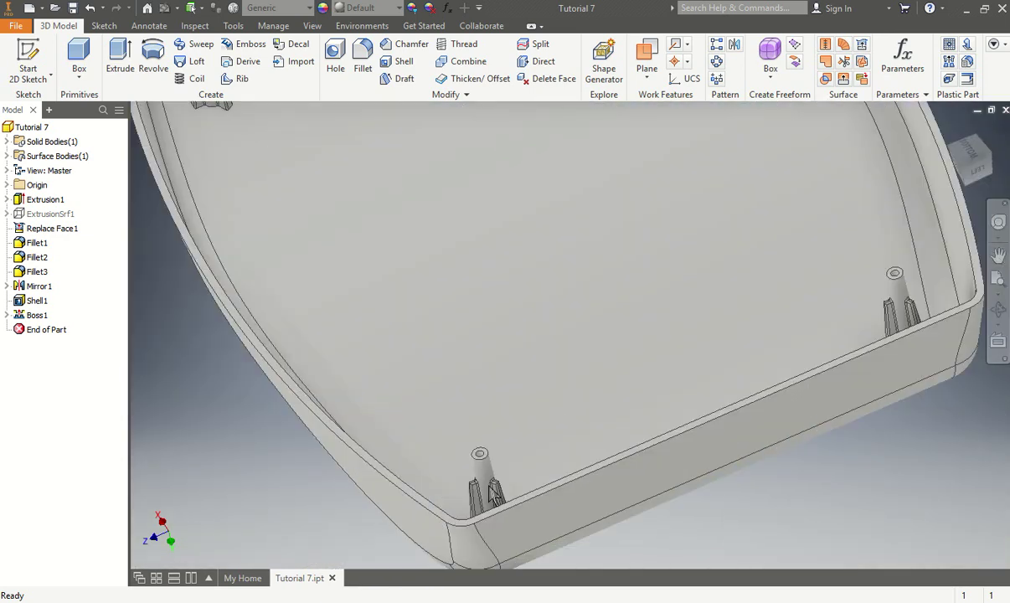
{"action": "middle_click_drag", "start_coordinate": [491, 492], "coordinate": [463, 478], "text": "shift"}
{"action": "scroll", "coordinate": [467, 479], "scroll_direction": "down", "scroll_amount": 5}
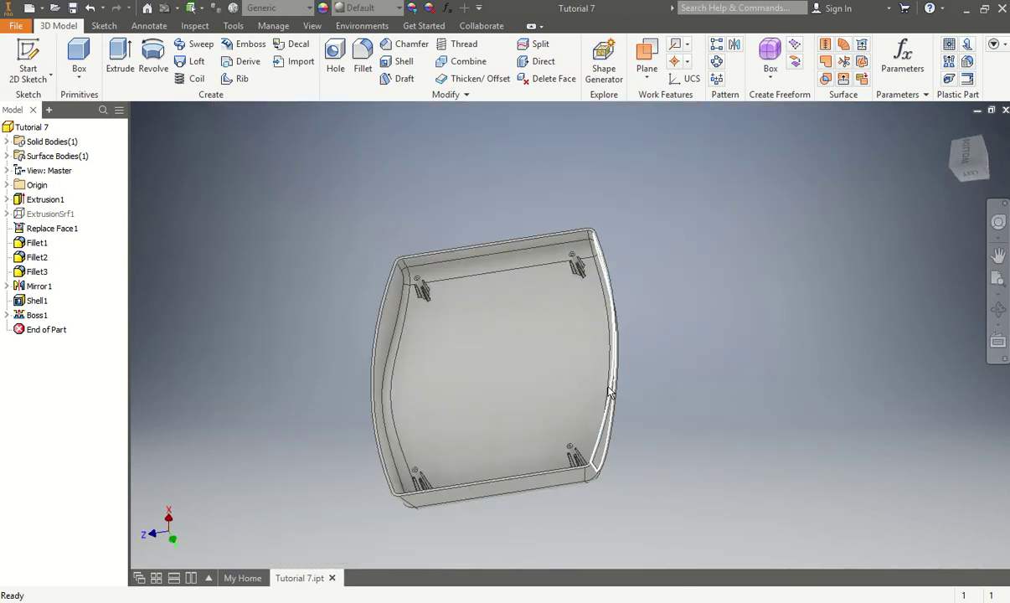
{"action": "scroll", "coordinate": [423, 306], "scroll_direction": "up", "scroll_amount": 5}
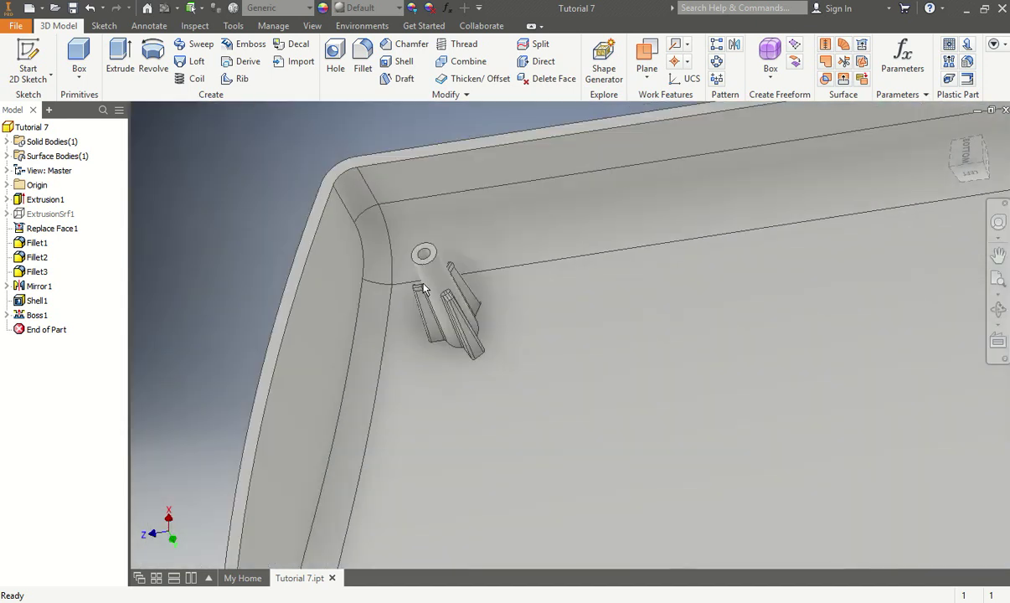
{"action": "scroll", "coordinate": [423, 306], "scroll_direction": "down", "scroll_amount": 4}
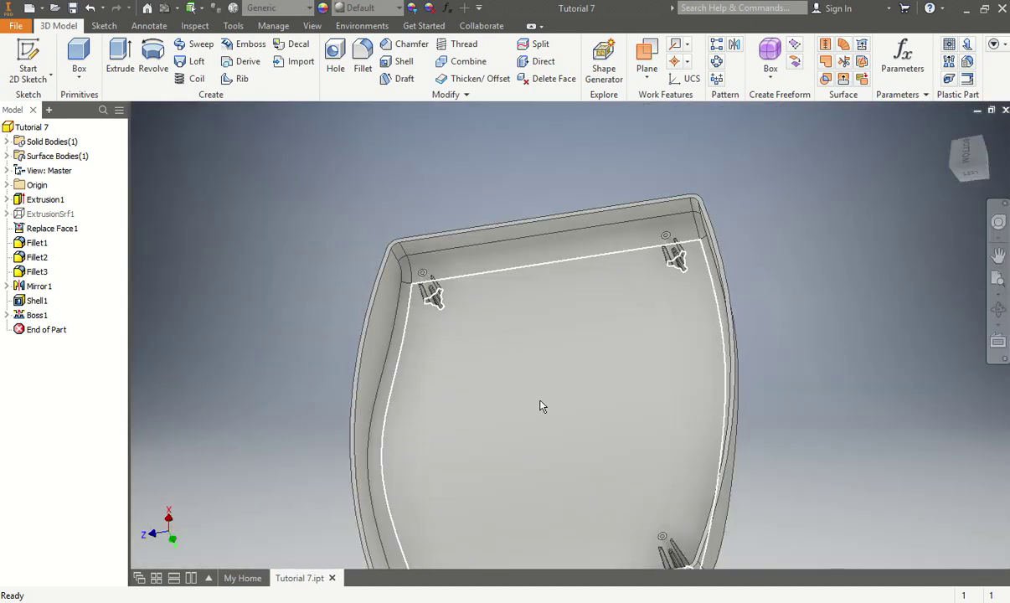
{"action": "middle_click_drag", "start_coordinate": [541, 478], "coordinate": [577, 457], "text": "shift"}
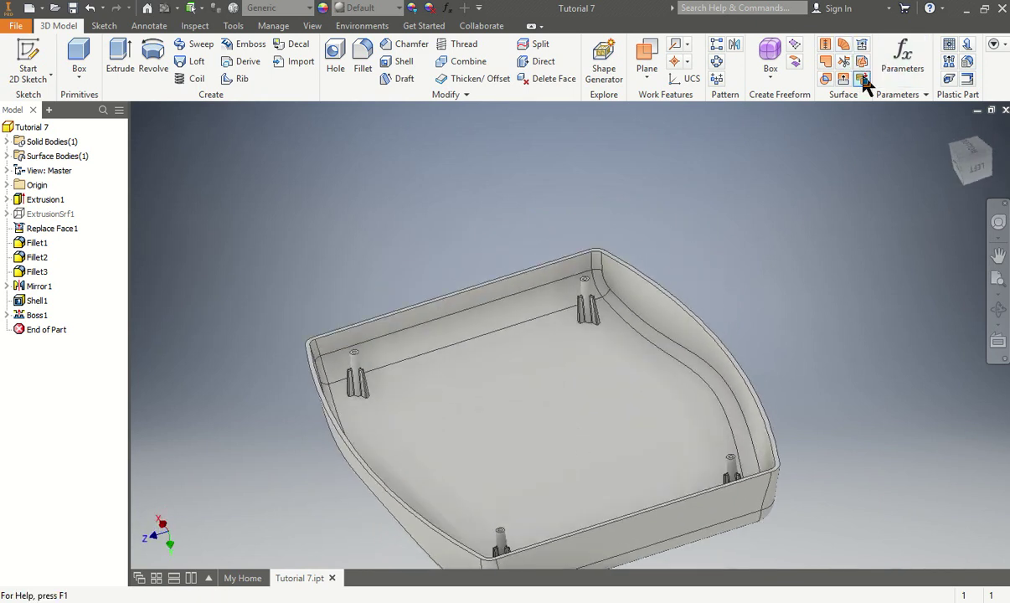
- Start a Lip feature along the shell's outer rim edge, with the flat rim face as the guide face
{"action": "left_click", "coordinate": [970, 81]}
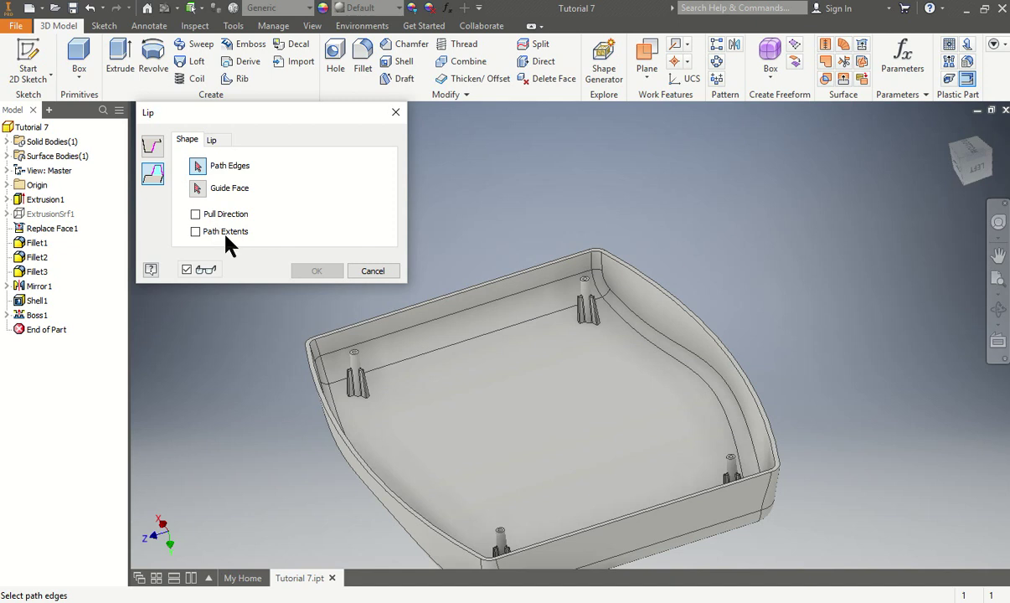
{"action": "scroll", "coordinate": [300, 365], "scroll_direction": "up", "scroll_amount": 5}
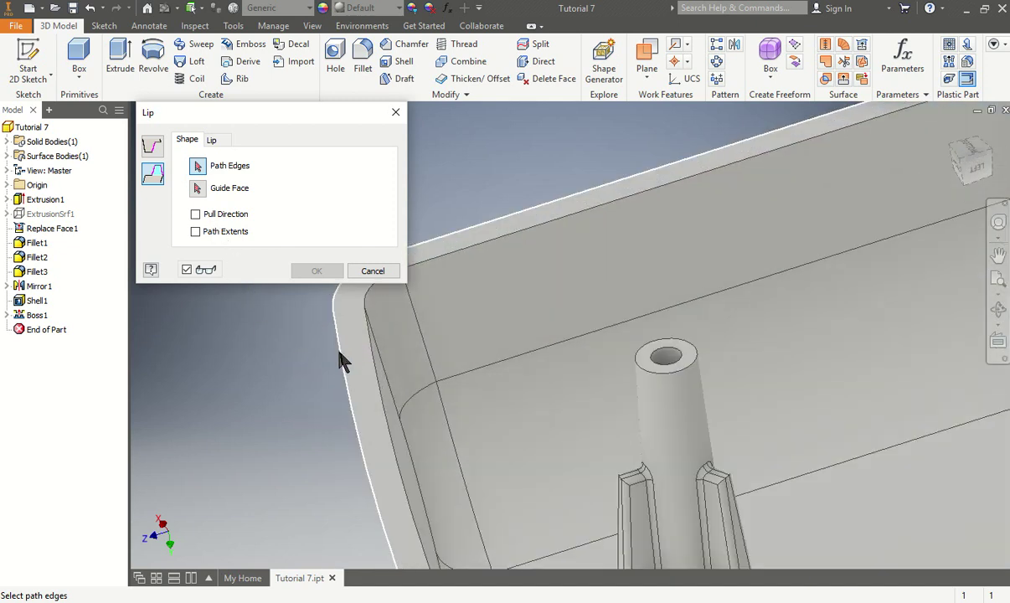
{"action": "left_click", "coordinate": [340, 356]}
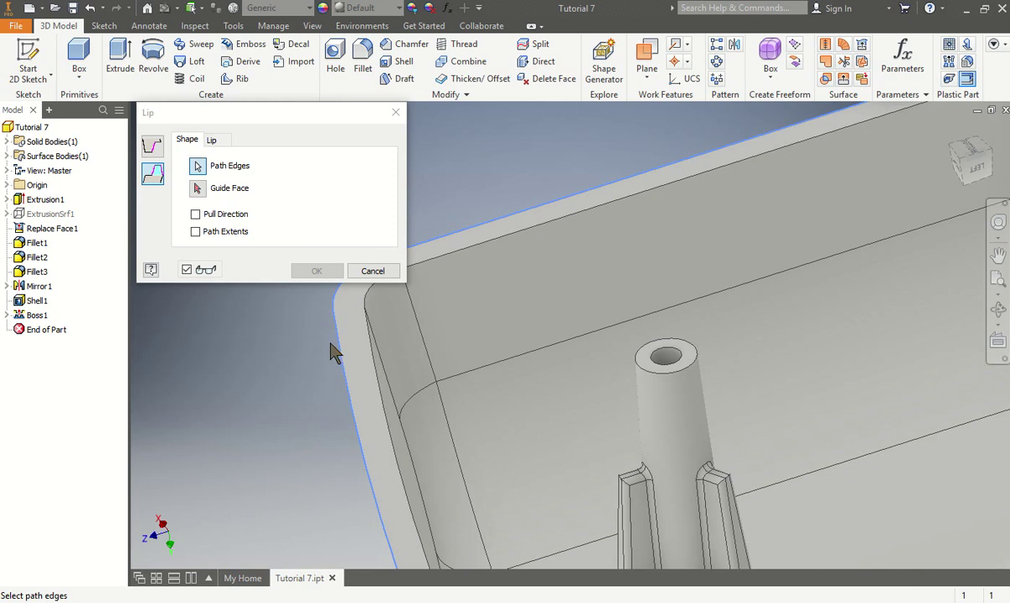
{"action": "left_click", "coordinate": [197, 190]}
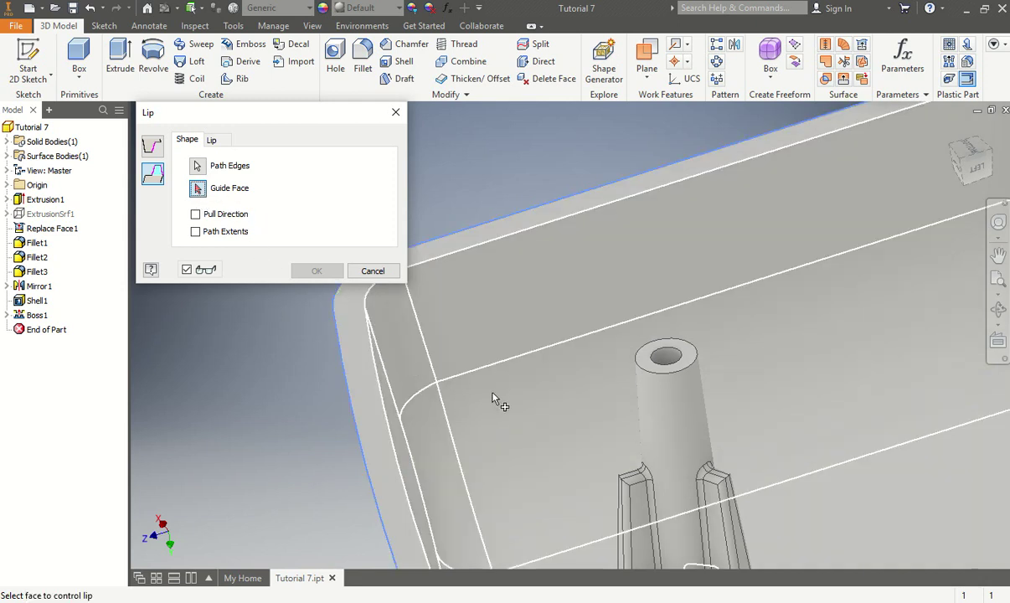
{"action": "left_click", "coordinate": [365, 385]}
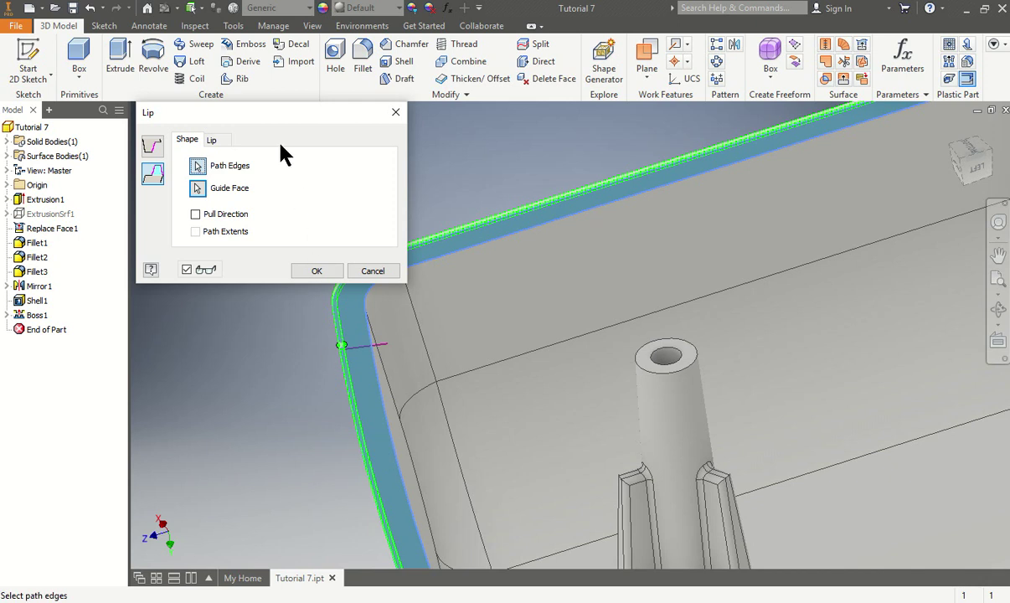
- Set the lip's inner-side angle to 10 degrees, its outer-side angle to 2 degrees and its height to 0.12 in
{"action": "left_click", "coordinate": [215, 142]}
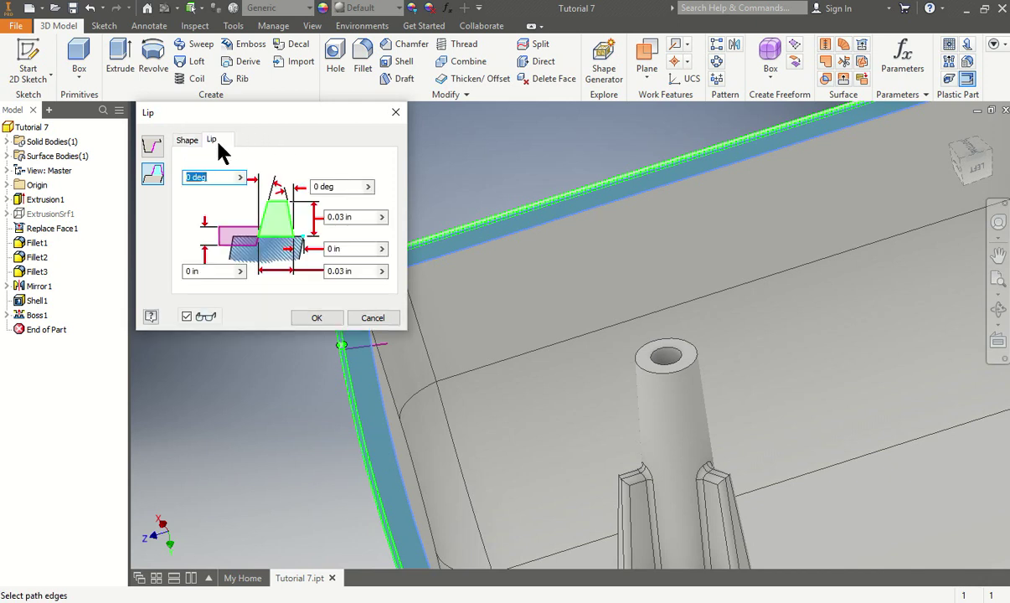
{"action": "type", "text": "10"}
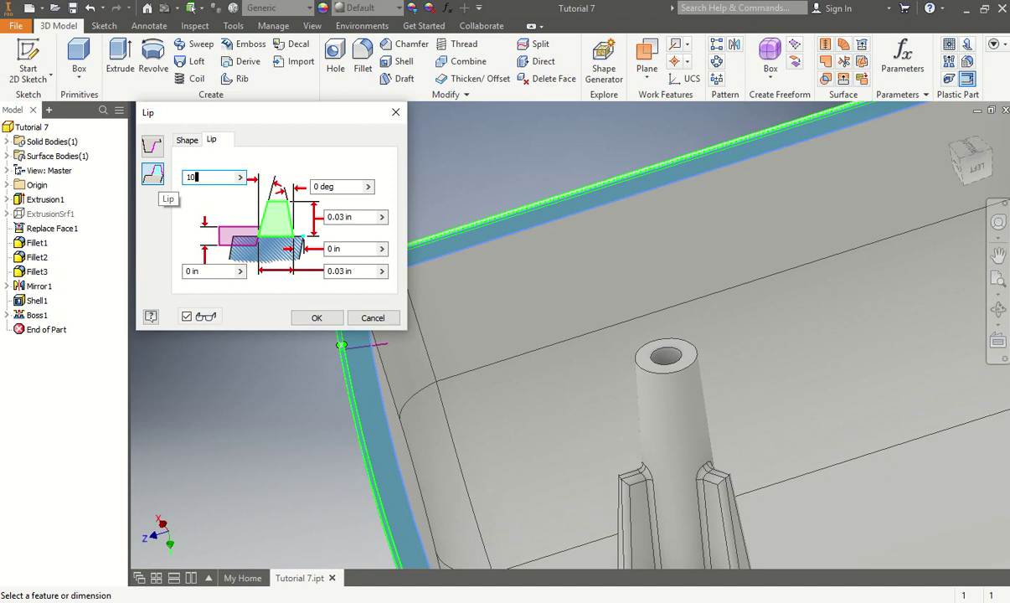
{"action": "left_click", "coordinate": [342, 188]}
{"action": "left_click_drag", "start_coordinate": [343, 188], "coordinate": [306, 182]}
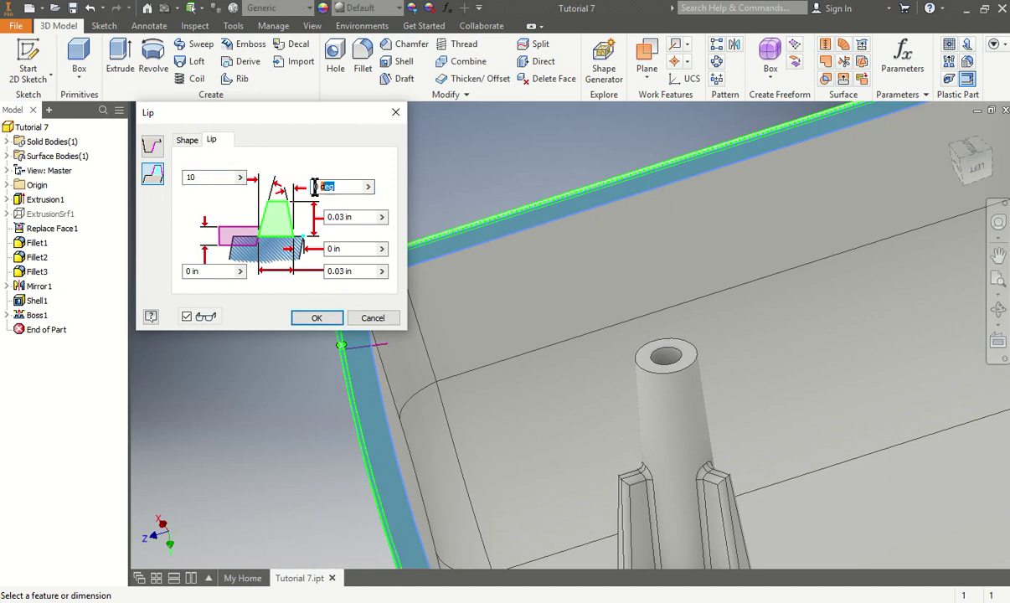
{"action": "key", "text": "BackSpace"}
{"action": "type", "text": "2"}
{"action": "left_click", "coordinate": [356, 217]}
{"action": "left_click_drag", "start_coordinate": [358, 217], "coordinate": [332, 217]}
{"action": "key", "text": "BackSpace"}
{"action": "type", "text": ".12"}
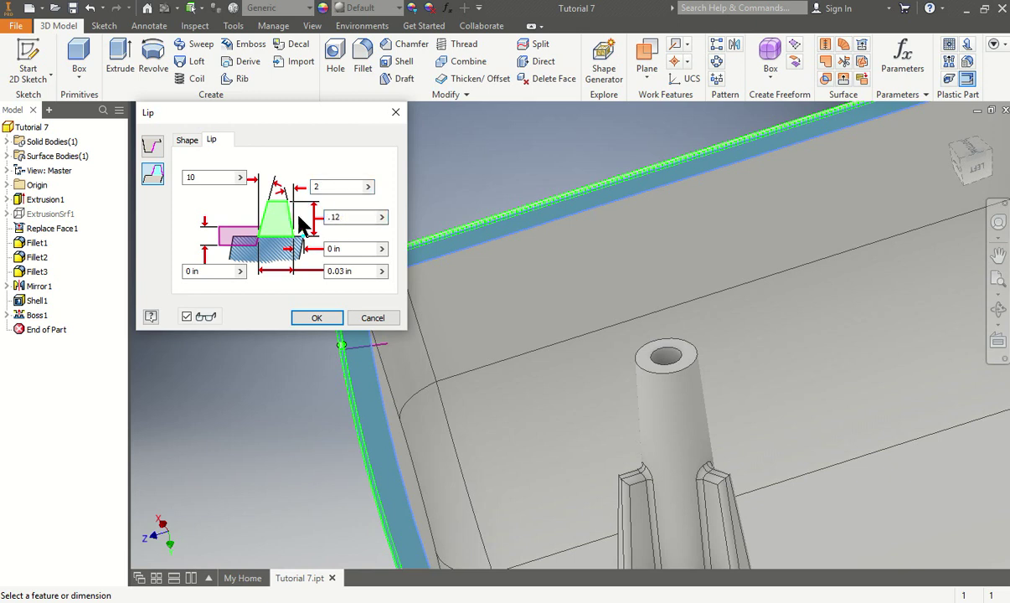
- Set the lip's width to 0.1 in and check its cross-section with the preview switched off and on again
{"action": "left_click", "coordinate": [350, 252]}
{"action": "left_click_drag", "start_coordinate": [354, 269], "coordinate": [296, 280]}
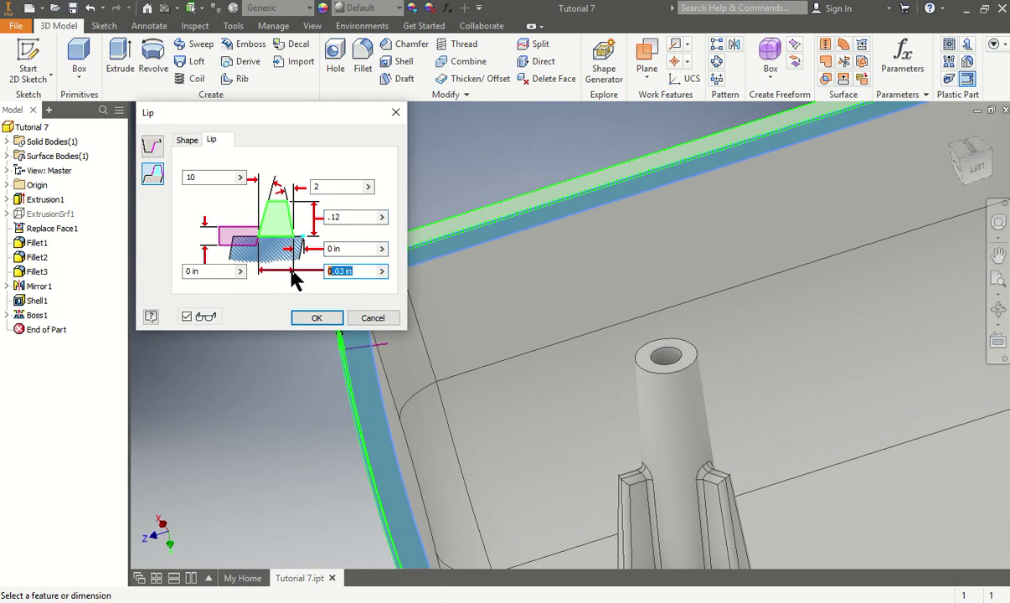
{"action": "type", "text": ".1"}
{"action": "left_click", "coordinate": [210, 270]}
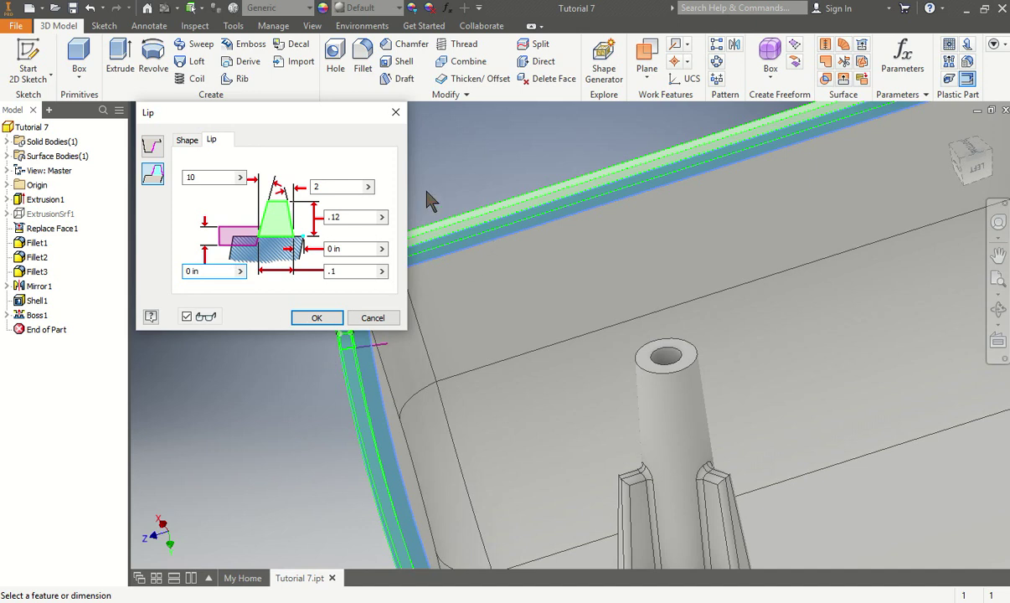
{"action": "left_click", "coordinate": [187, 316]}
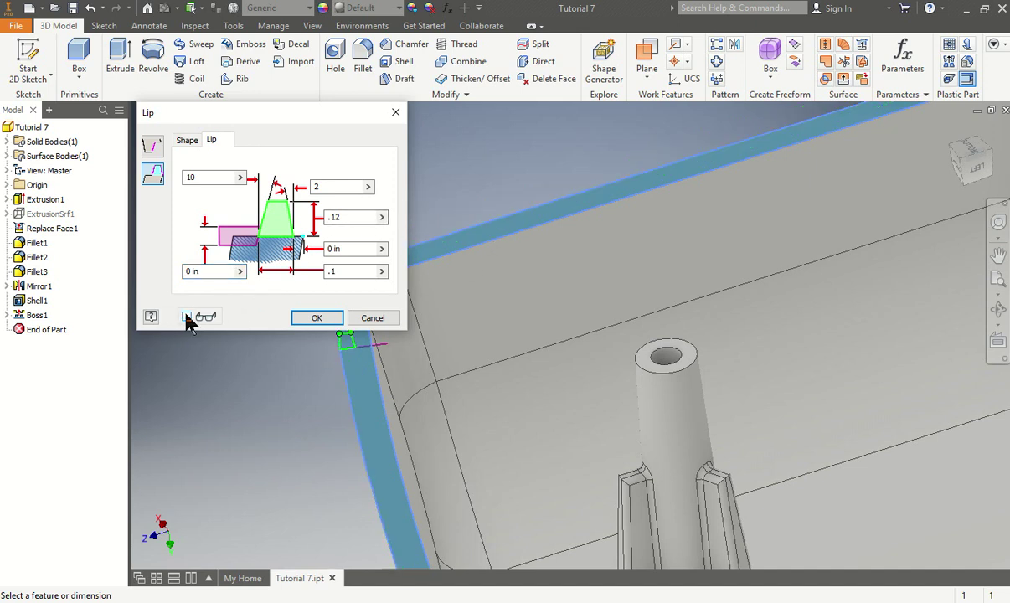
{"action": "scroll", "coordinate": [296, 421], "scroll_direction": "down", "scroll_amount": 4}
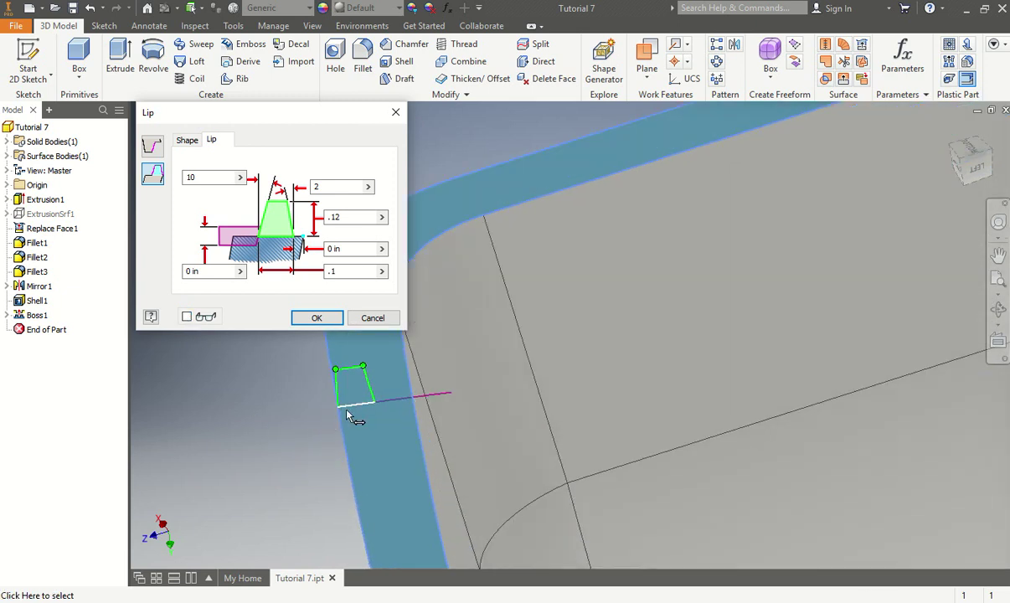
{"action": "left_click", "coordinate": [187, 317]}
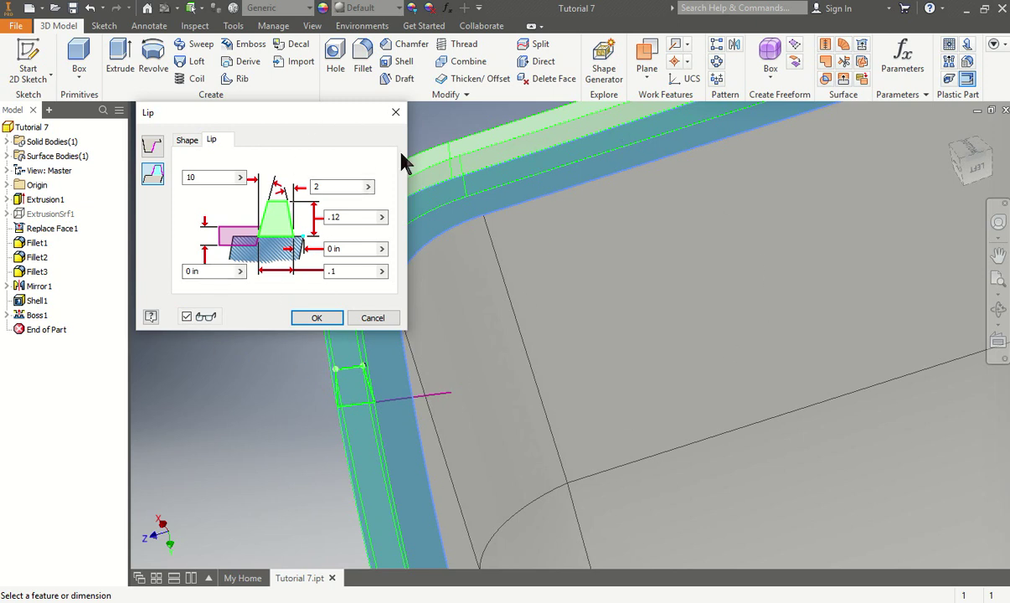
{"action": "left_click", "coordinate": [334, 271]}
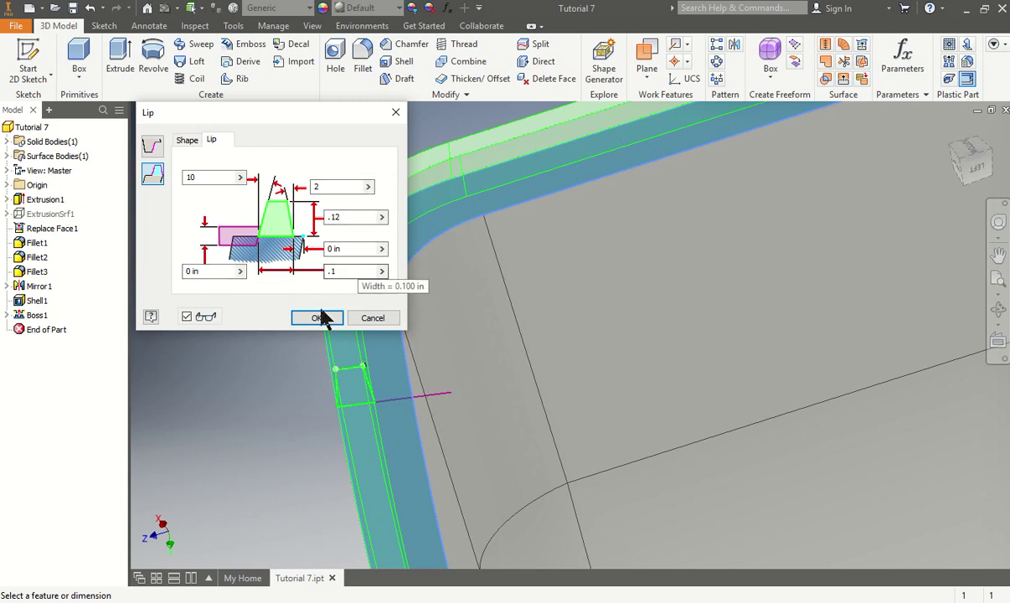
- Create the lip along the shell's rim with the entered values and save the part
{"action": "left_click", "coordinate": [323, 317]}
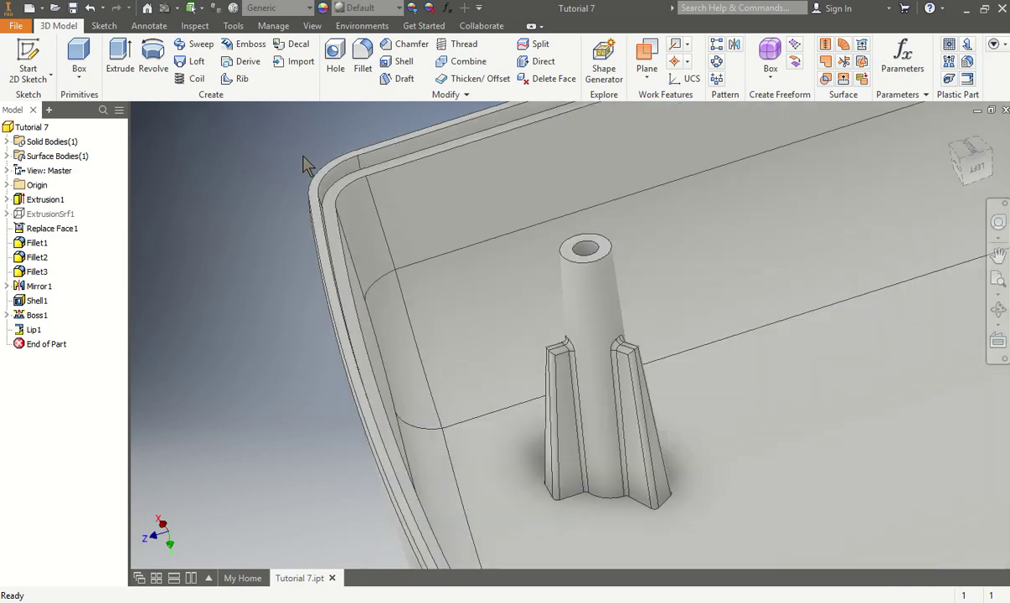
{"action": "key", "text": "F6"}
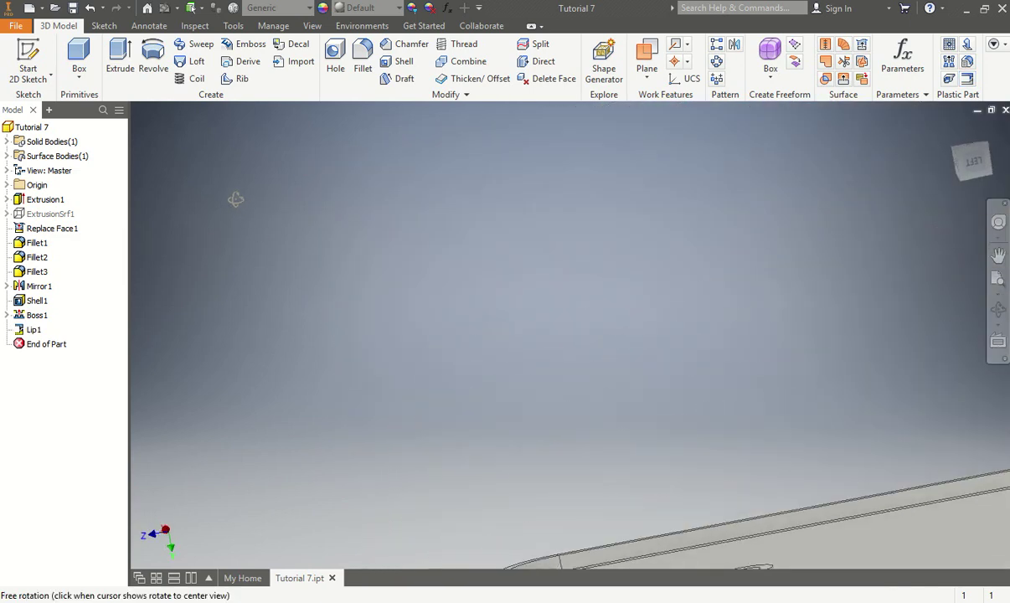
{"action": "key", "text": "F4"}
{"action": "left_click_drag", "start_coordinate": [594, 304], "coordinate": [436, 475]}
{"action": "scroll", "coordinate": [436, 475], "scroll_direction": "down", "scroll_amount": 5}
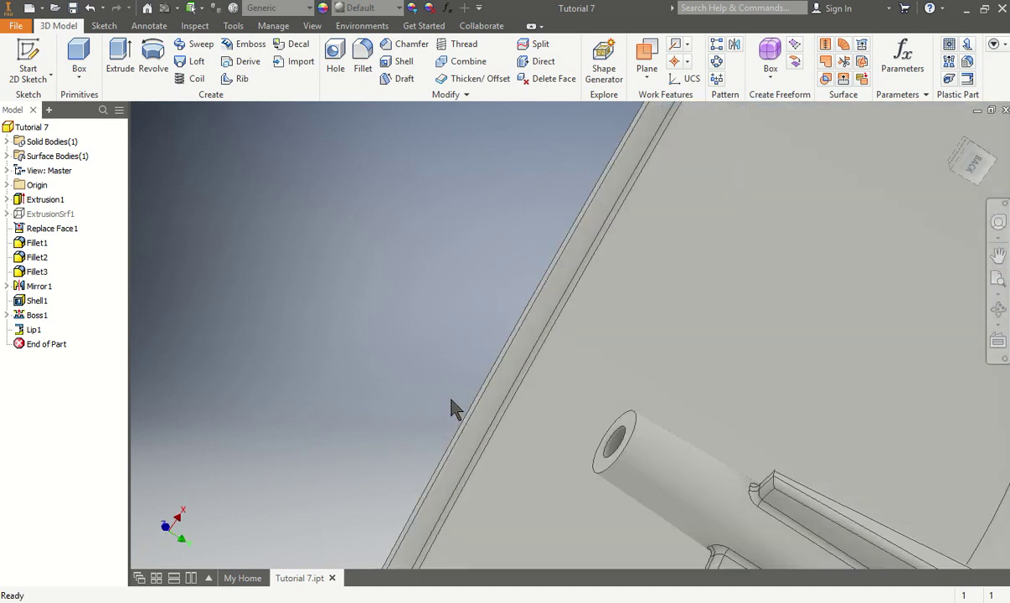
{"action": "scroll", "coordinate": [453, 408], "scroll_direction": "up", "scroll_amount": 3}
{"action": "key", "text": "F4"}
{"action": "left_click_drag", "start_coordinate": [439, 361], "coordinate": [460, 355]}
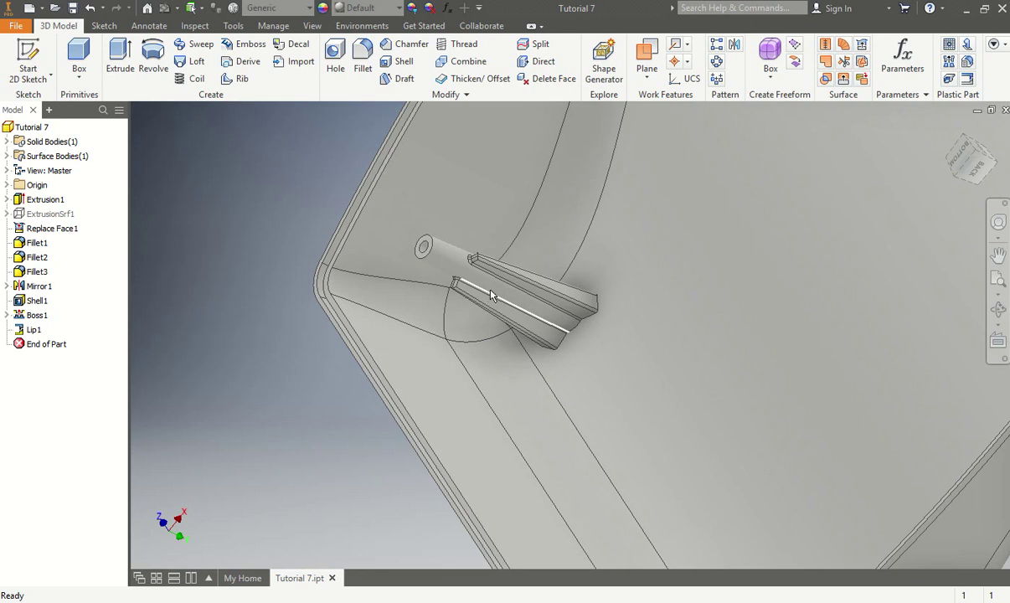
{"action": "key", "text": "F5"}
{"action": "key", "text": "F6"}
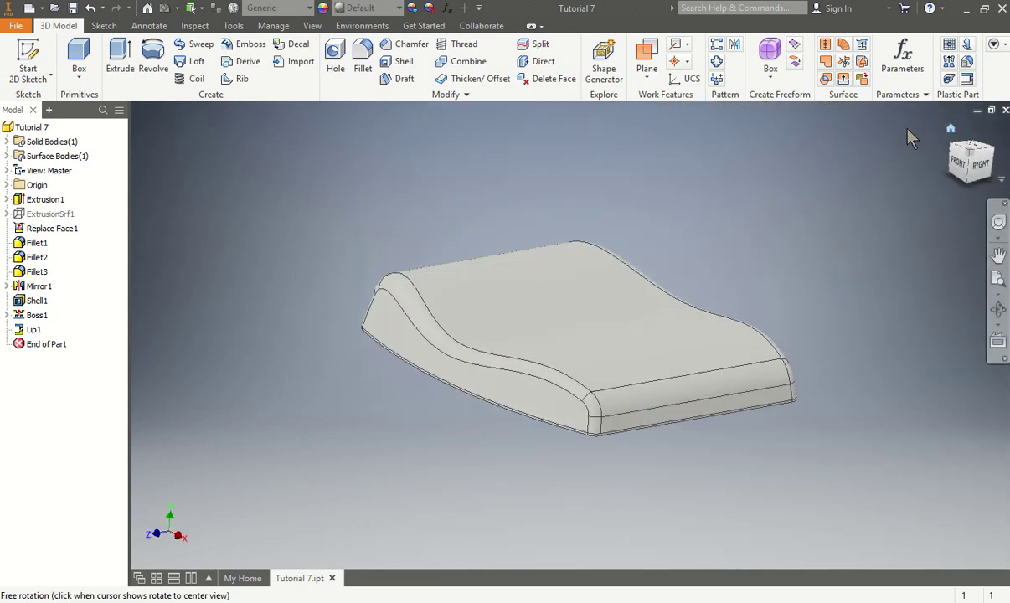
{"action": "left_click", "coordinate": [72, 8]}
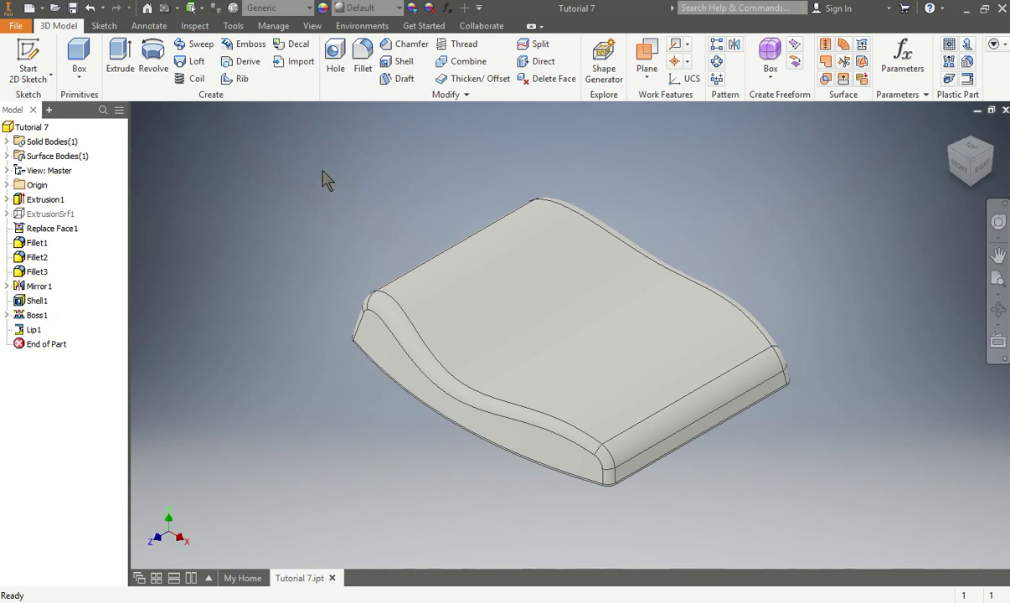
- Start a 2D sketch on the body's flat left end face and orient it with the base edge horizontal
{"action": "left_click", "coordinate": [35, 54]}
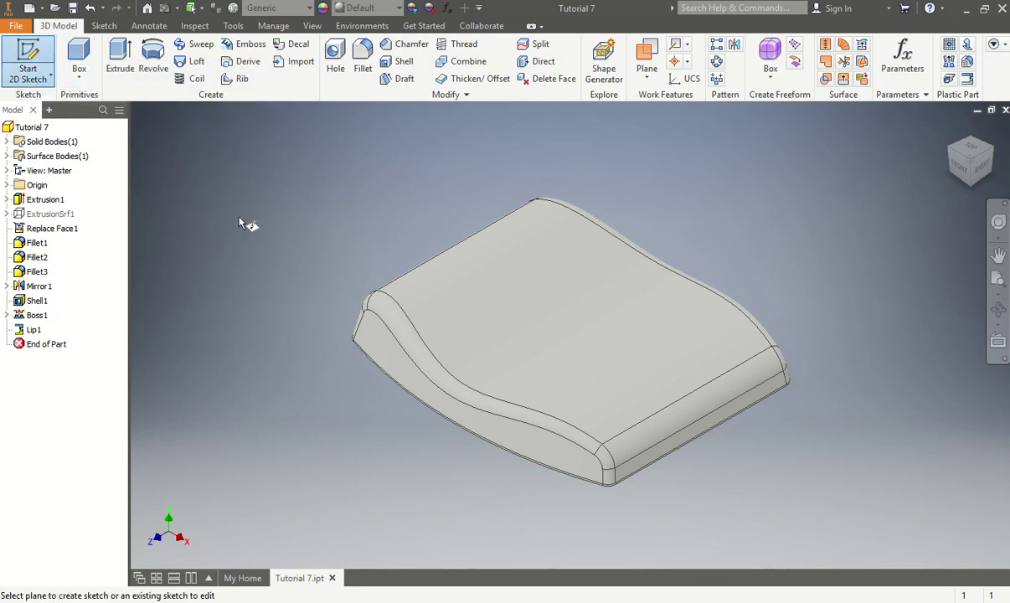
{"action": "scroll", "coordinate": [251, 305], "scroll_direction": "down", "scroll_amount": 3}
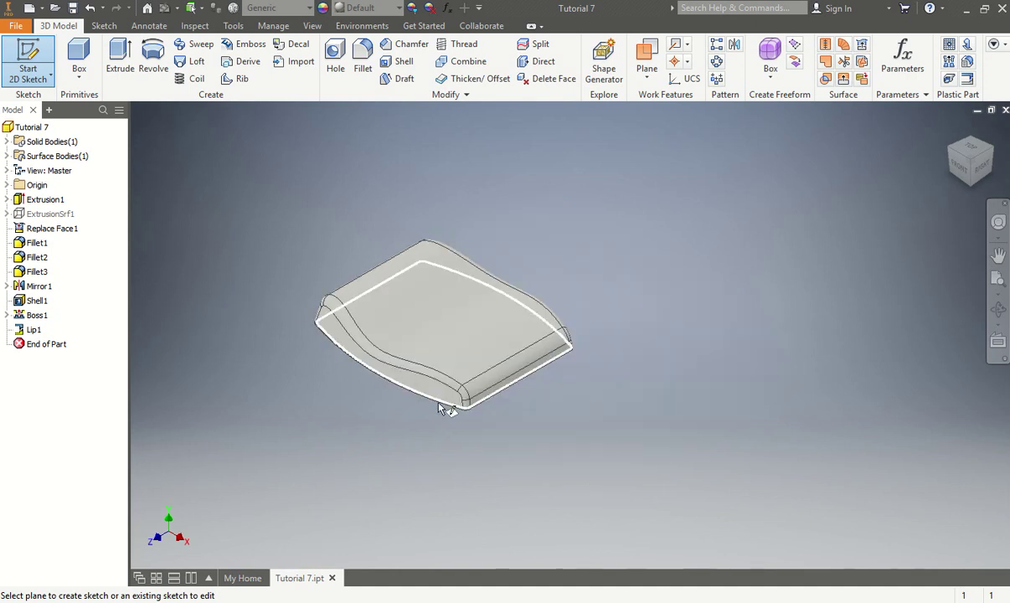
{"action": "middle_click_drag", "start_coordinate": [270, 295], "coordinate": [380, 326], "text": "shift"}
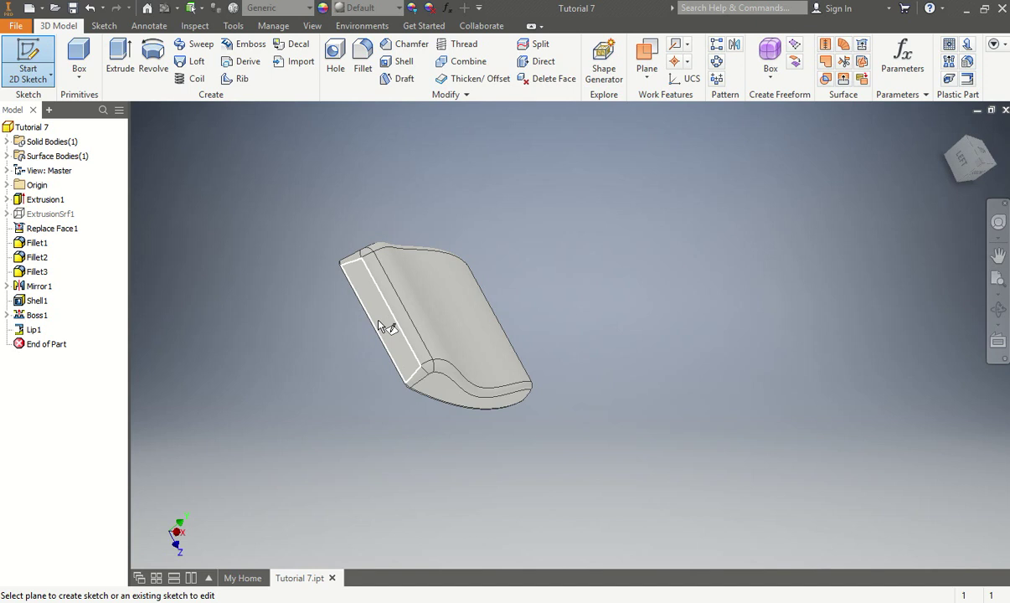
{"action": "left_click", "coordinate": [382, 326]}
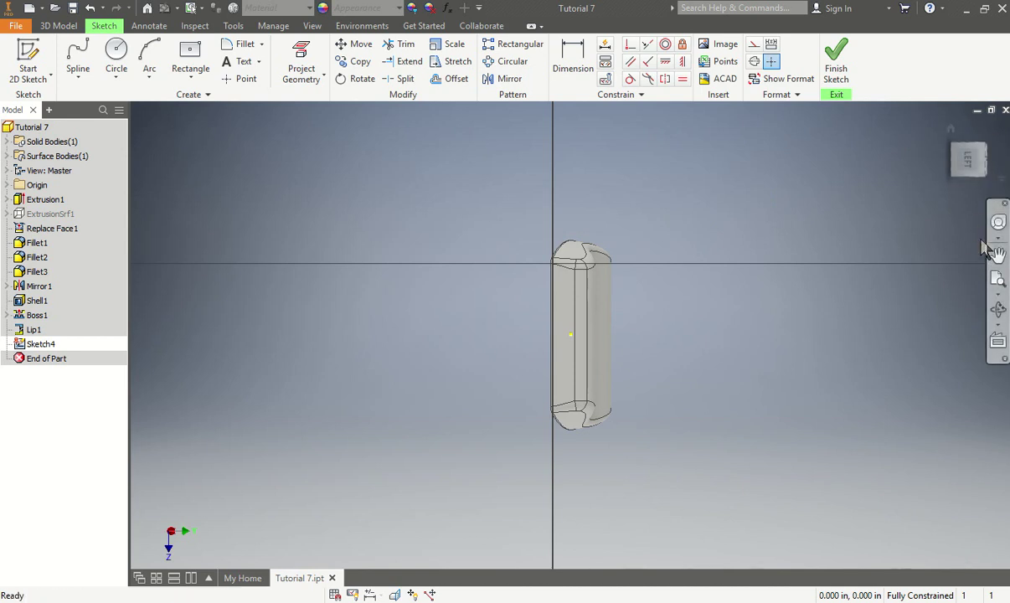
{"action": "mouse_move", "coordinate": [985, 151]}
{"action": "left_mouse_down"}
{"action": "mouse_move", "coordinate": [962, 176]}
{"action": "mouse_move", "coordinate": [991, 136]}
{"action": "left_mouse_up"}
{"action": "left_click", "coordinate": [991, 137]}
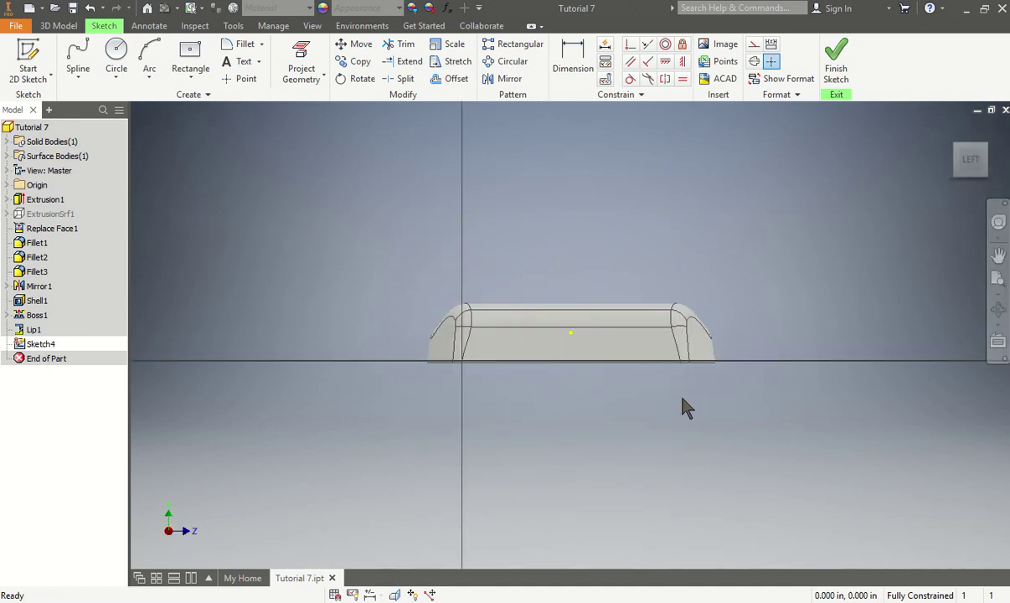
{"action": "scroll", "coordinate": [528, 319], "scroll_direction": "down", "scroll_amount": 2}
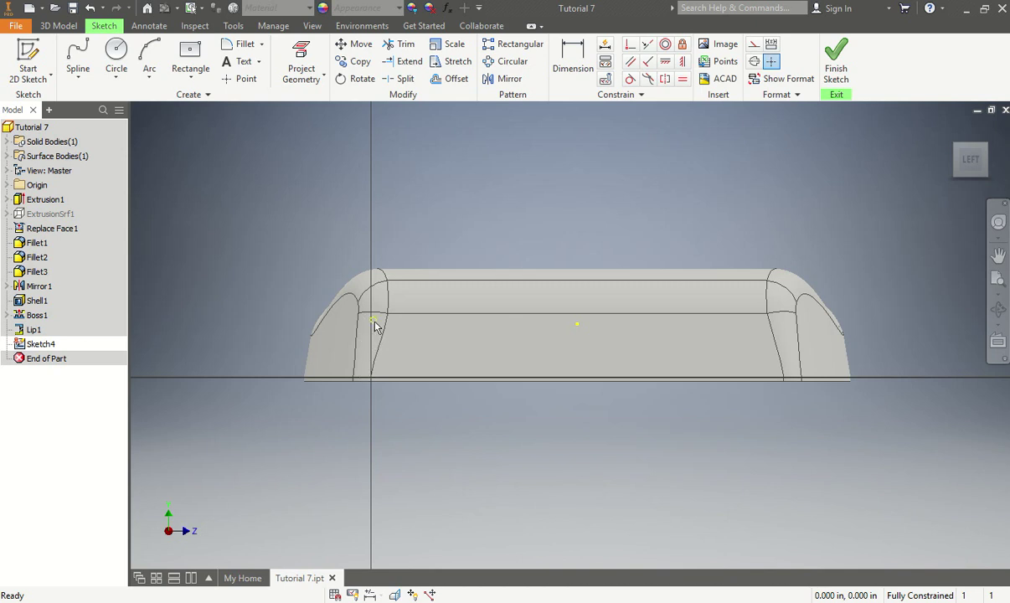
- Sketch a two-point rectangle about 2.7 in high on the left end face, centred roughly between the rounded corners
{"action": "left_click", "coordinate": [192, 79]}
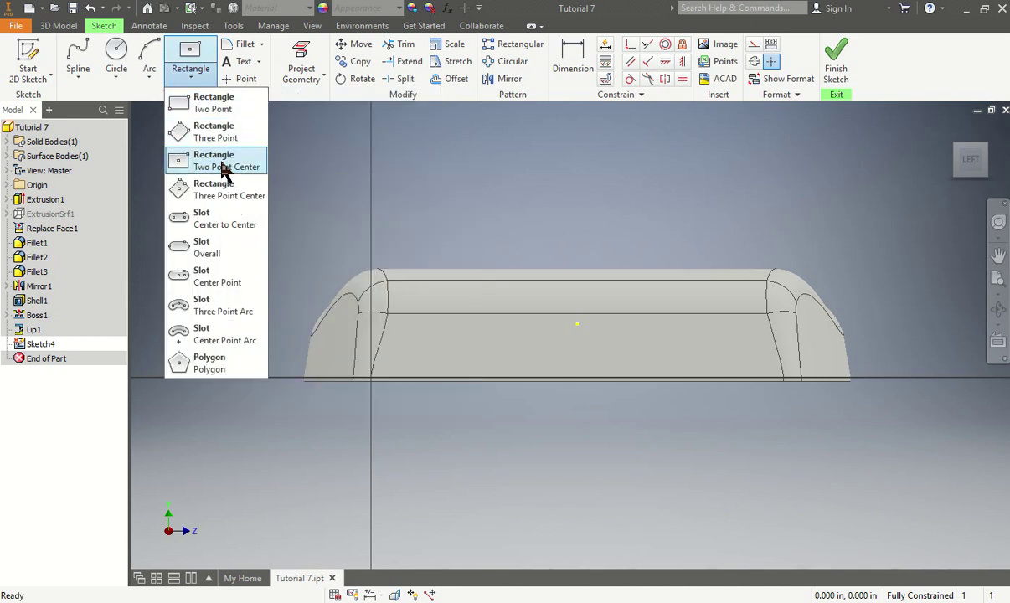
{"action": "left_click", "coordinate": [225, 170]}
{"action": "left_click", "coordinate": [187, 73]}
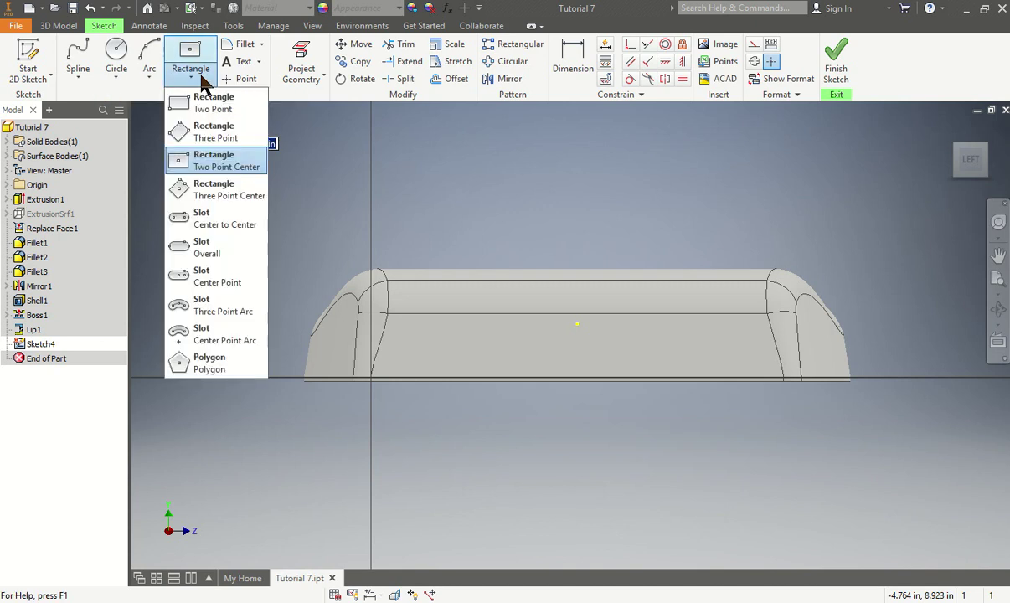
{"action": "left_click", "coordinate": [239, 103]}
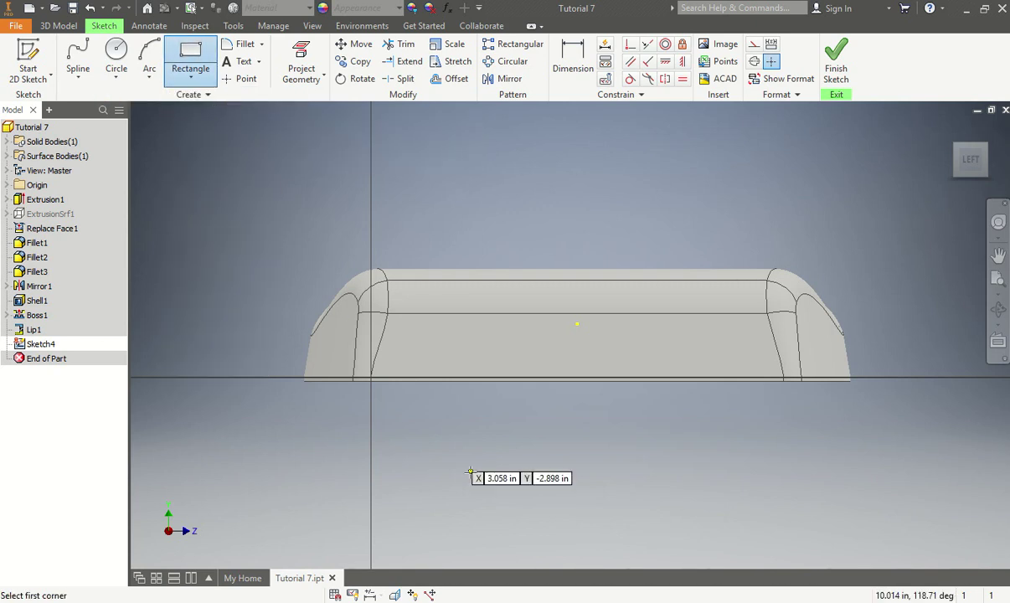
{"action": "left_click", "coordinate": [459, 373]}
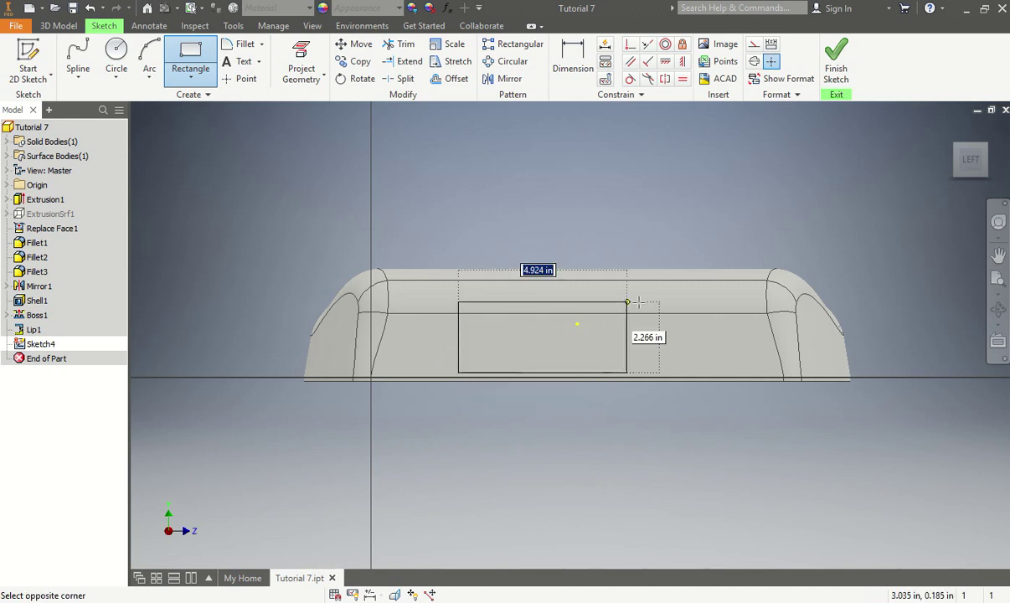
{"action": "left_click", "coordinate": [709, 290]}
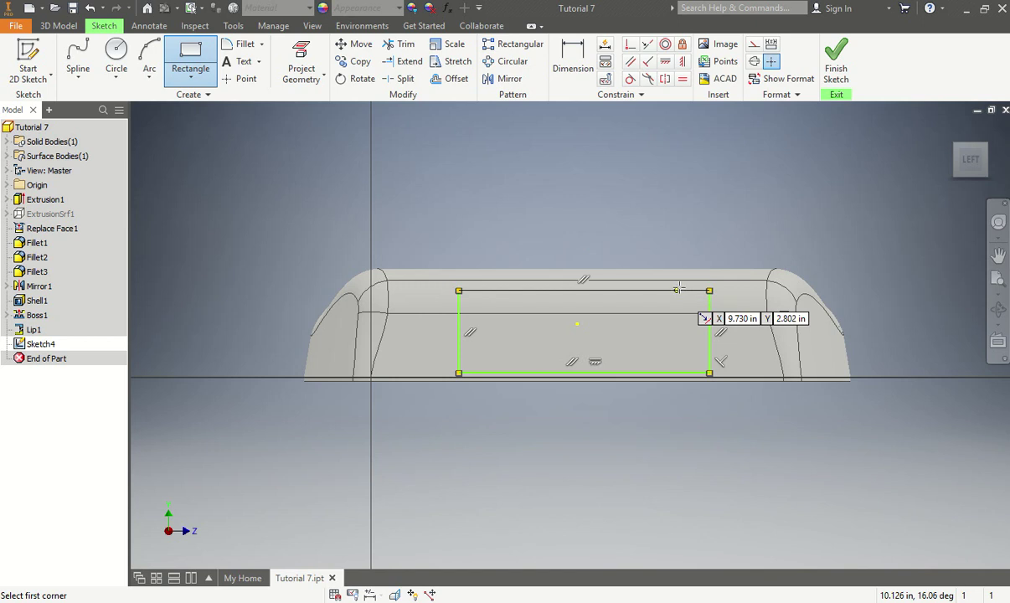
- Dimension the rectangle's width and set it to 8 in
{"action": "left_click", "coordinate": [568, 53]}
{"action": "left_click", "coordinate": [565, 71]}
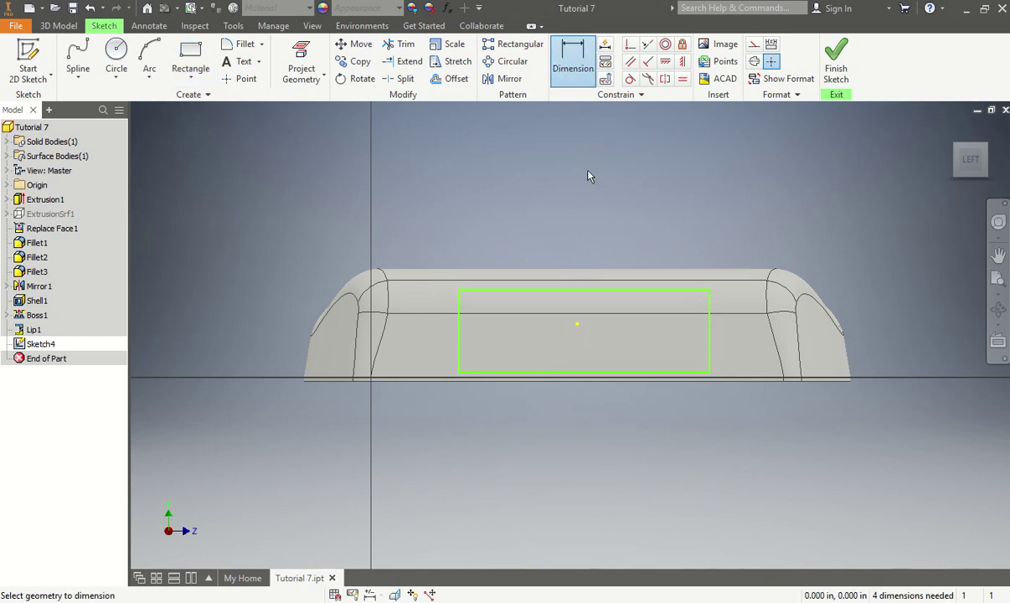
{"action": "left_click", "coordinate": [591, 291]}
{"action": "left_click", "coordinate": [582, 208]}
{"action": "type", "text": "8"}
{"action": "key", "text": "Return"}
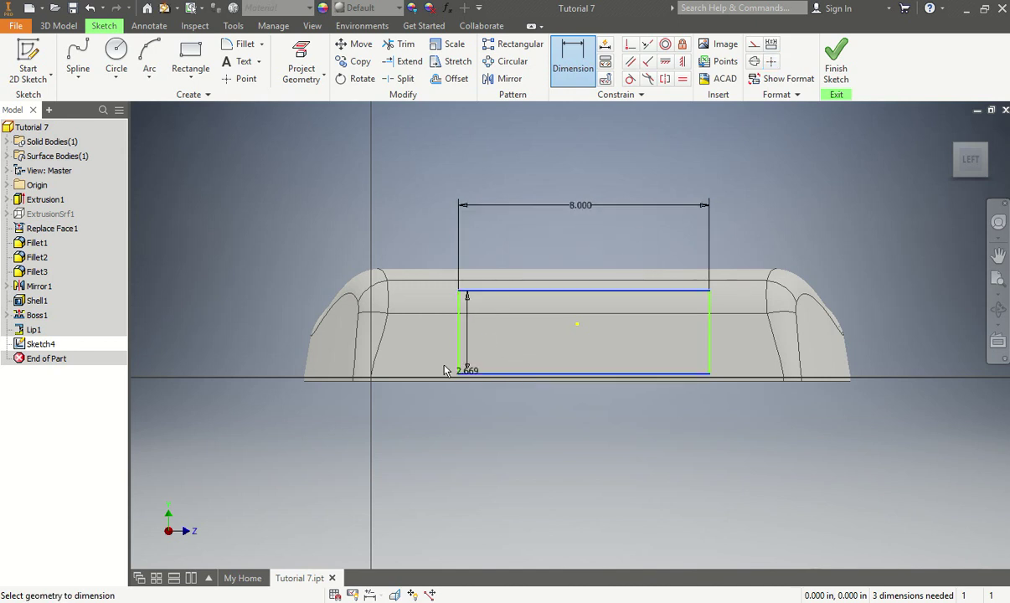
{"action": "left_click", "coordinate": [419, 340]}
{"action": "key", "text": "Escape"}
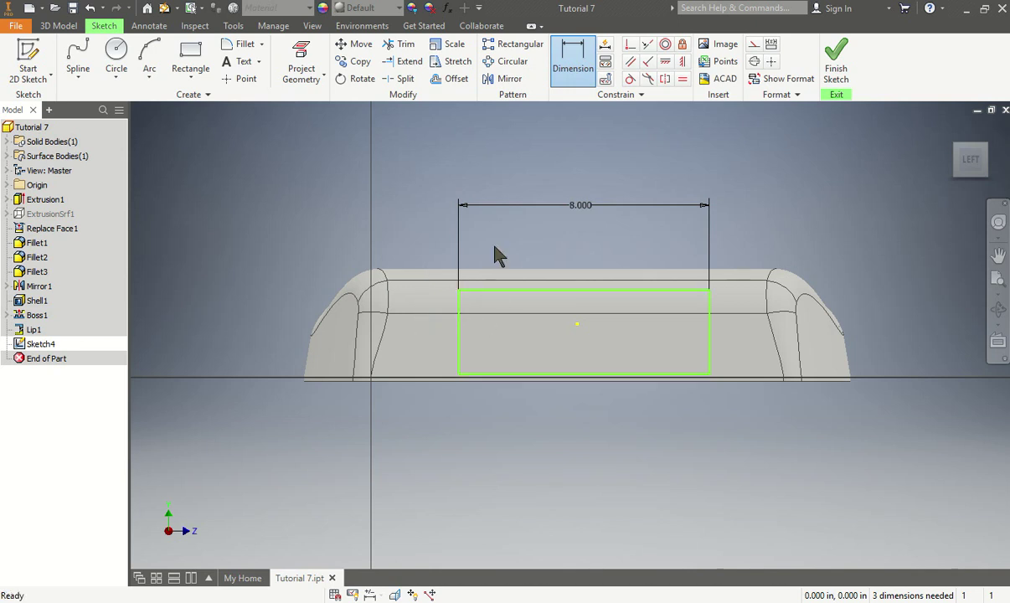
{"action": "left_click", "coordinate": [573, 60]}
{"action": "left_click", "coordinate": [460, 331]}
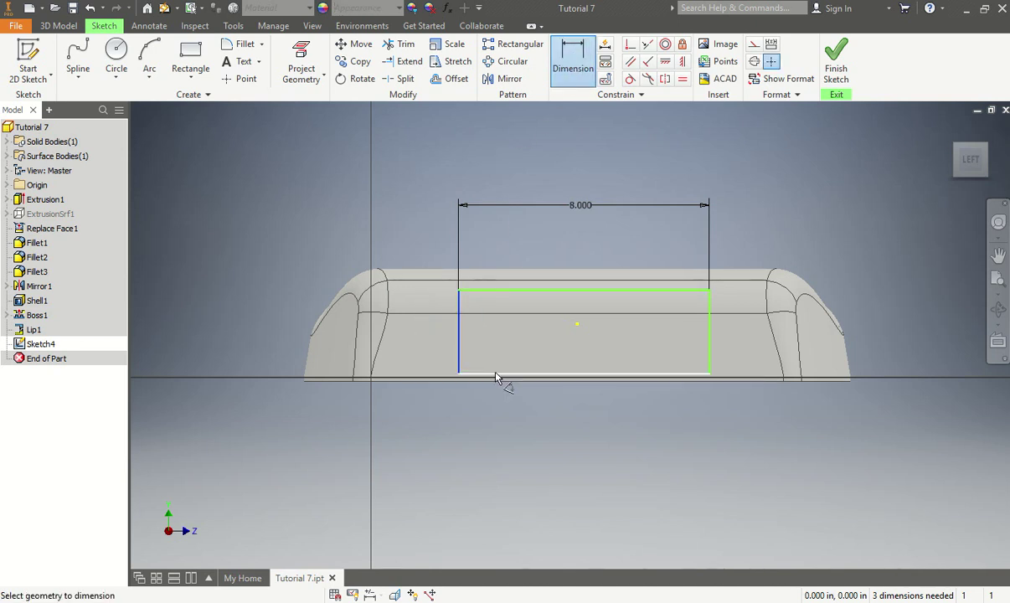
{"action": "key", "text": "Escape"}
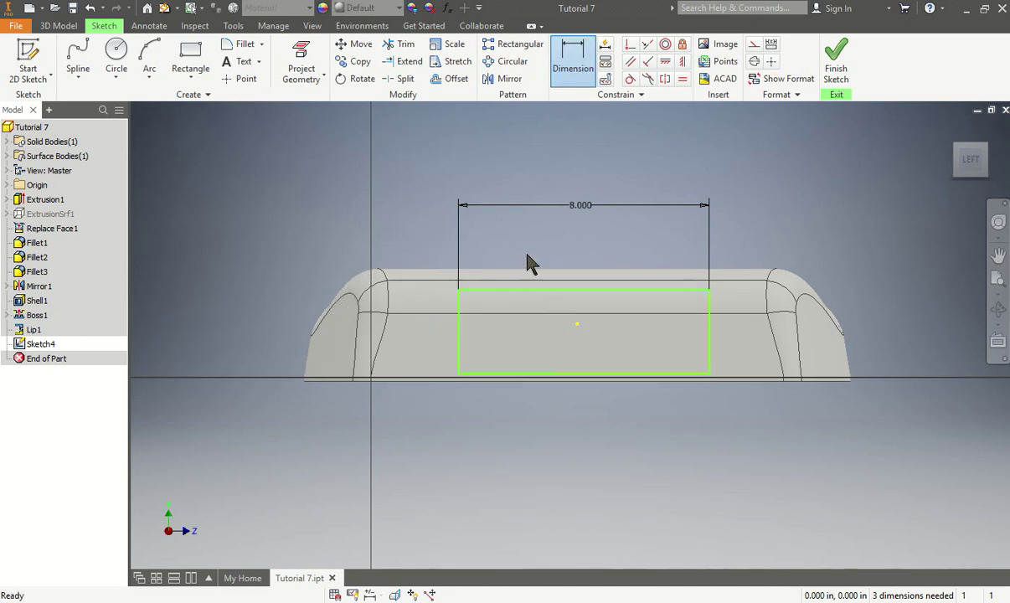
{"action": "left_click", "coordinate": [581, 56]}
{"action": "left_click", "coordinate": [460, 335]}
{"action": "left_click", "coordinate": [494, 290]}
{"action": "key", "text": "Escape"}
- Dimension the rectangle's height on its right side and set it to 1.5 in
{"action": "scroll", "coordinate": [696, 341], "scroll_direction": "up", "scroll_amount": 5}
{"action": "scroll", "coordinate": [695, 340], "scroll_direction": "down", "scroll_amount": 2}
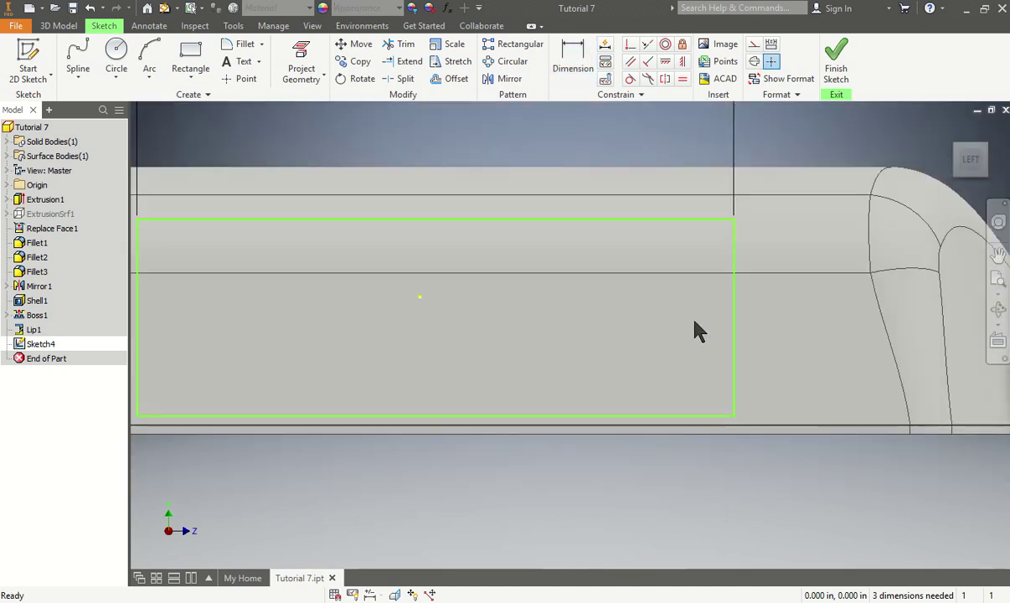
{"action": "left_click", "coordinate": [737, 264]}
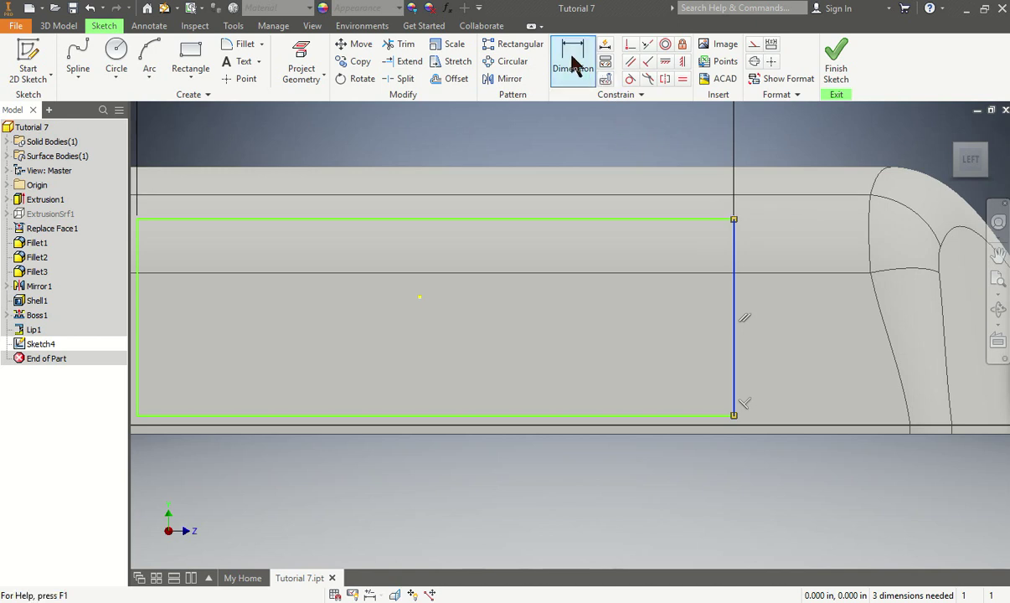
{"action": "left_click", "coordinate": [573, 63]}
{"action": "left_click", "coordinate": [736, 263]}
{"action": "left_click", "coordinate": [793, 255]}
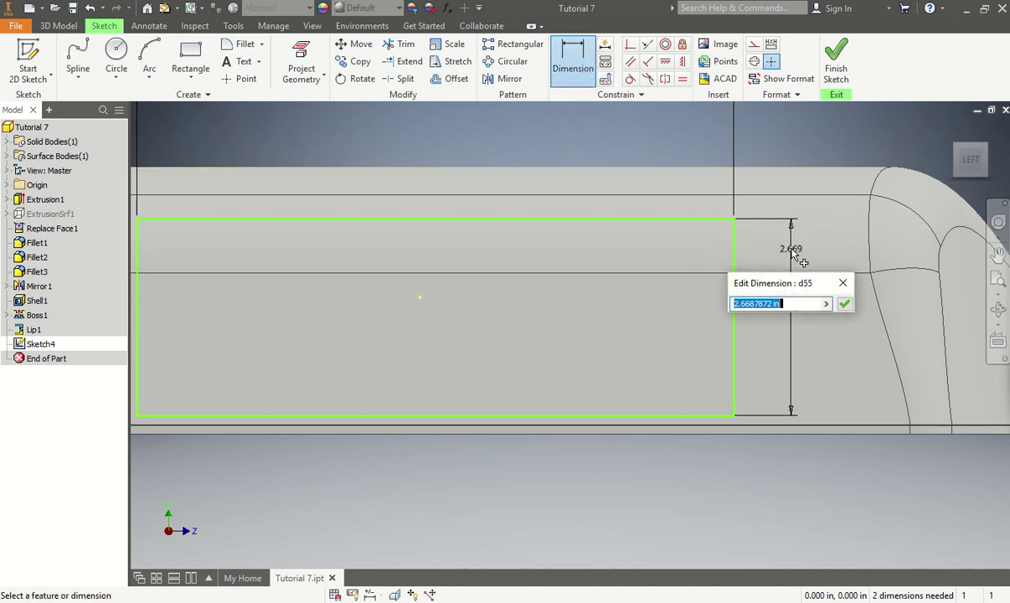
{"action": "type", "text": "1.5"}
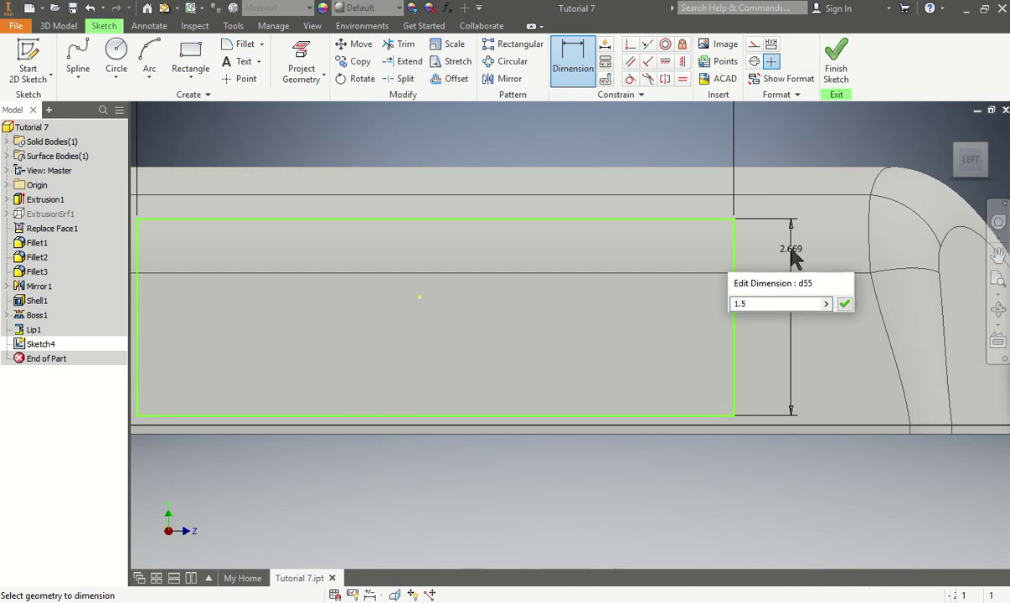
{"action": "key", "text": "Return"}
{"action": "scroll", "coordinate": [800, 268], "scroll_direction": "down", "scroll_amount": 3}
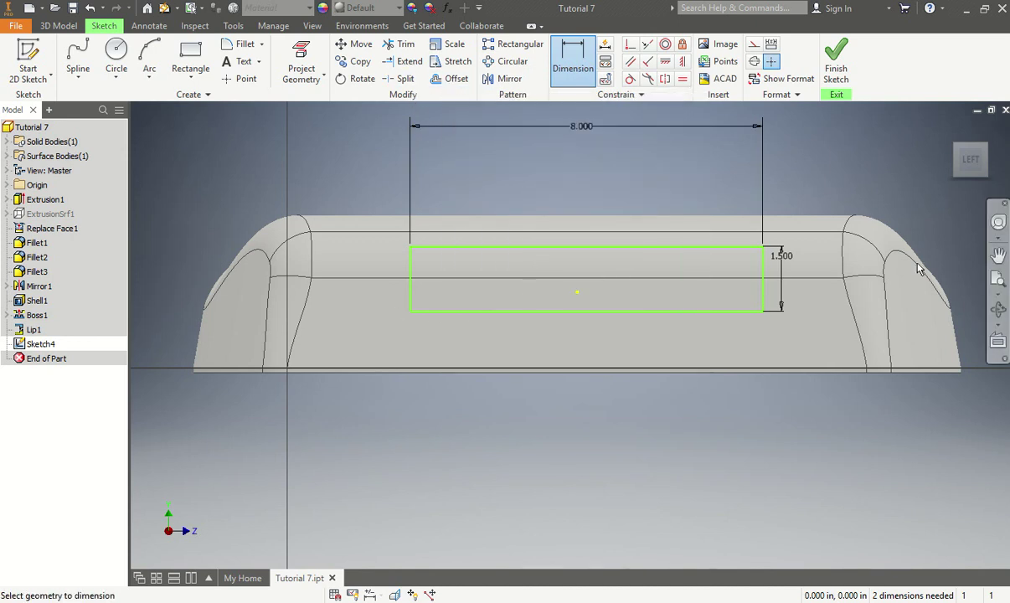
- Draw two horizontal lines across the rectangle's full width, dividing it into three strips, the upper one about 0.53 in high
{"action": "left_click", "coordinate": [148, 60]}
{"action": "left_click", "coordinate": [78, 78]}
{"action": "left_click", "coordinate": [101, 102]}
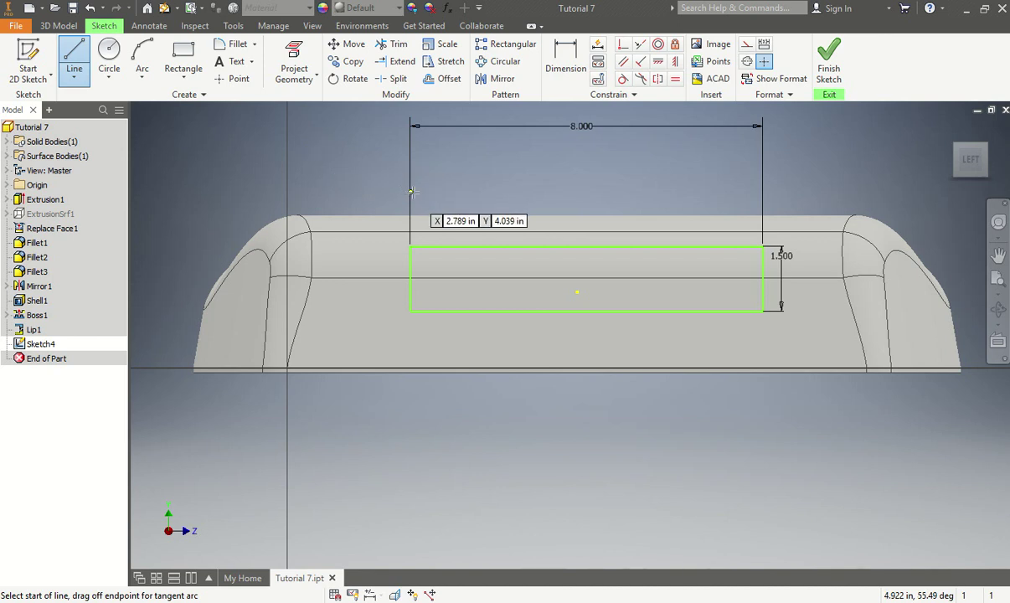
{"action": "left_click", "coordinate": [409, 268]}
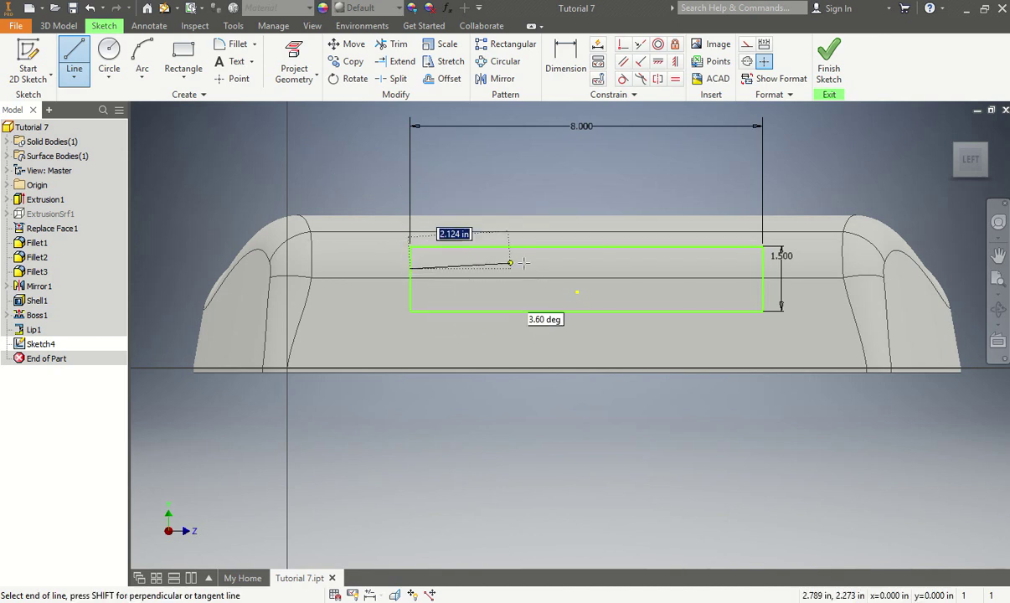
{"action": "left_click", "coordinate": [762, 268]}
{"action": "key", "text": "Escape"}
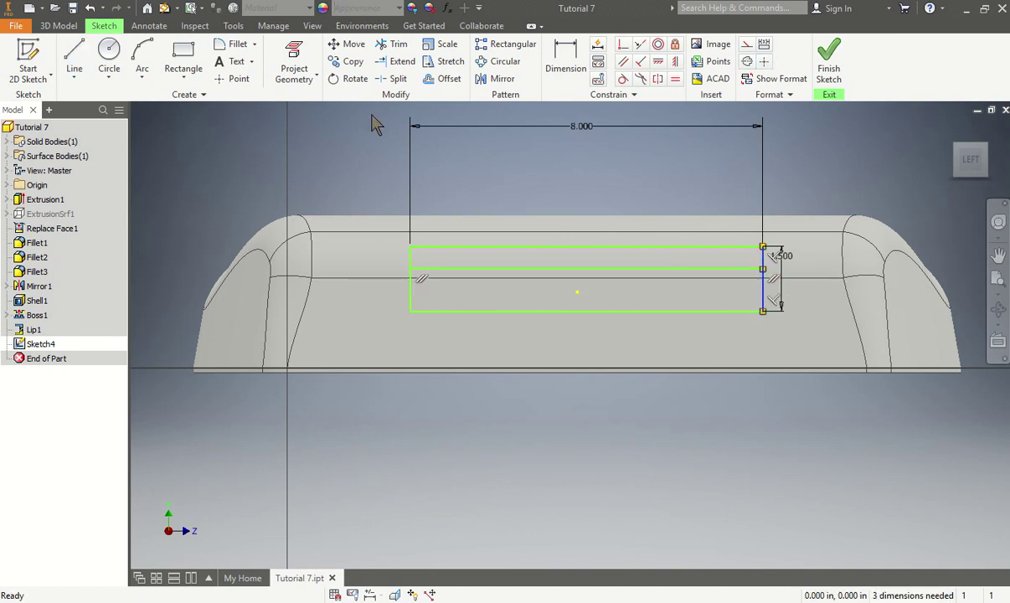
{"action": "left_click", "coordinate": [74, 56]}
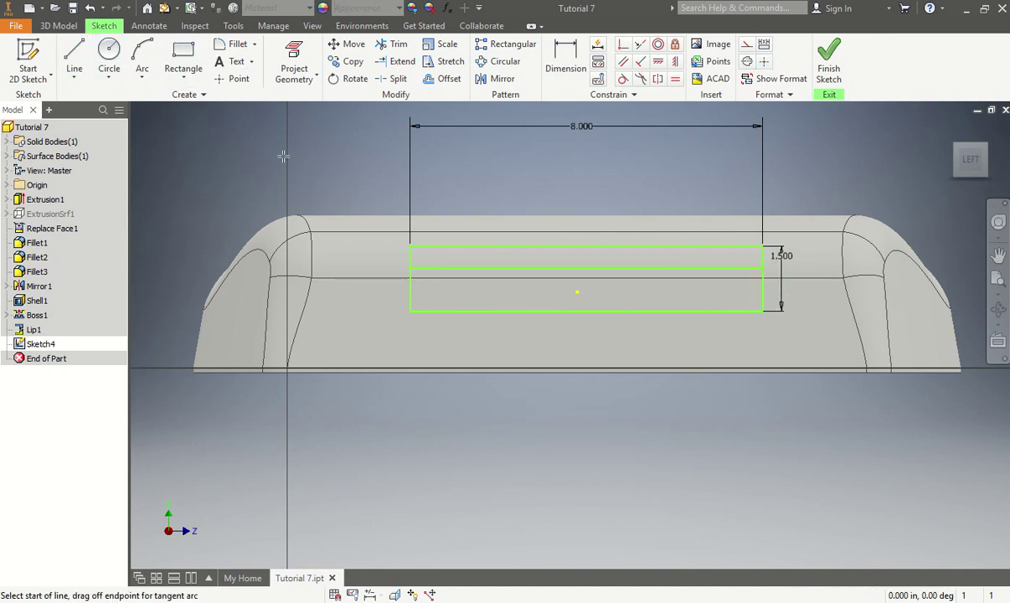
{"action": "left_click", "coordinate": [410, 291]}
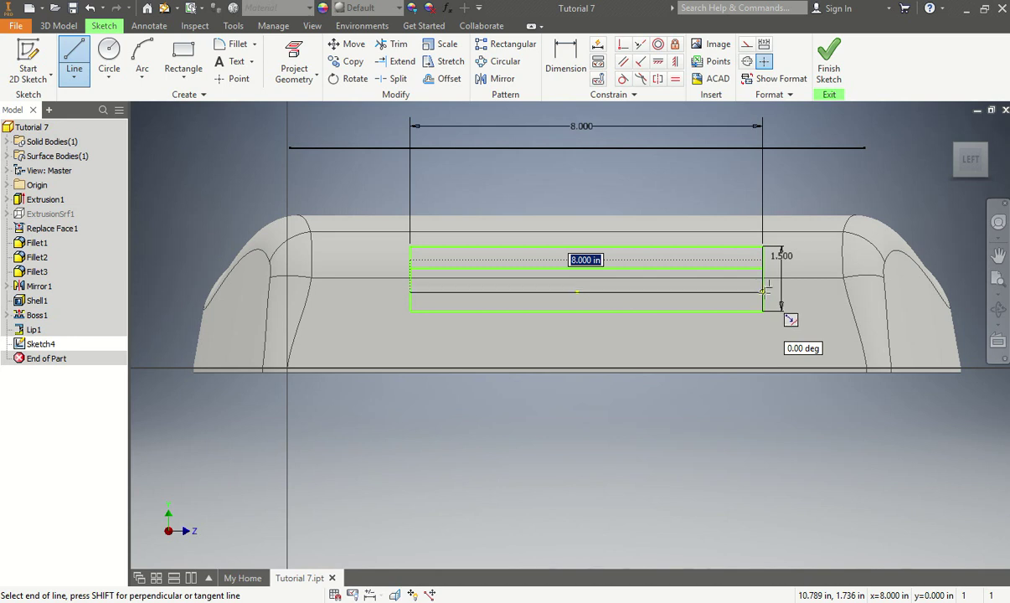
{"action": "left_click", "coordinate": [762, 291]}
{"action": "key", "text": "Escape"}
- Dimension the upper strip's height at the rectangle's left side and set it to 0.5 in
{"action": "scroll", "coordinate": [609, 292], "scroll_direction": "up", "scroll_amount": 3}
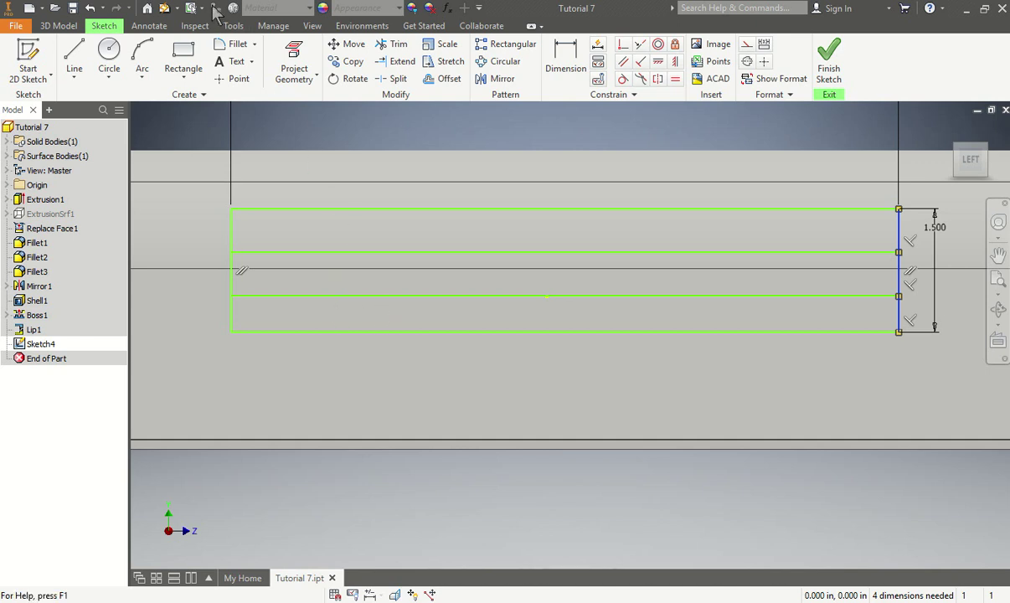
{"action": "left_click", "coordinate": [565, 59]}
{"action": "left_click", "coordinate": [304, 250]}
{"action": "left_click", "coordinate": [322, 209]}
{"action": "left_click", "coordinate": [204, 237]}
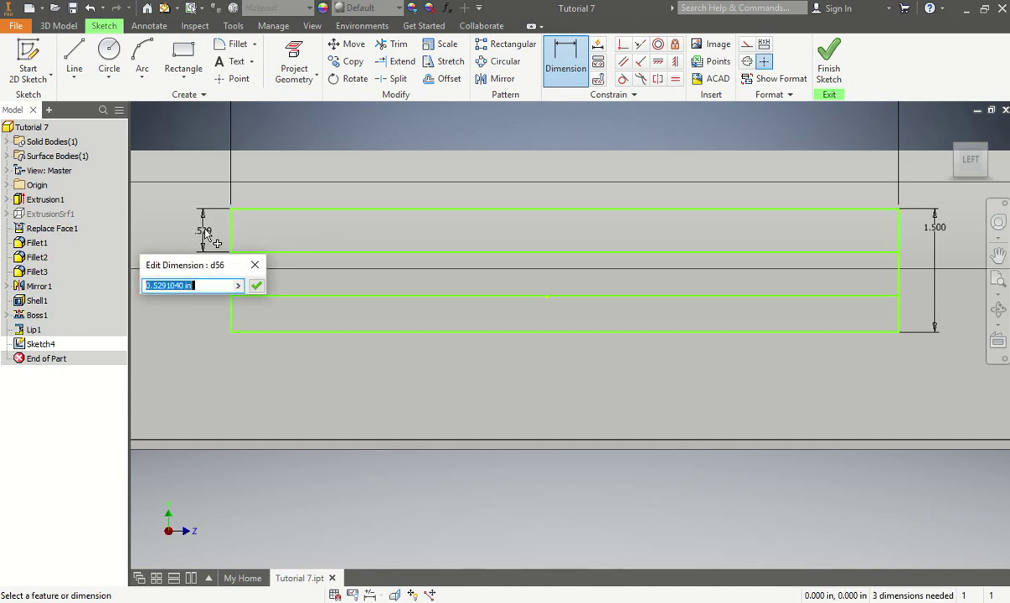
{"action": "type", "text": ".5"}
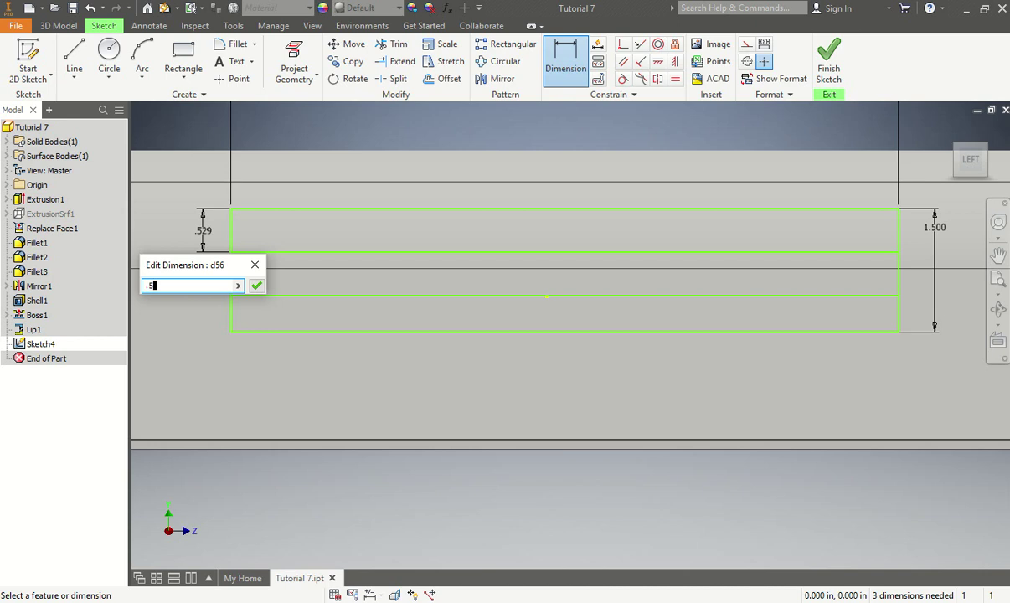
{"action": "key", "text": "Return"}
- Dimension the lower strip's height between the rectangle's bottom line and the lower dividing line, setting it to 0.5 in
{"action": "left_click", "coordinate": [559, 65]}
{"action": "left_click", "coordinate": [338, 332]}
{"action": "left_click", "coordinate": [341, 298]}
{"action": "left_click", "coordinate": [206, 318]}
{"action": "type", "text": ".5"}
{"action": "key", "text": "Return"}
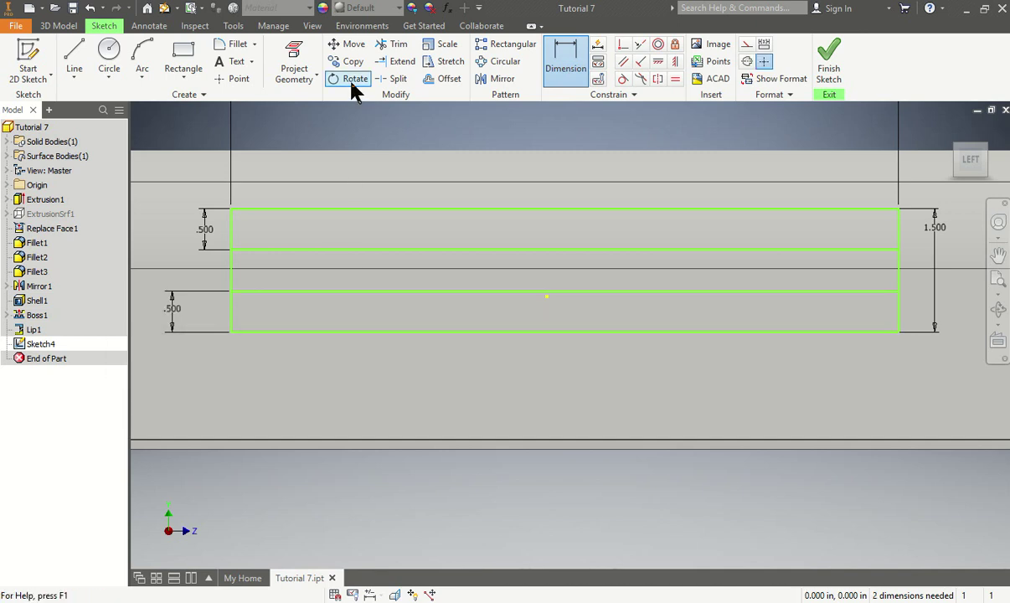
- Try to dimension the middle strip's height between the two dividing lines
{"action": "left_click", "coordinate": [304, 292]}
{"action": "left_click", "coordinate": [309, 250]}
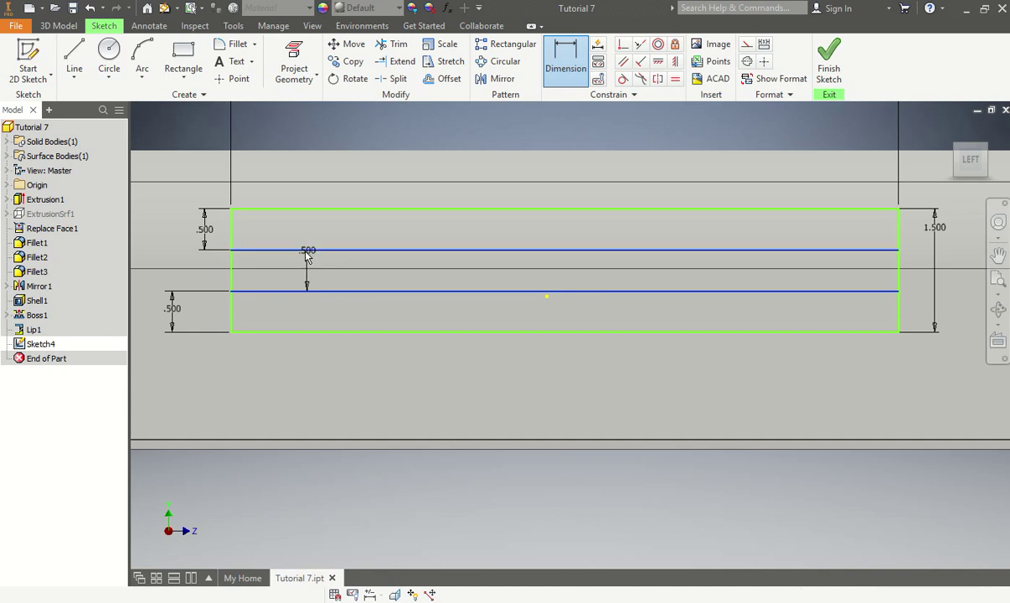
{"action": "left_click", "coordinate": [281, 283]}
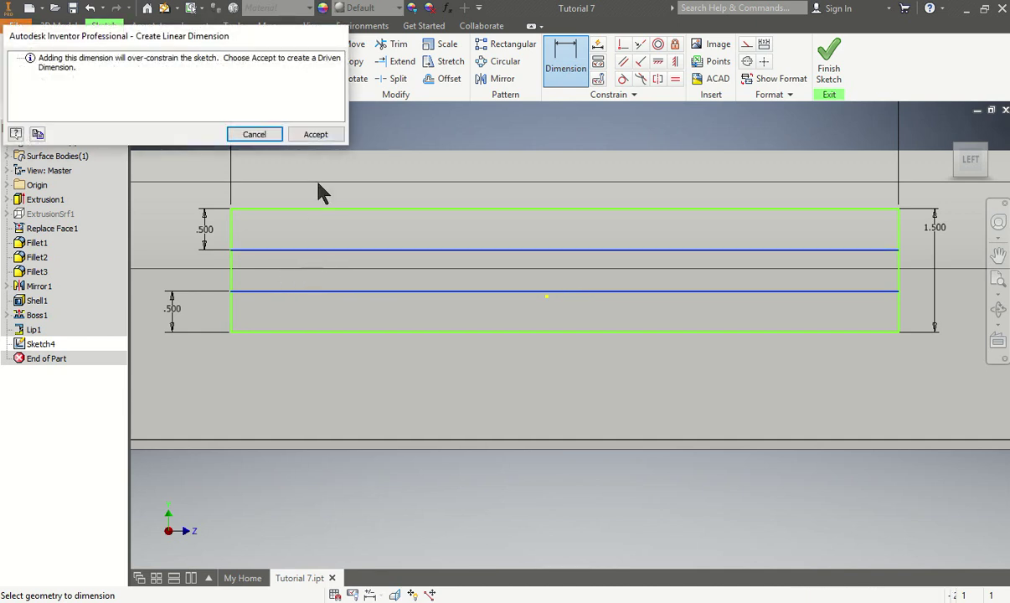
{"action": "key", "text": "Escape"}
{"action": "scroll", "coordinate": [309, 305], "scroll_direction": "down", "scroll_amount": 2}
{"action": "key", "text": "Escape"}
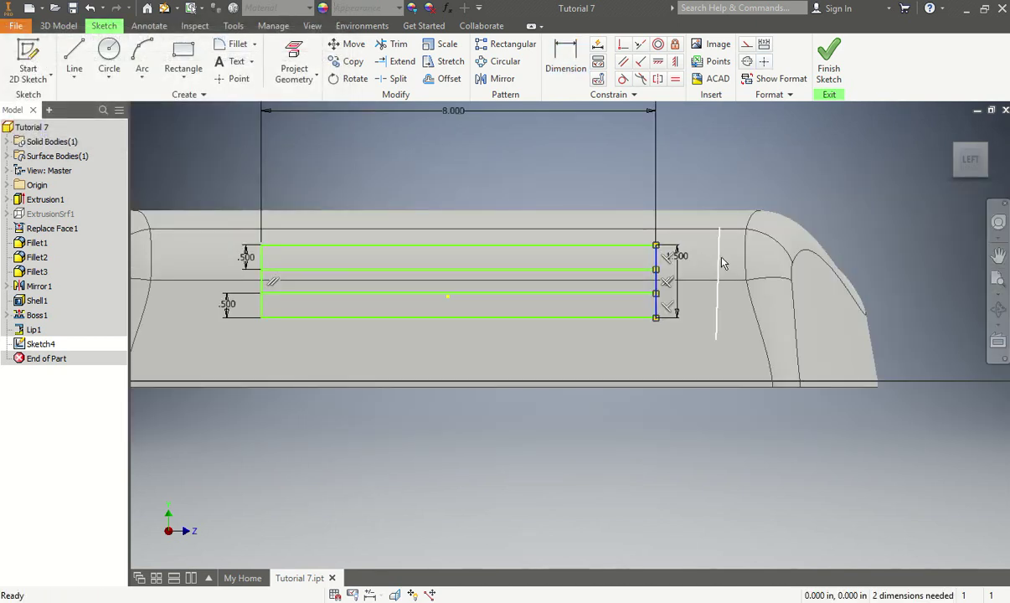
- Dimension the gap between the end face's lower edge and the rectangle's bottom line, setting it to 0.475 in
{"action": "mouse_move", "coordinate": [748, 289]}
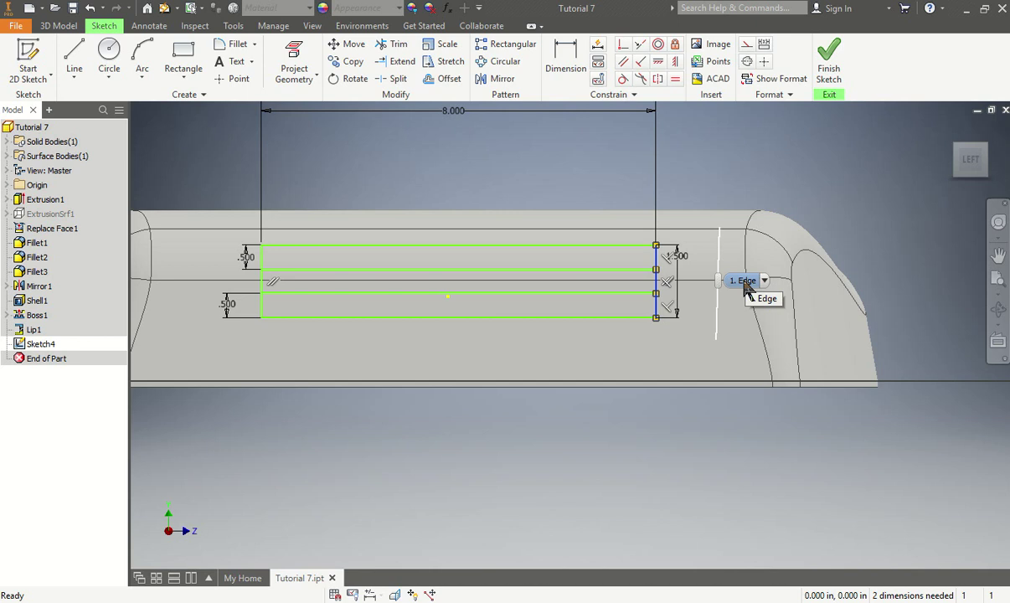
{"action": "left_click", "coordinate": [553, 66]}
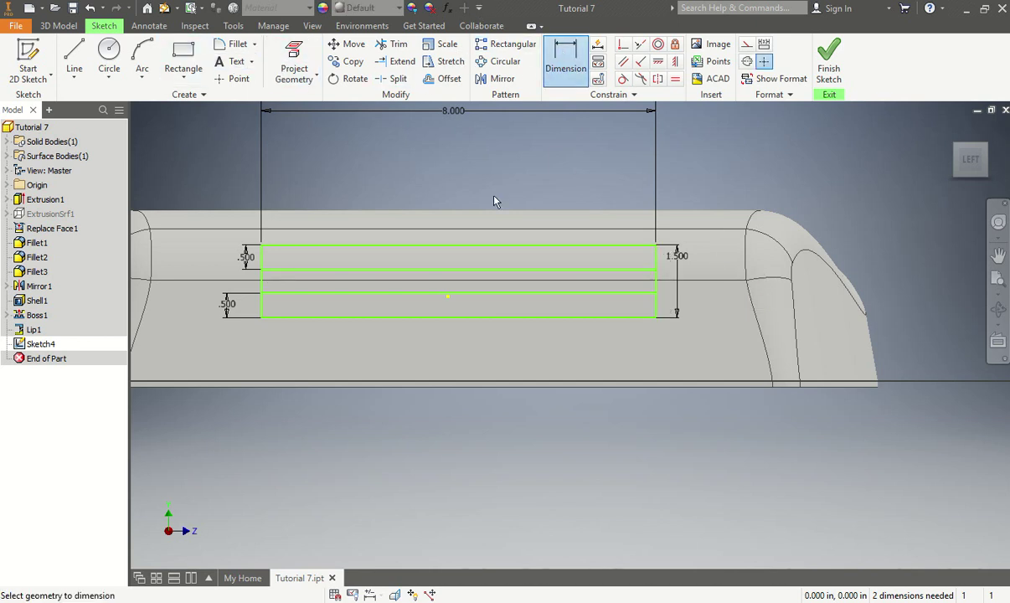
{"action": "left_click", "coordinate": [470, 387]}
{"action": "left_click", "coordinate": [412, 347]}
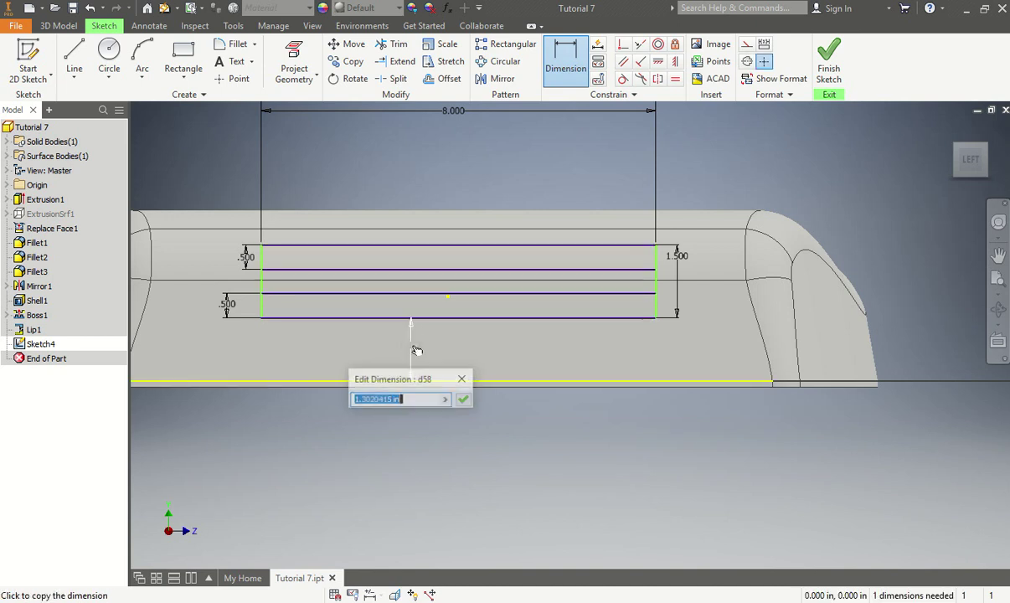
{"action": "type", "text": ".4"}
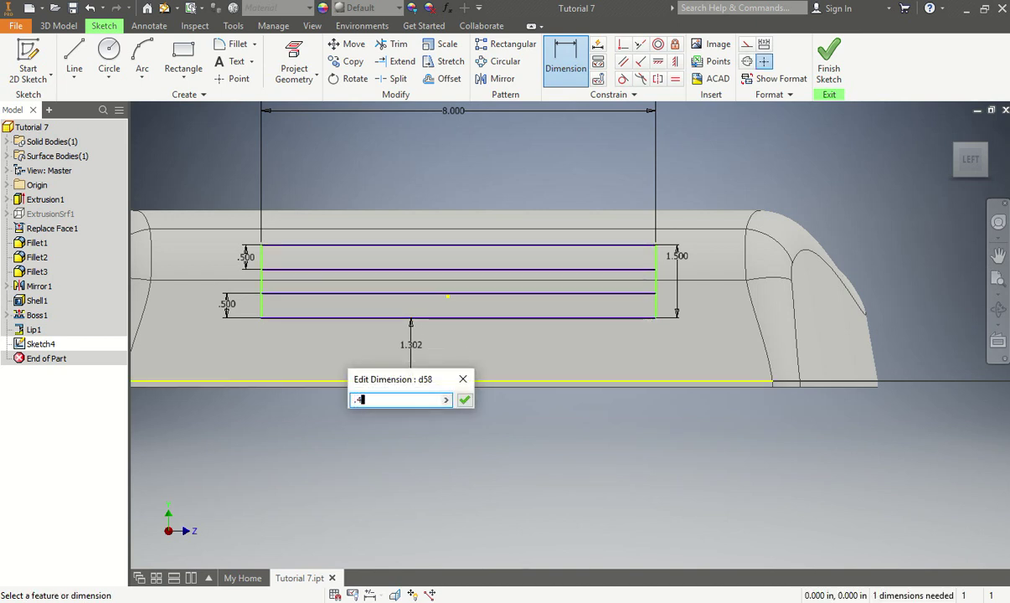
{"action": "type", "text": "75"}
{"action": "key", "text": "Return"}
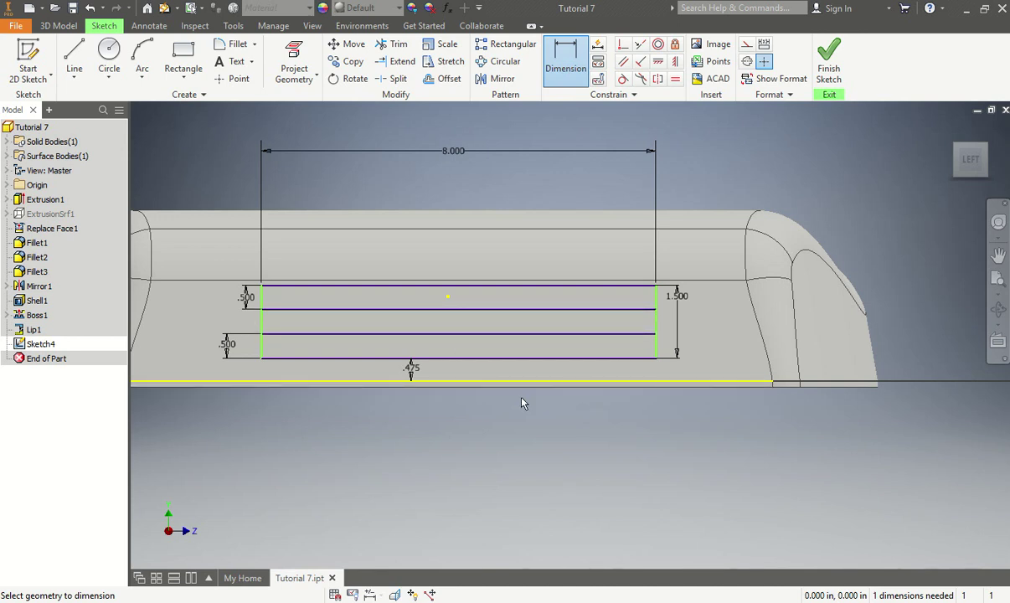
- Draw a vertical construction line from the yellow centre point inside the rectangle down past the body's bottom edge
{"action": "left_click", "coordinate": [77, 81]}
{"action": "left_click", "coordinate": [94, 111]}
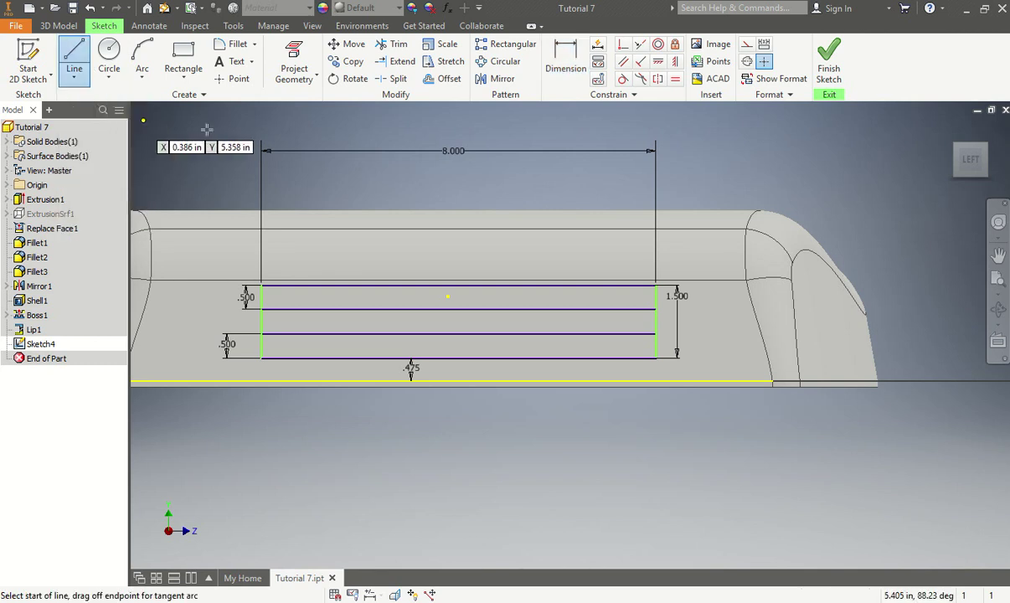
{"action": "left_click", "coordinate": [749, 48]}
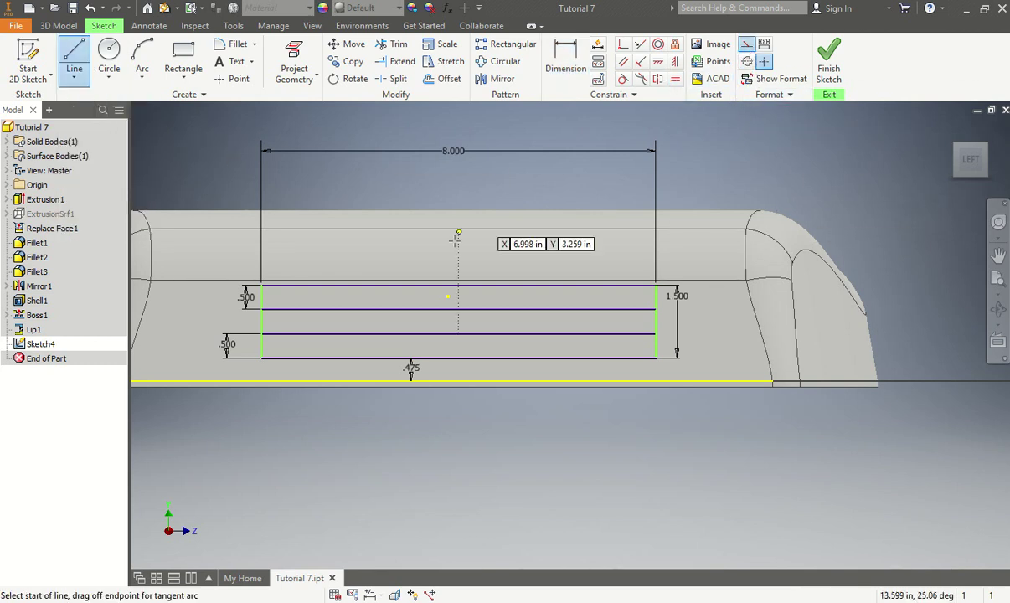
{"action": "left_click", "coordinate": [448, 296]}
{"action": "left_click", "coordinate": [445, 486]}
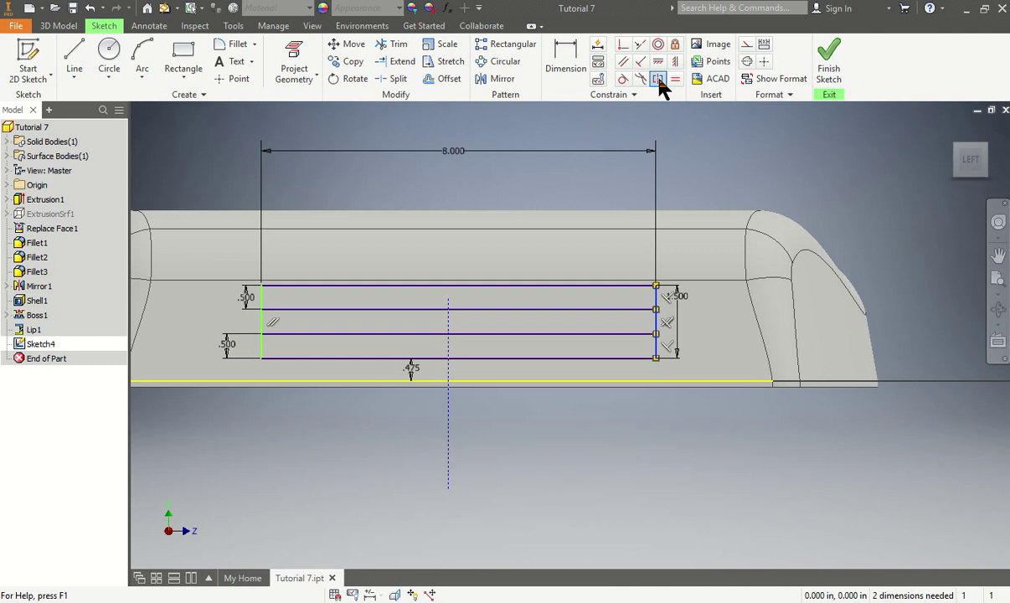
- Make the rectangle's two short sides symmetric about the vertical construction line
{"action": "left_click", "coordinate": [657, 78]}
{"action": "left_click", "coordinate": [657, 304]}
{"action": "left_click", "coordinate": [263, 333]}
{"action": "left_click", "coordinate": [448, 327]}
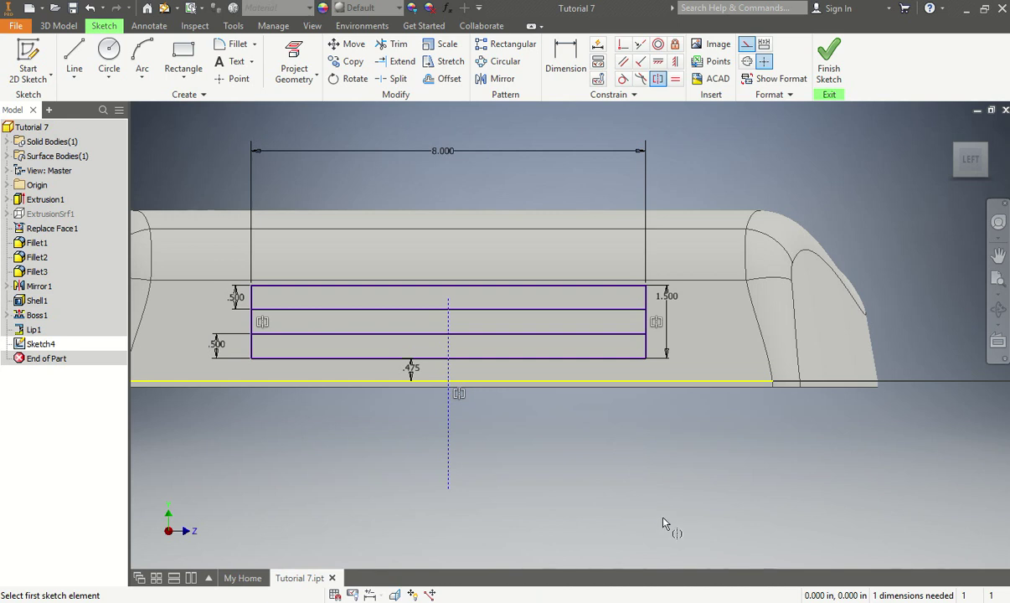
{"action": "scroll", "coordinate": [671, 523], "scroll_direction": "down", "scroll_amount": 3}
{"action": "scroll", "coordinate": [681, 511], "scroll_direction": "up", "scroll_amount": 1}
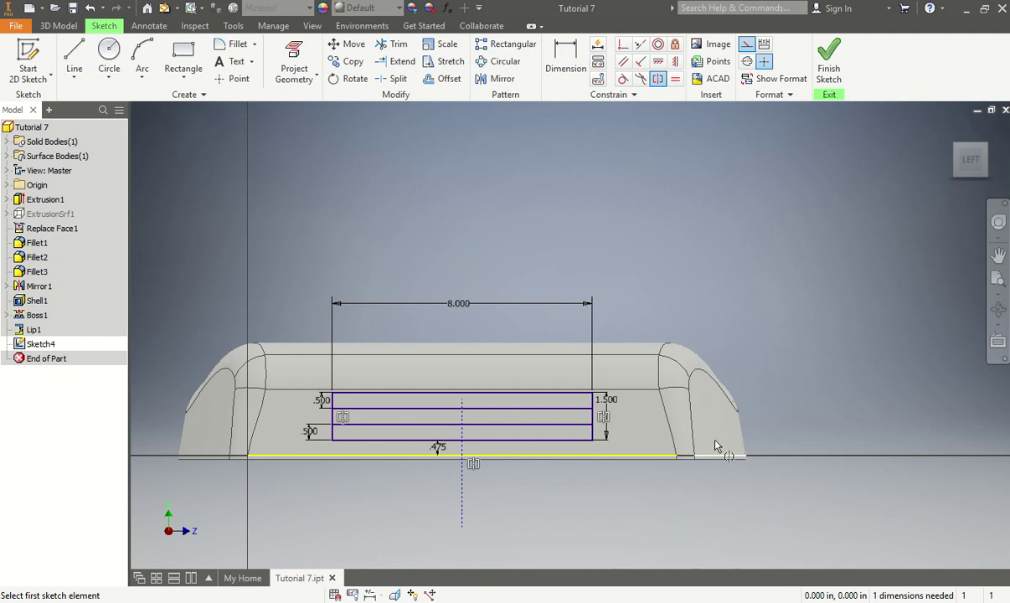
- Finish the sketch and start a Grill with the outer rectangle as boundary, 0.08 in thick and 0.4 in high
{"action": "left_click", "coordinate": [823, 68]}
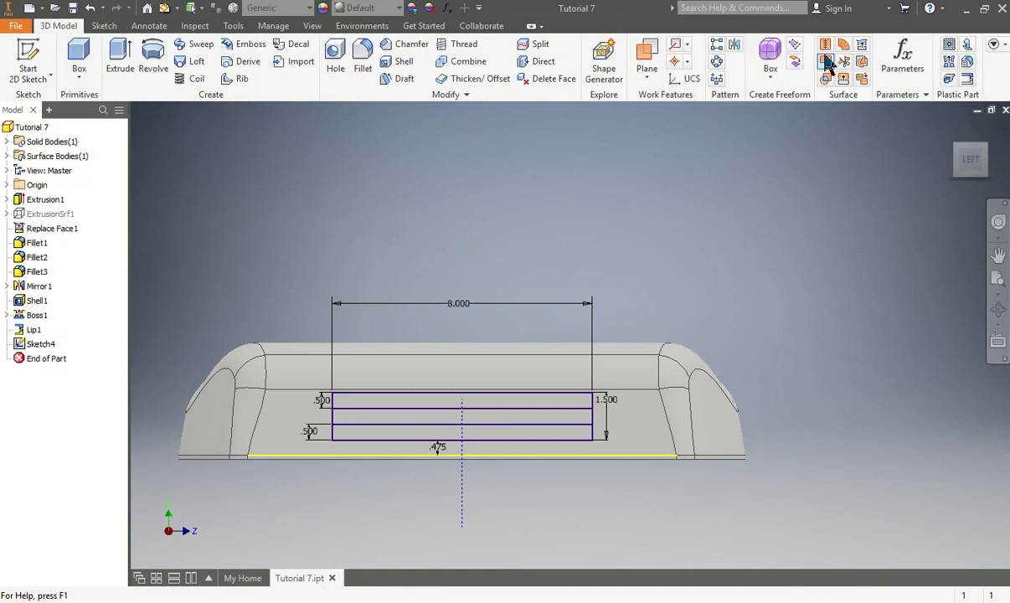
{"action": "left_click", "coordinate": [949, 46]}
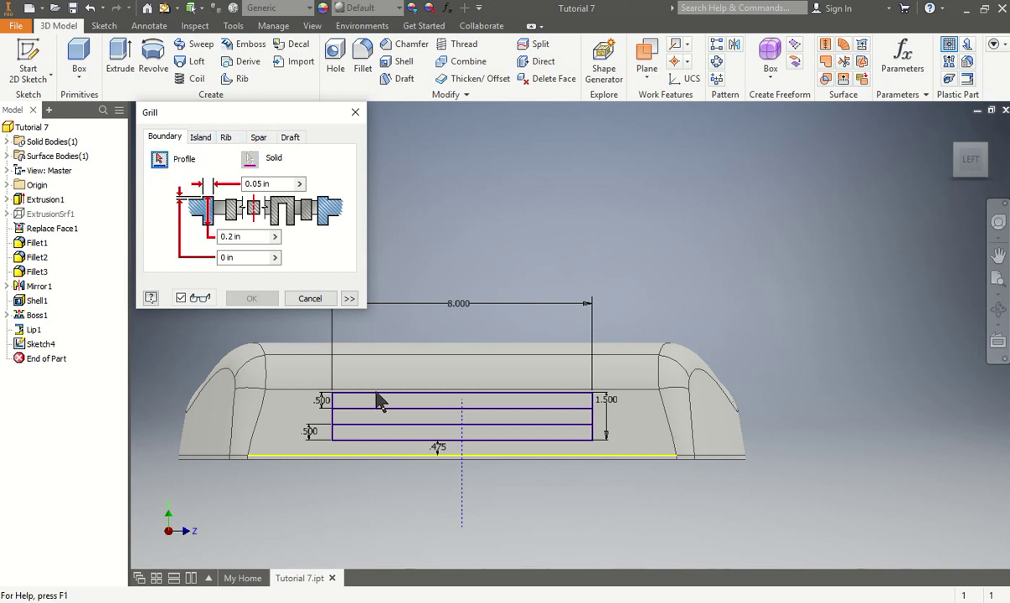
{"action": "left_click", "coordinate": [155, 165]}
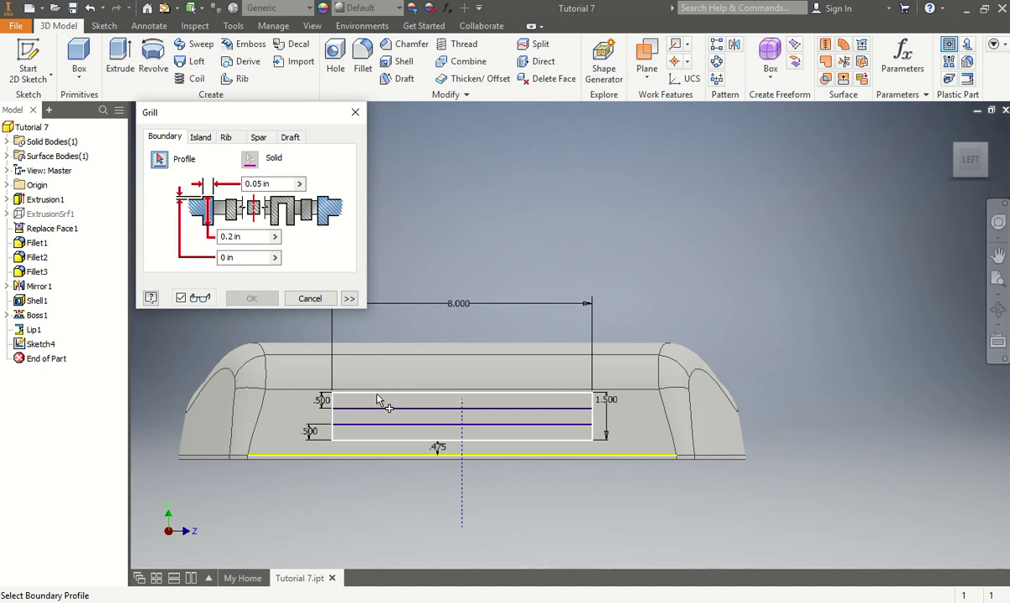
{"action": "left_click", "coordinate": [374, 399]}
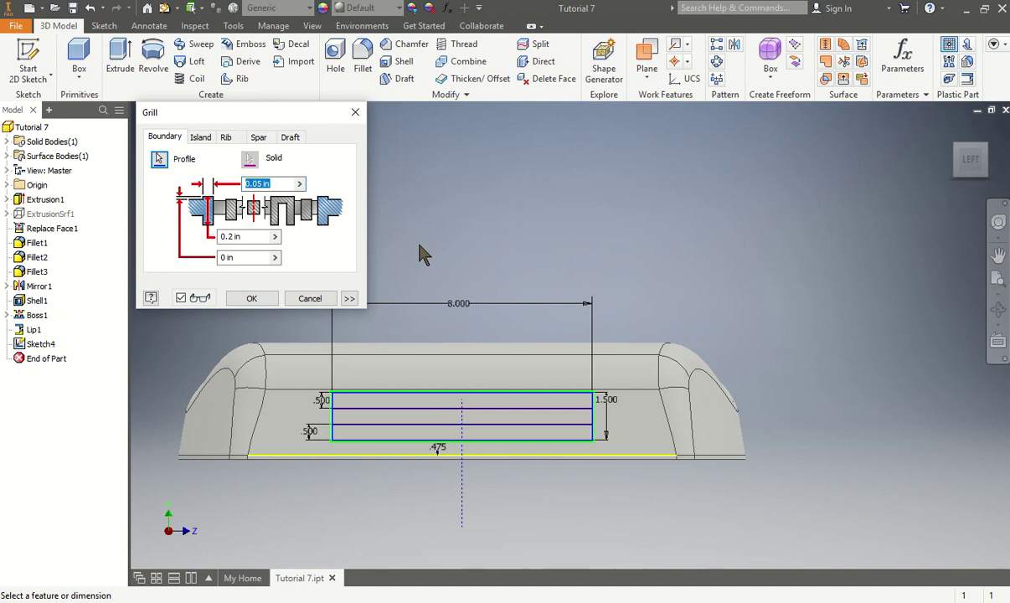
{"action": "type", "text": ".08"}
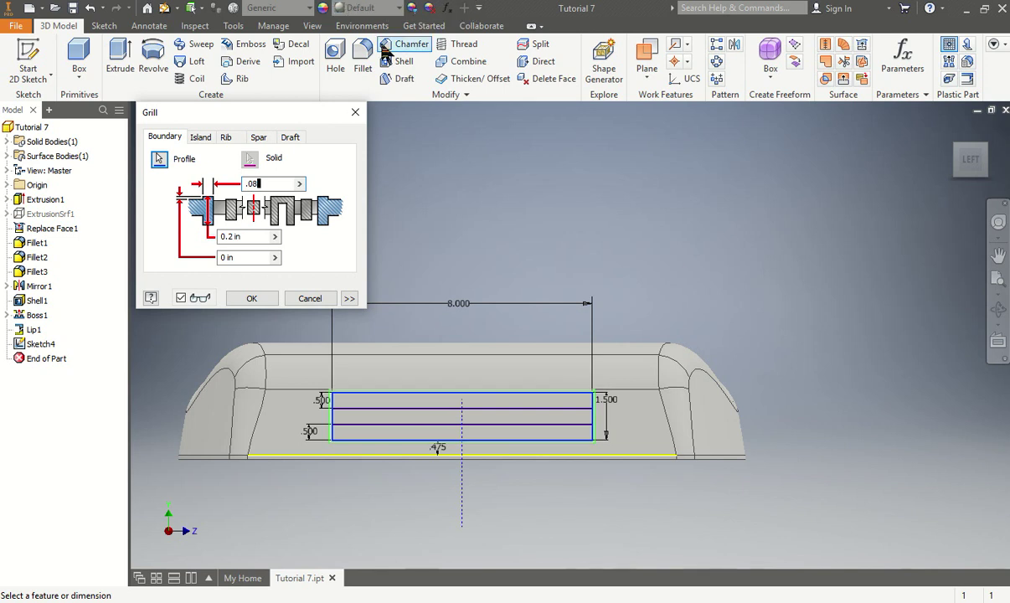
{"action": "left_click", "coordinate": [246, 238]}
{"action": "type", "text": ".4"}
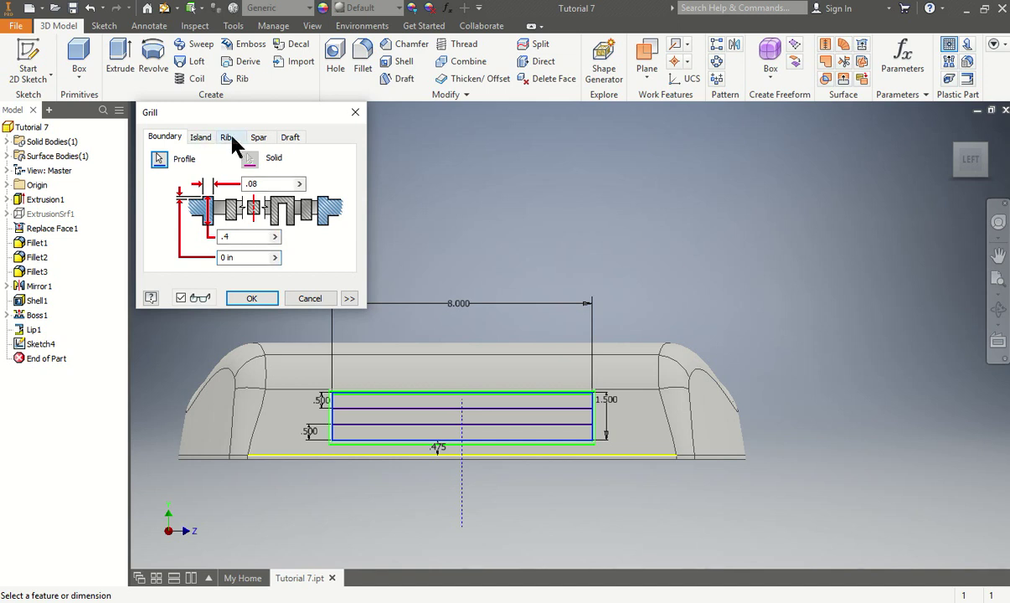
- Add the two horizontal dividing lines as grill ribs 0.15 in thick and create the grill
{"action": "left_click", "coordinate": [232, 138]}
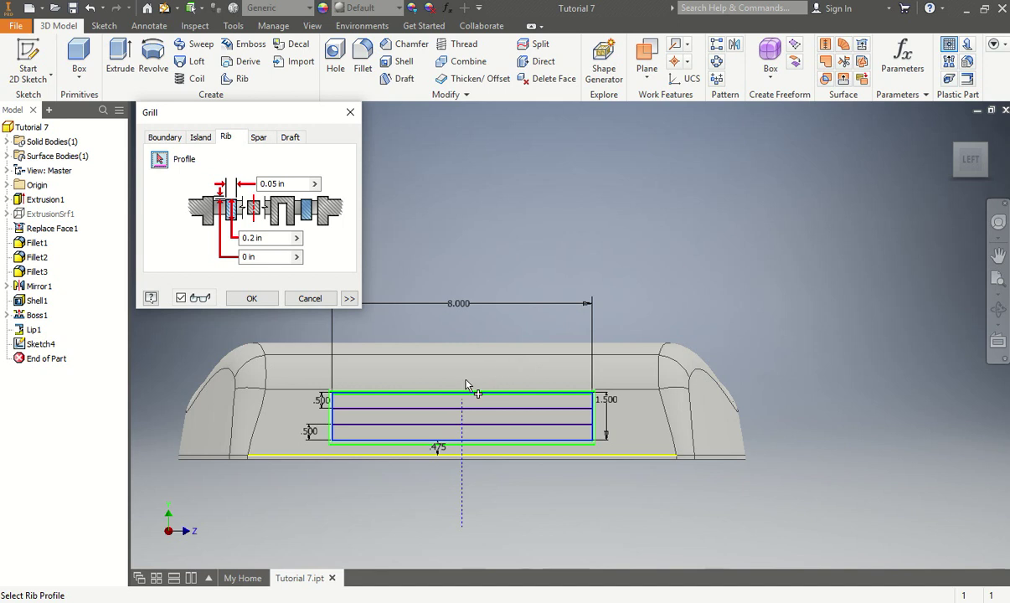
{"action": "left_click", "coordinate": [423, 424]}
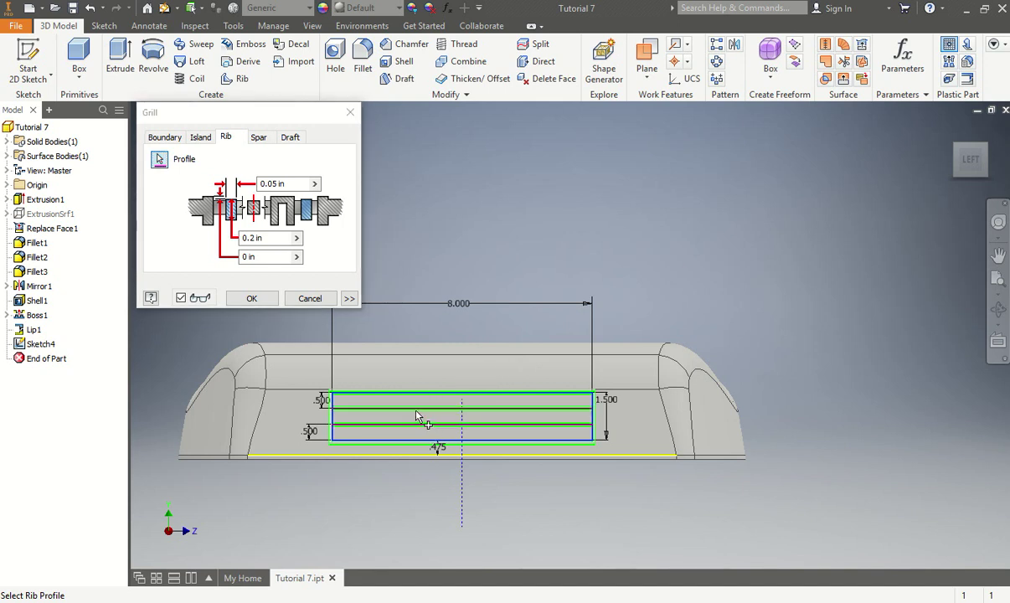
{"action": "left_click", "coordinate": [270, 184]}
{"action": "type", "text": ".15"}
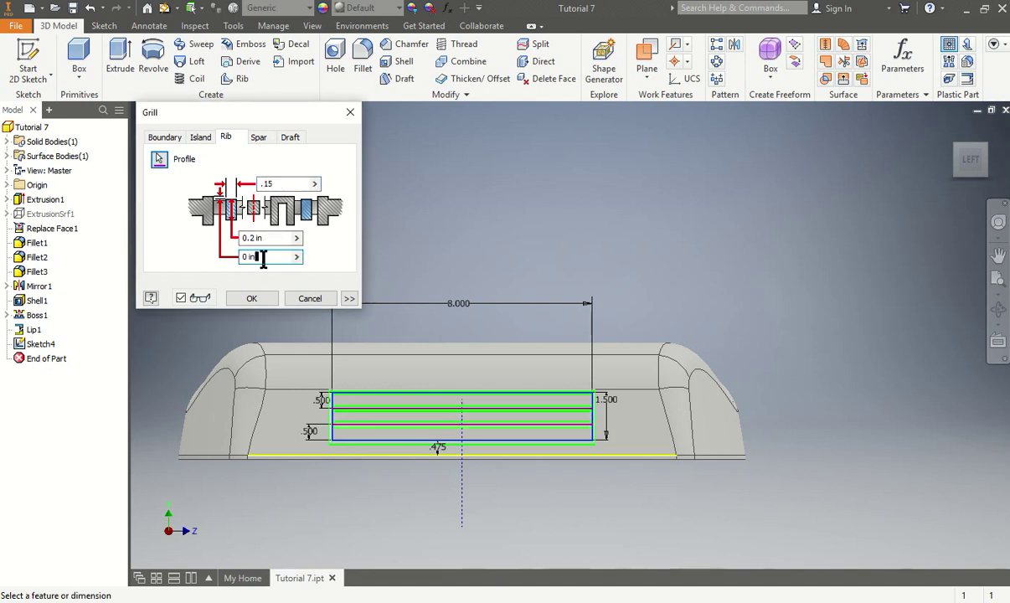
{"action": "left_click", "coordinate": [260, 298]}
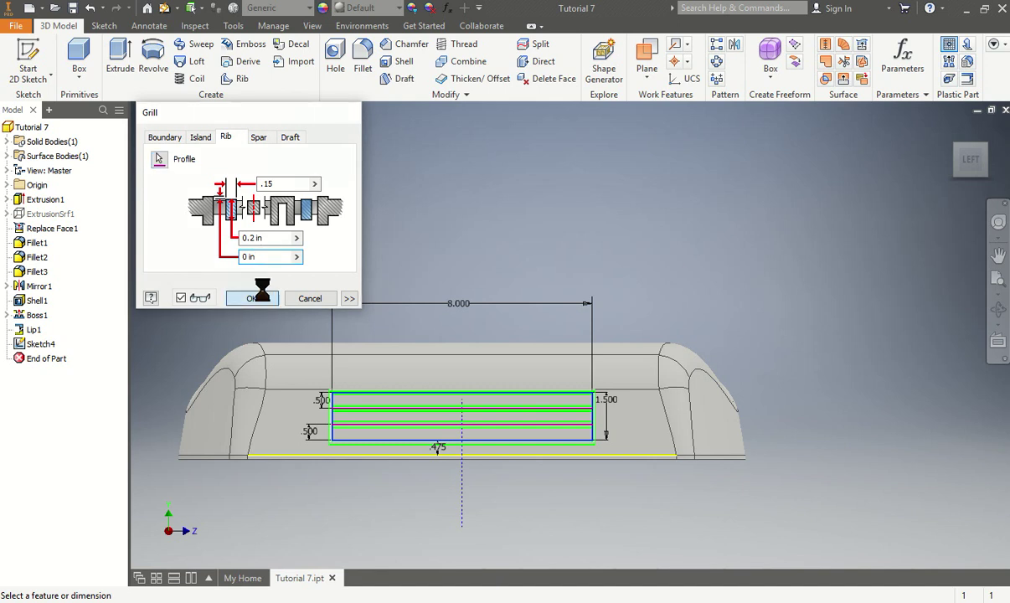
- Restore the model's home view and save the part file
{"action": "middle_click_drag", "start_coordinate": [615, 222], "coordinate": [541, 300], "text": "shift"}
{"action": "scroll", "coordinate": [549, 335], "scroll_direction": "up", "scroll_amount": 3}
{"action": "middle_click_drag", "start_coordinate": [554, 367], "coordinate": [578, 352], "text": "shift"}
{"action": "left_click", "coordinate": [951, 136]}
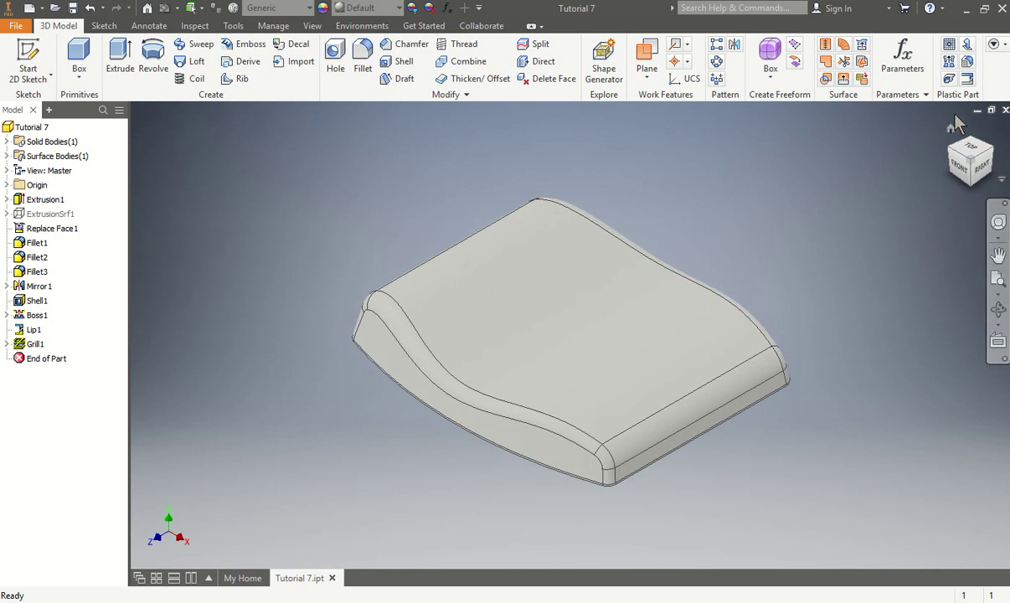
{"action": "left_click", "coordinate": [75, 8]}
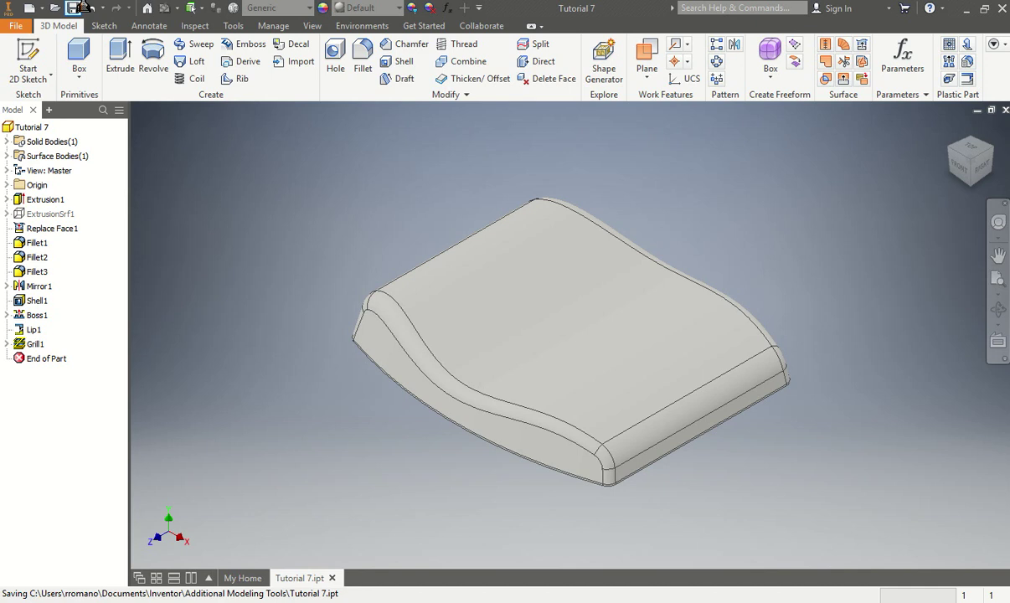